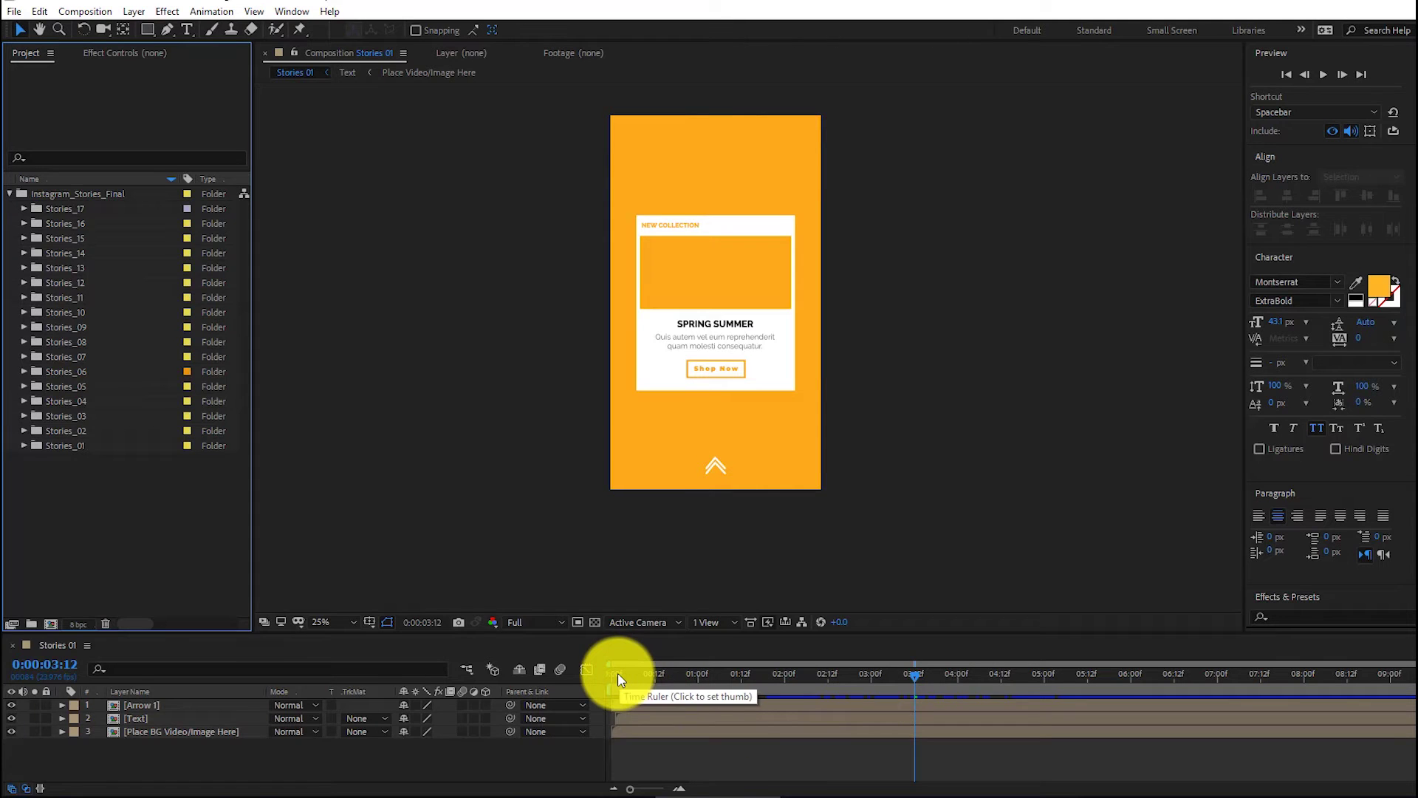
Step: Preview Stories 01, then import 185809460.jpg into the Place BG Video/Image Here precomp
{"action": "left_click", "coordinate": [618, 674]}
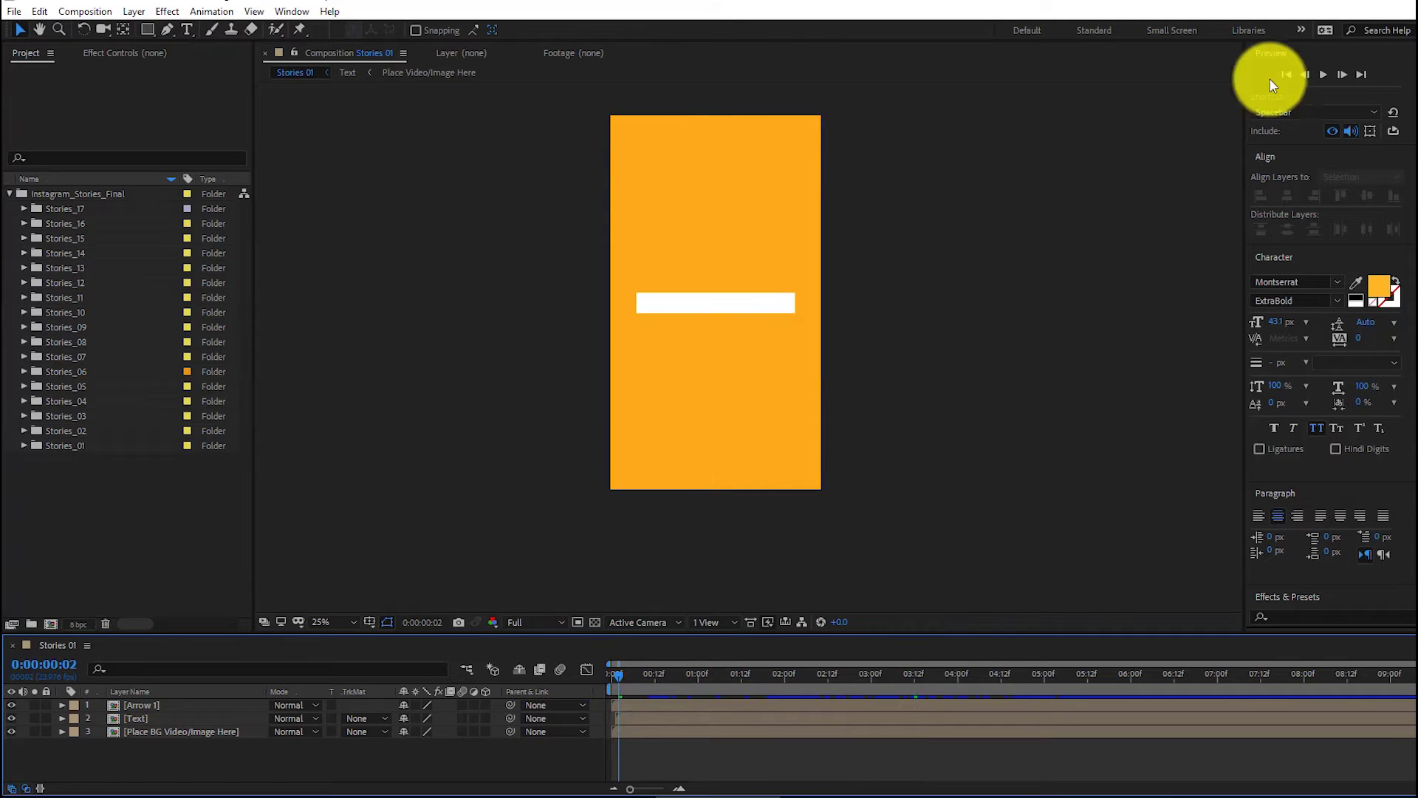
{"action": "left_click", "coordinate": [1322, 75]}
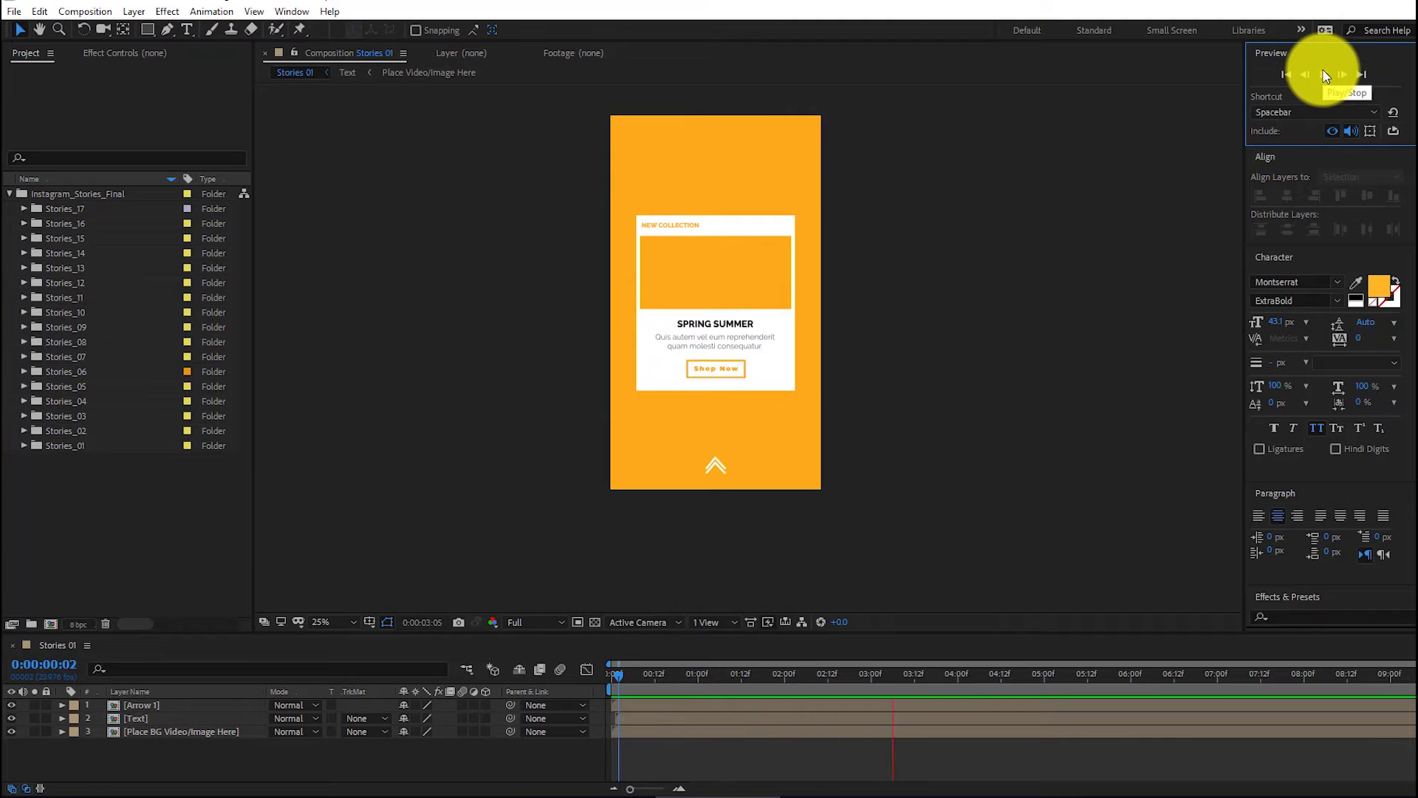
{"action": "double_click", "coordinate": [155, 731]}
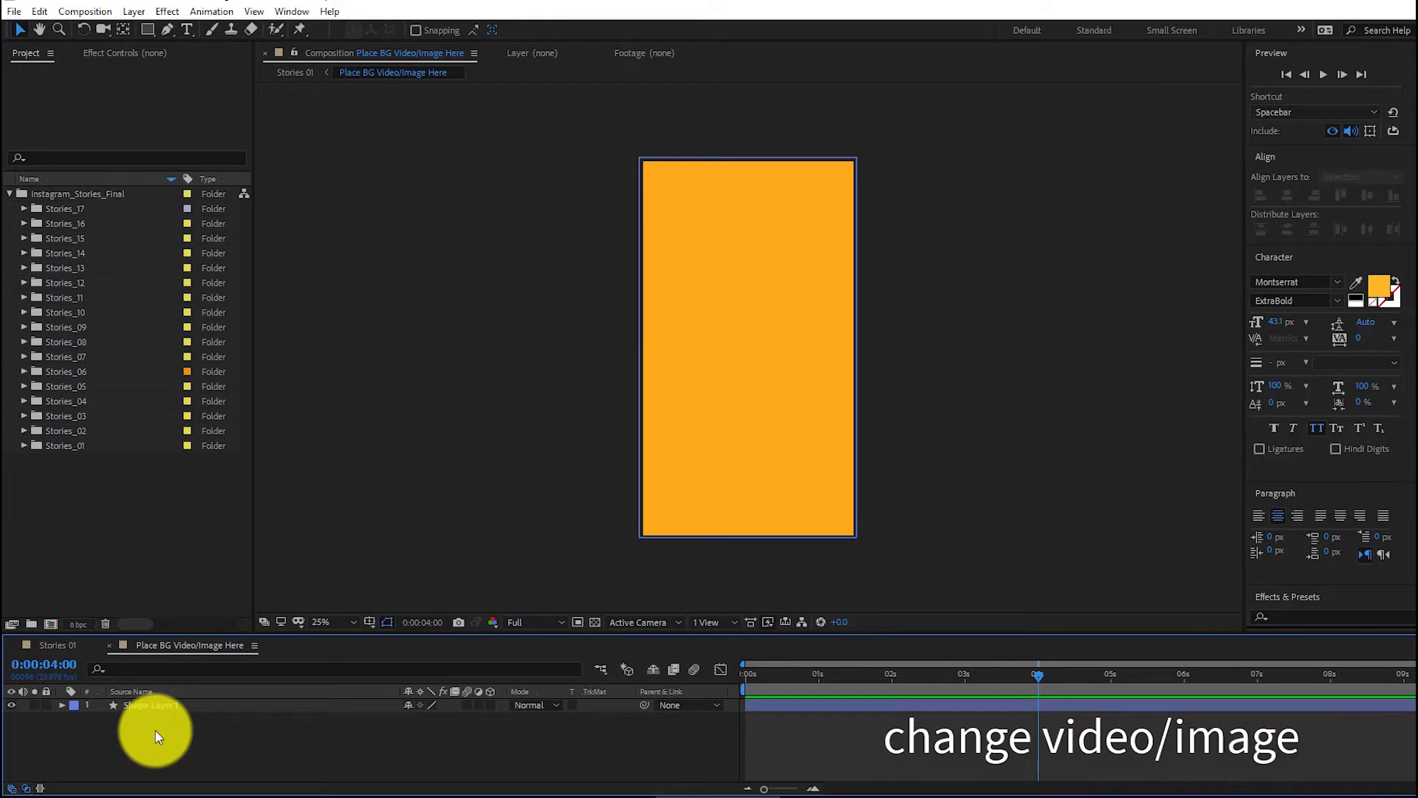
{"action": "double_click", "coordinate": [64, 529]}
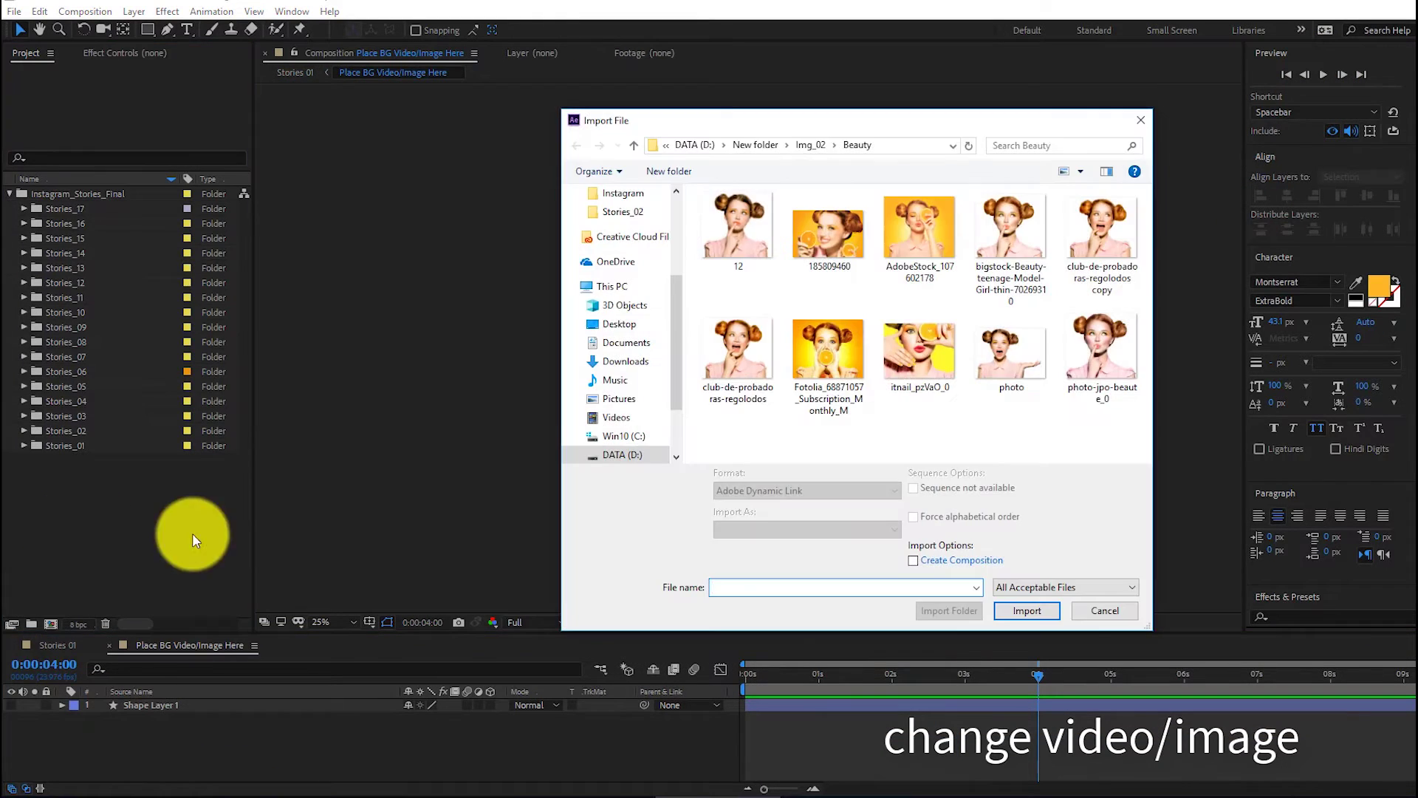
{"action": "left_click", "coordinate": [1023, 617]}
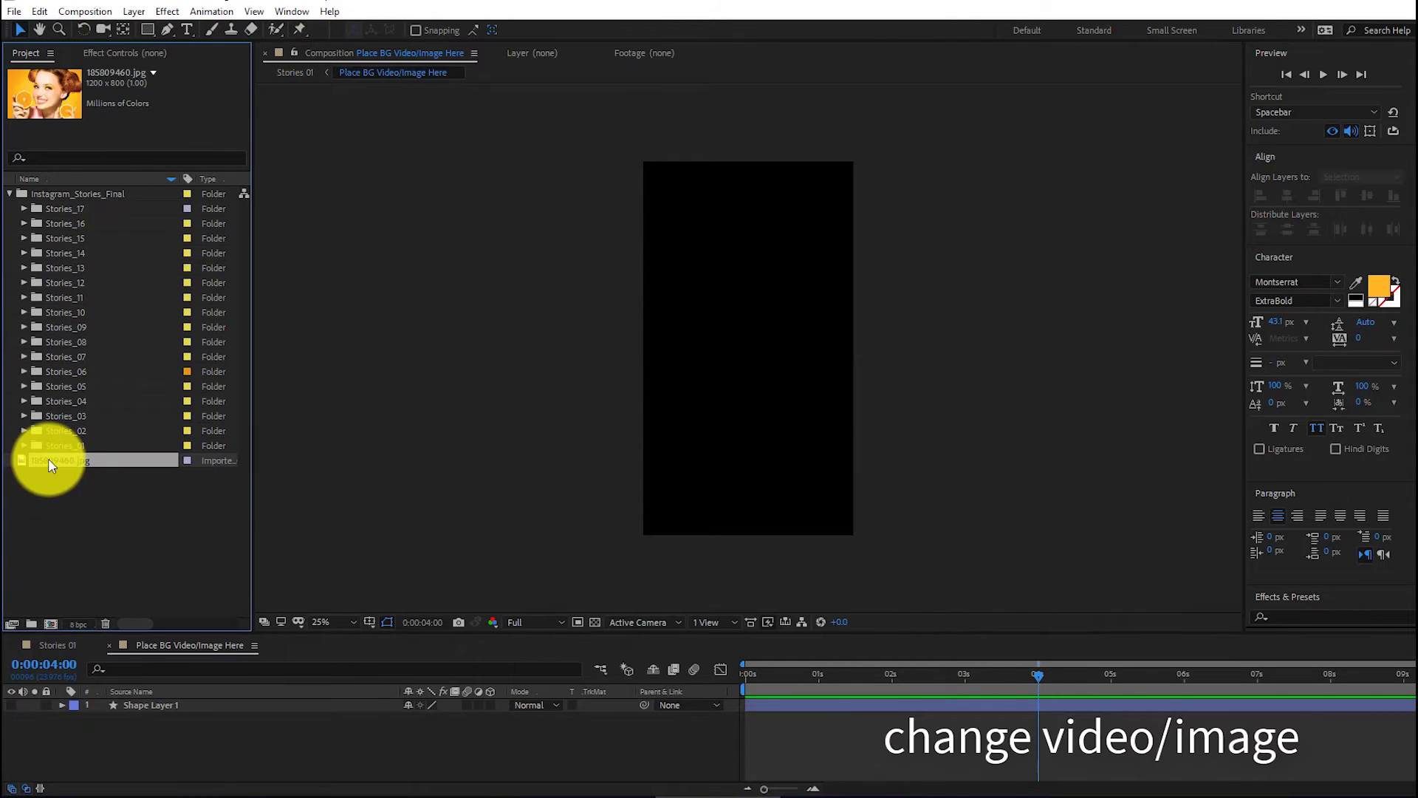
{"action": "left_click_drag", "start_coordinate": [50, 464], "coordinate": [111, 731]}
Step: Scale the background photo to 242% and shift it sideways to frame the face
{"action": "left_click", "coordinate": [63, 717]}
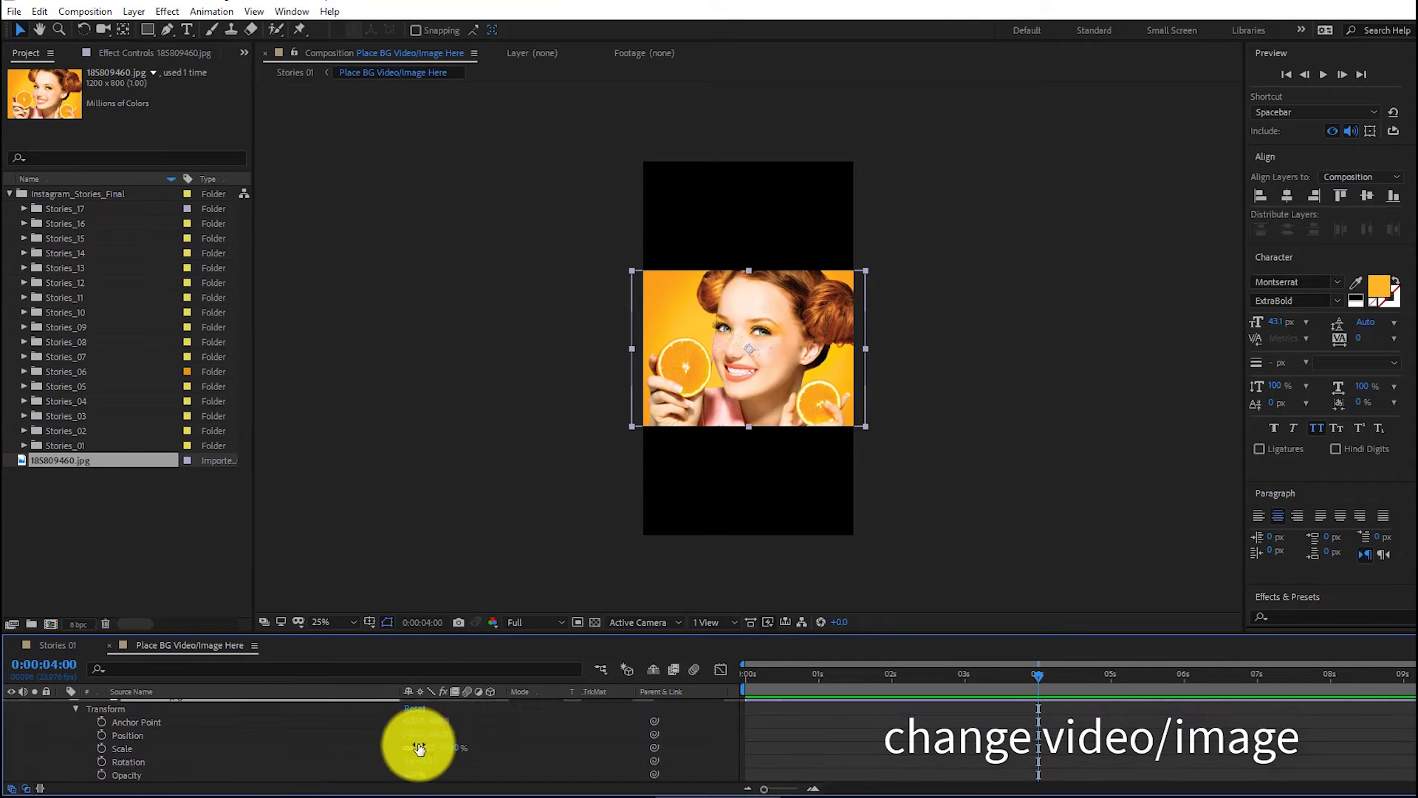
{"action": "left_click_drag", "start_coordinate": [418, 748], "coordinate": [541, 754]}
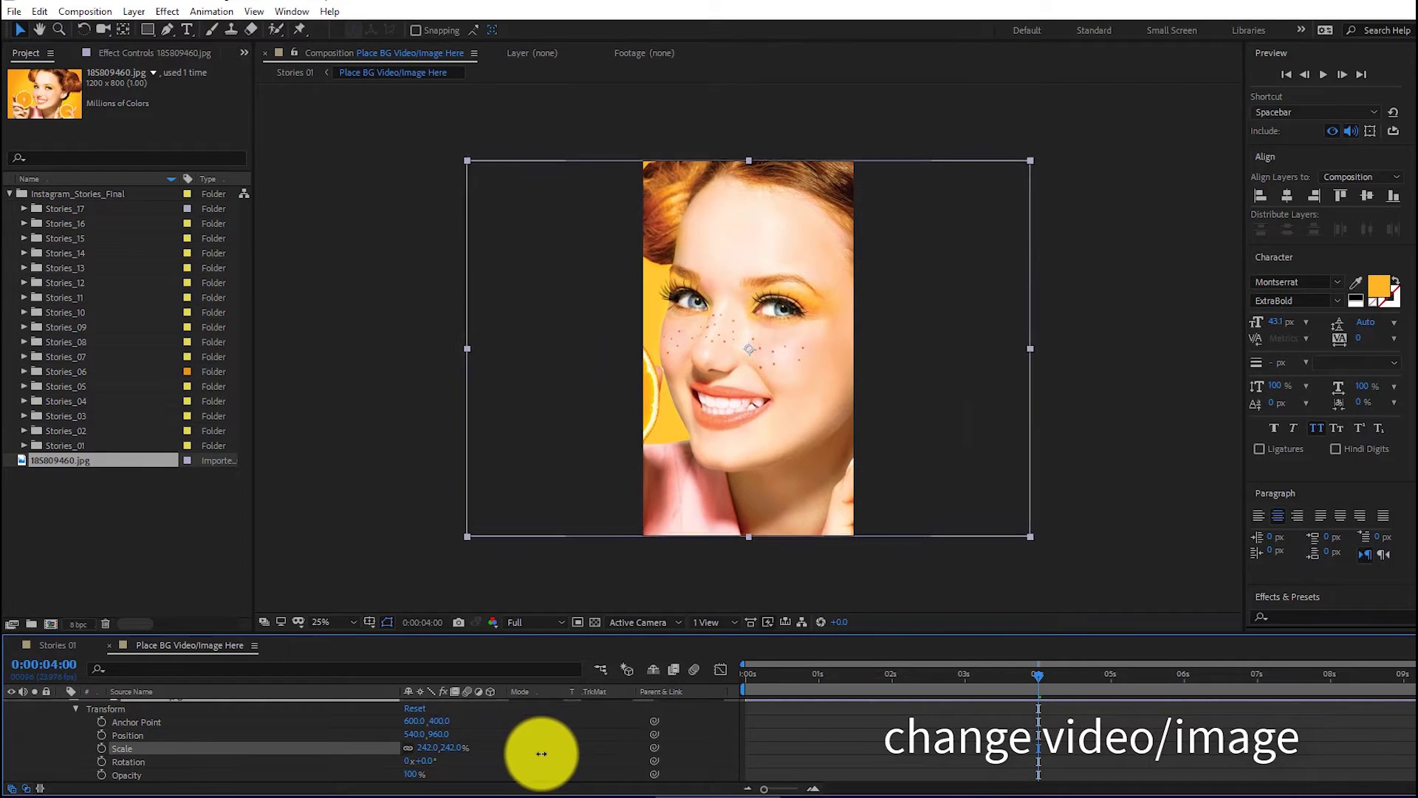
{"action": "mouse_move", "coordinate": [738, 383]}
{"action": "left_mouse_down"}
{"action": "mouse_move", "coordinate": [822, 379]}
{"action": "mouse_move", "coordinate": [765, 377]}
{"action": "mouse_move", "coordinate": [783, 389]}
{"action": "left_mouse_up"}
{"action": "left_click", "coordinate": [49, 645]}
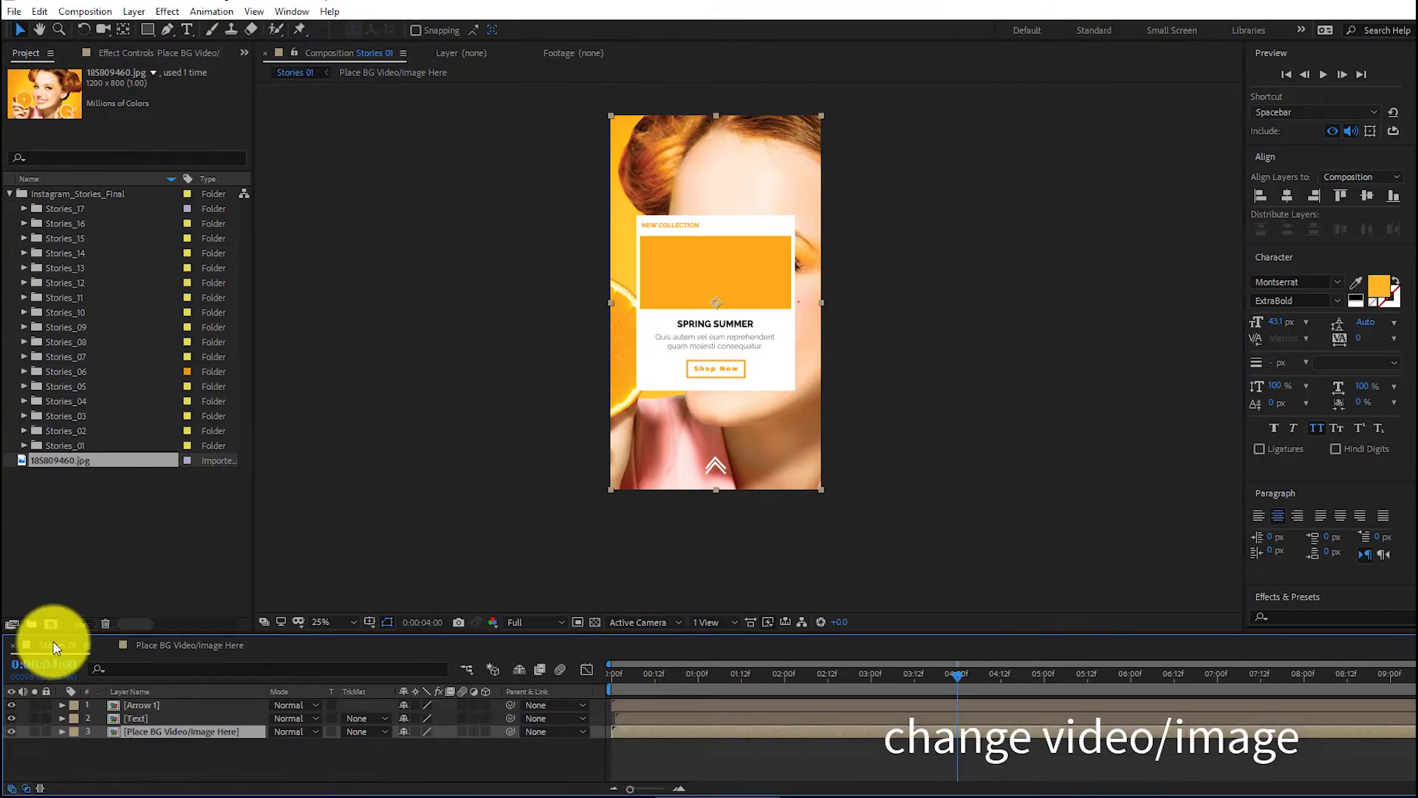
Step: Place 185809460.jpg in the card's Place Video/Image Here precomp at 65% scale, nudged up
{"action": "double_click", "coordinate": [155, 719]}
{"action": "double_click", "coordinate": [153, 720]}
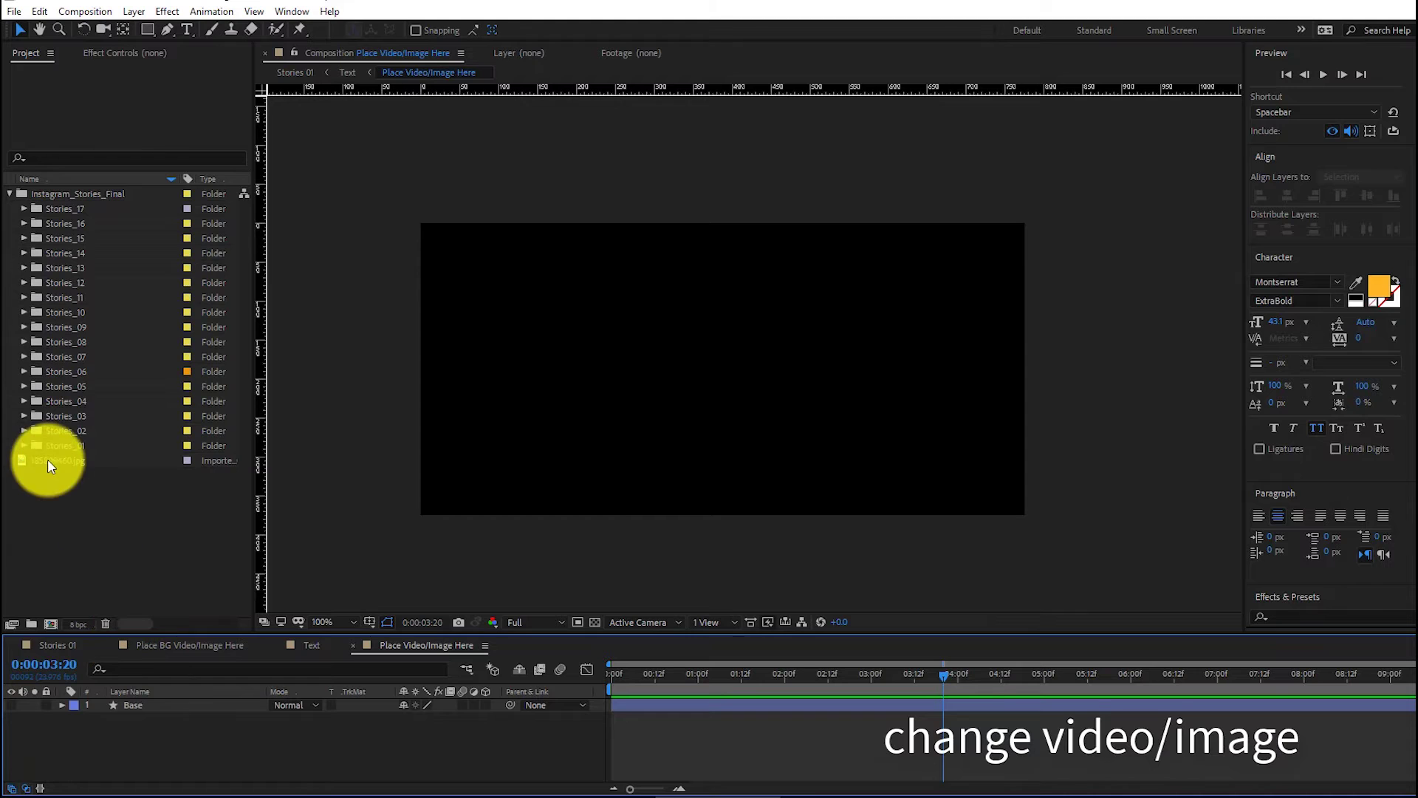
{"action": "left_click_drag", "start_coordinate": [47, 459], "coordinate": [83, 742]}
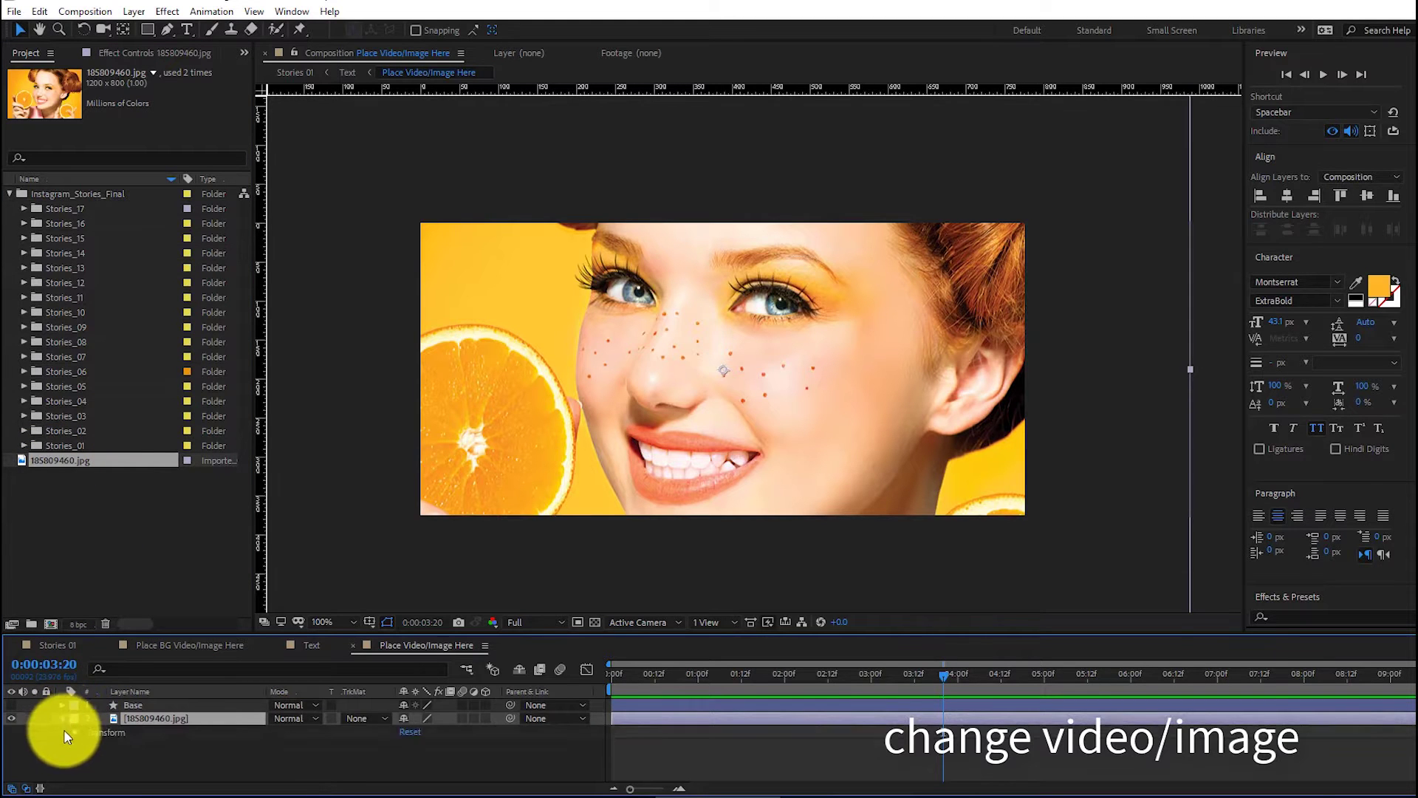
{"action": "left_click", "coordinate": [63, 720]}
{"action": "mouse_move", "coordinate": [414, 748]}
{"action": "left_mouse_down"}
{"action": "mouse_move", "coordinate": [431, 748]}
{"action": "mouse_move", "coordinate": [420, 754]}
{"action": "left_mouse_up"}
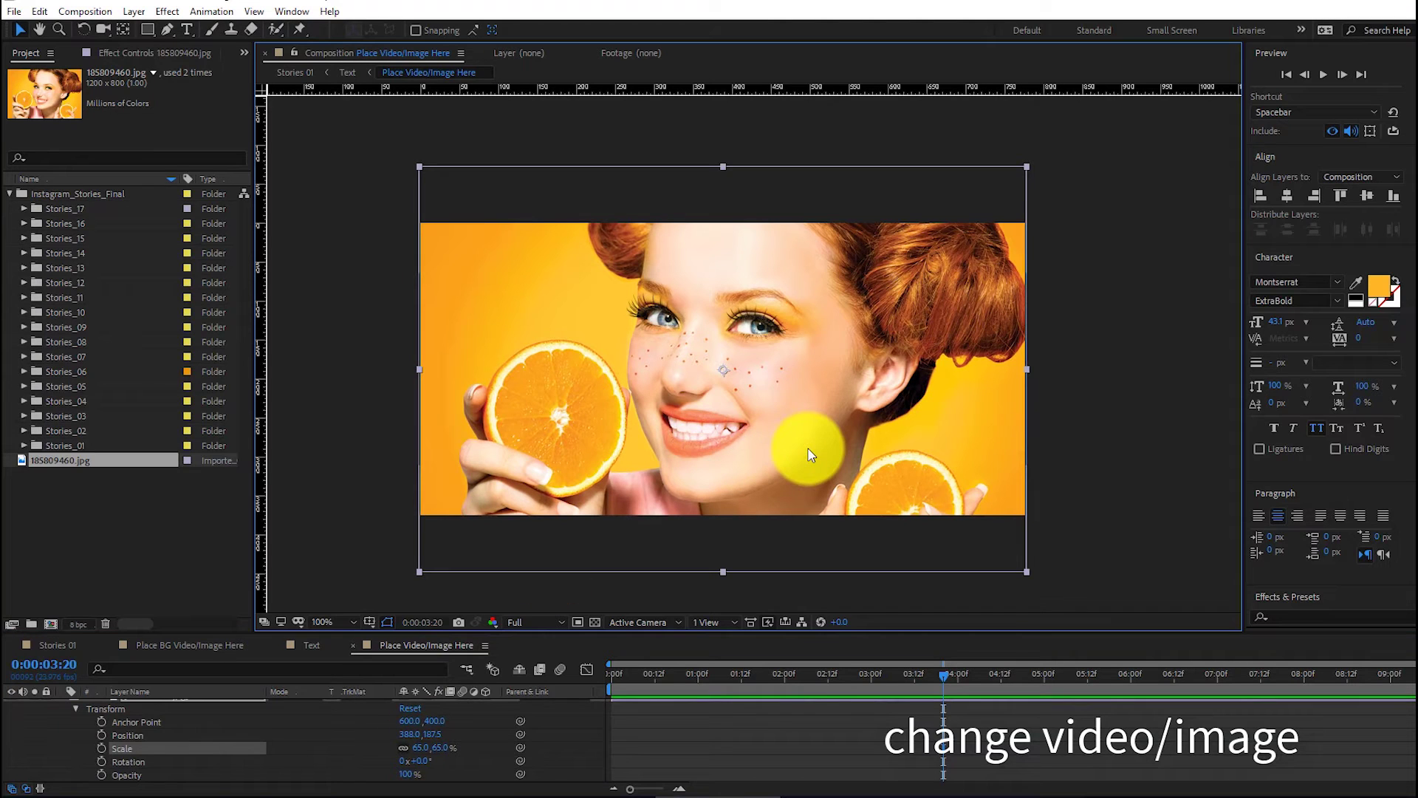
{"action": "left_click_drag", "start_coordinate": [807, 452], "coordinate": [808, 440]}
{"action": "left_click", "coordinate": [352, 643]}
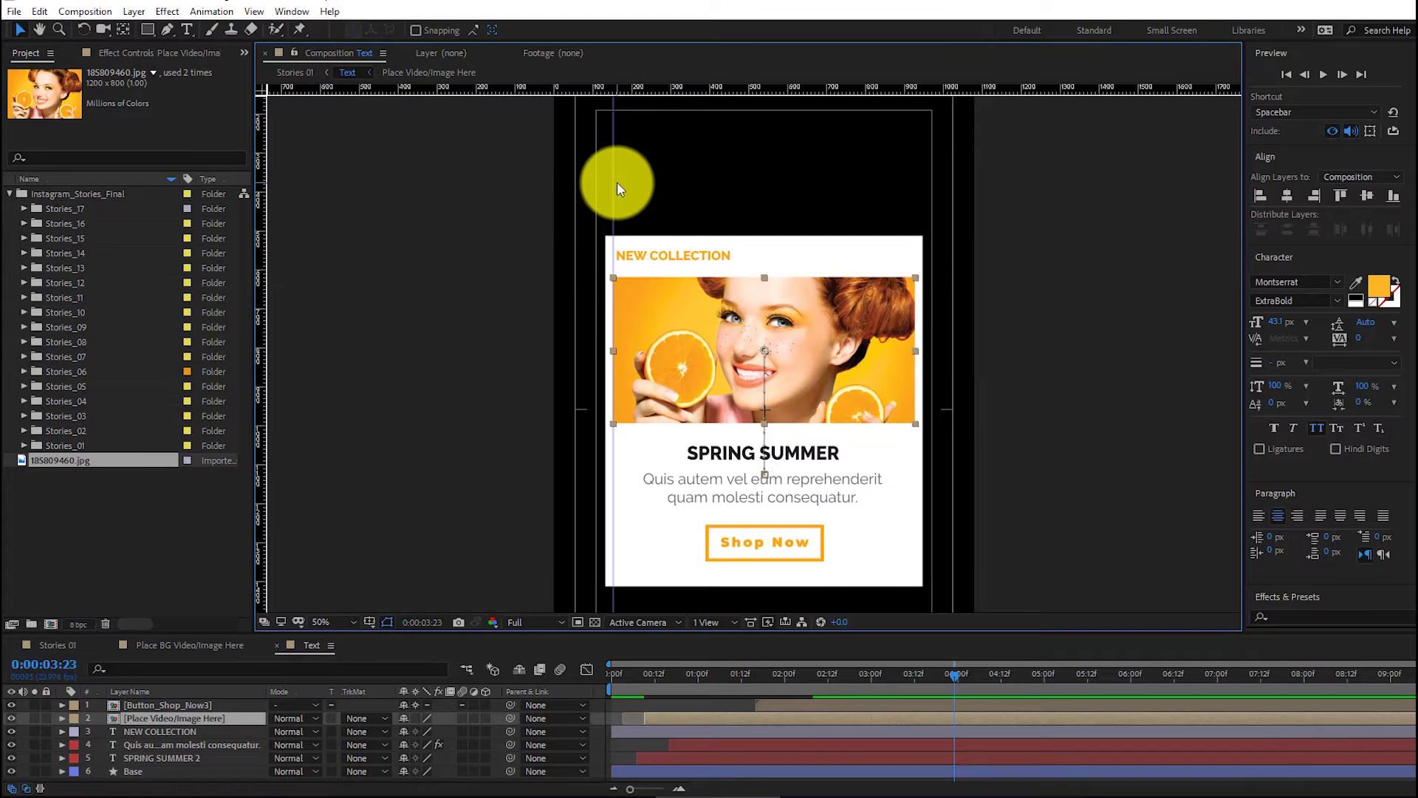
Step: Set the NEW COLLECTION heading font to Raleway and review its weights
{"action": "left_click", "coordinate": [442, 476]}
{"action": "left_click_drag", "start_coordinate": [618, 677], "coordinate": [786, 682]}
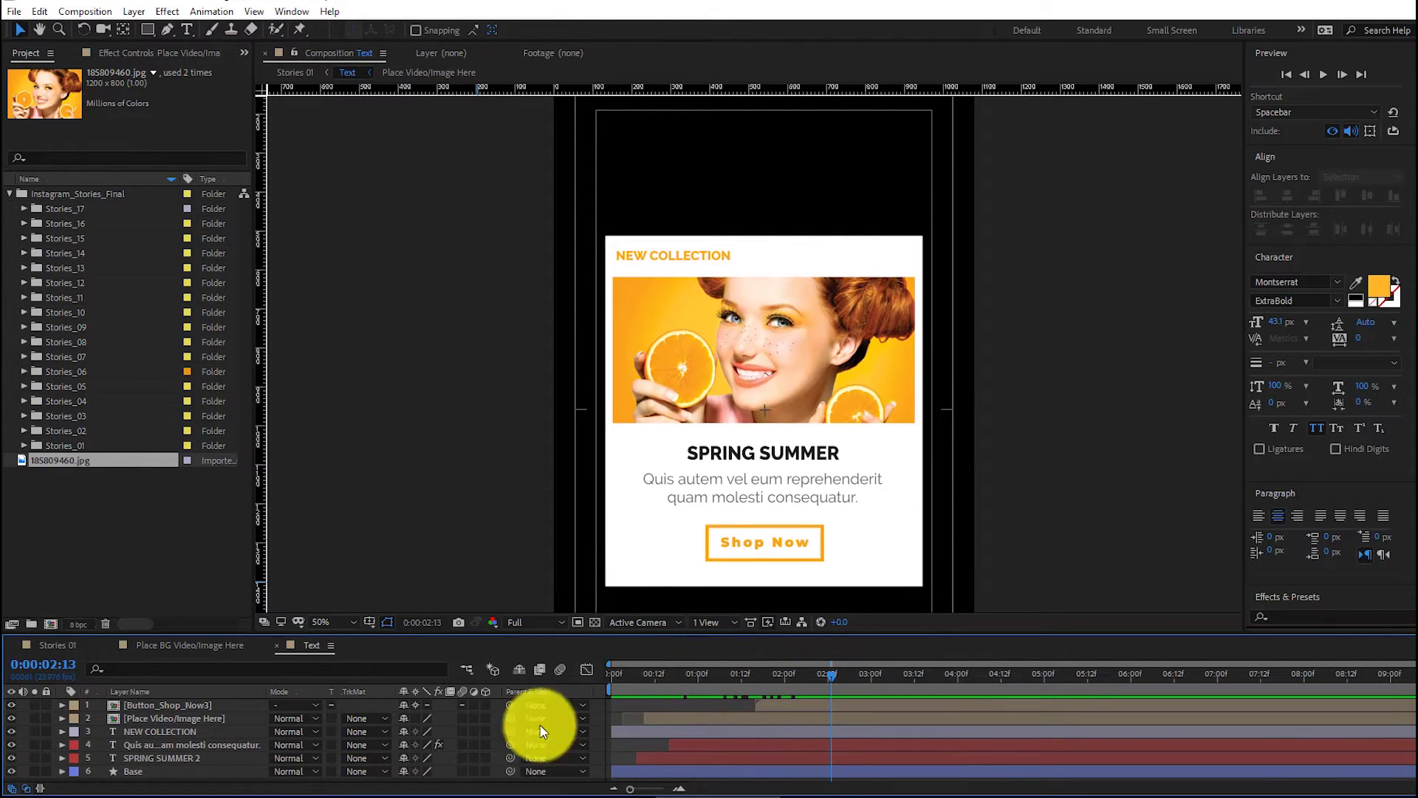
{"action": "double_click", "coordinate": [156, 732]}
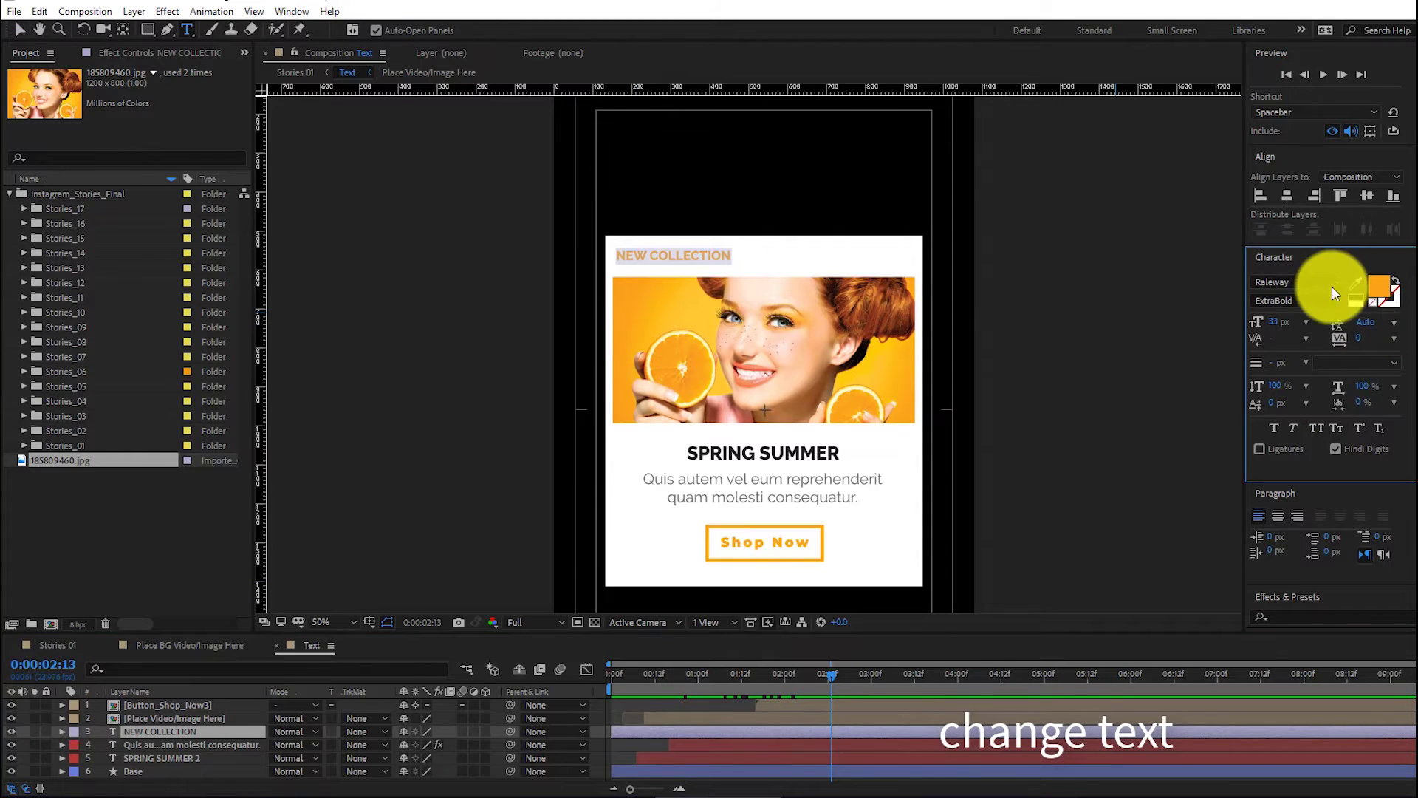
{"action": "left_click", "coordinate": [1310, 282]}
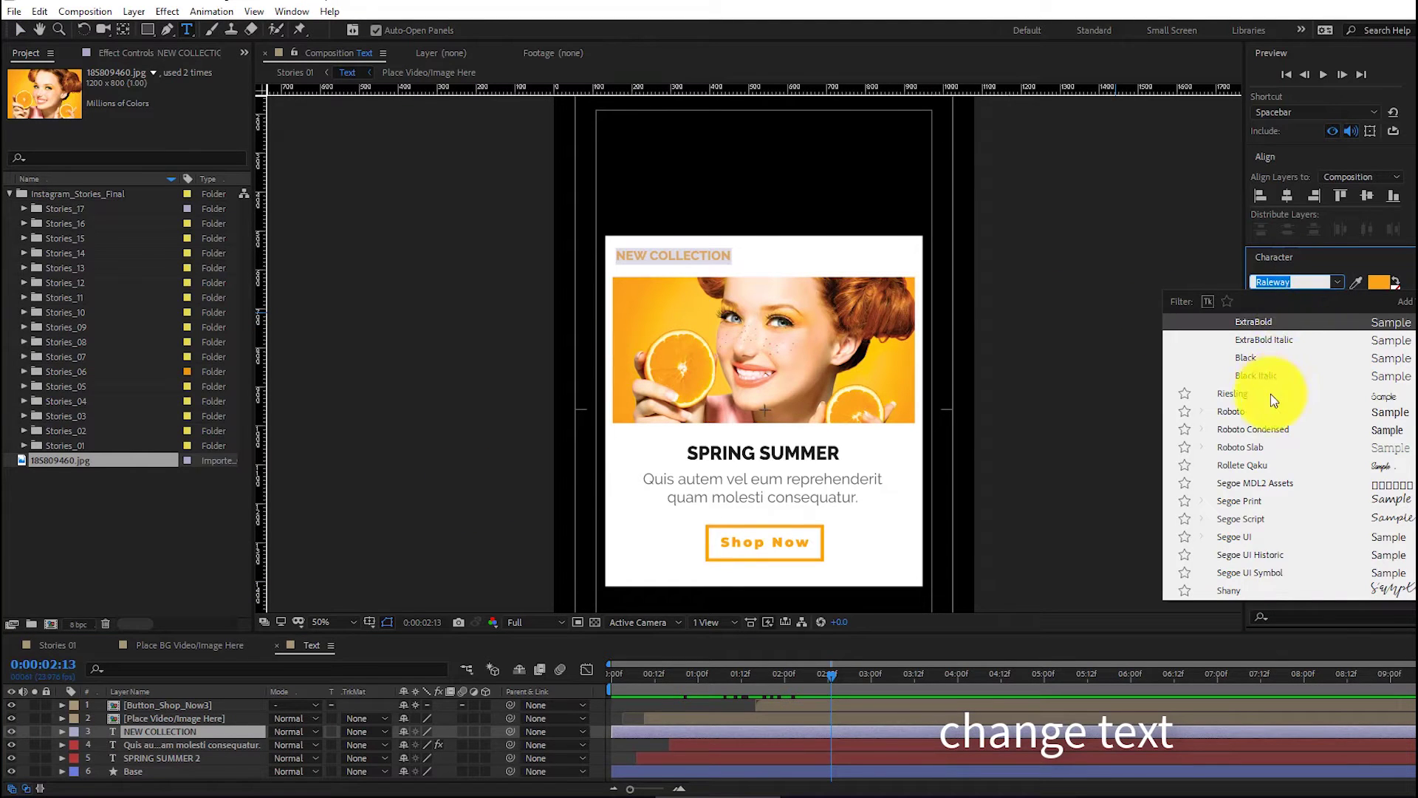
{"action": "scroll", "coordinate": [1271, 397], "scroll_direction": "up", "scroll_amount": 2}
{"action": "left_click", "coordinate": [1260, 359]}
{"action": "left_click", "coordinate": [1315, 301]}
{"action": "left_click", "coordinate": [1287, 556]}
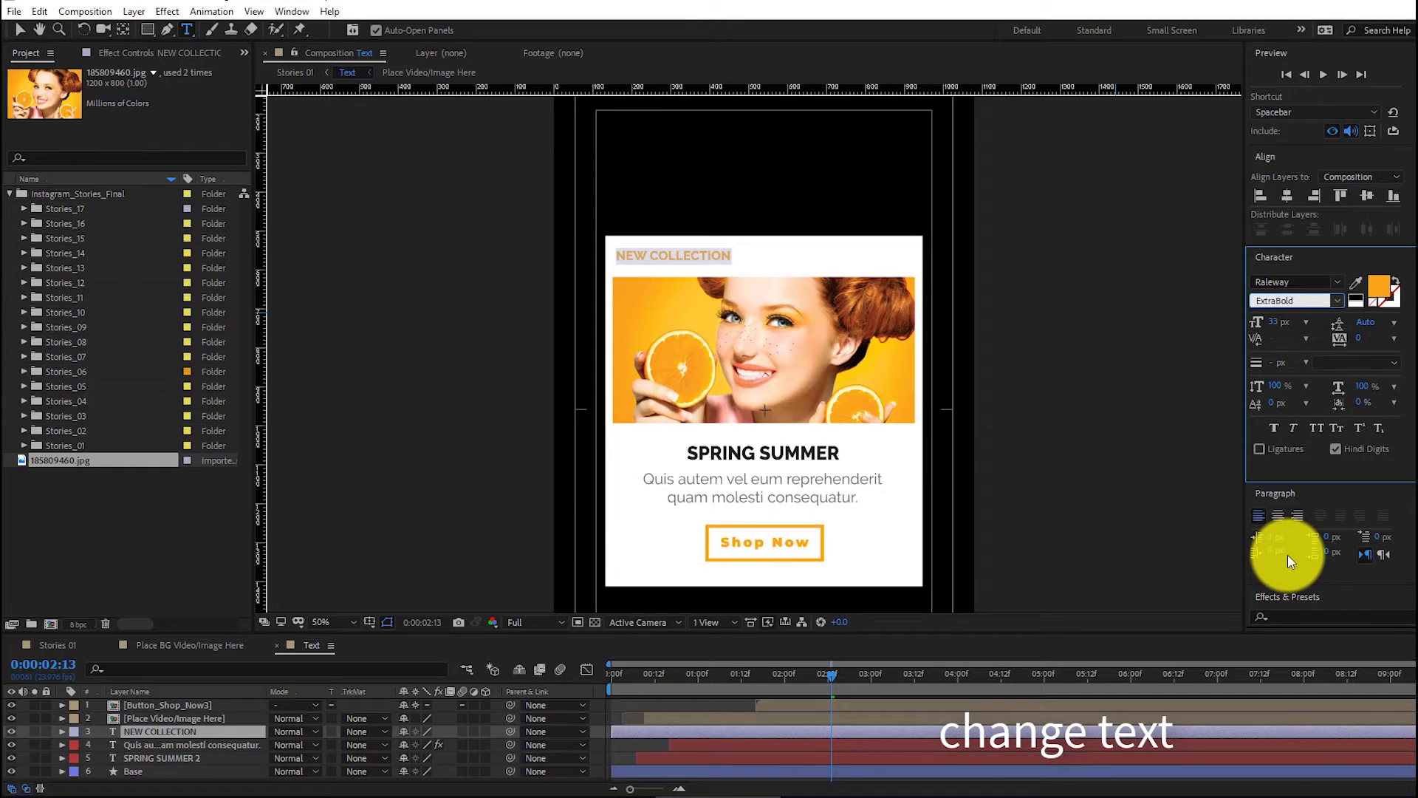
Step: Keep the heading orange F6A521 after trying a dark colour, and open Button_Shop_Now3
{"action": "left_click", "coordinate": [1378, 286]}
{"action": "left_click", "coordinate": [1026, 189]}
{"action": "left_click_drag", "start_coordinate": [1062, 213], "coordinate": [1027, 390]}
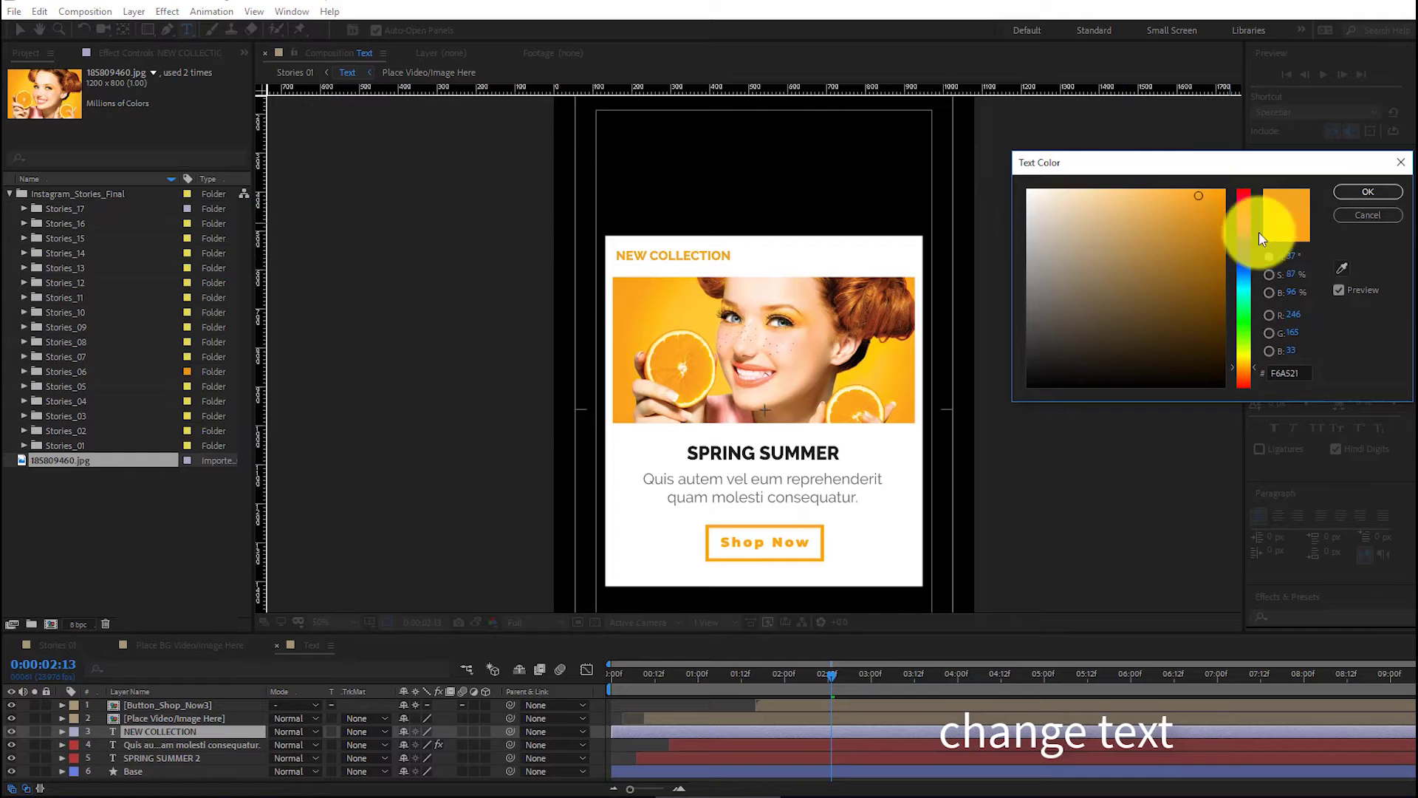
{"action": "left_click", "coordinate": [1357, 193]}
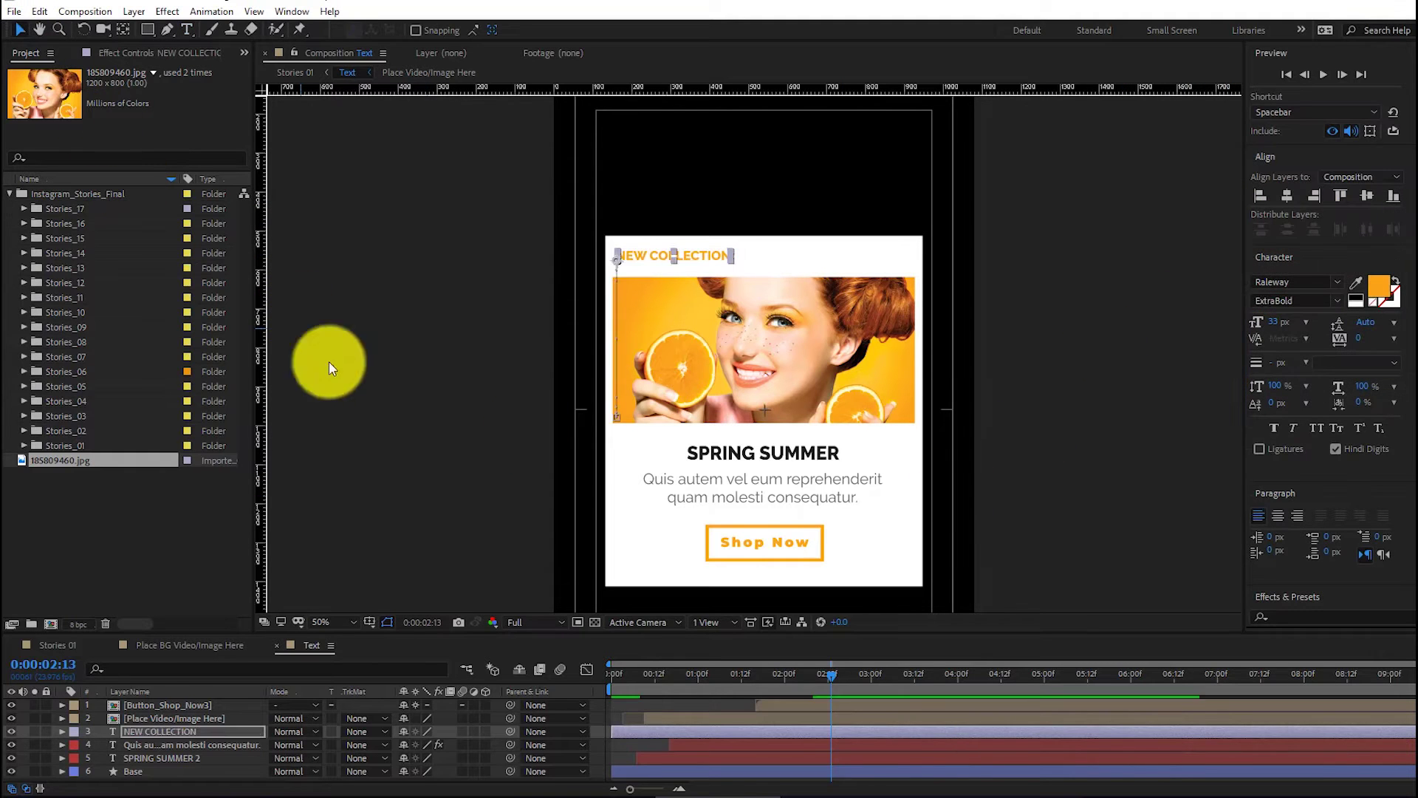
{"action": "double_click", "coordinate": [144, 705]}
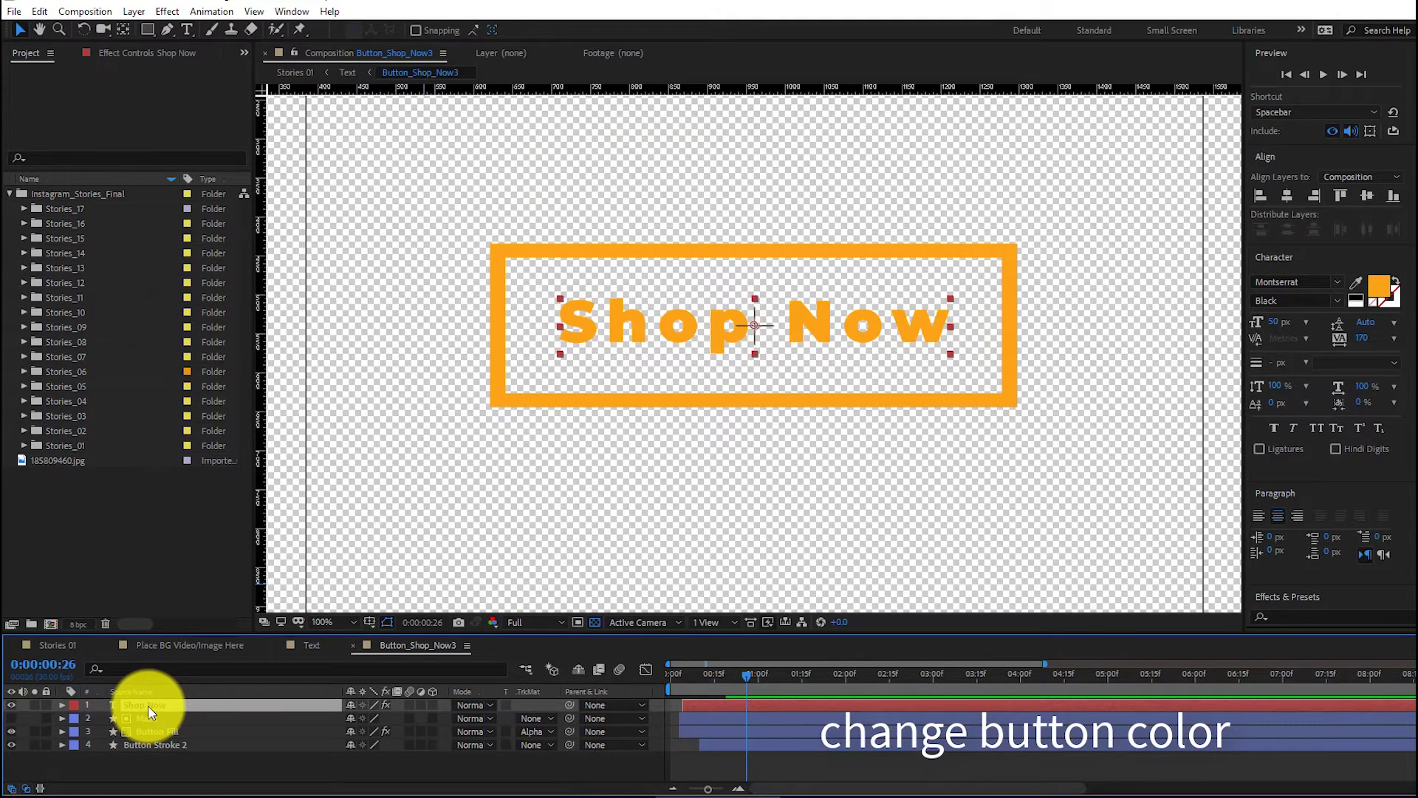
Step: Set the Shop Now label to Montserrat ExtraBold
{"action": "double_click", "coordinate": [152, 706]}
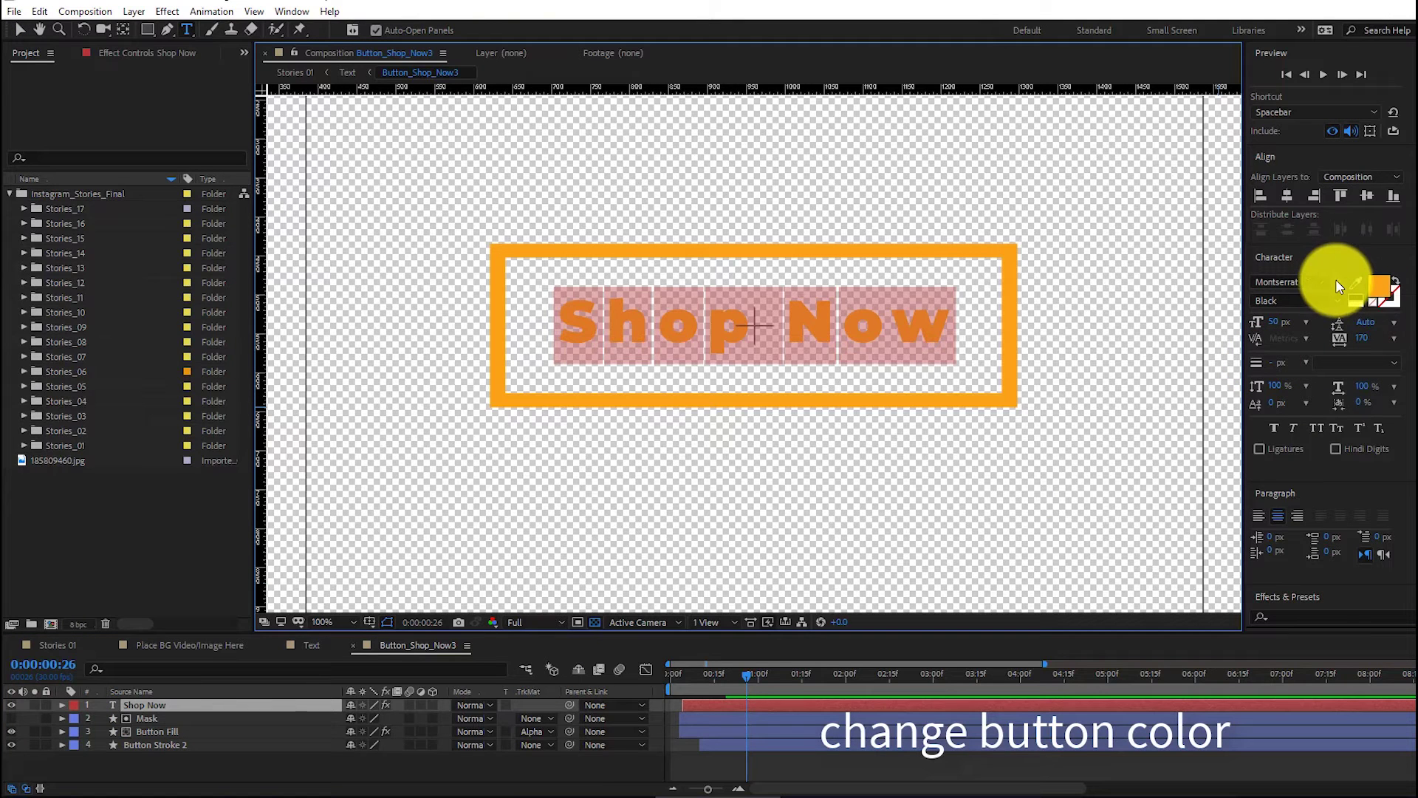
{"action": "left_click", "coordinate": [1336, 300]}
{"action": "left_click", "coordinate": [1278, 385]}
{"action": "left_click", "coordinate": [1300, 282]}
{"action": "type", "text": "mon"}
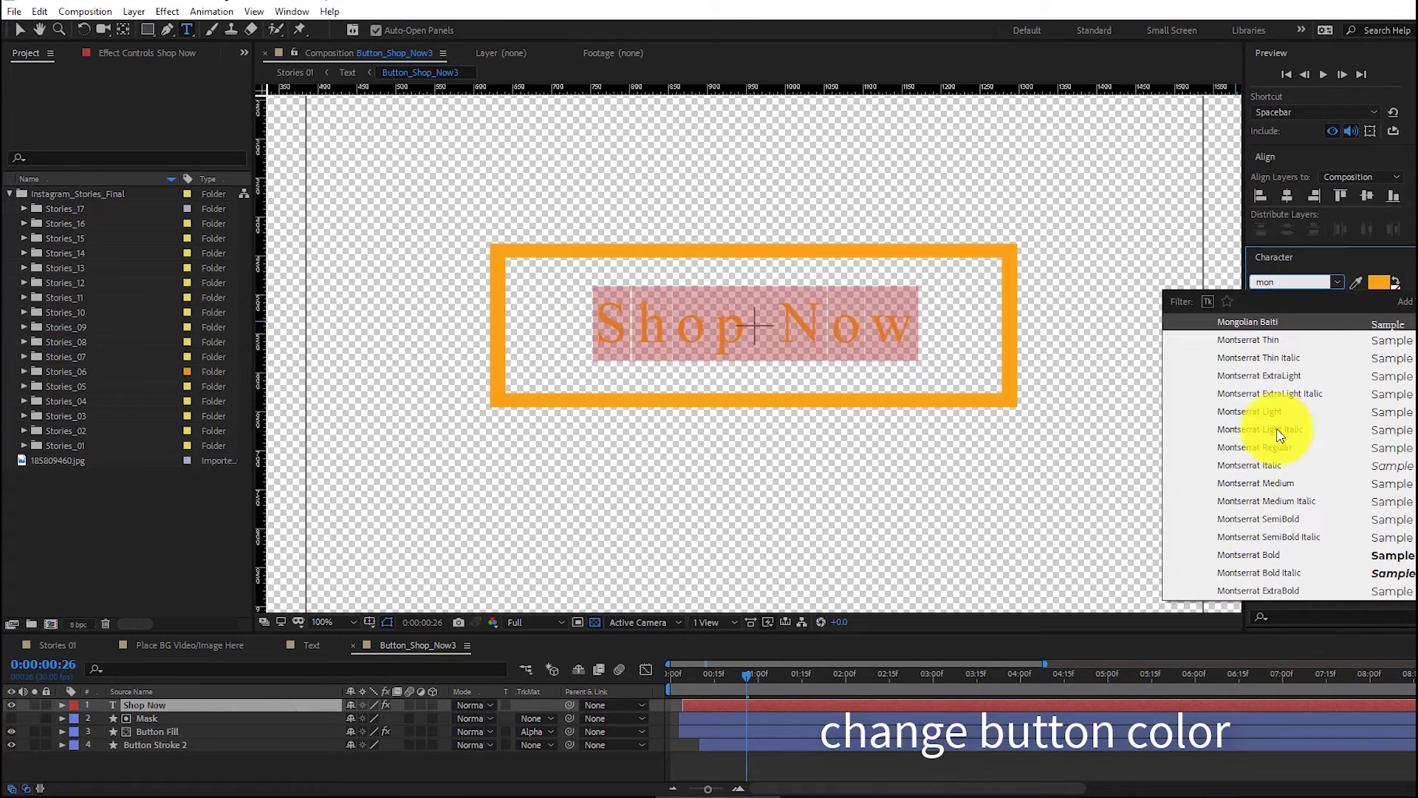
{"action": "left_click", "coordinate": [1268, 550]}
{"action": "left_click", "coordinate": [1336, 301]}
{"action": "left_click", "coordinate": [1291, 555]}
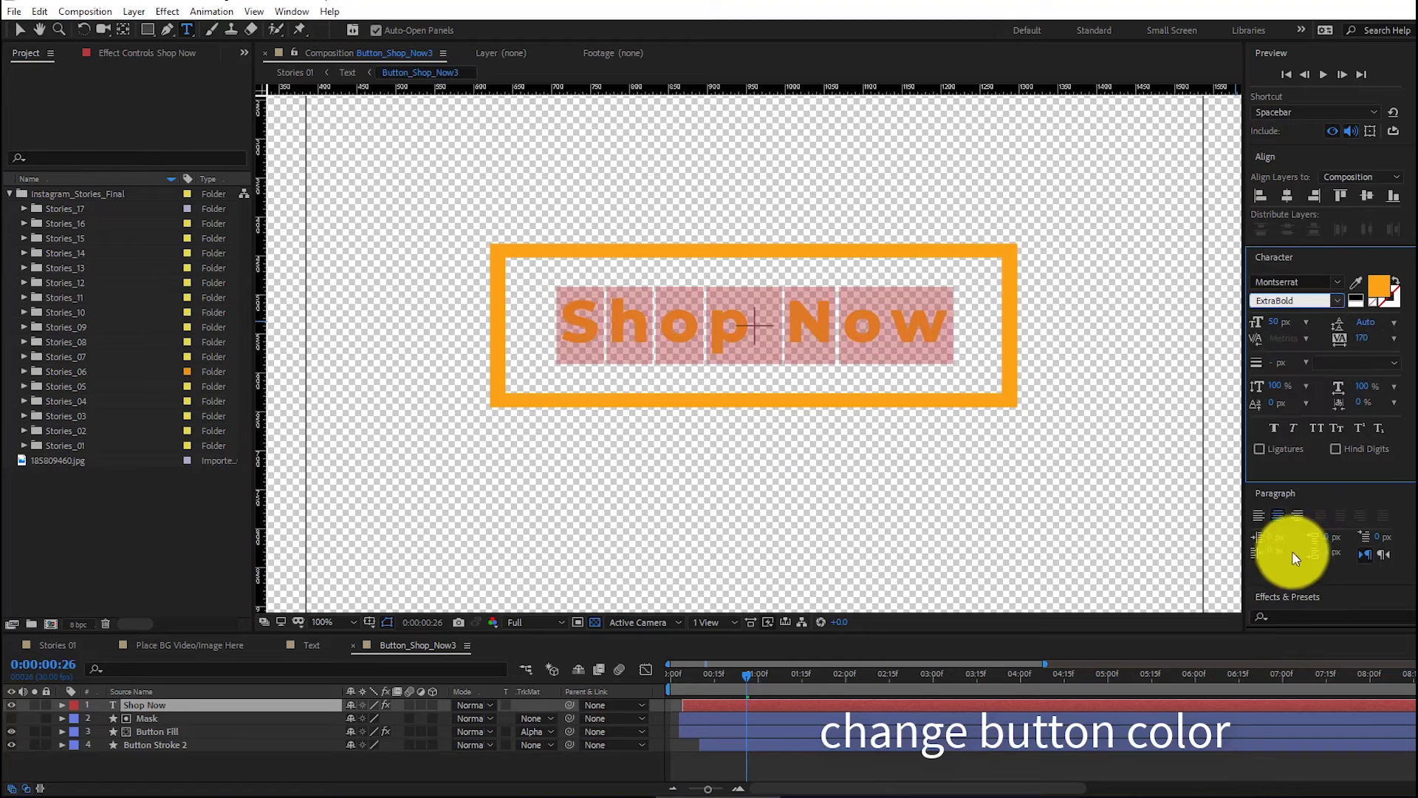
Step: Eyedrop the outline's orange as the Shop Now label's text colour
{"action": "left_click", "coordinate": [1378, 285]}
{"action": "left_click", "coordinate": [1085, 224]}
{"action": "left_click_drag", "start_coordinate": [1085, 223], "coordinate": [1095, 364]}
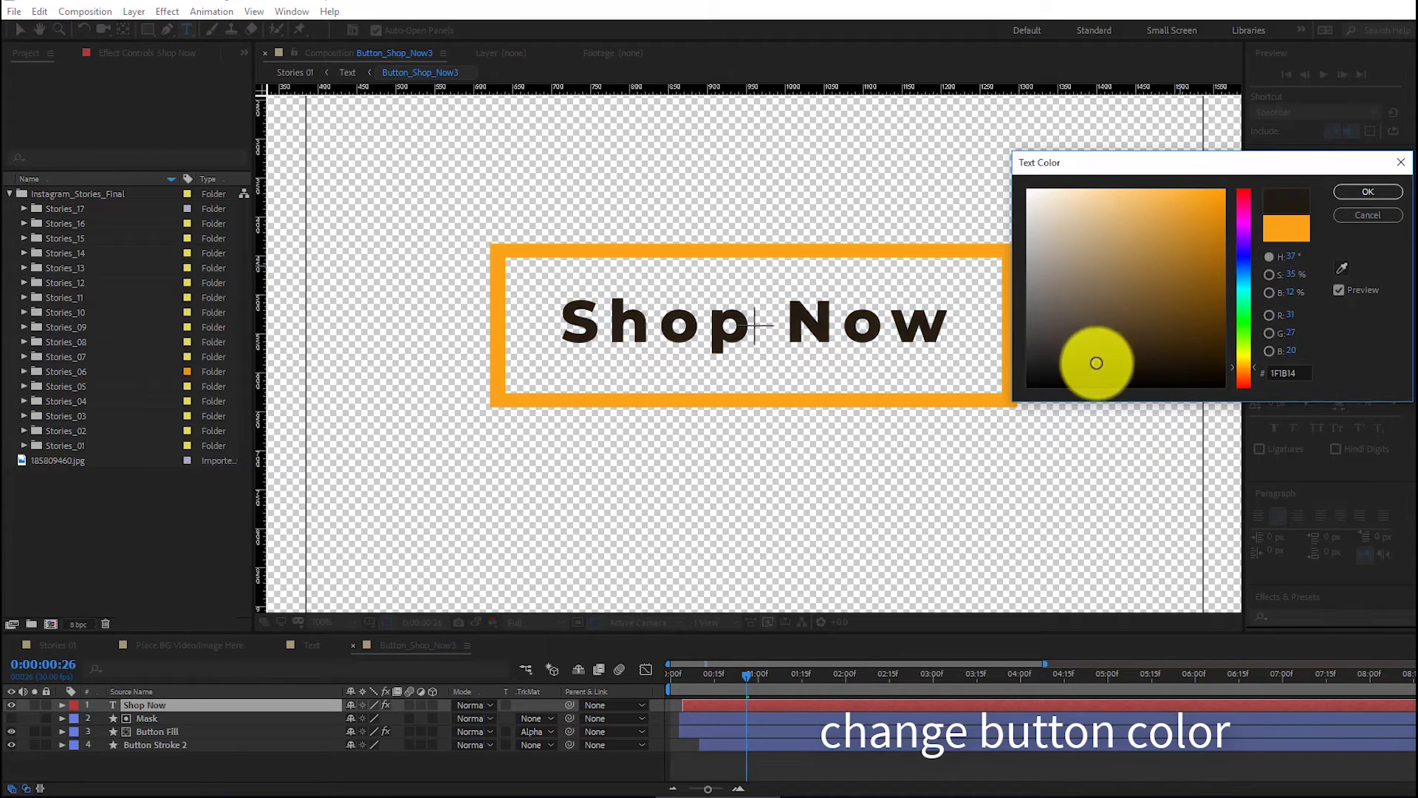
{"action": "left_click", "coordinate": [1342, 267]}
{"action": "left_click", "coordinate": [966, 257]}
{"action": "left_click", "coordinate": [1346, 193]}
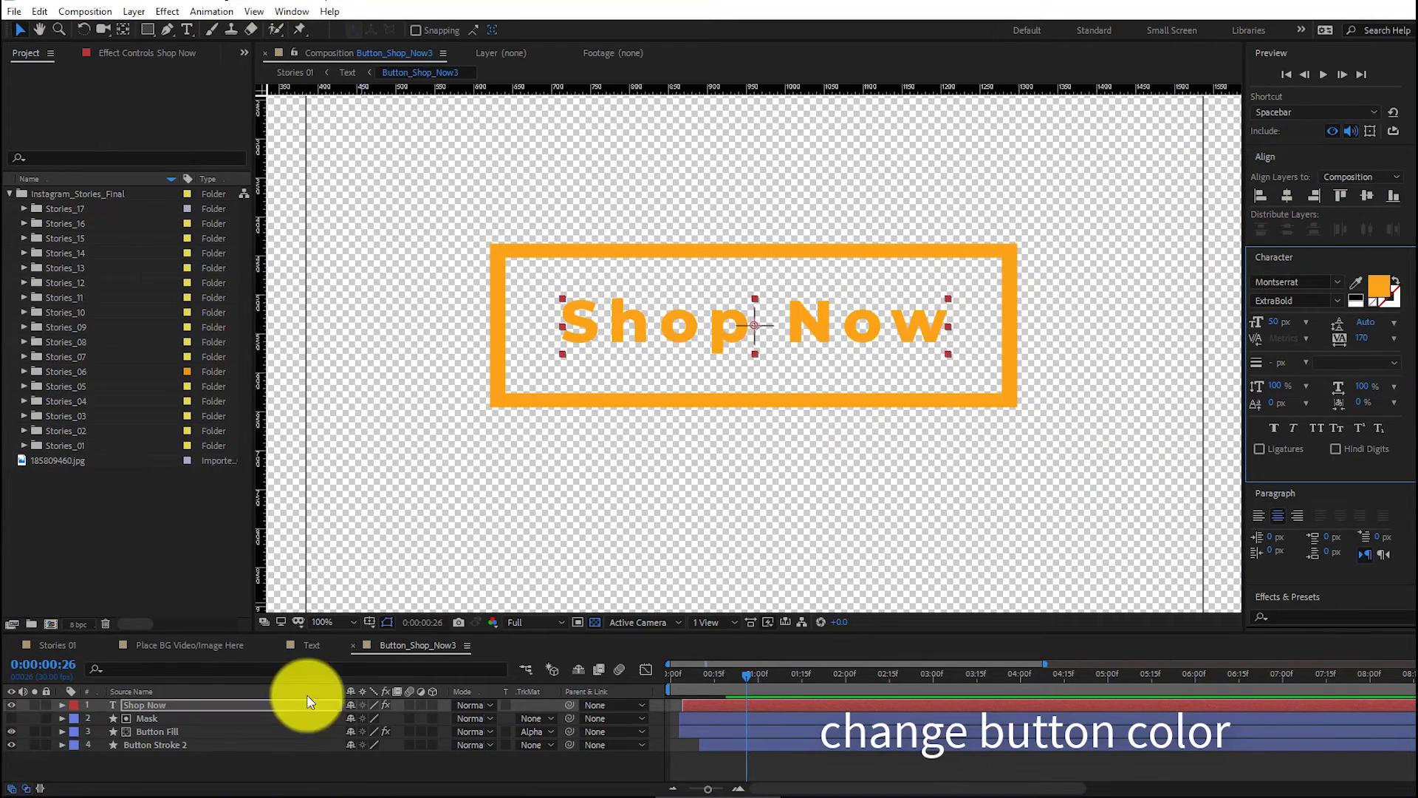
Step: Check the Button Stroke 2 fill colour, keeping its original orange
{"action": "left_click", "coordinate": [154, 732]}
{"action": "left_click", "coordinate": [162, 743]}
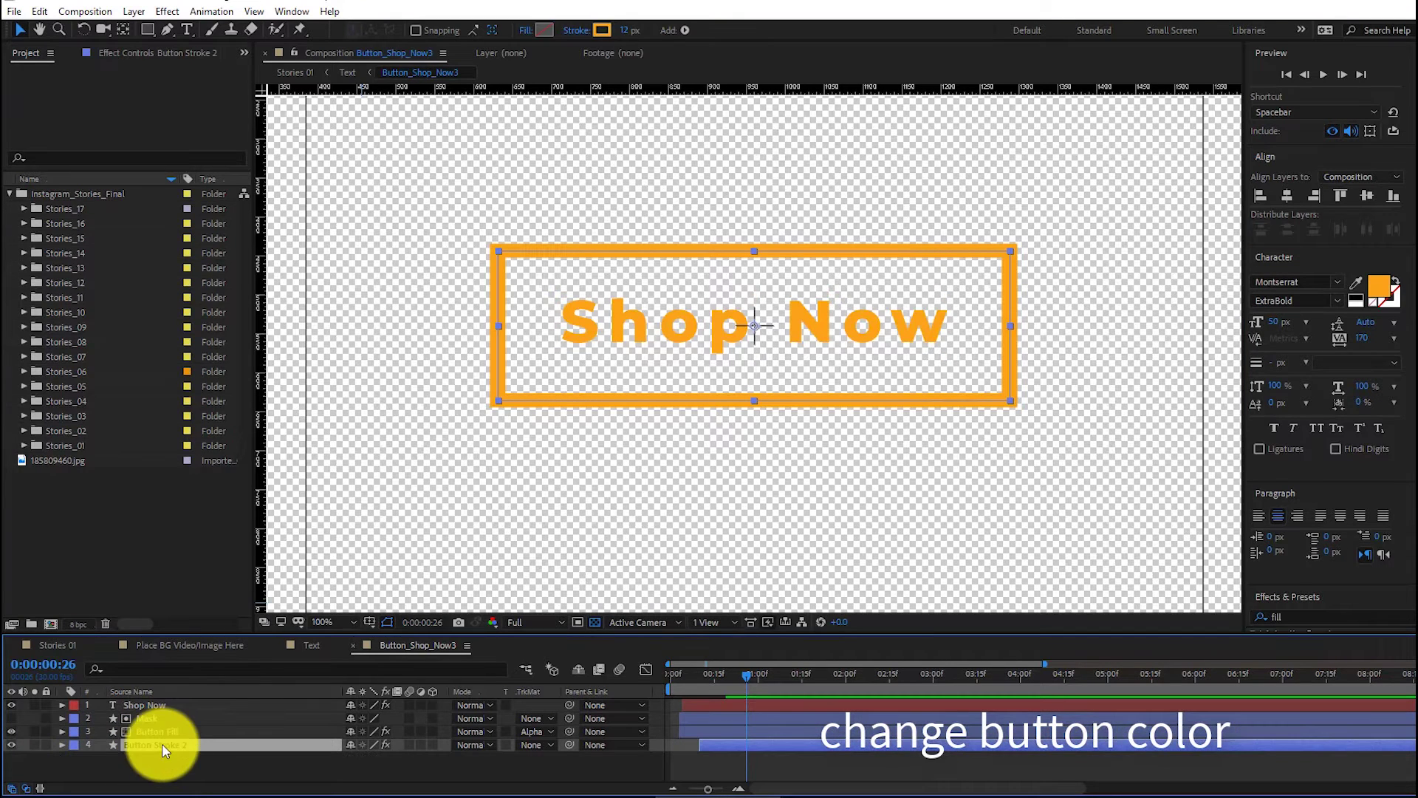
{"action": "left_click", "coordinate": [144, 55]}
{"action": "left_click", "coordinate": [148, 126]}
{"action": "left_click_drag", "start_coordinate": [1131, 277], "coordinate": [1007, 376]}
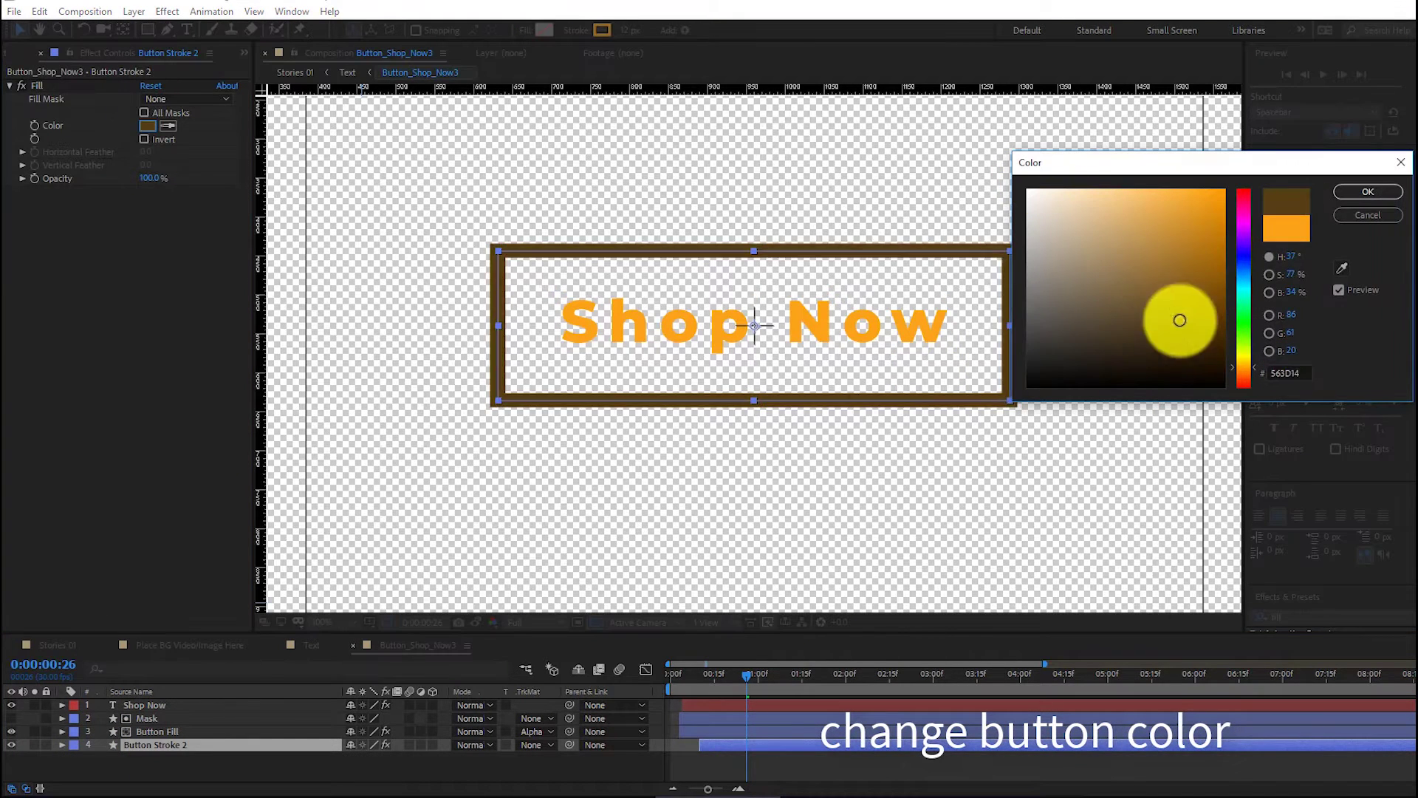
{"action": "left_click", "coordinate": [1301, 242]}
{"action": "left_click", "coordinate": [1368, 192]}
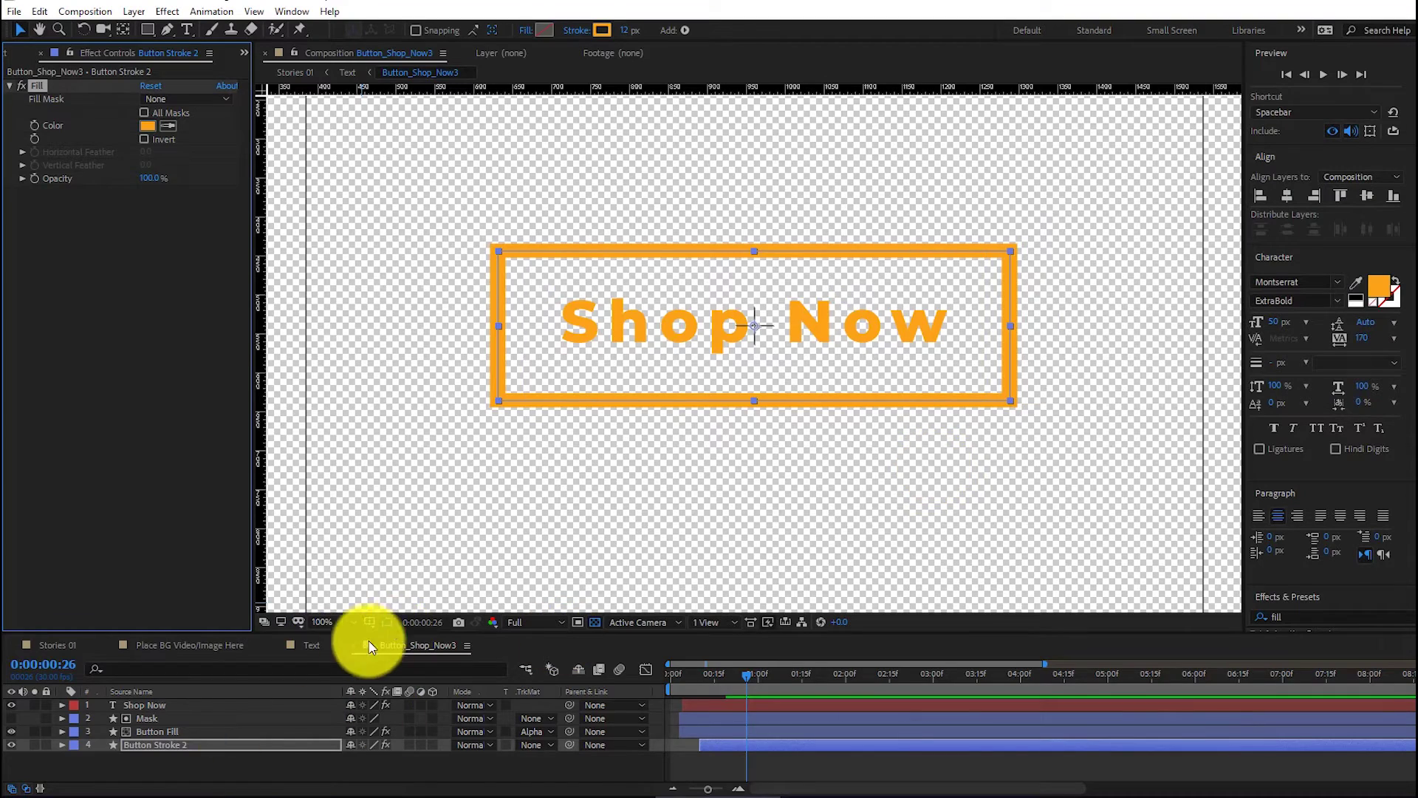
Step: Close the precomp tabs and preview the finished Stories 01 story from the start
{"action": "left_click", "coordinate": [353, 645]}
{"action": "left_click", "coordinate": [281, 645]}
{"action": "left_click", "coordinate": [111, 645]}
{"action": "left_click", "coordinate": [623, 672]}
{"action": "left_click", "coordinate": [1322, 75]}
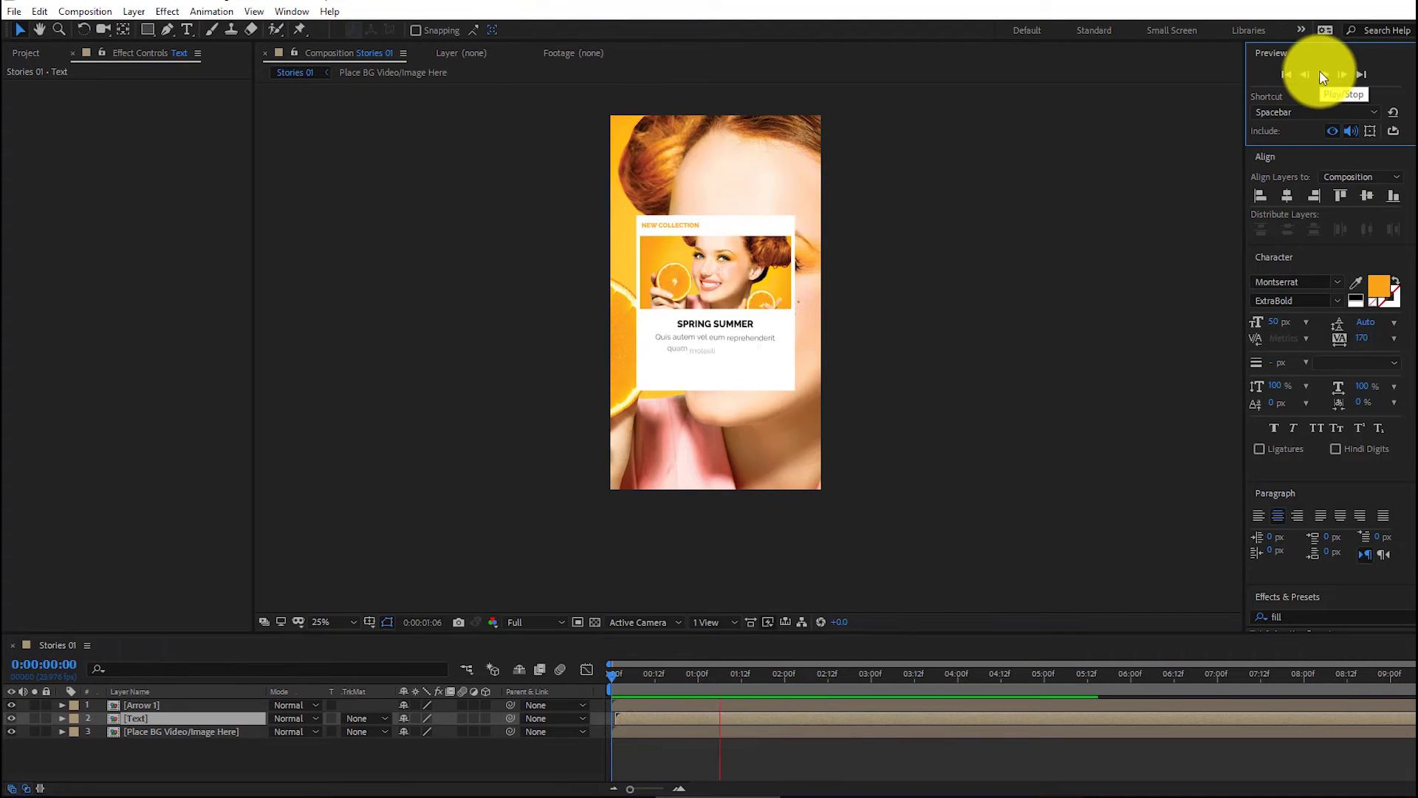
{"action": "double_click", "coordinate": [141, 704]}
{"action": "left_click", "coordinate": [144, 705]}
{"action": "left_click", "coordinate": [149, 125]}
{"action": "left_click_drag", "start_coordinate": [1086, 244], "coordinate": [1037, 165]}
{"action": "left_click", "coordinate": [1368, 190]}
{"action": "left_click", "coordinate": [159, 718]}
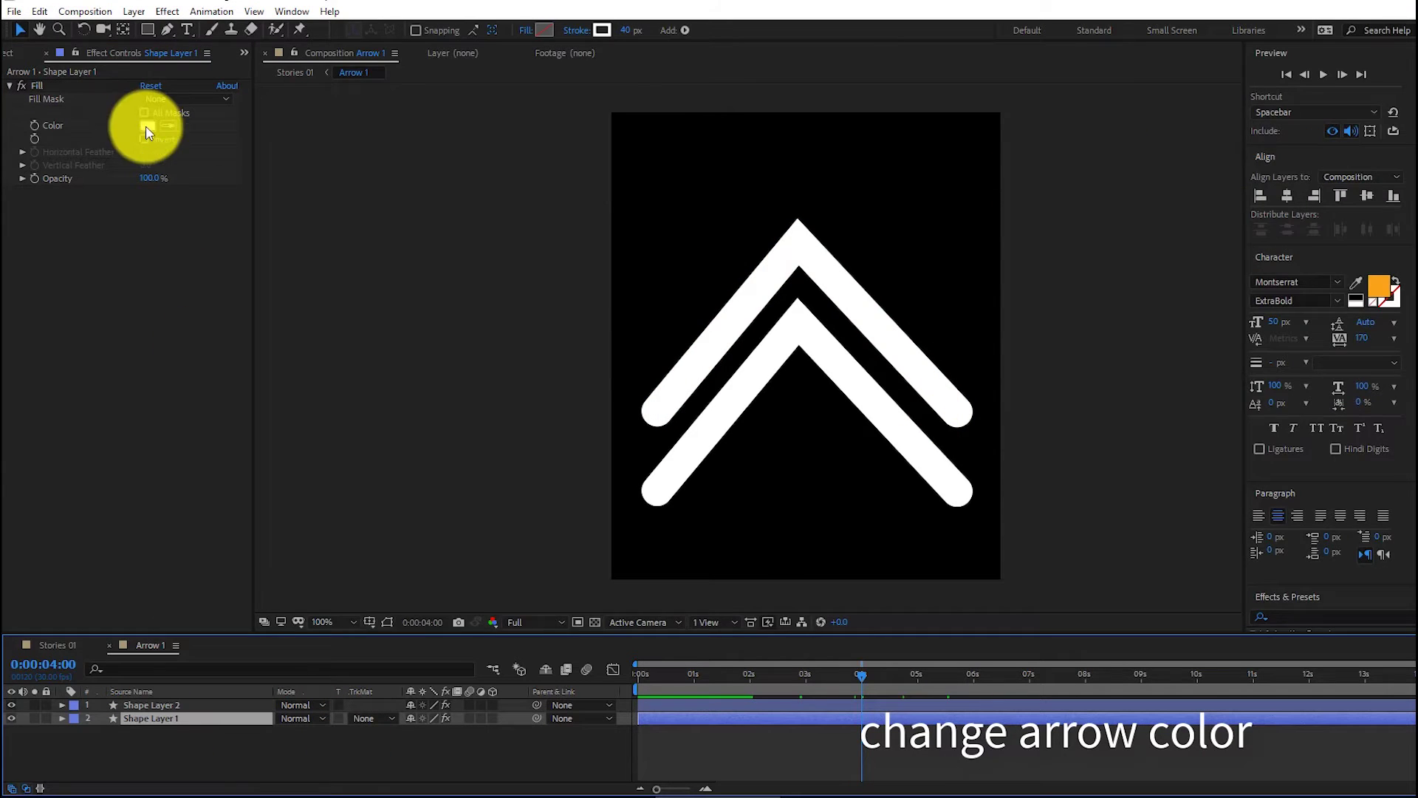
{"action": "left_click", "coordinate": [148, 126]}
{"action": "mouse_move", "coordinate": [1145, 209]}
{"action": "left_mouse_down"}
{"action": "mouse_move", "coordinate": [1221, 192]}
{"action": "mouse_move", "coordinate": [1247, 380]}
{"action": "mouse_move", "coordinate": [1251, 228]}
{"action": "left_mouse_up"}
{"action": "left_click_drag", "start_coordinate": [1108, 221], "coordinate": [1027, 189]}
{"action": "left_click", "coordinate": [1367, 191]}
{"action": "left_click", "coordinate": [111, 647]}
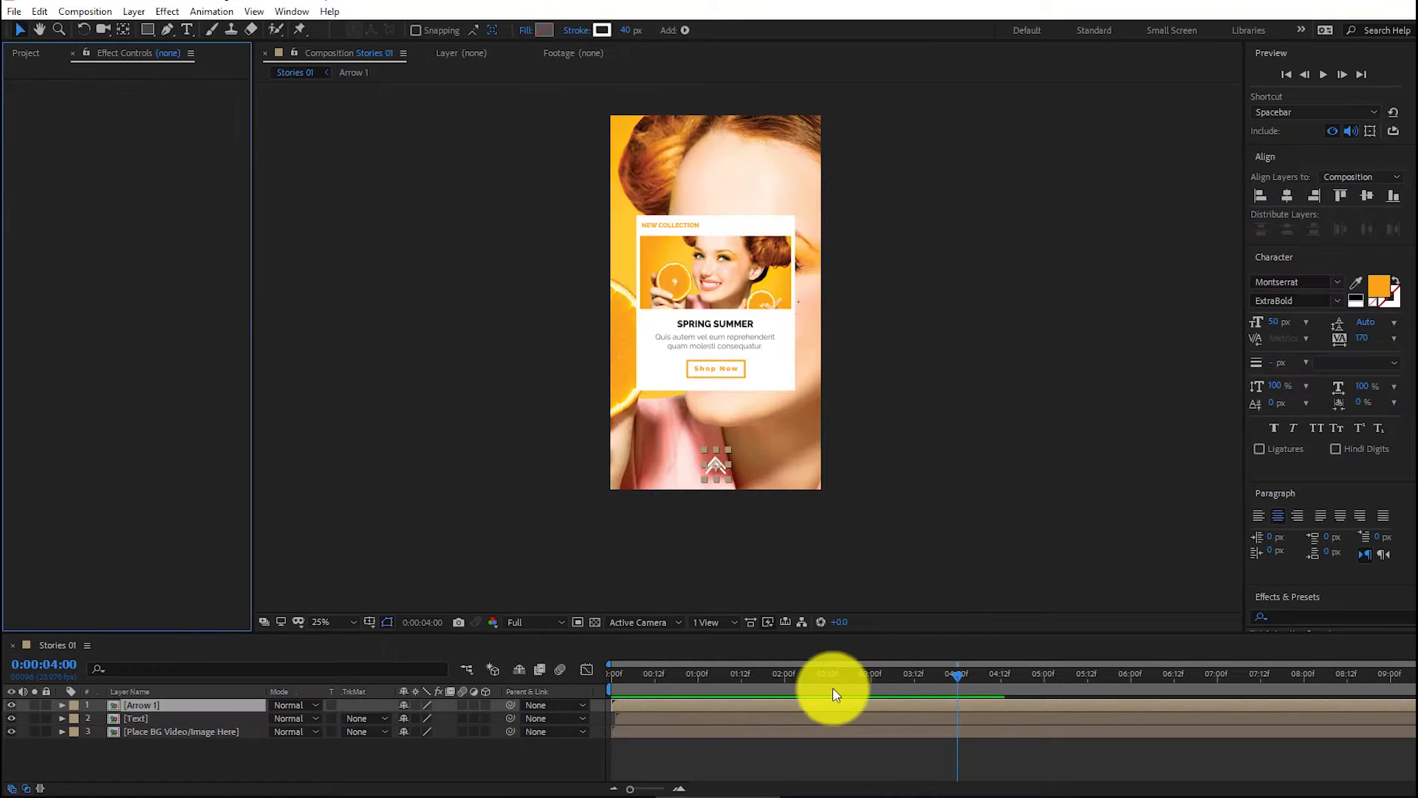
{"action": "left_click", "coordinate": [25, 54]}
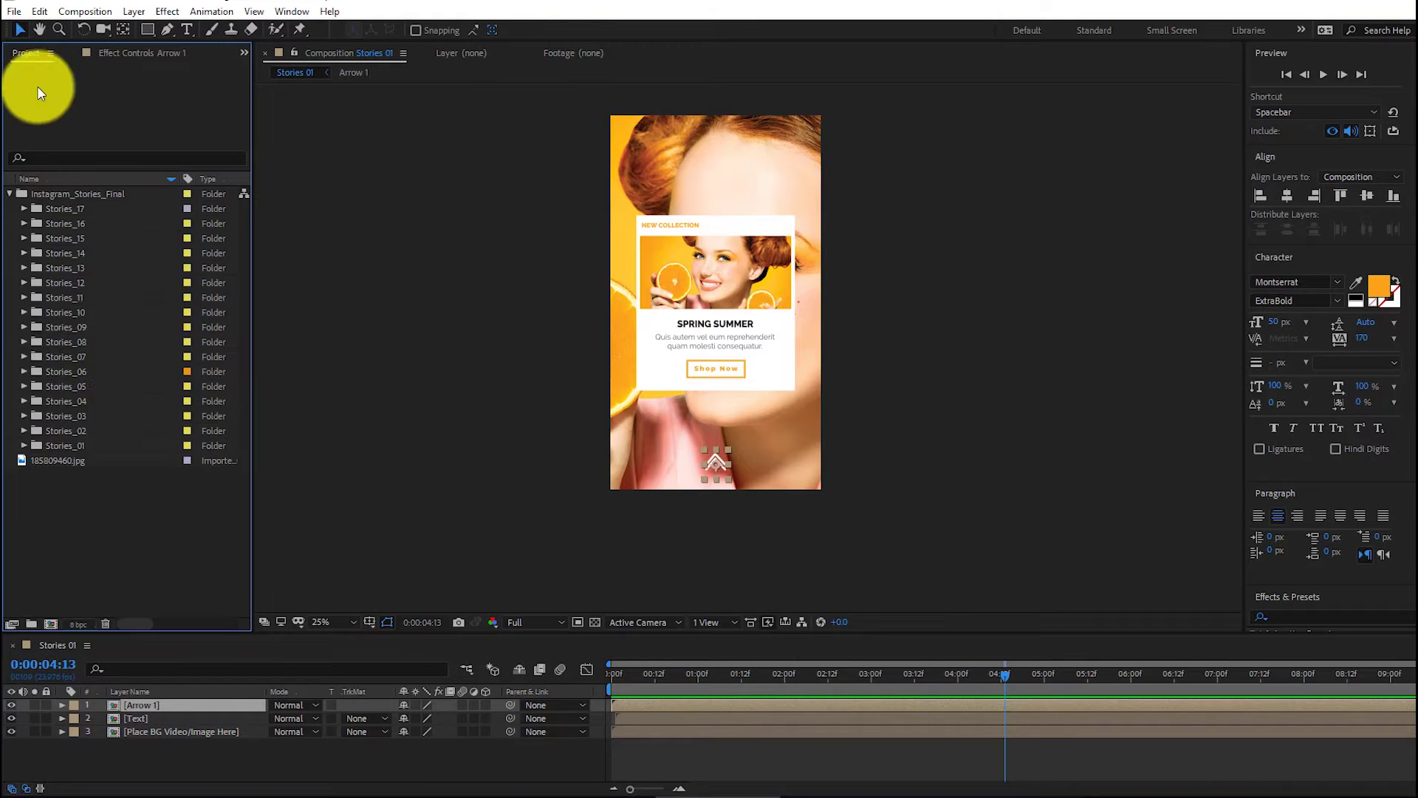
Step: Open the Stories 02 composition from the Stories_02 folder and preview it
{"action": "double_click", "coordinate": [55, 432]}
{"action": "double_click", "coordinate": [82, 460]}
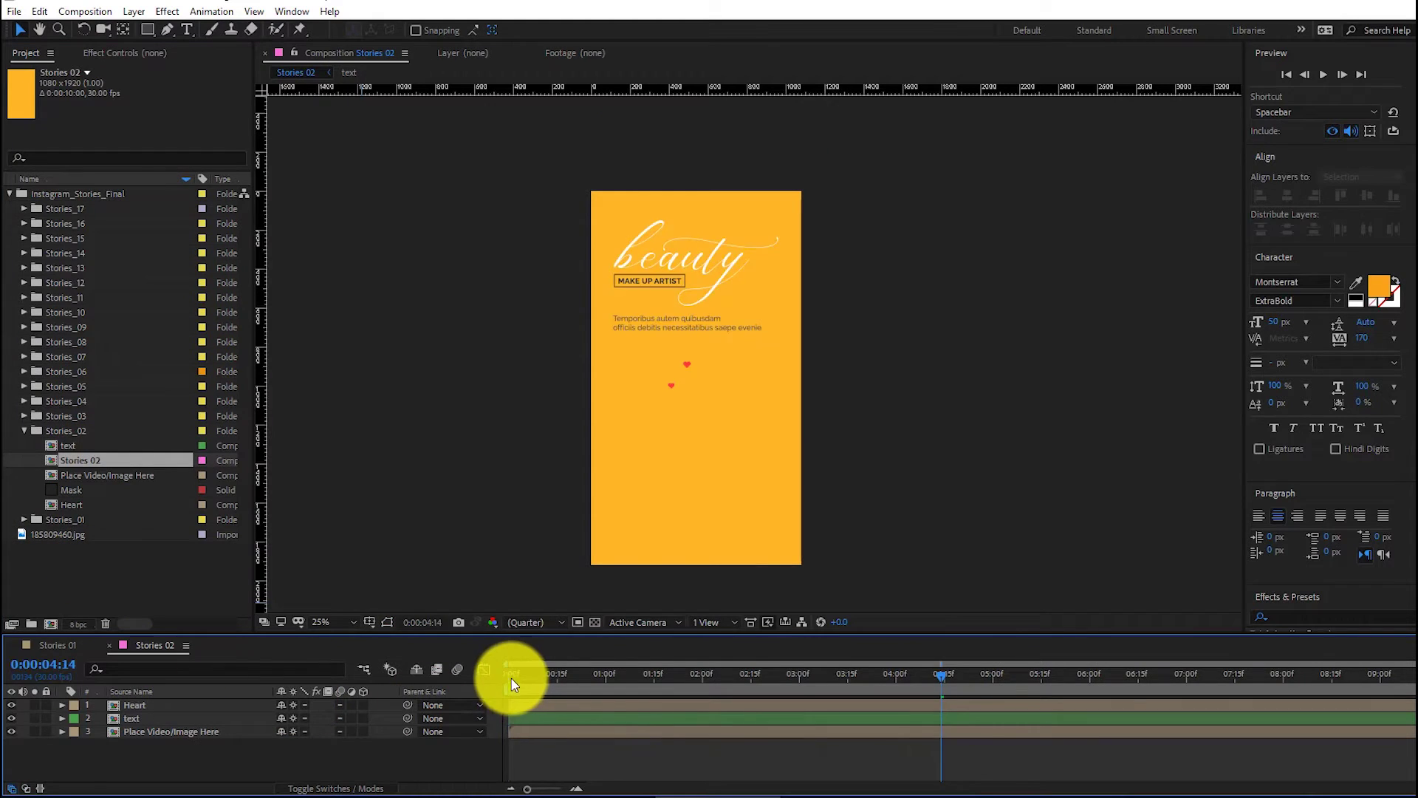
{"action": "left_click_drag", "start_coordinate": [511, 676], "coordinate": [539, 678]}
{"action": "left_click", "coordinate": [1323, 75]}
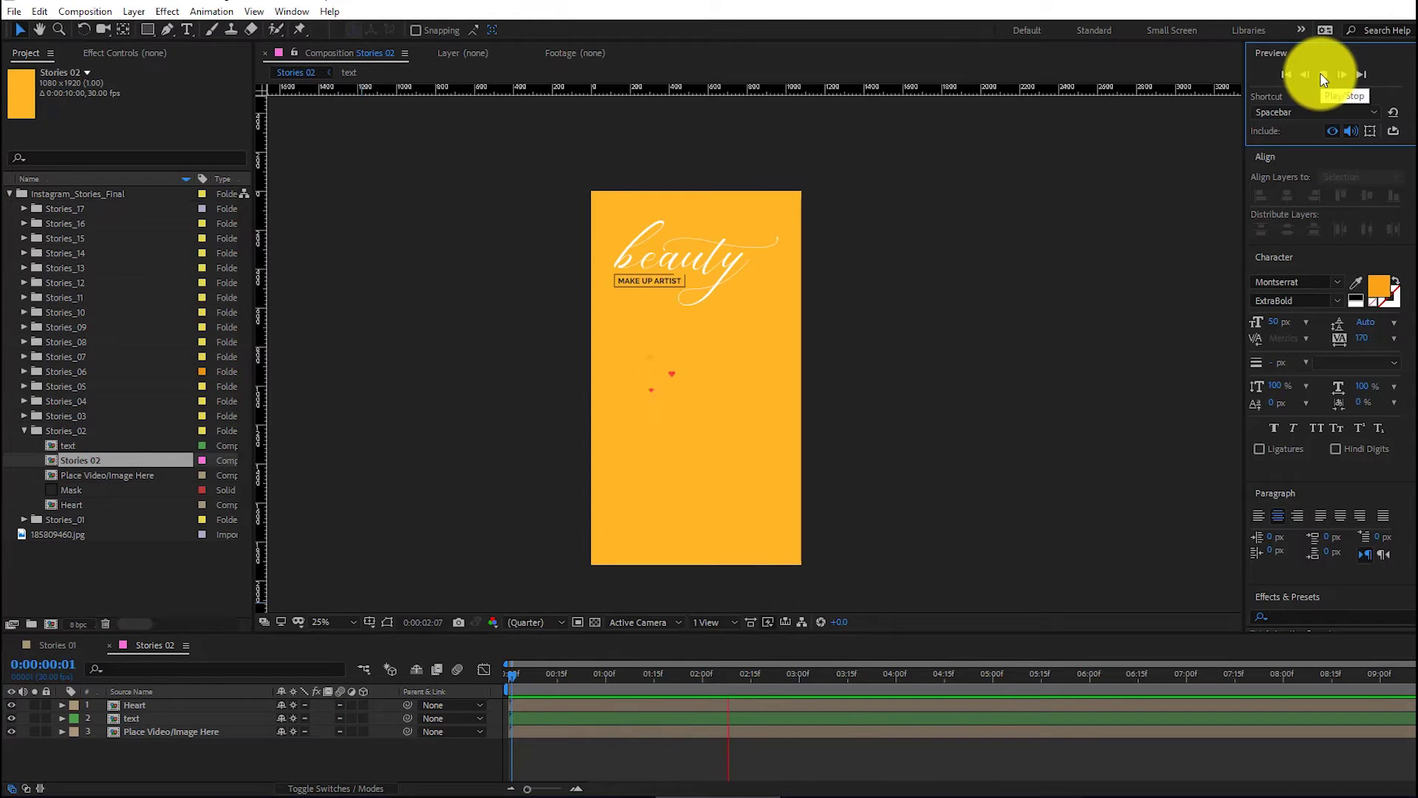
Step: Import AdobeStock_107602178.jpeg into Place Video/Image Here, scaled to 51% and lowered
{"action": "double_click", "coordinate": [127, 729]}
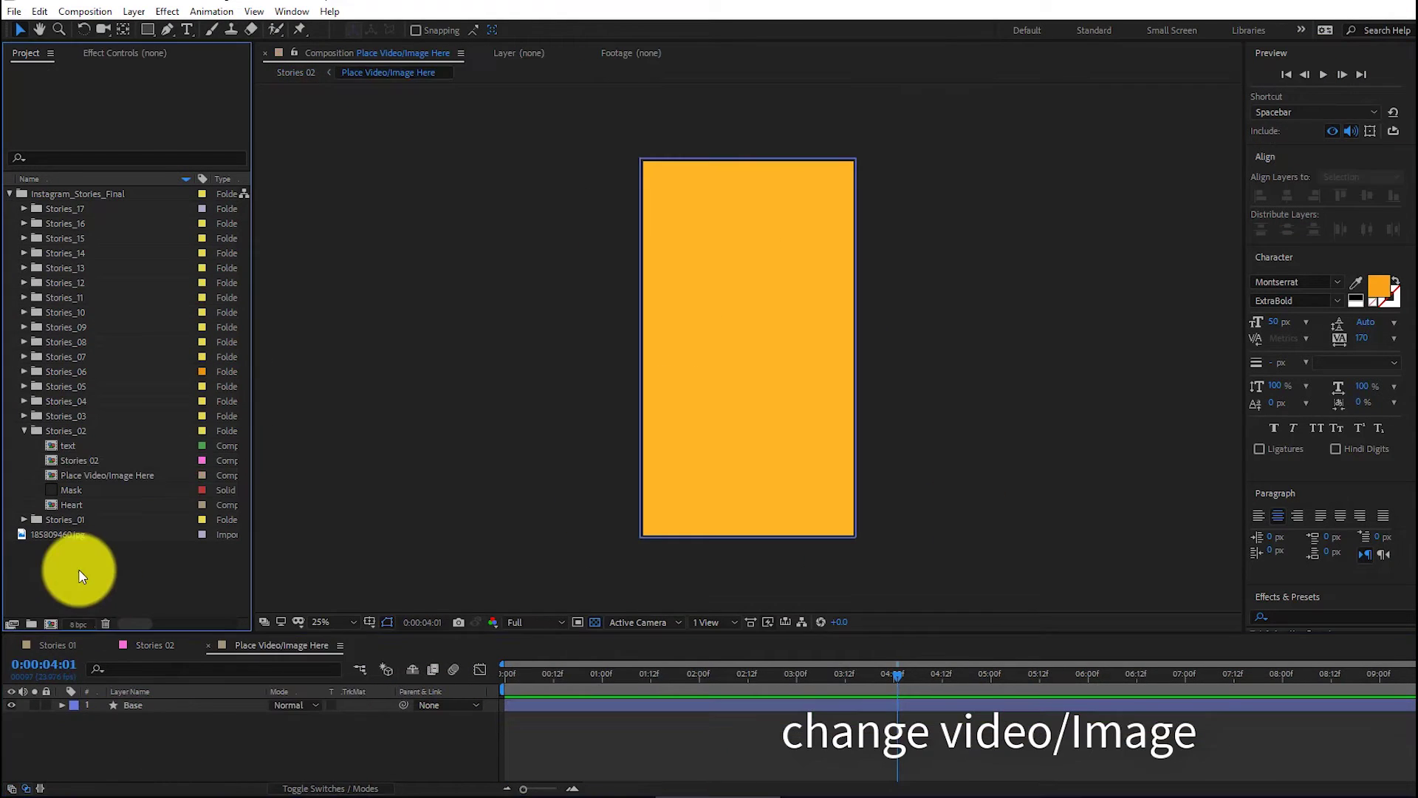
{"action": "double_click", "coordinate": [78, 568]}
{"action": "left_click", "coordinate": [1026, 610]}
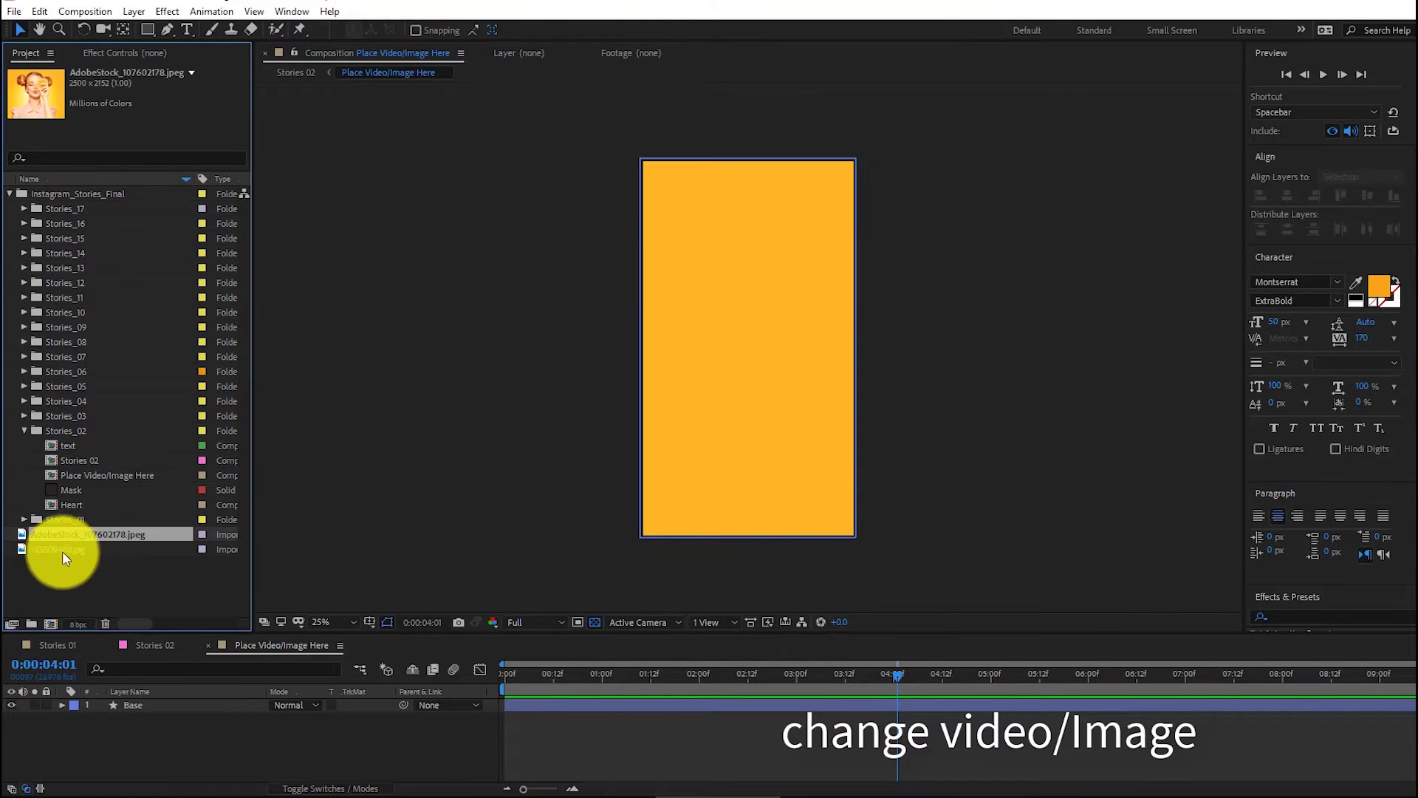
{"action": "left_click_drag", "start_coordinate": [80, 696], "coordinate": [84, 726]}
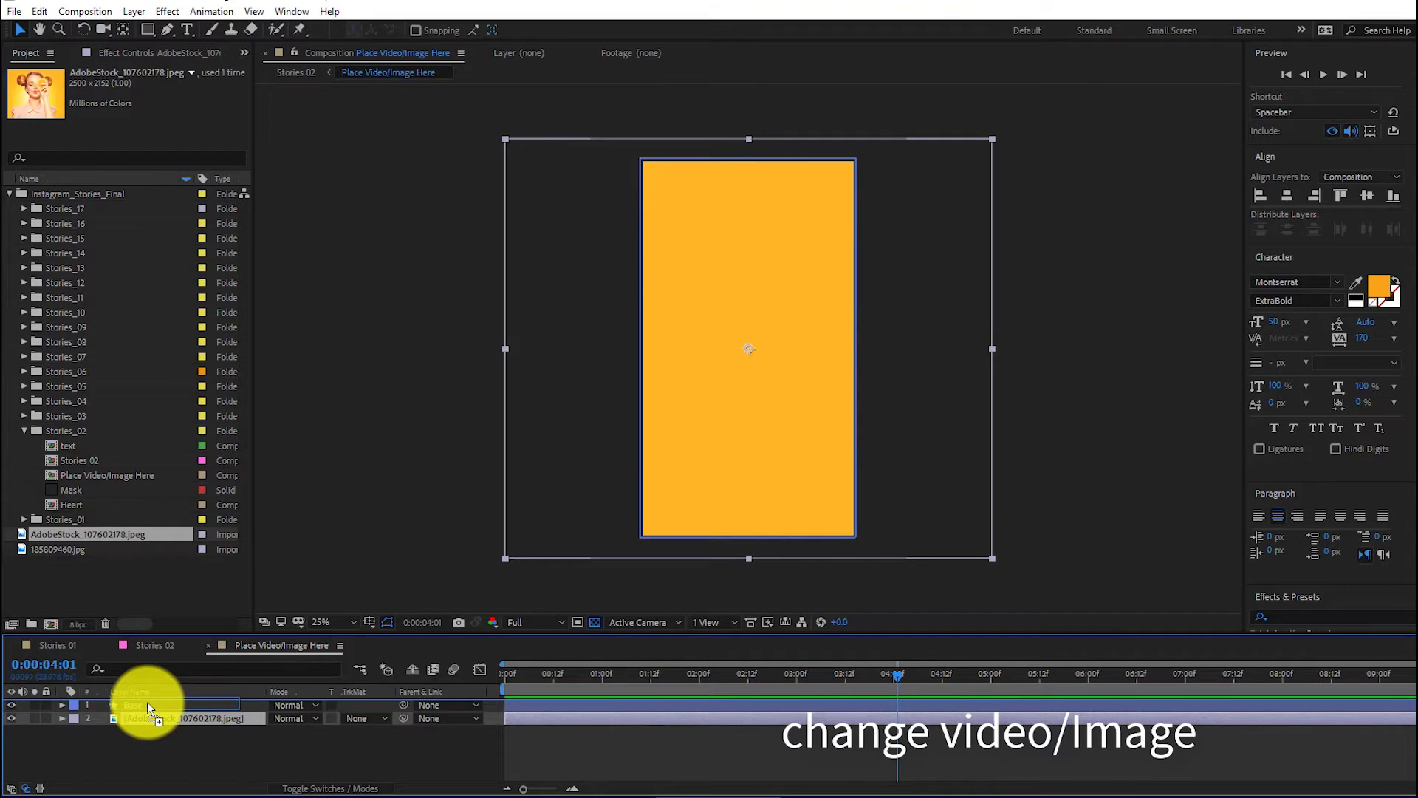
{"action": "left_click_drag", "start_coordinate": [294, 747], "coordinate": [254, 738]}
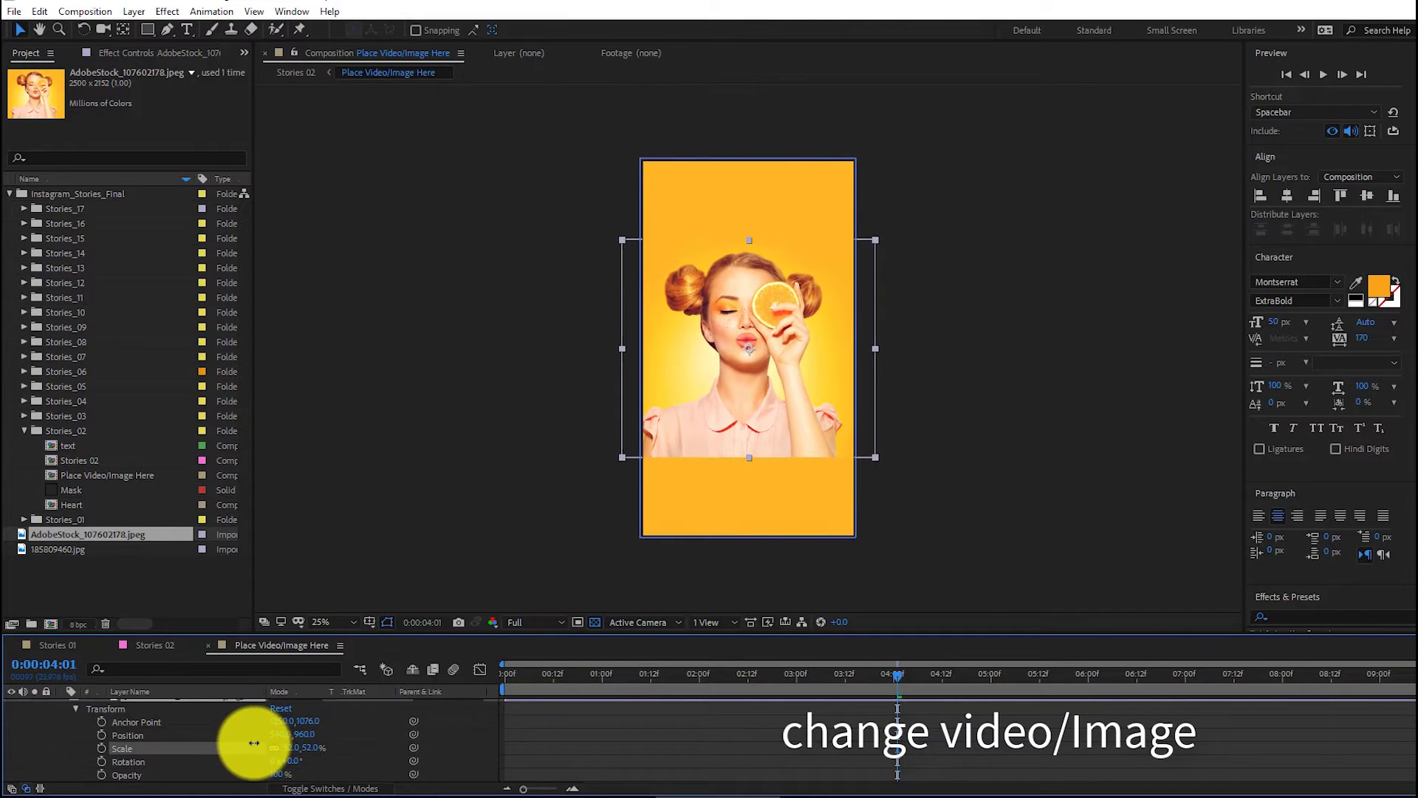
{"action": "left_click_drag", "start_coordinate": [777, 414], "coordinate": [783, 497]}
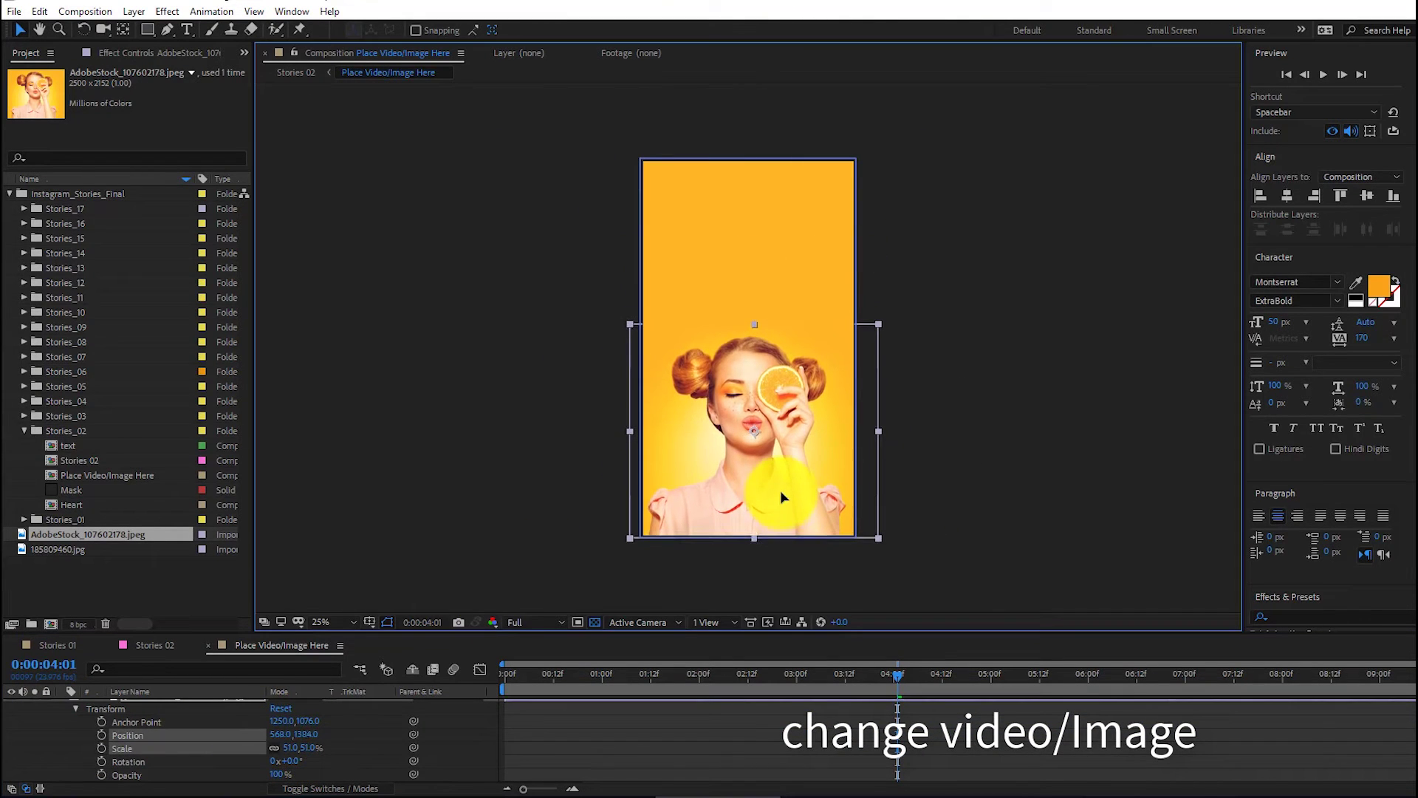
Step: Return to Stories 02 and preview it from the start
{"action": "left_click", "coordinate": [167, 650]}
{"action": "left_click_drag", "start_coordinate": [510, 680], "coordinate": [508, 674]}
{"action": "left_click", "coordinate": [1322, 75]}
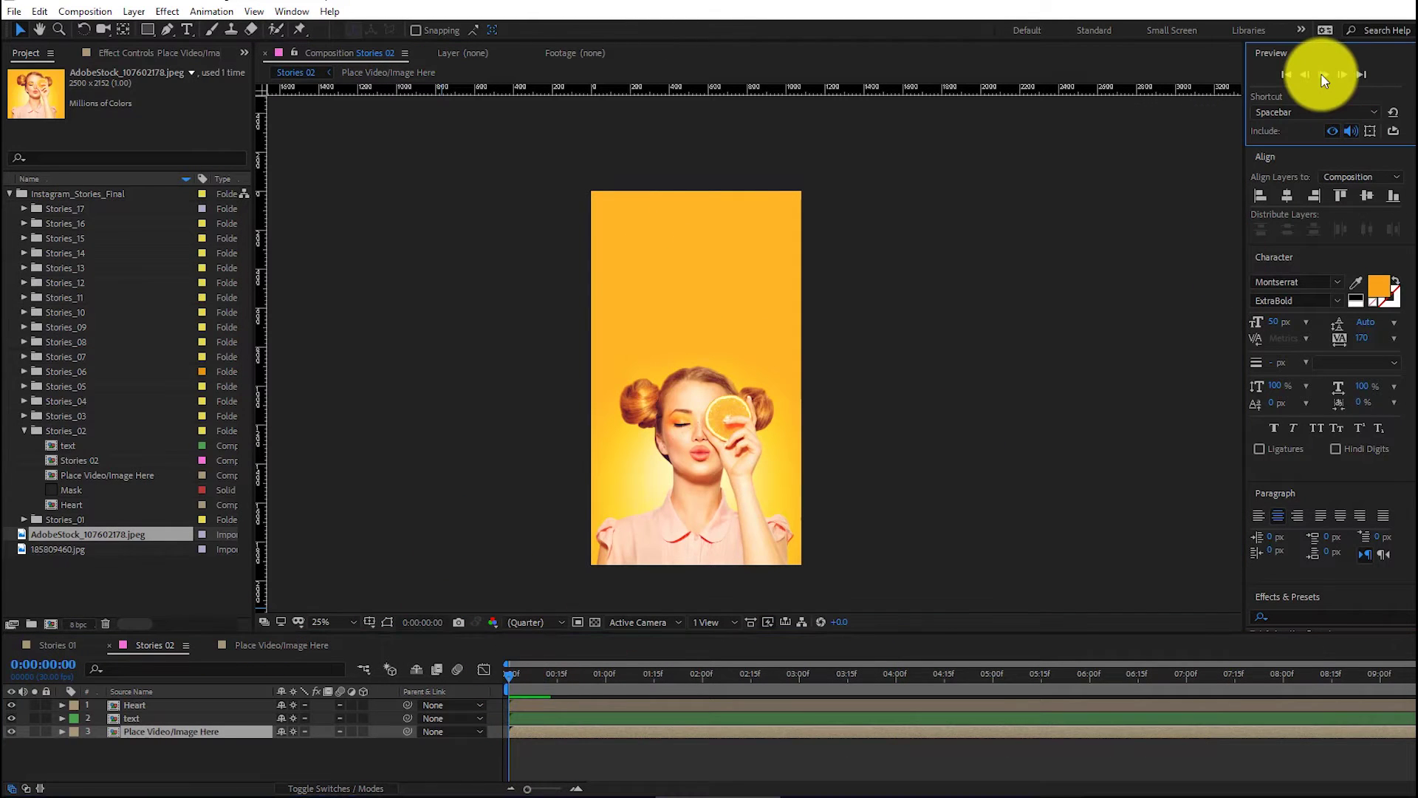
{"action": "key", "text": "space"}
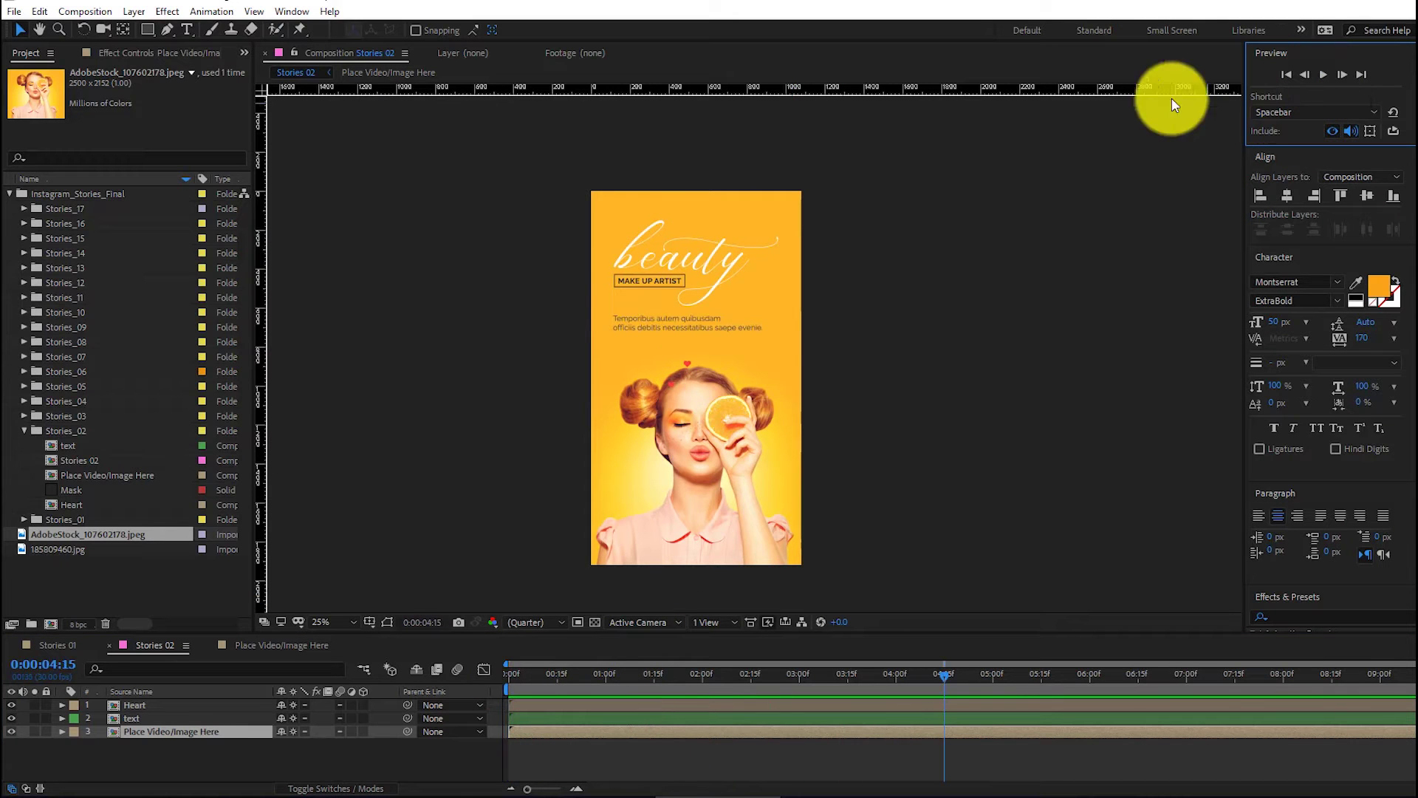
{"action": "double_click", "coordinate": [131, 704]}
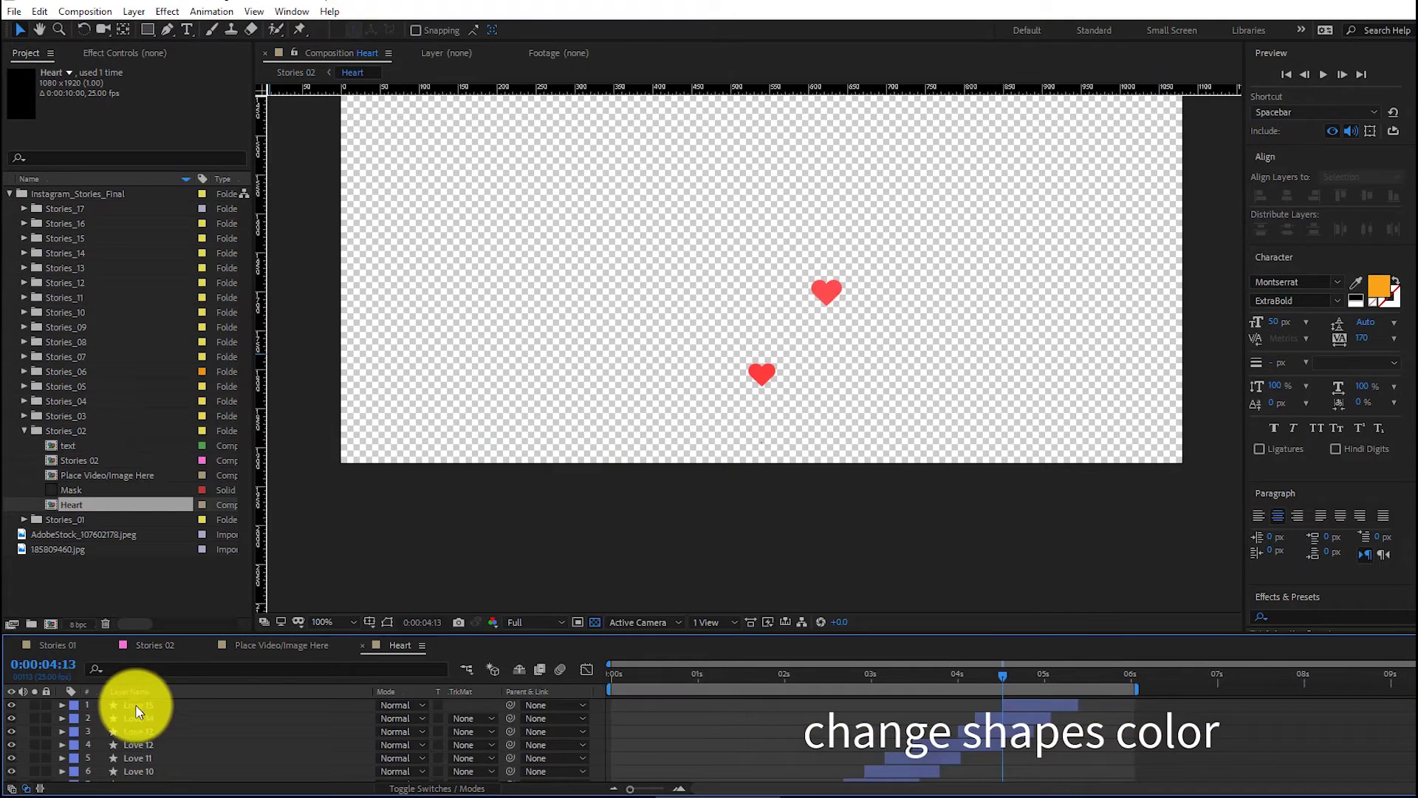
{"action": "left_click_drag", "start_coordinate": [615, 675], "coordinate": [625, 675]}
{"action": "scroll", "coordinate": [654, 719], "scroll_direction": "down", "scroll_amount": 5}
{"action": "left_click", "coordinate": [641, 772]}
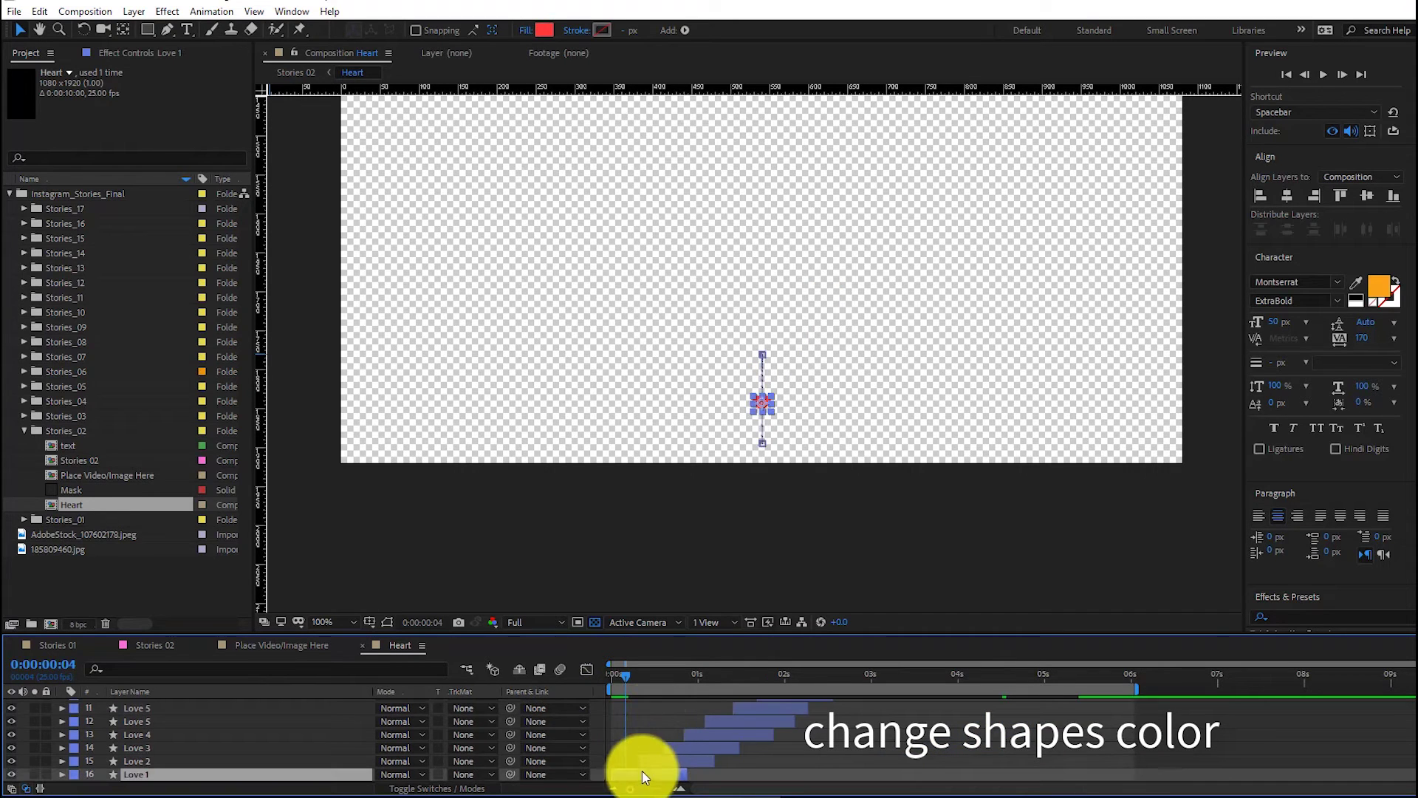
{"action": "left_click", "coordinate": [344, 620]}
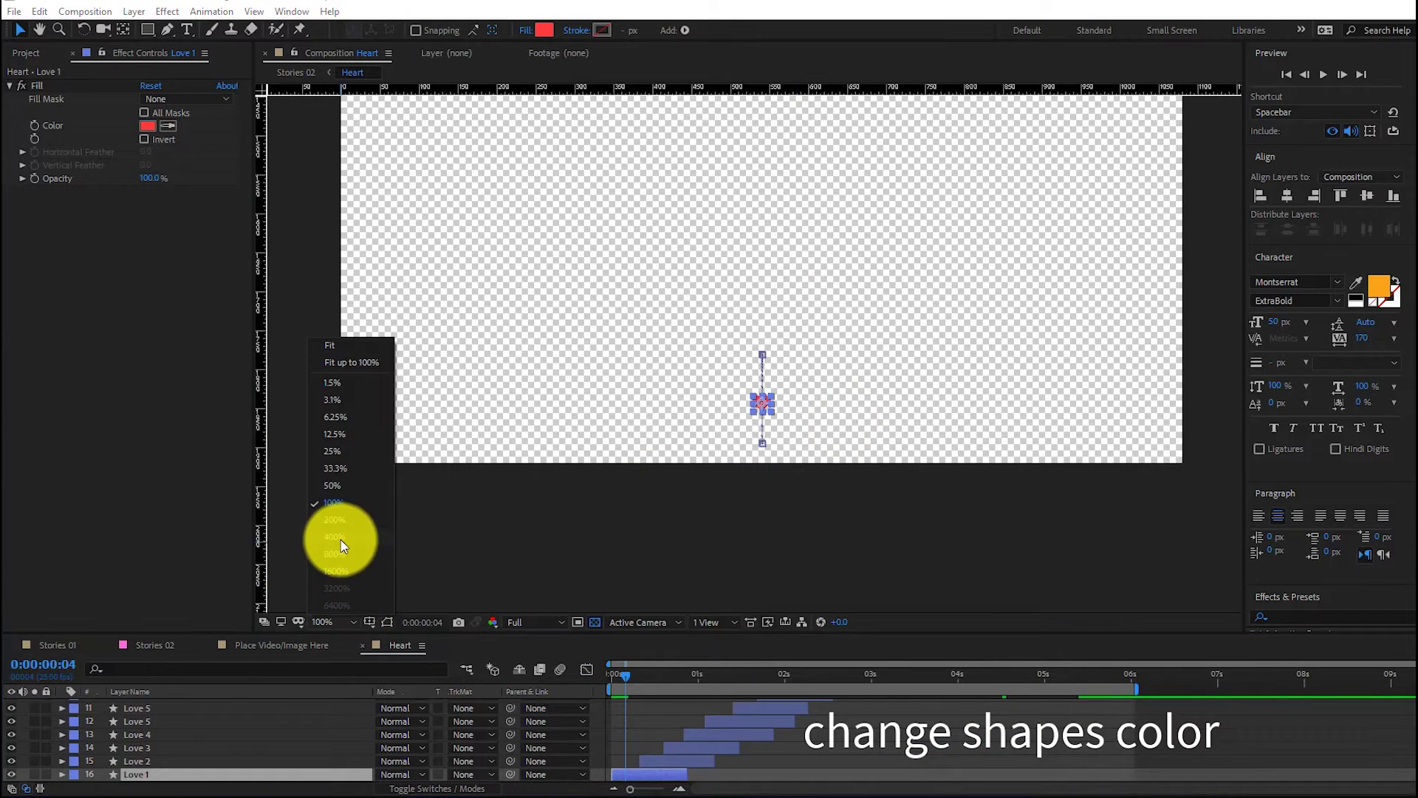
{"action": "left_click", "coordinate": [340, 539]}
{"action": "left_click", "coordinate": [148, 126]}
{"action": "mouse_move", "coordinate": [1184, 279]}
{"action": "left_mouse_down"}
{"action": "mouse_move", "coordinate": [1198, 232]}
{"action": "mouse_move", "coordinate": [1246, 237]}
{"action": "mouse_move", "coordinate": [1245, 190]}
{"action": "left_mouse_up"}
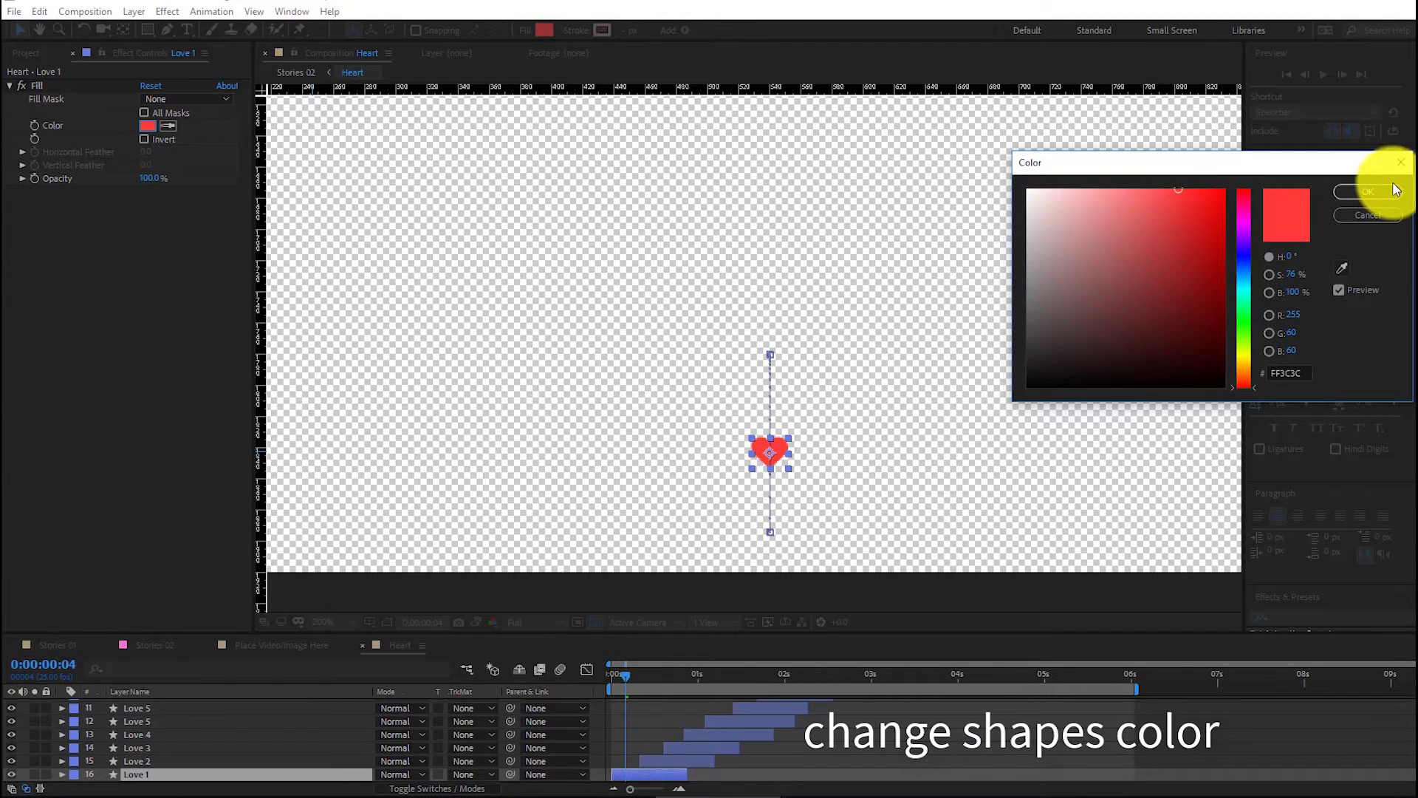
{"action": "left_click", "coordinate": [1368, 191]}
{"action": "left_click_drag", "start_coordinate": [625, 678], "coordinate": [652, 685]}
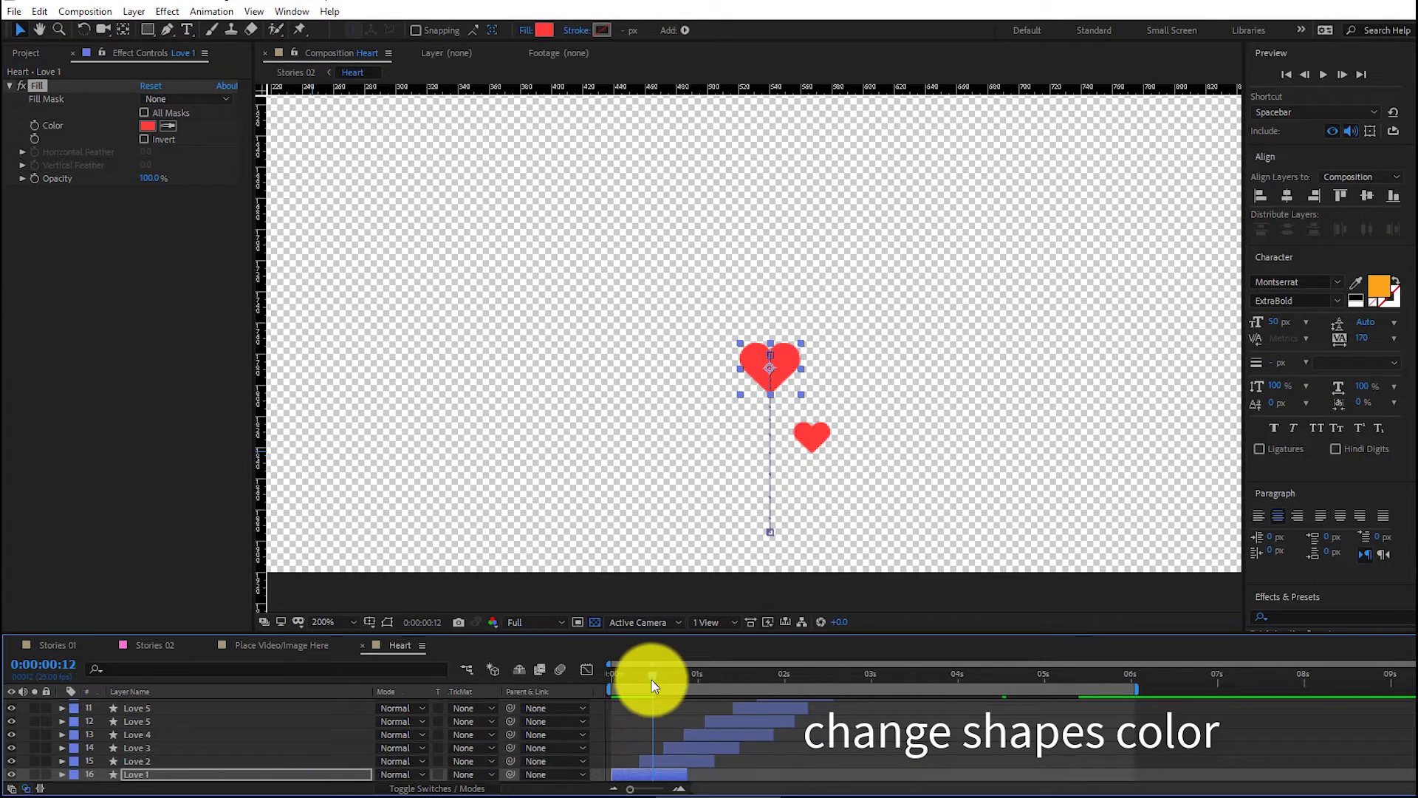
{"action": "left_click", "coordinate": [172, 761]}
{"action": "left_click", "coordinate": [148, 125]}
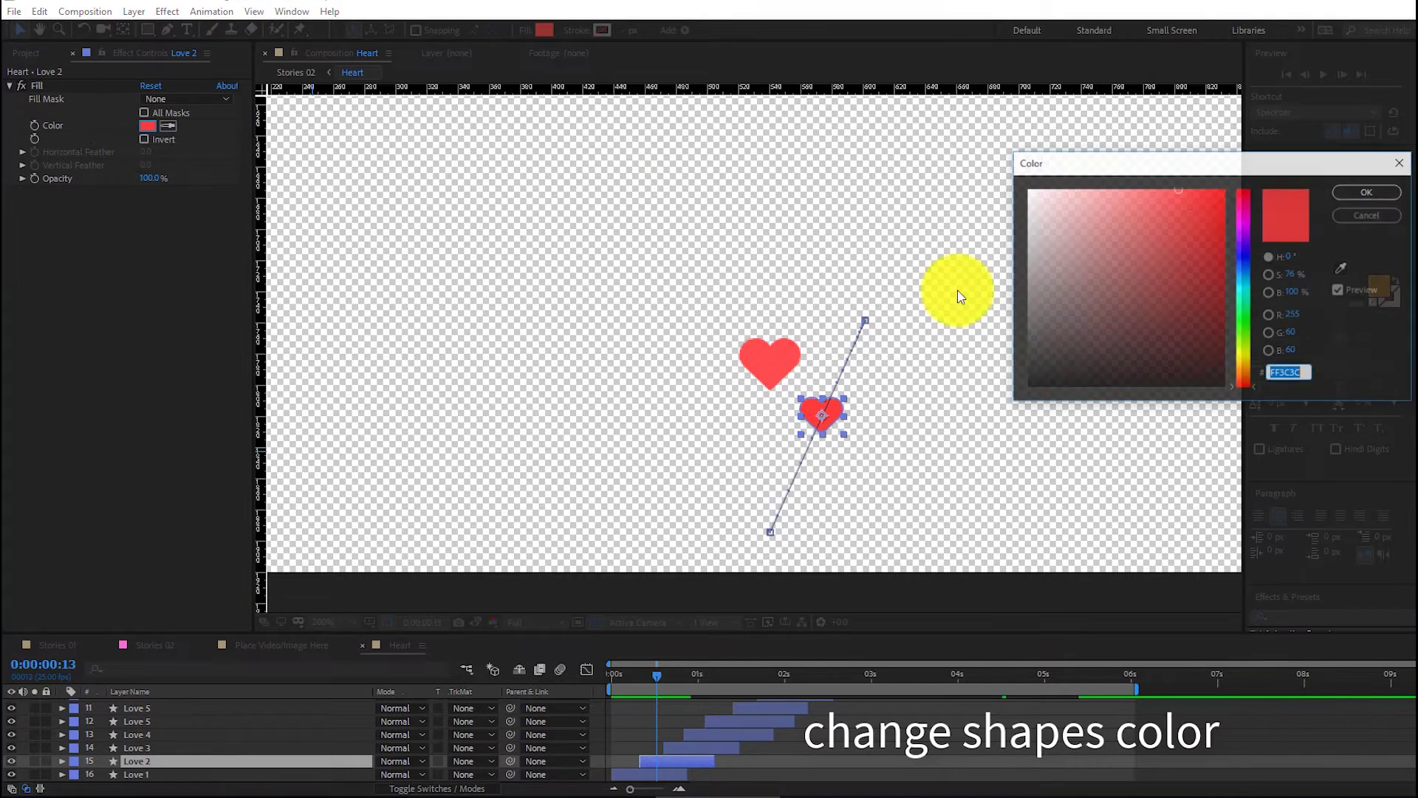
{"action": "left_click_drag", "start_coordinate": [1248, 223], "coordinate": [1248, 387]}
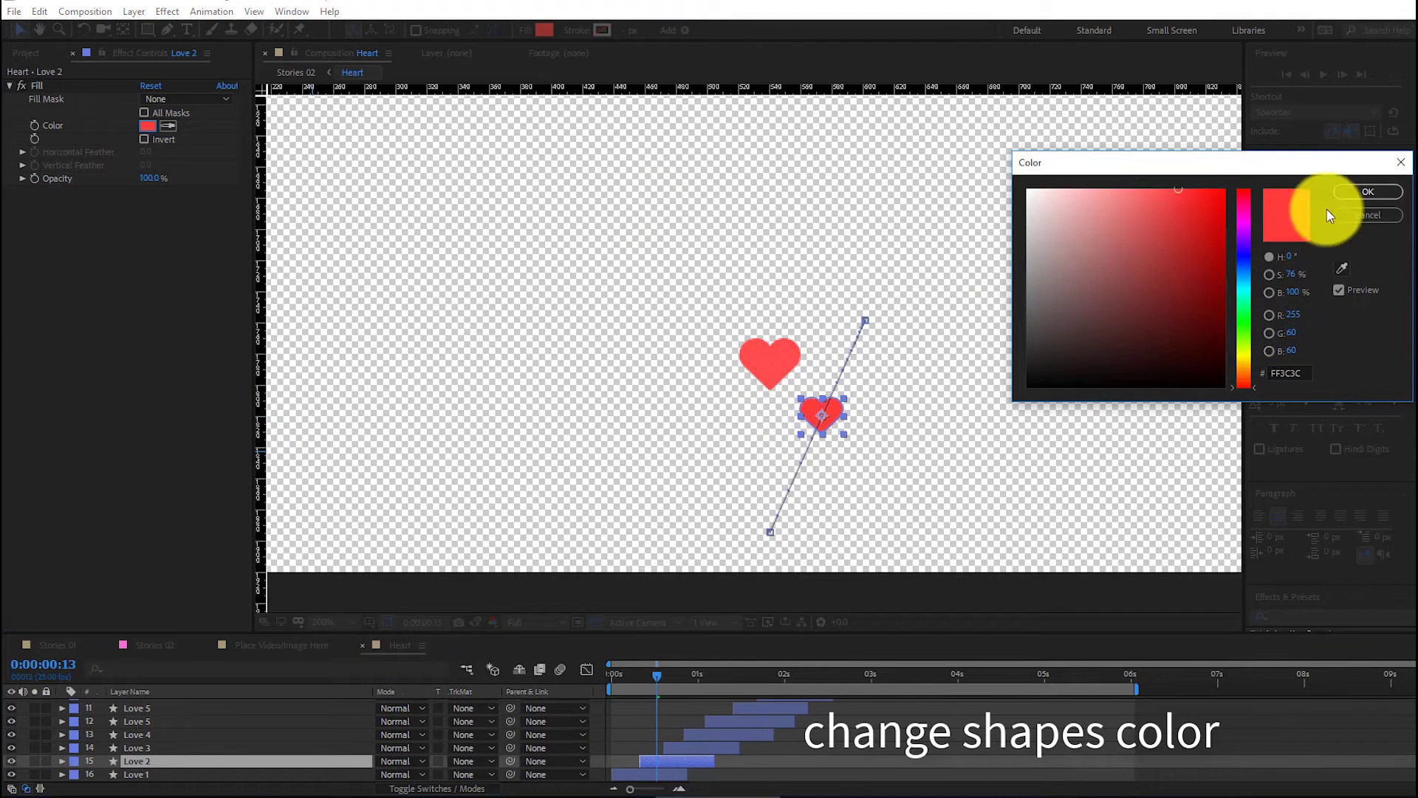
{"action": "left_click", "coordinate": [1367, 191]}
{"action": "left_click", "coordinate": [363, 645]}
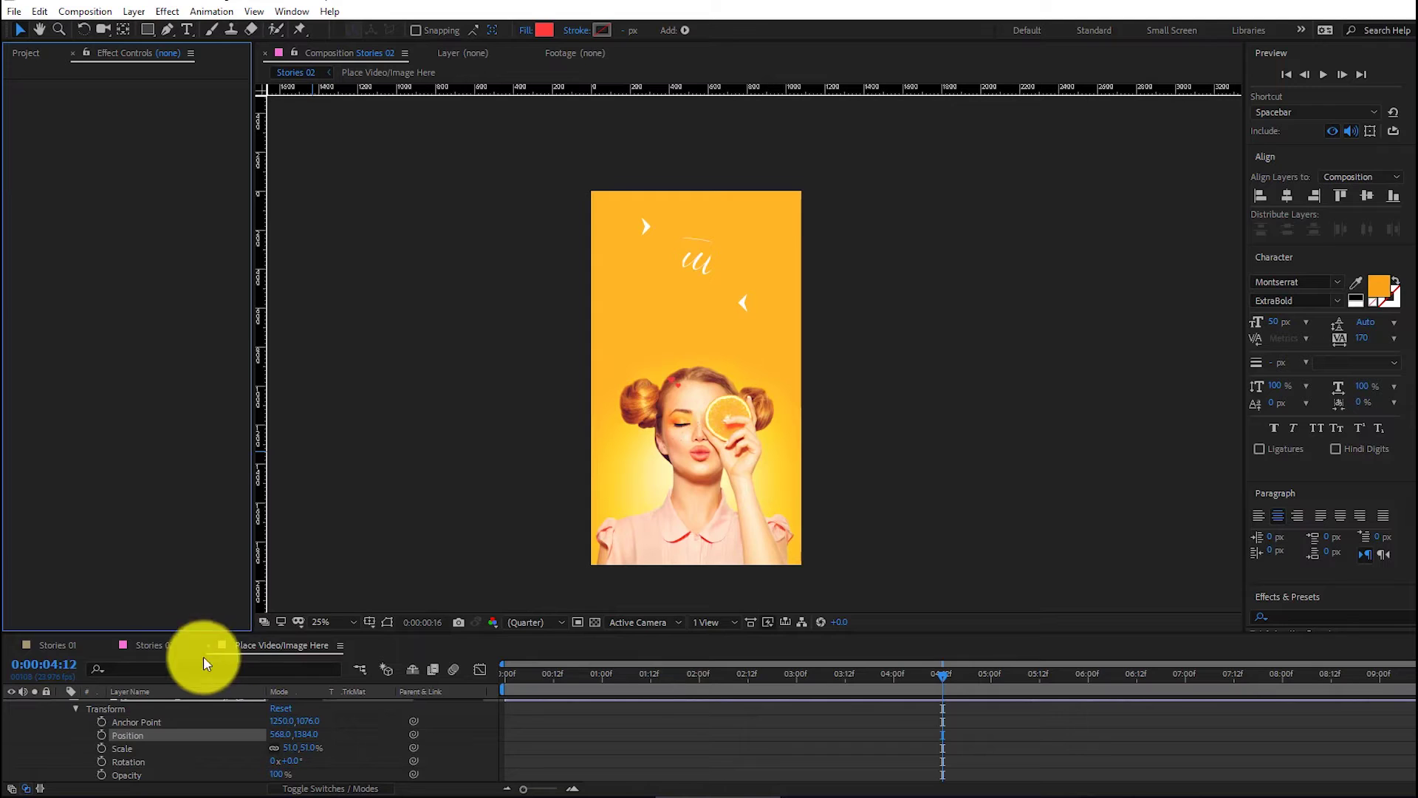
{"action": "left_click", "coordinate": [212, 645]}
{"action": "double_click", "coordinate": [131, 718]}
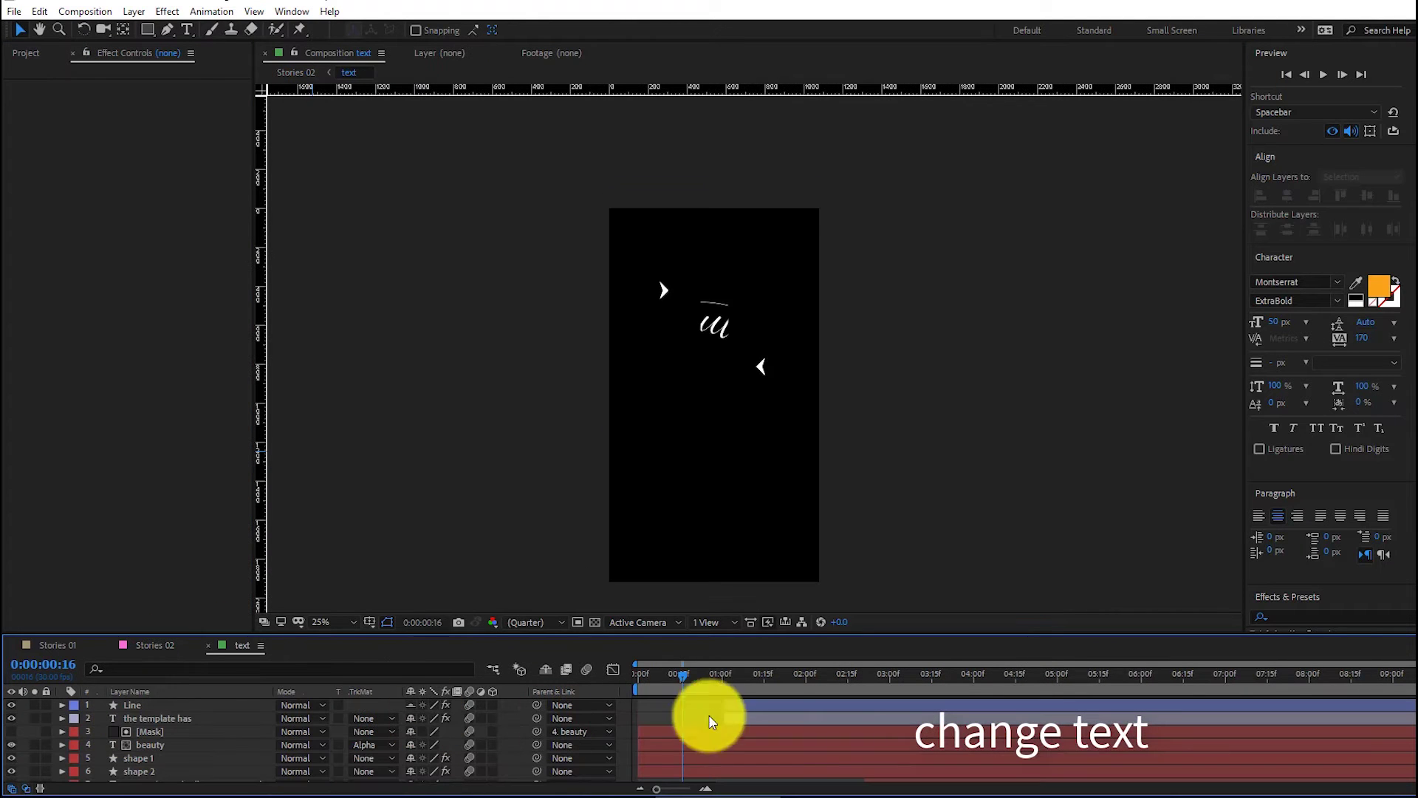
{"action": "left_click", "coordinate": [1325, 77]}
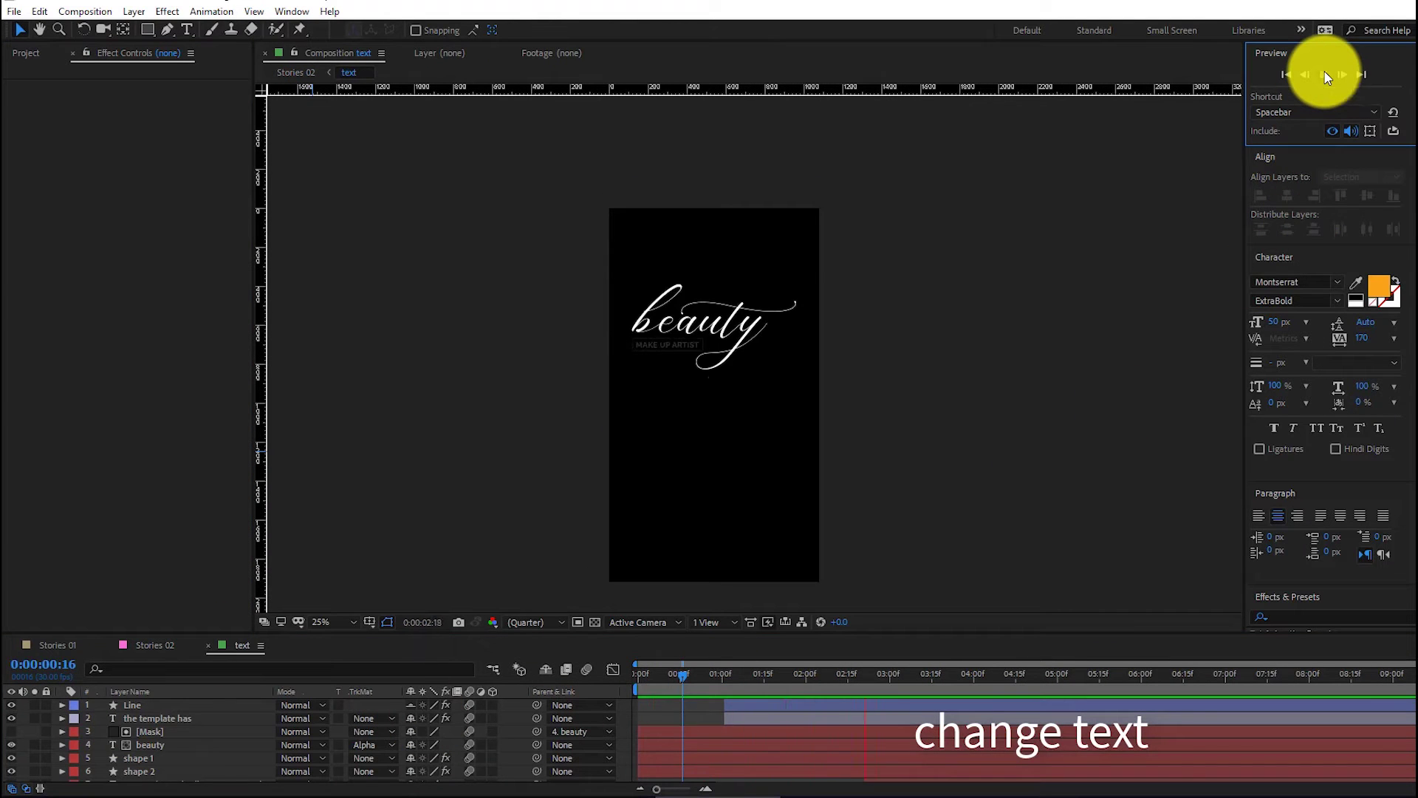
{"action": "left_click", "coordinate": [339, 487]}
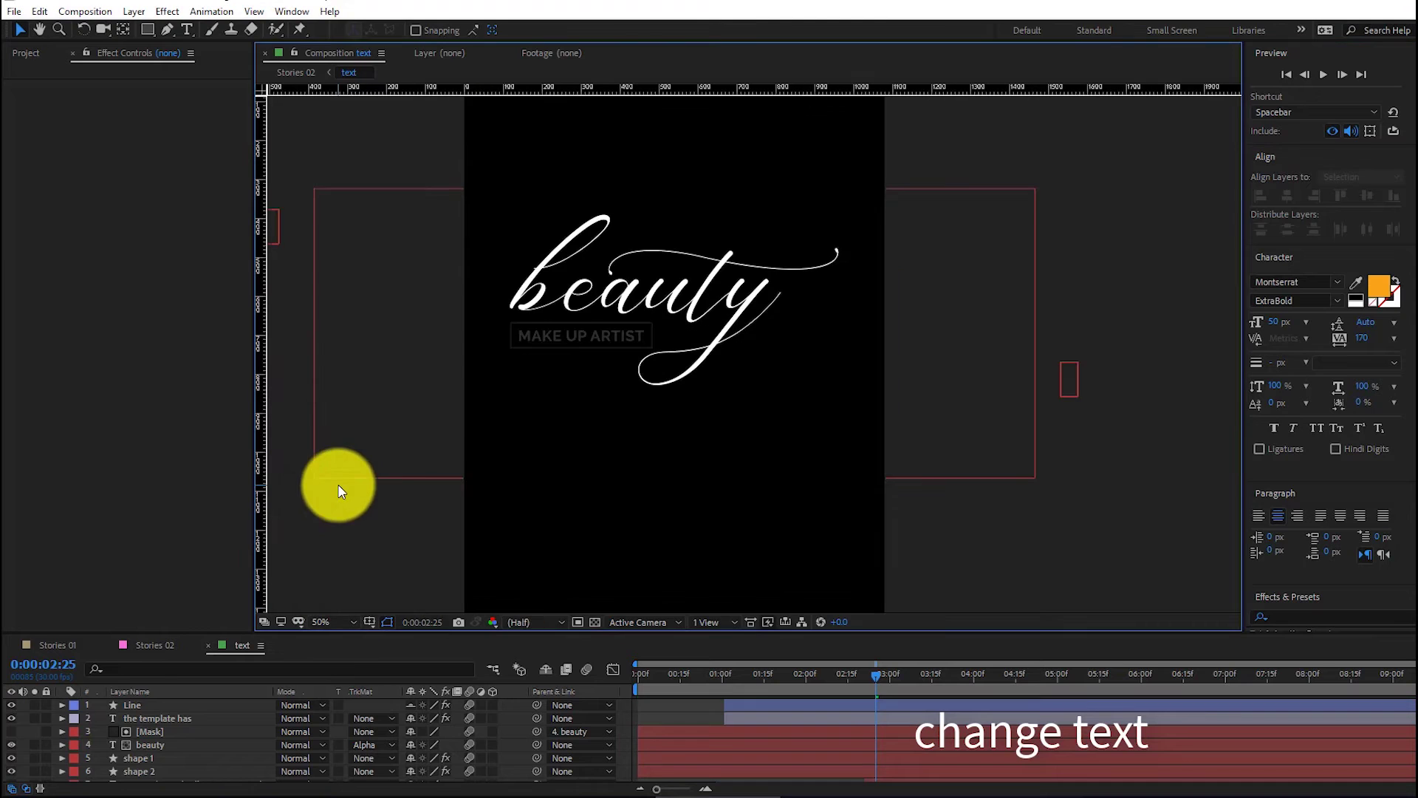
{"action": "left_click_drag", "start_coordinate": [611, 212], "coordinate": [680, 285]}
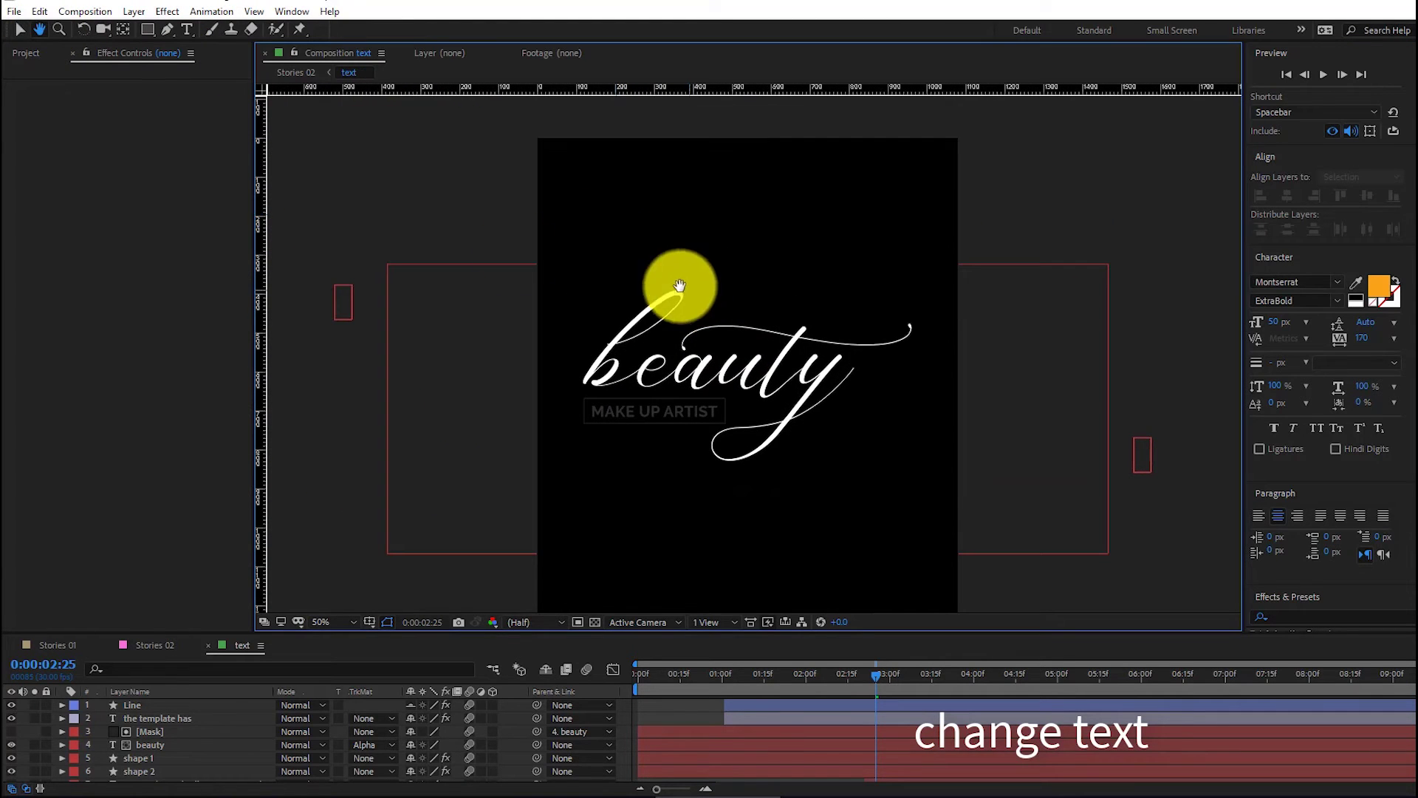
{"action": "left_click", "coordinate": [129, 705]}
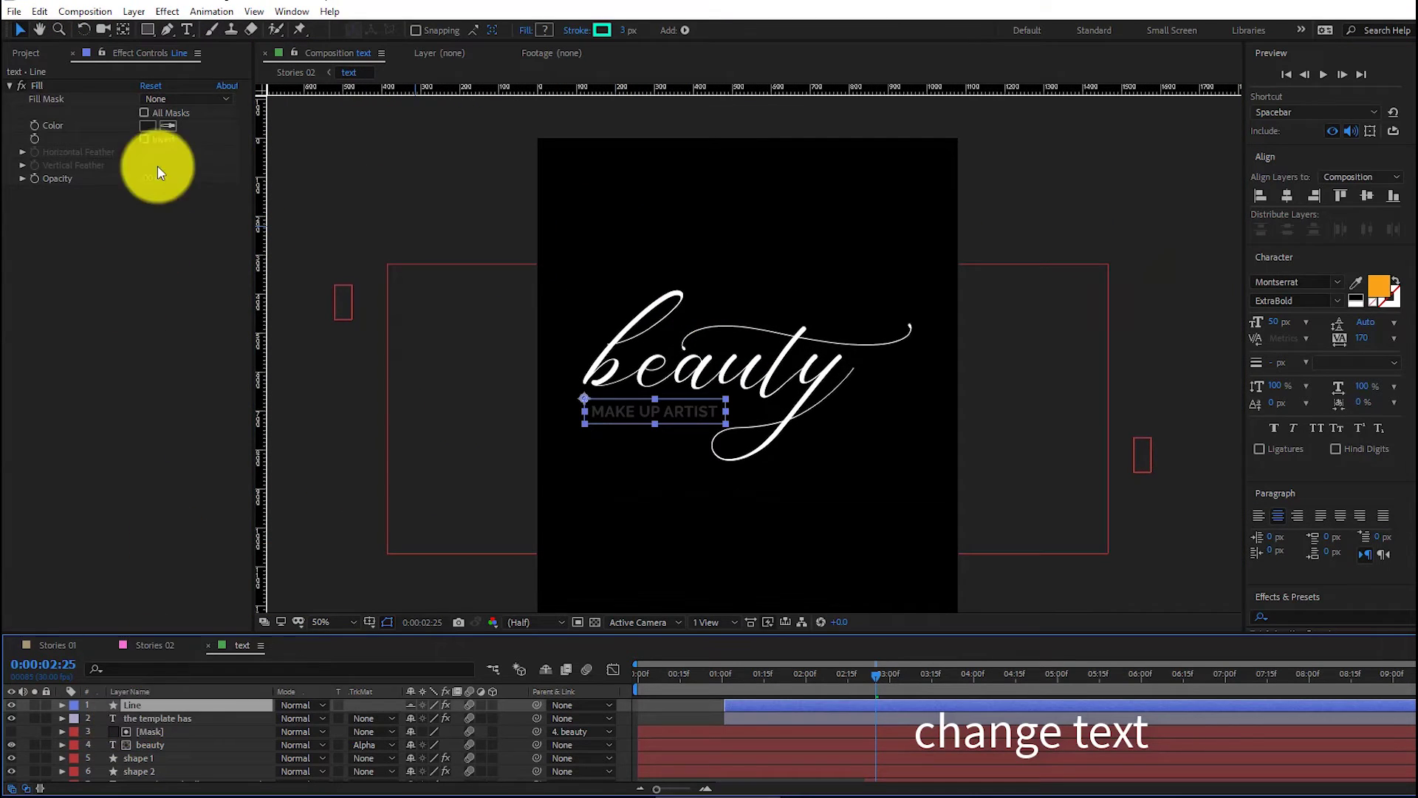
{"action": "left_click", "coordinate": [148, 125]}
{"action": "left_click_drag", "start_coordinate": [1104, 235], "coordinate": [1012, 174]}
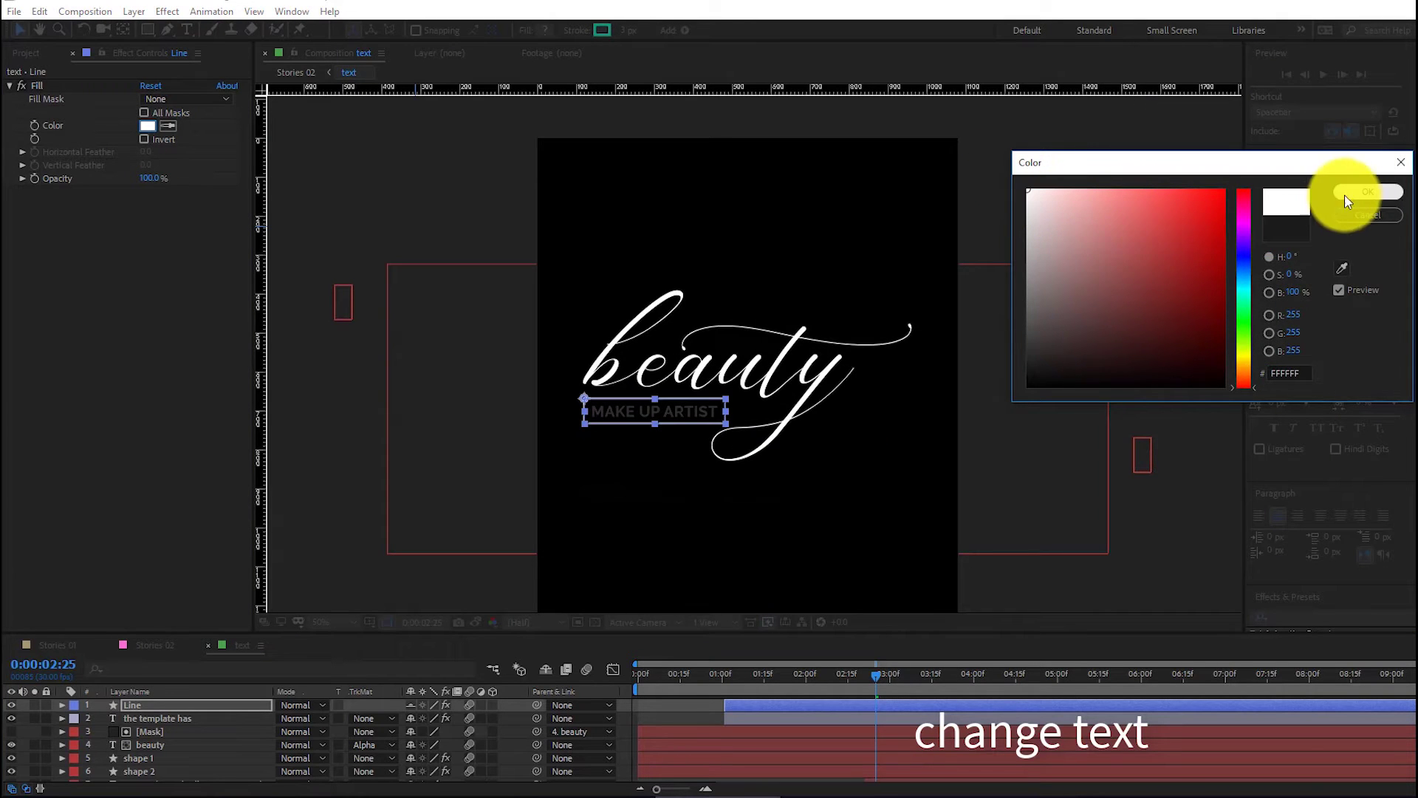
{"action": "left_click", "coordinate": [1348, 193]}
{"action": "left_click", "coordinate": [1161, 394]}
{"action": "left_click", "coordinate": [149, 719]}
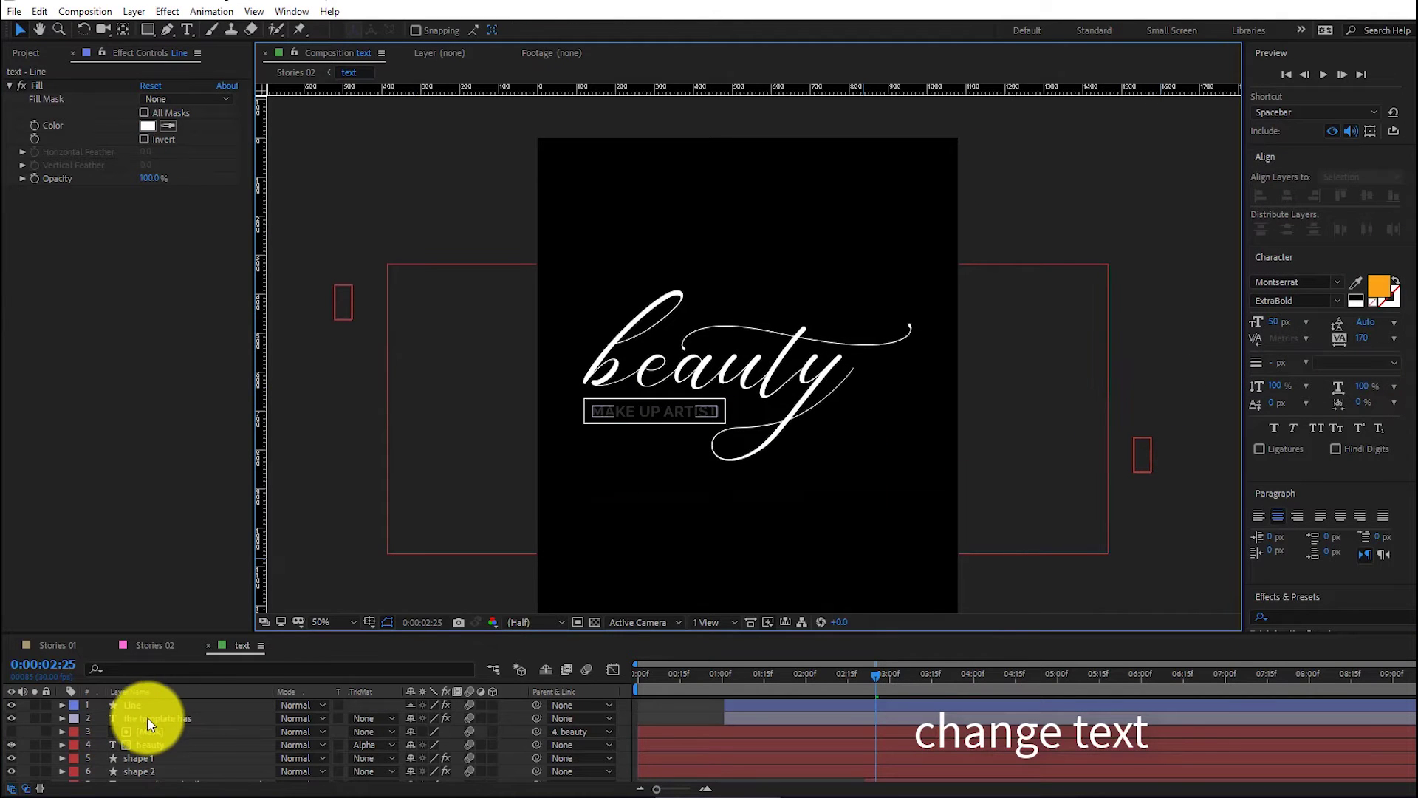
{"action": "left_click", "coordinate": [148, 126]}
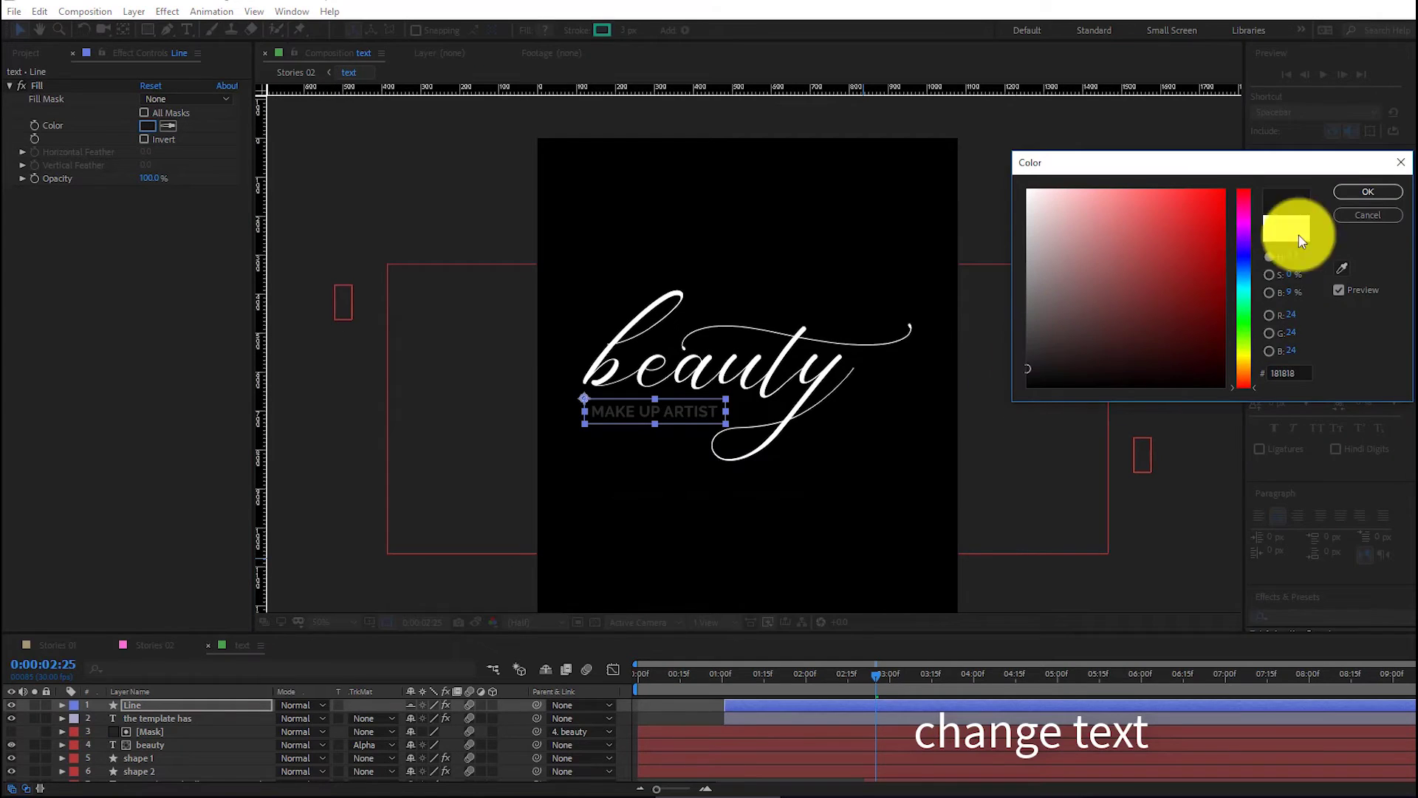
{"action": "left_click", "coordinate": [1367, 191]}
{"action": "left_click", "coordinate": [168, 648]}
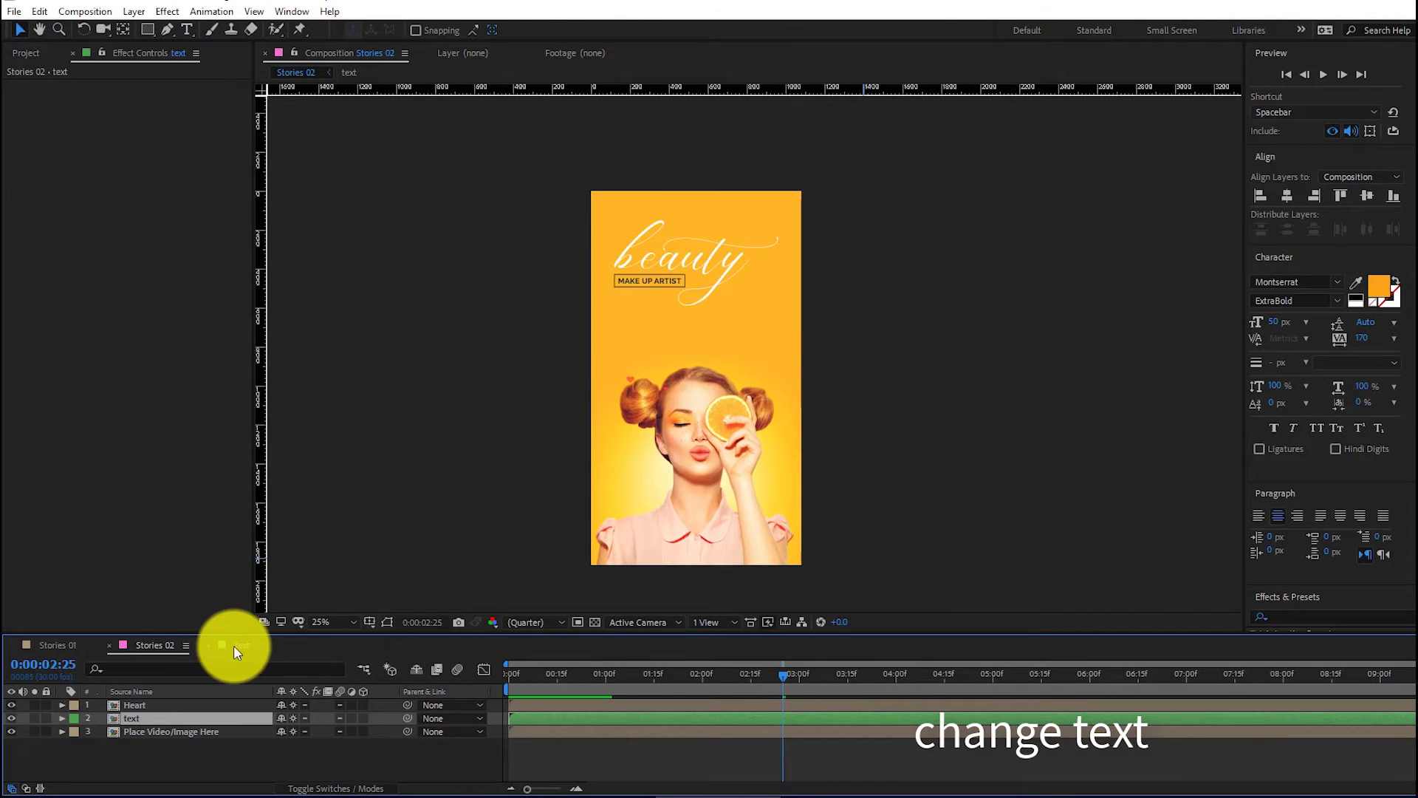
{"action": "left_click", "coordinate": [234, 645]}
{"action": "left_click", "coordinate": [175, 719]}
{"action": "double_click", "coordinate": [171, 719]}
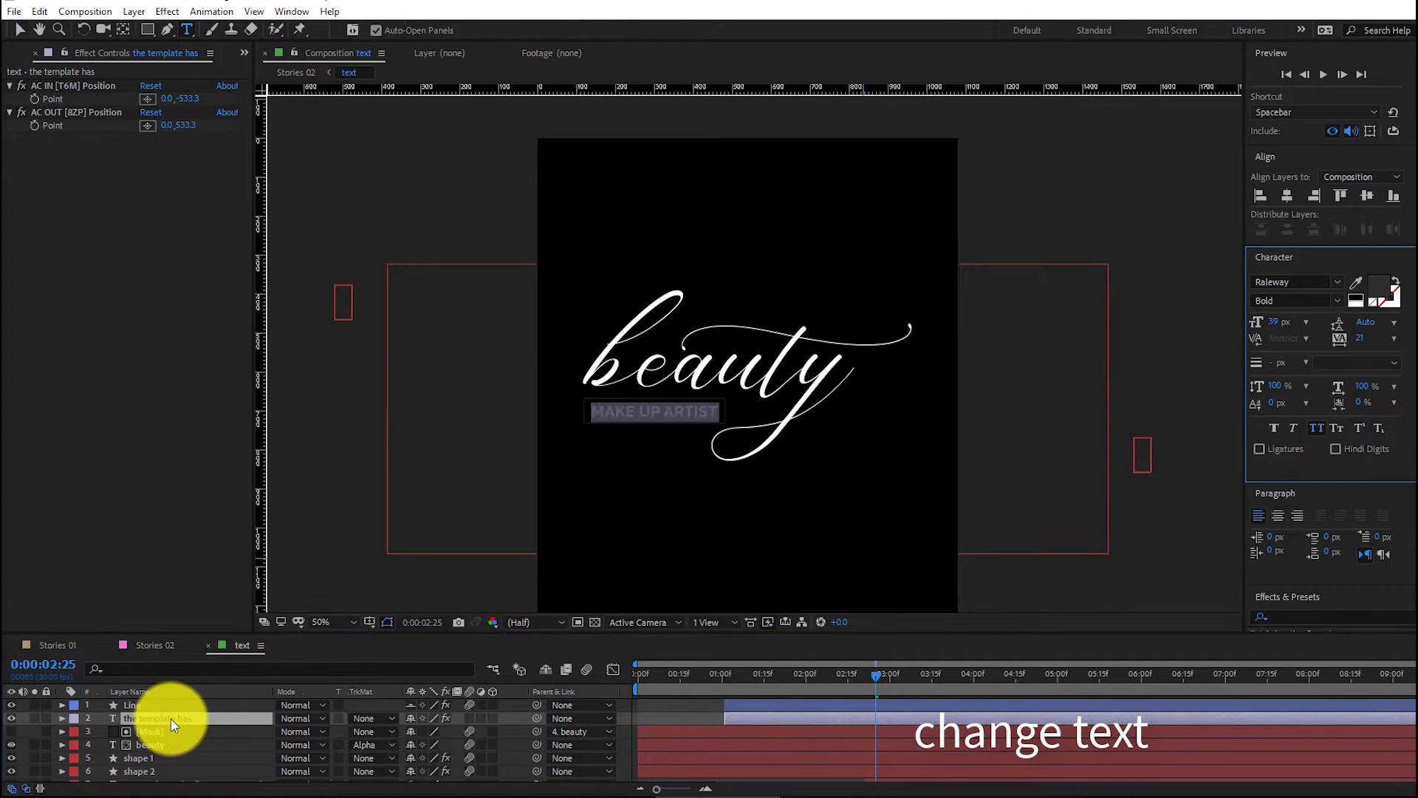
{"action": "left_click", "coordinate": [1339, 277]}
{"action": "left_click", "coordinate": [1260, 450]}
{"action": "left_click", "coordinate": [1339, 279]}
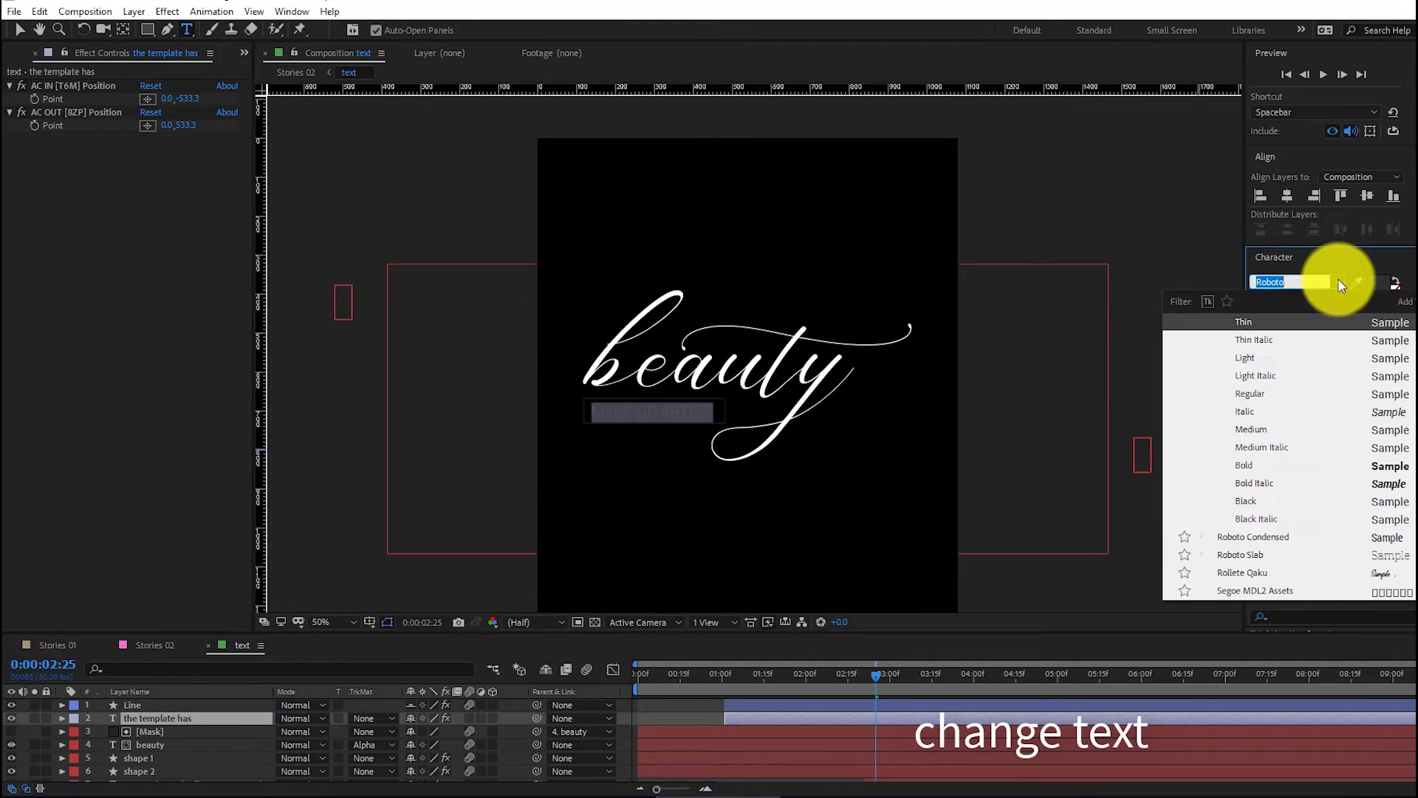
{"action": "left_click", "coordinate": [1267, 463]}
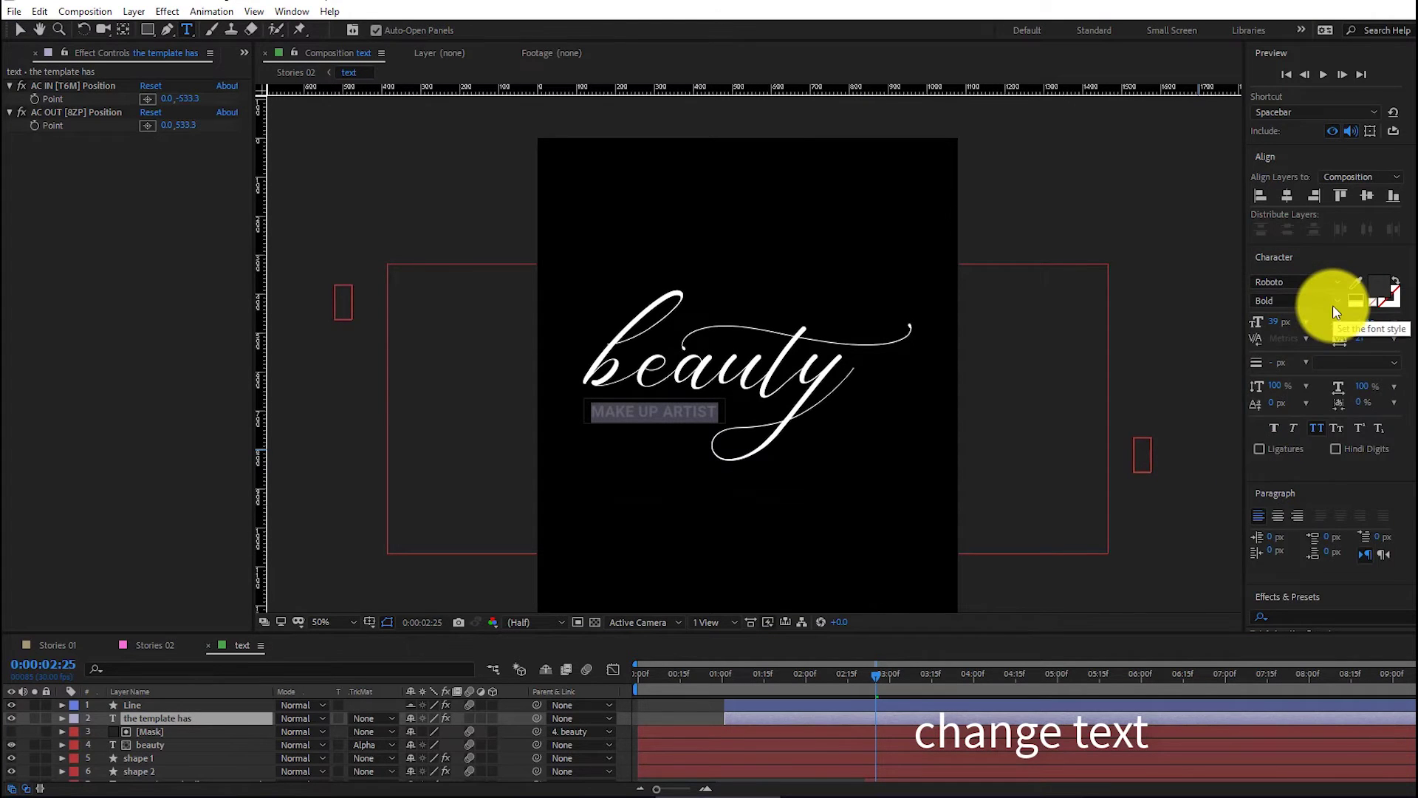
{"action": "left_click", "coordinate": [1334, 302]}
{"action": "left_click", "coordinate": [1290, 487]}
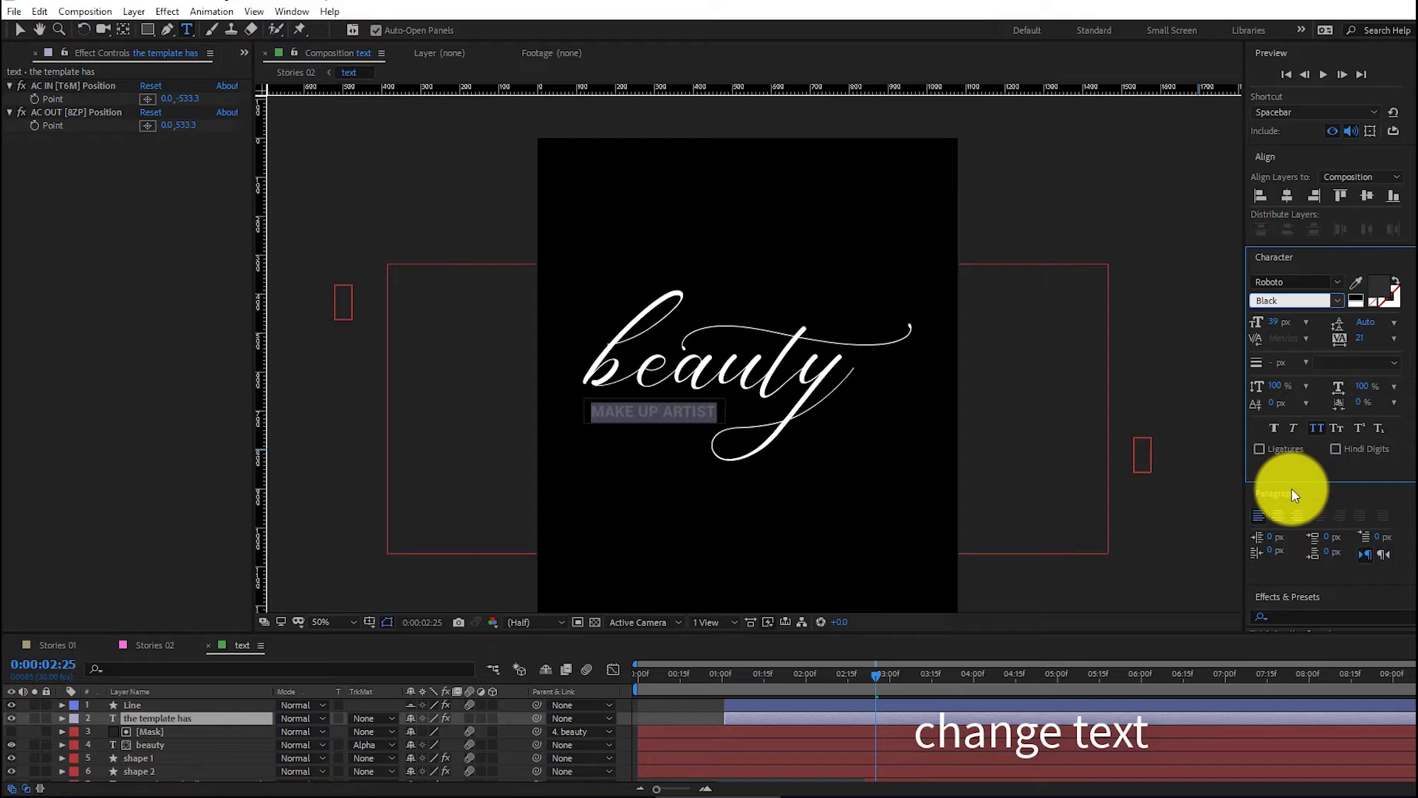
{"action": "left_click", "coordinate": [156, 745]}
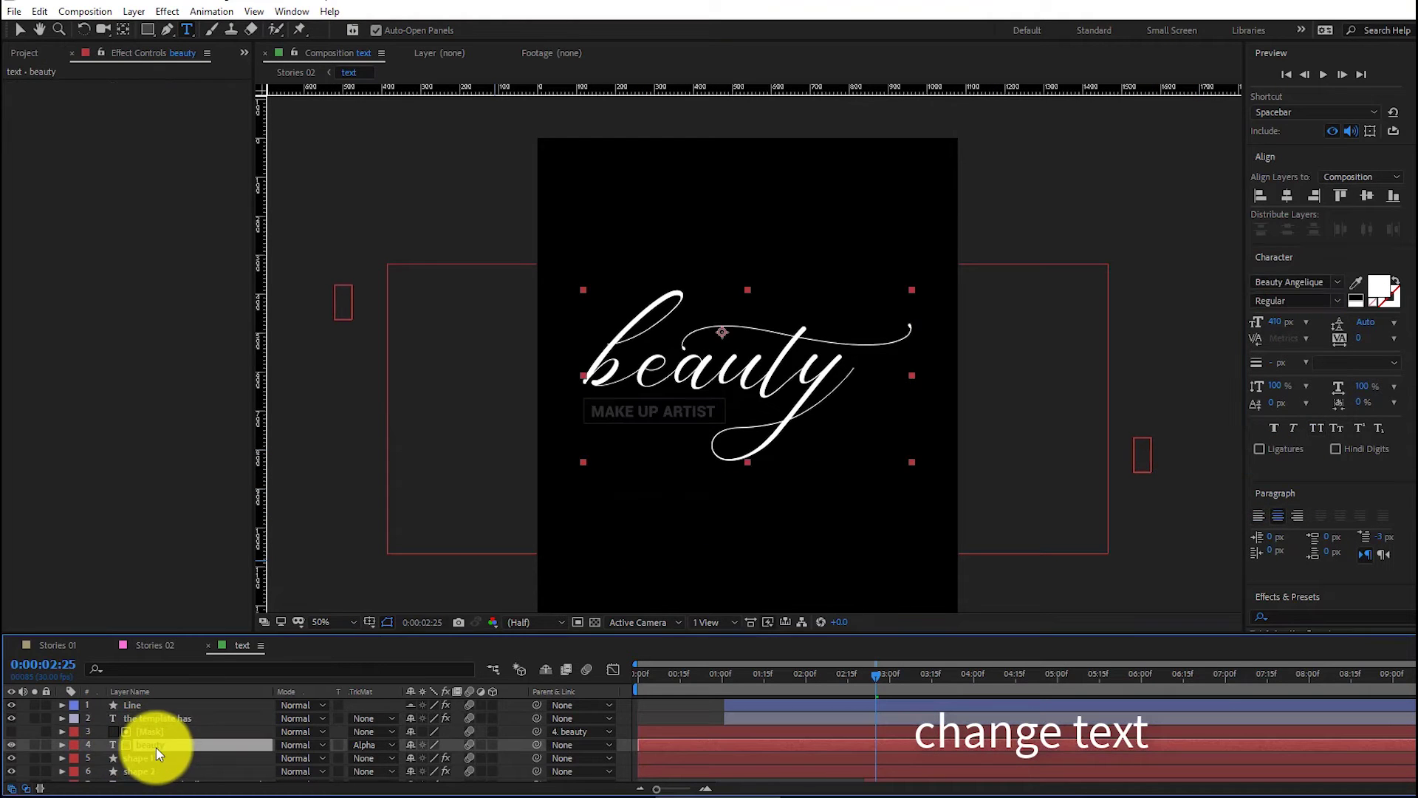
{"action": "left_click", "coordinate": [1337, 283]}
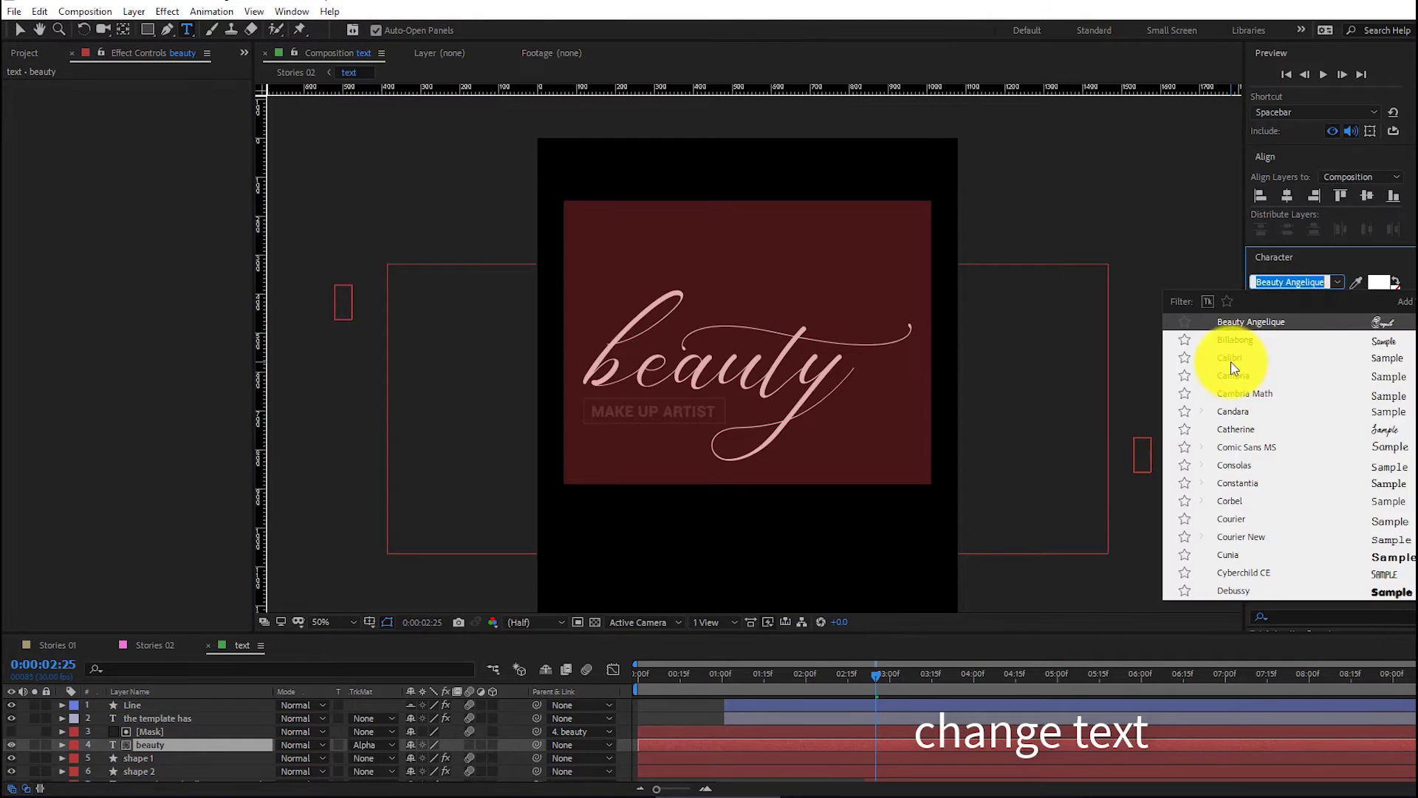
{"action": "key", "text": "Escape"}
{"action": "left_click", "coordinate": [1376, 284]}
{"action": "mouse_move", "coordinate": [1184, 212]}
{"action": "left_mouse_down"}
{"action": "mouse_move", "coordinate": [1189, 276]}
{"action": "mouse_move", "coordinate": [1244, 198]}
{"action": "left_mouse_up"}
{"action": "left_click_drag", "start_coordinate": [1063, 244], "coordinate": [1011, 159]}
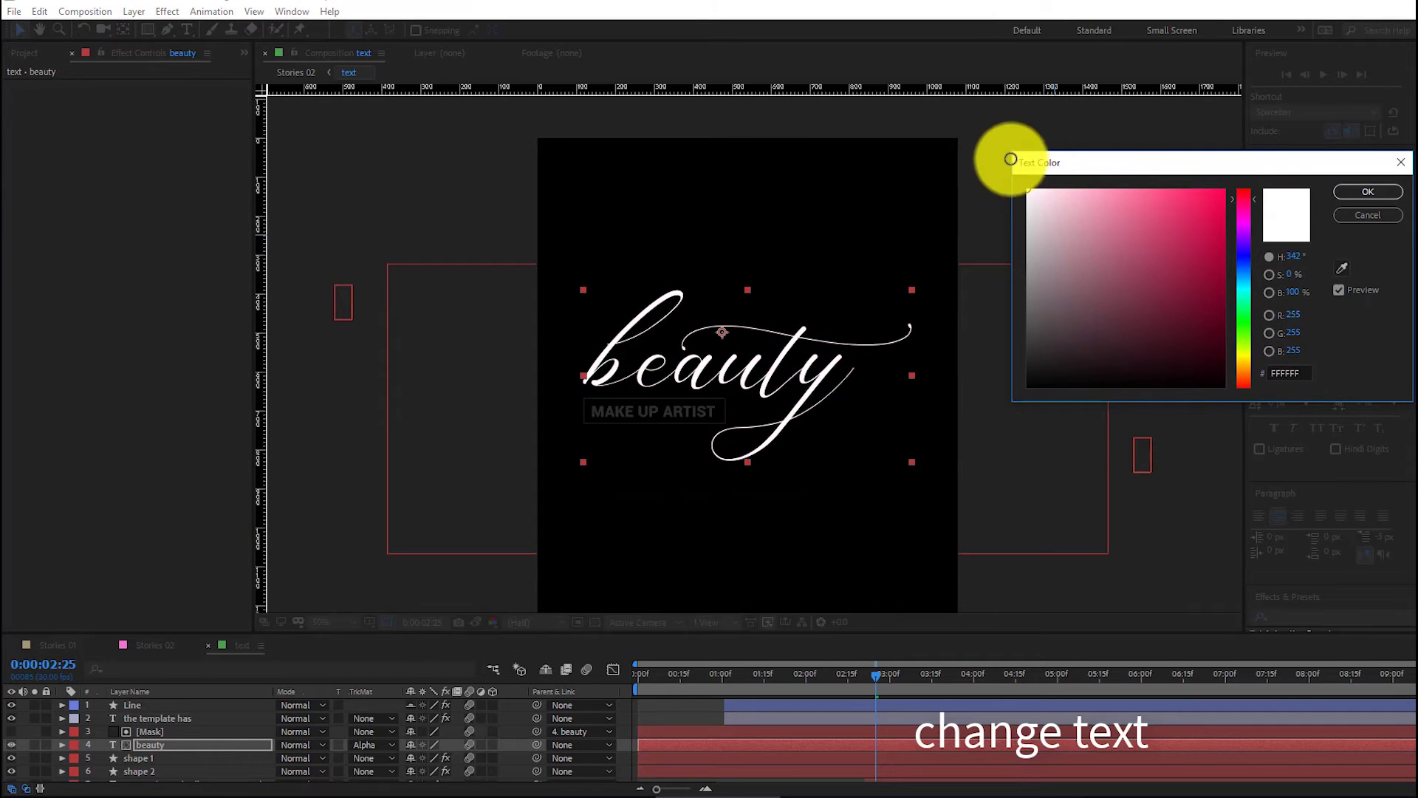
{"action": "left_click", "coordinate": [1367, 192]}
{"action": "left_click", "coordinate": [140, 758]}
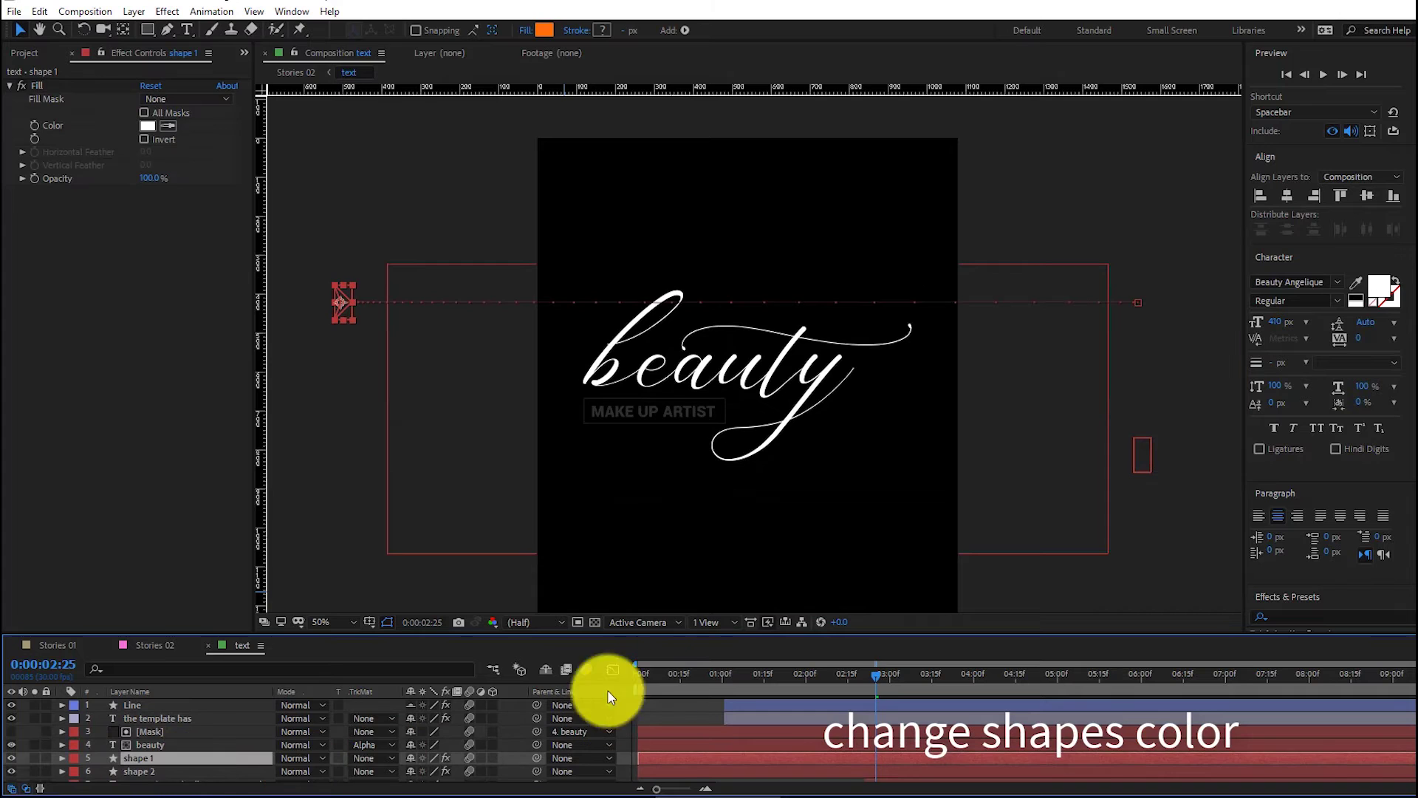
Step: Try a dark purple fill on shape 1, then discard it to keep white
{"action": "left_click_drag", "start_coordinate": [697, 674], "coordinate": [686, 673]}
{"action": "left_click", "coordinate": [148, 126]}
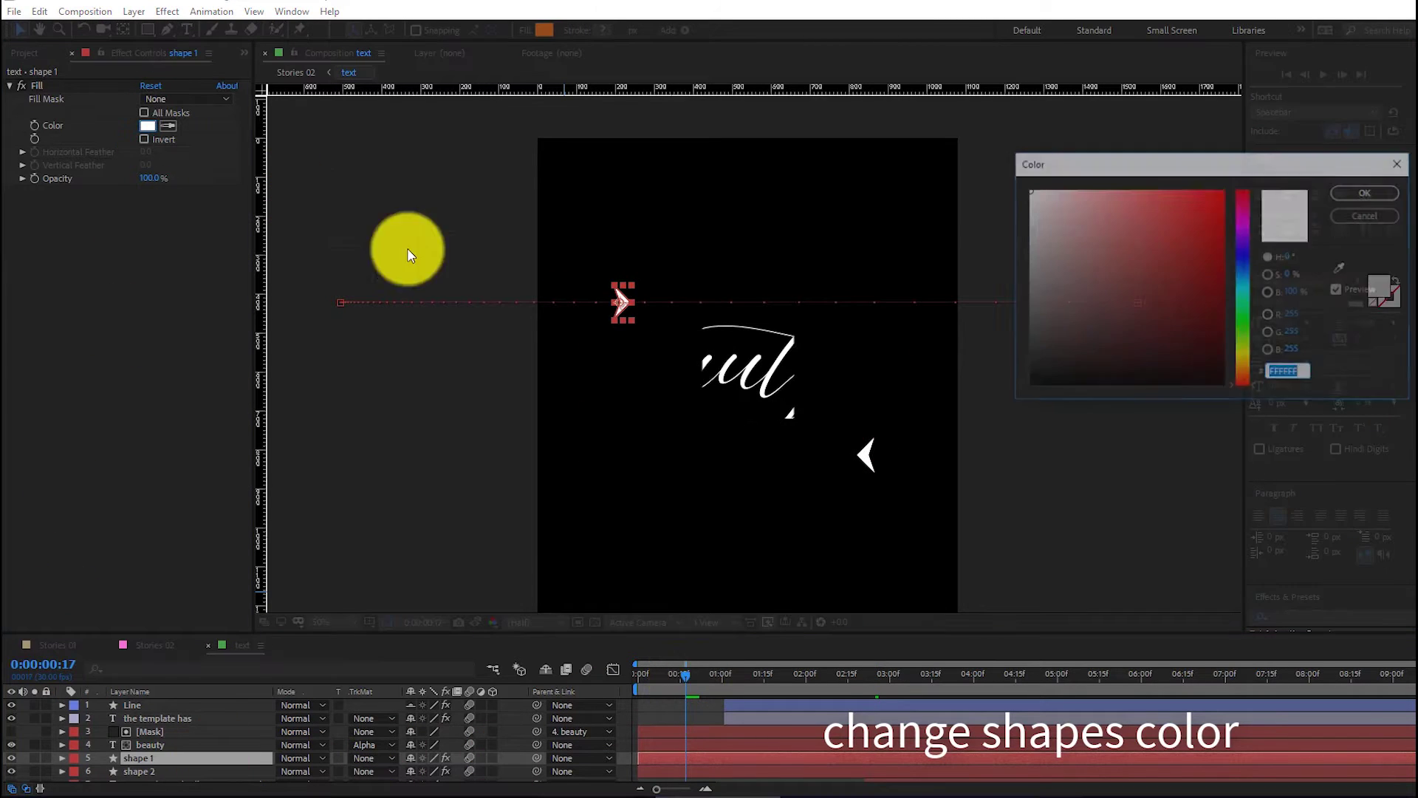
{"action": "left_click", "coordinate": [1244, 251]}
{"action": "left_click", "coordinate": [1197, 289]}
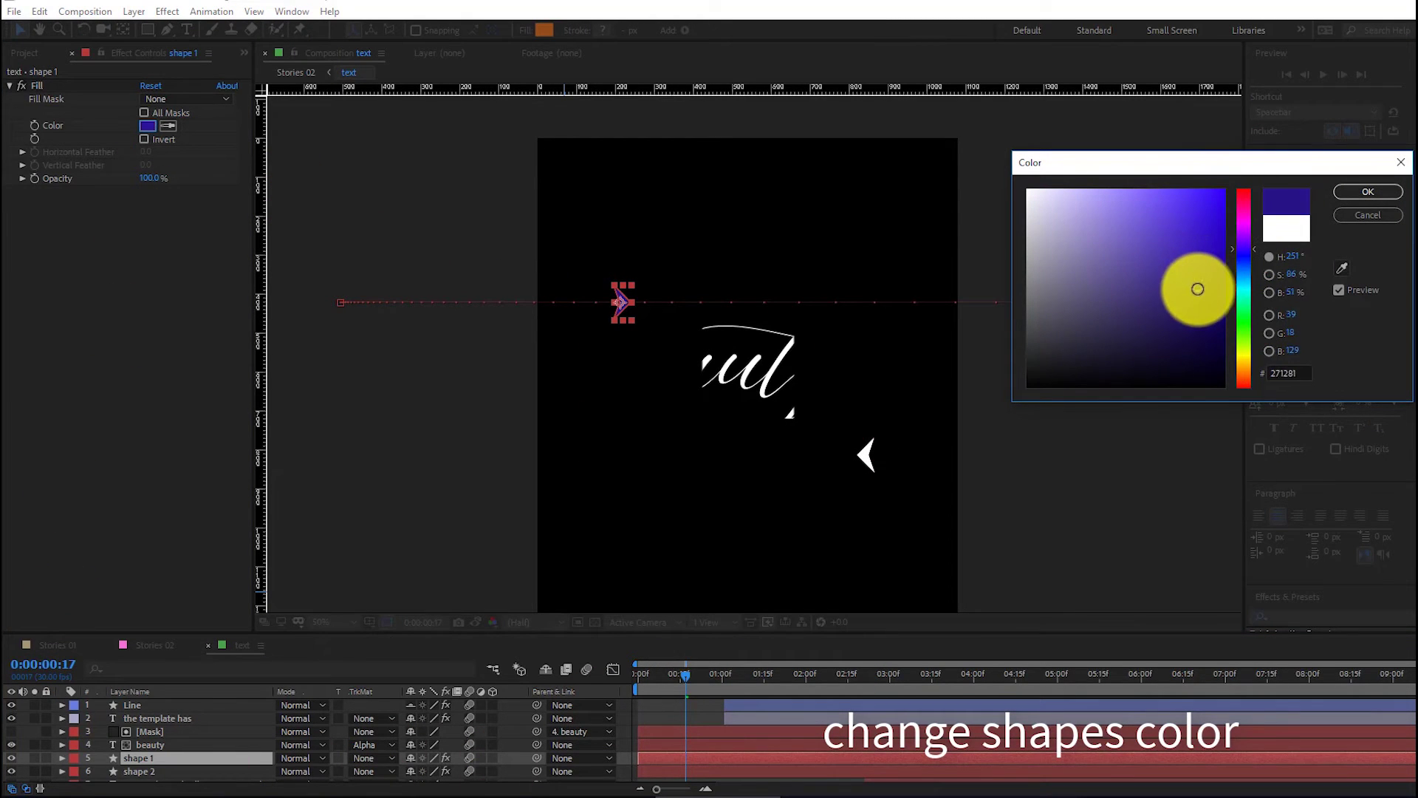
{"action": "key", "text": "Escape"}
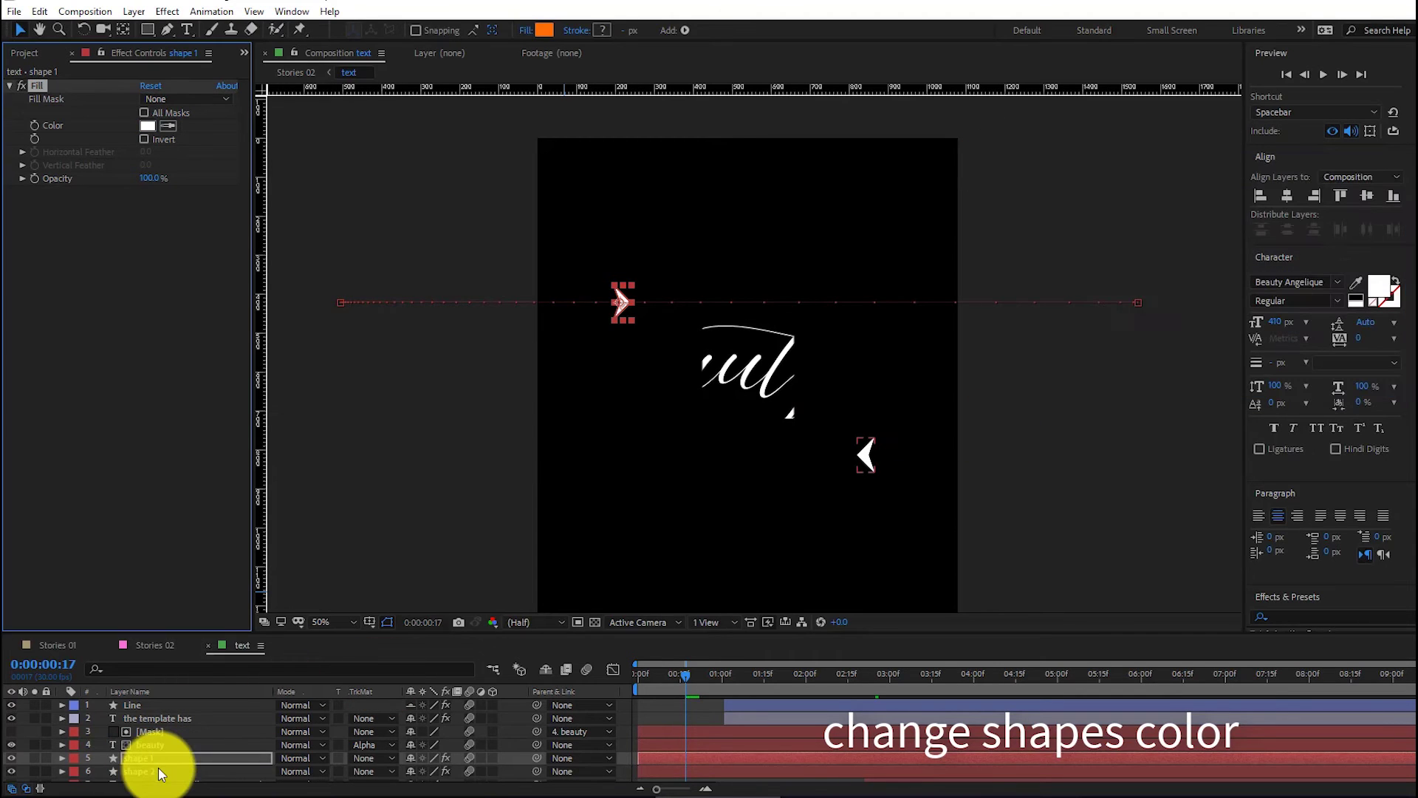
Step: Try a dark teal fill on shape 2, then set it back toward white
{"action": "left_click", "coordinate": [147, 771]}
{"action": "left_click", "coordinate": [156, 130]}
{"action": "left_click", "coordinate": [1243, 270]}
{"action": "left_click", "coordinate": [1149, 335]}
{"action": "left_click_drag", "start_coordinate": [1126, 242], "coordinate": [1030, 191]}
{"action": "left_click", "coordinate": [1367, 191]}
Step: Close Stories 02, open Stories 03 from the Stories_03 folder and preview it
{"action": "left_click", "coordinate": [202, 649]}
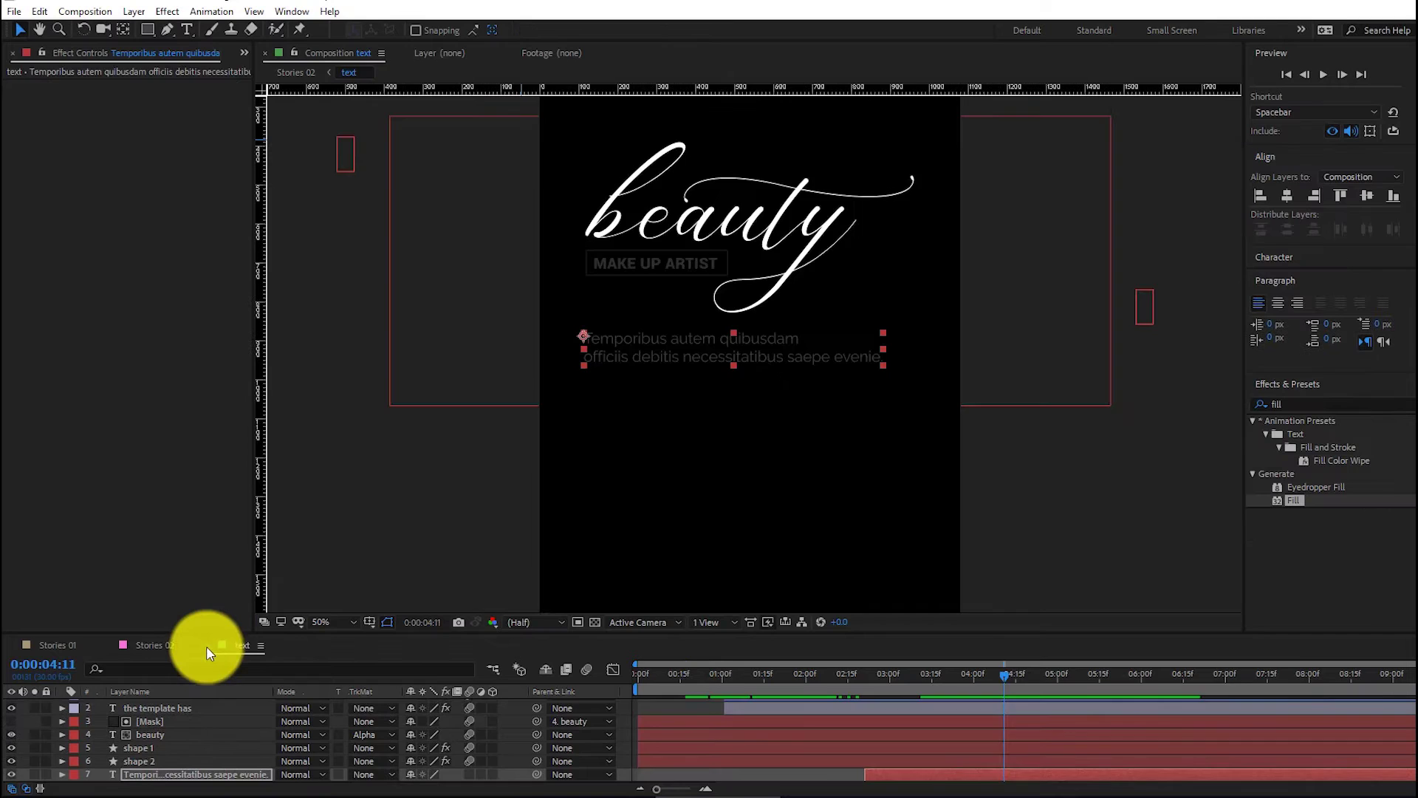
{"action": "left_click", "coordinate": [110, 646]}
{"action": "left_click", "coordinate": [28, 55]}
{"action": "left_click", "coordinate": [24, 431]}
{"action": "double_click", "coordinate": [86, 416]}
{"action": "double_click", "coordinate": [80, 446]}
{"action": "left_click", "coordinate": [1319, 73]}
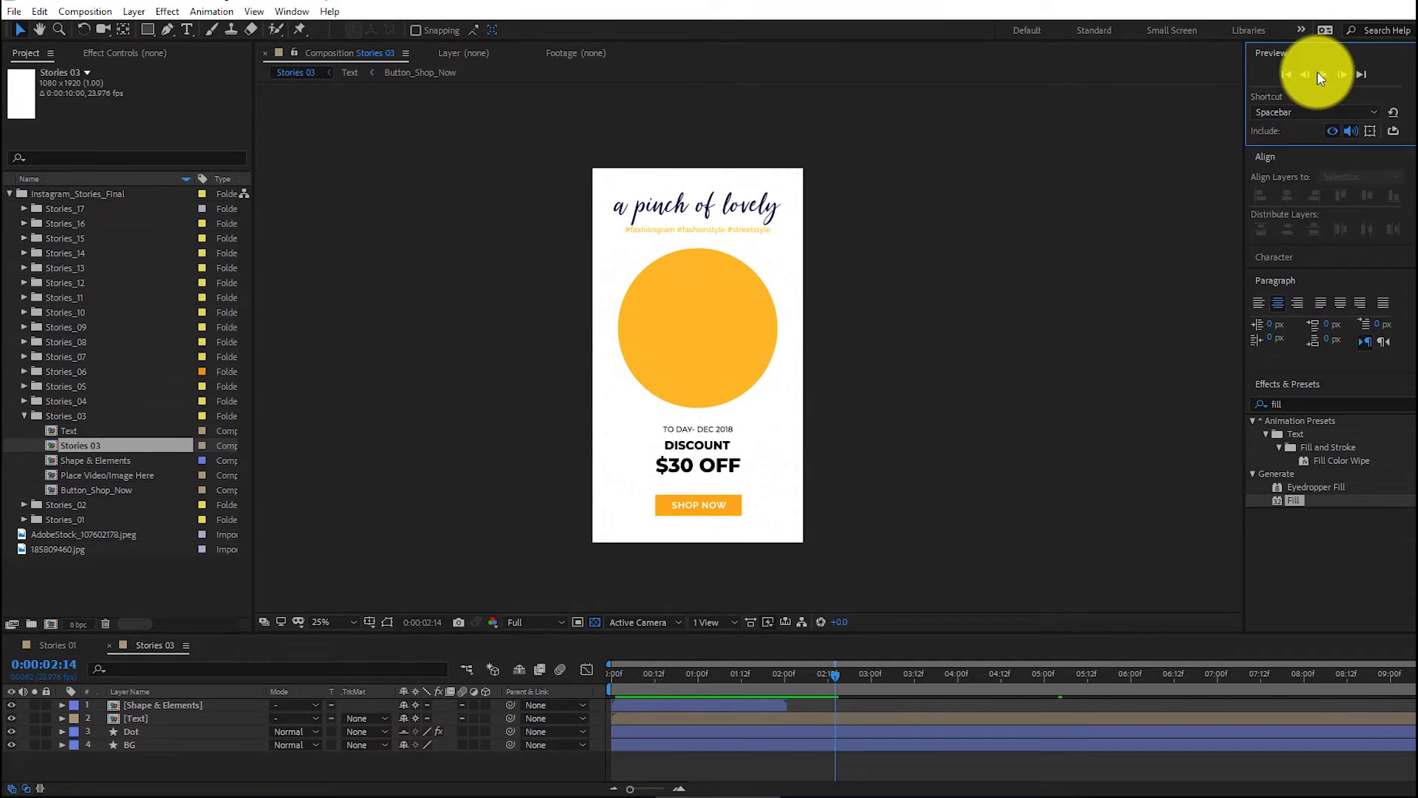
Step: Try reddish and blue colours on the BG layer, then set it back to white
{"action": "left_click", "coordinate": [130, 744]}
{"action": "left_click", "coordinate": [544, 30]}
{"action": "left_click", "coordinate": [1119, 253]}
{"action": "left_click_drag", "start_coordinate": [1119, 253], "coordinate": [1104, 190]}
{"action": "left_click_drag", "start_coordinate": [1248, 216], "coordinate": [1244, 375]}
{"action": "left_click_drag", "start_coordinate": [1029, 206], "coordinate": [1006, 162]}
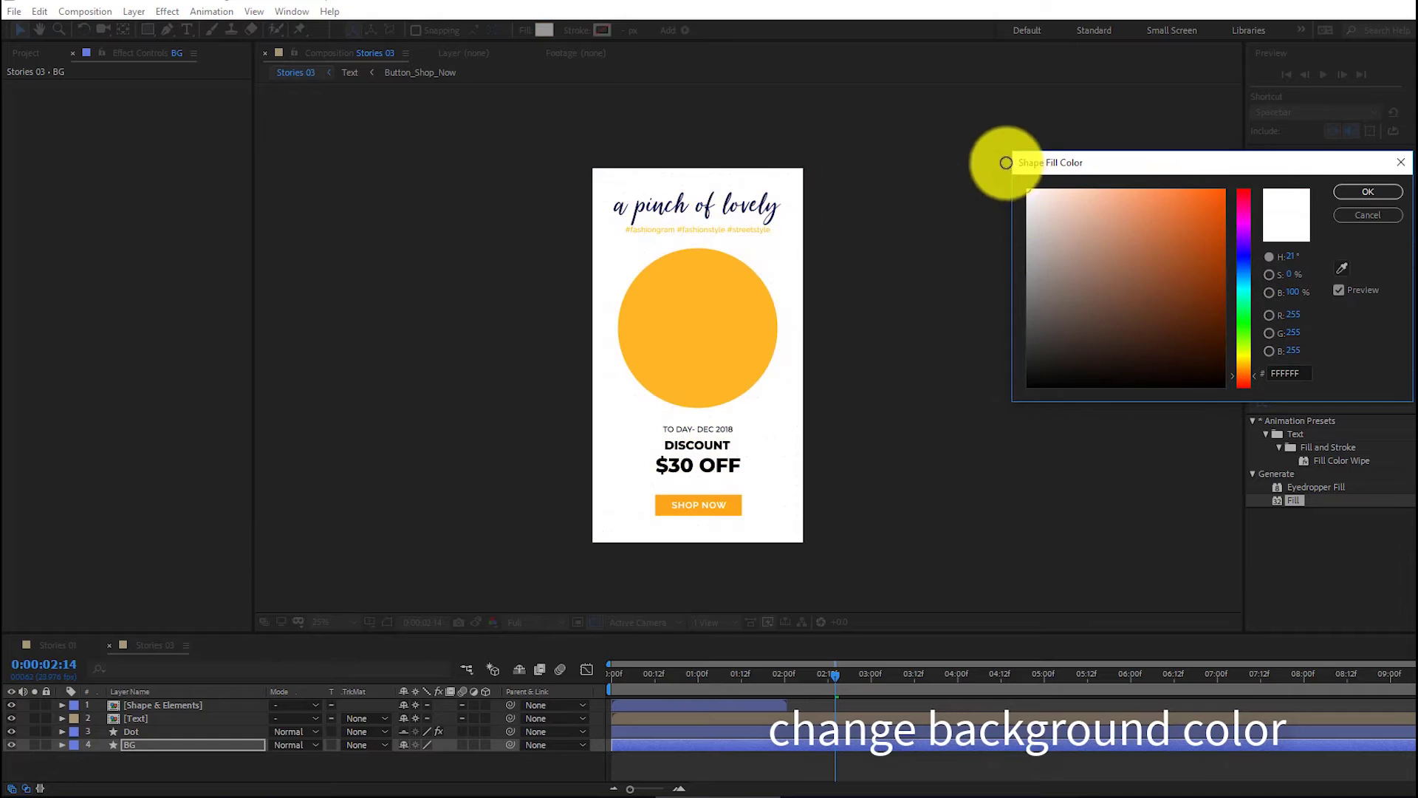
{"action": "left_click", "coordinate": [1346, 192]}
Step: Try darker shades on the Dot circle, keep its original orange, and select the Text precomp
{"action": "left_click", "coordinate": [131, 732]}
{"action": "left_click", "coordinate": [148, 302]}
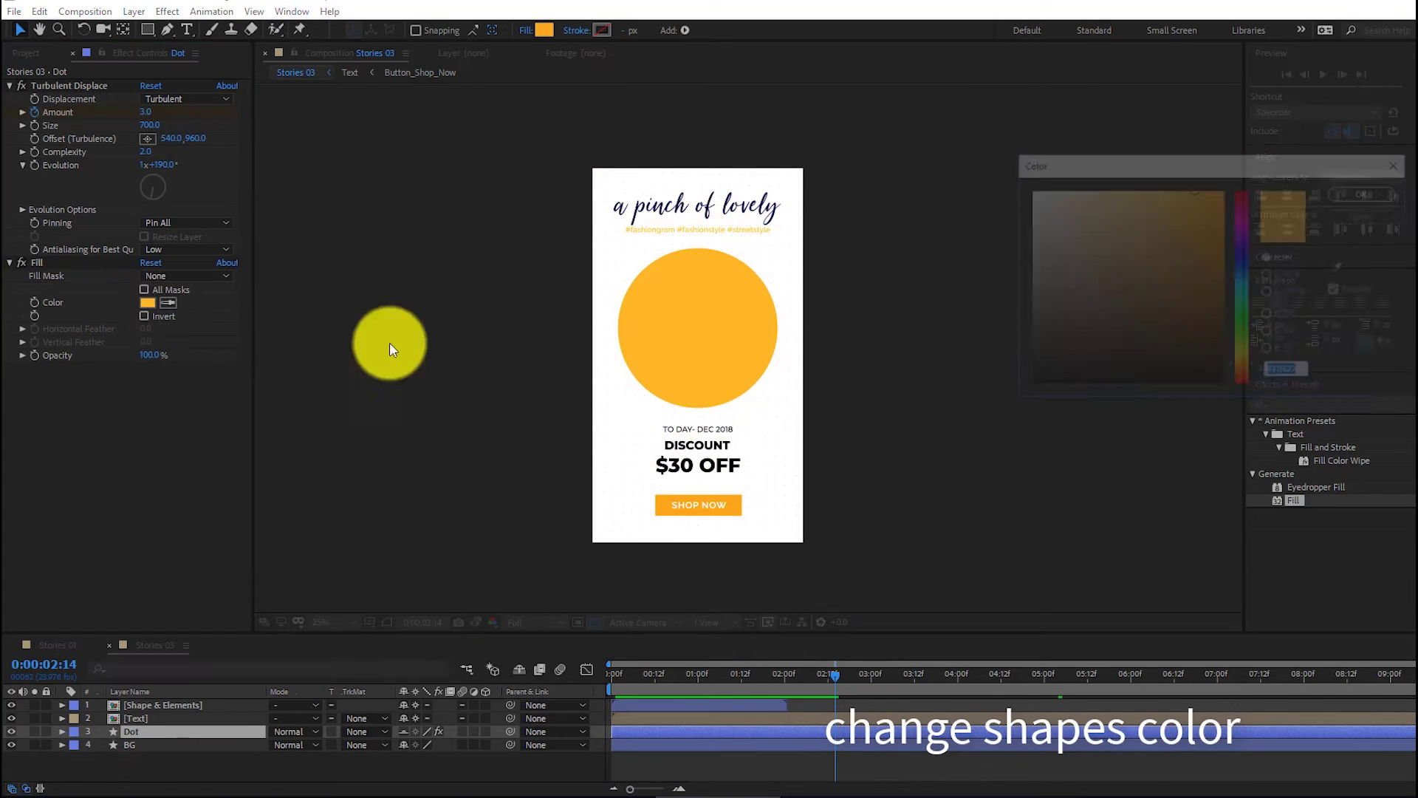
{"action": "left_click_drag", "start_coordinate": [1245, 232], "coordinate": [1247, 364]}
{"action": "mouse_move", "coordinate": [1203, 240]}
{"action": "left_mouse_down"}
{"action": "mouse_move", "coordinate": [1206, 355]}
{"action": "mouse_move", "coordinate": [1247, 222]}
{"action": "mouse_move", "coordinate": [1245, 362]}
{"action": "left_mouse_up"}
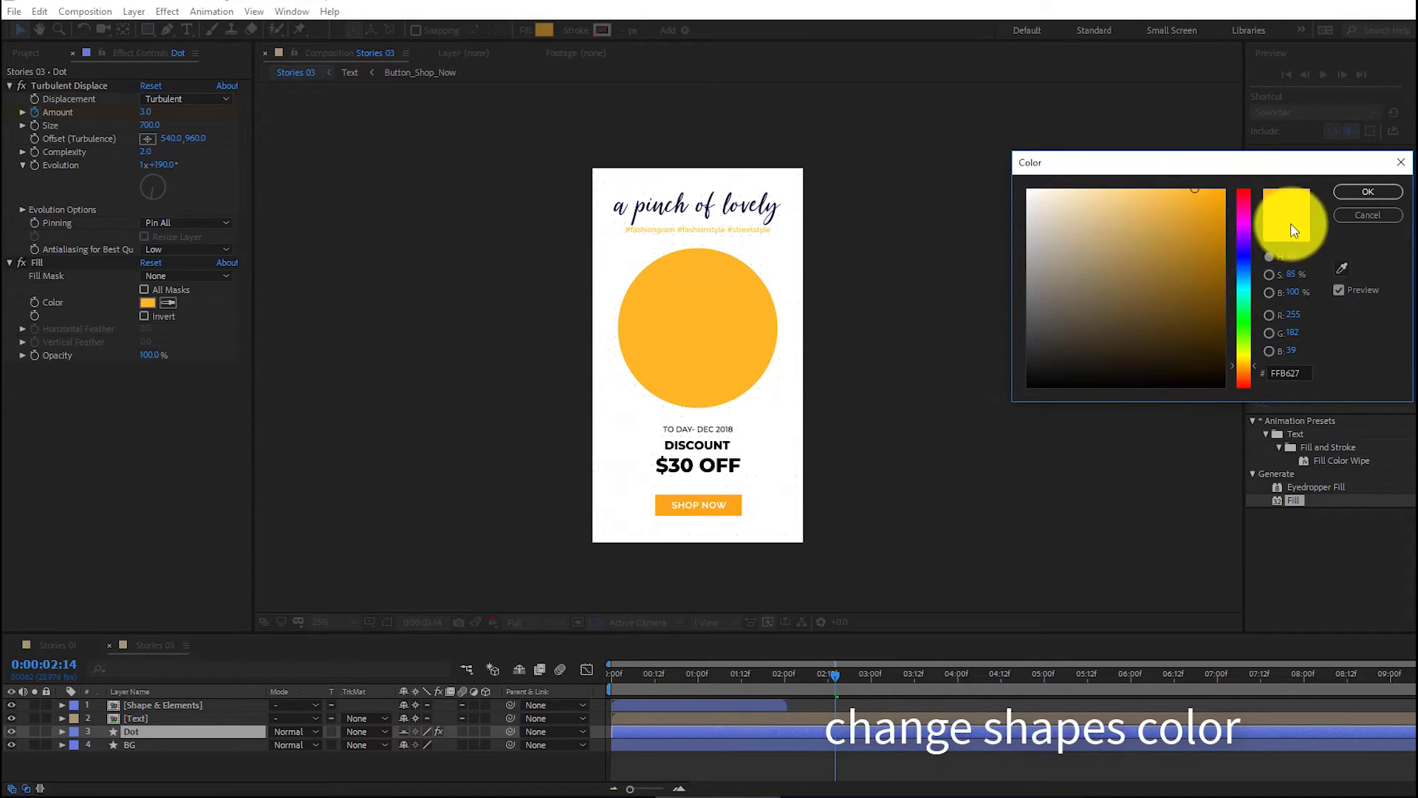
{"action": "left_click", "coordinate": [1367, 192]}
{"action": "left_click", "coordinate": [135, 718]}
Step: Open the Text precomp, zoom to 50% and pan to show the title
{"action": "double_click", "coordinate": [135, 719]}
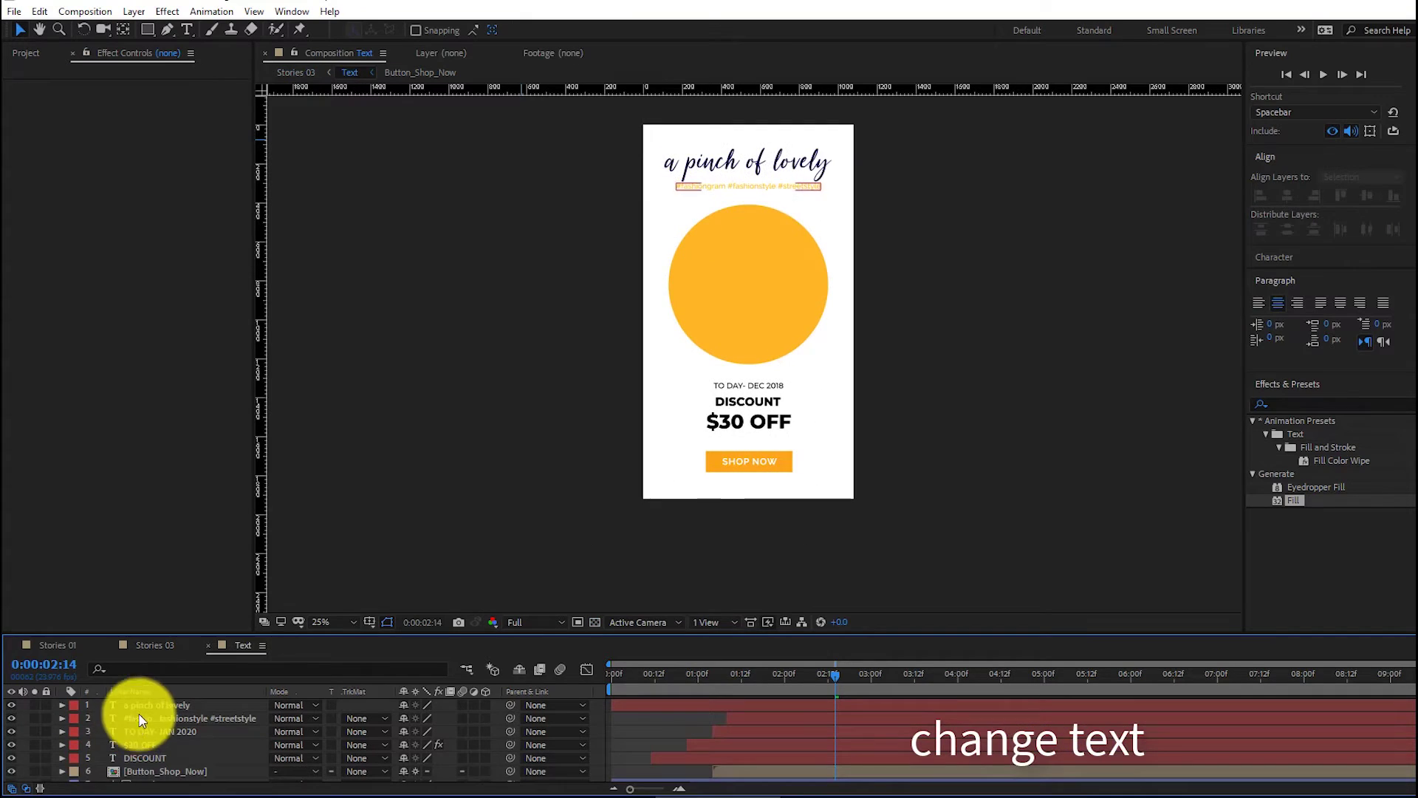
{"action": "left_click", "coordinate": [347, 622]}
{"action": "left_click", "coordinate": [347, 482]}
{"action": "left_click", "coordinate": [40, 28]}
{"action": "left_click_drag", "start_coordinate": [623, 205], "coordinate": [623, 405]}
{"action": "left_click", "coordinate": [19, 30]}
Step: Try other fonts and blue-to-pink colours on the 'a pinch of lovely' title
{"action": "left_click", "coordinate": [158, 715]}
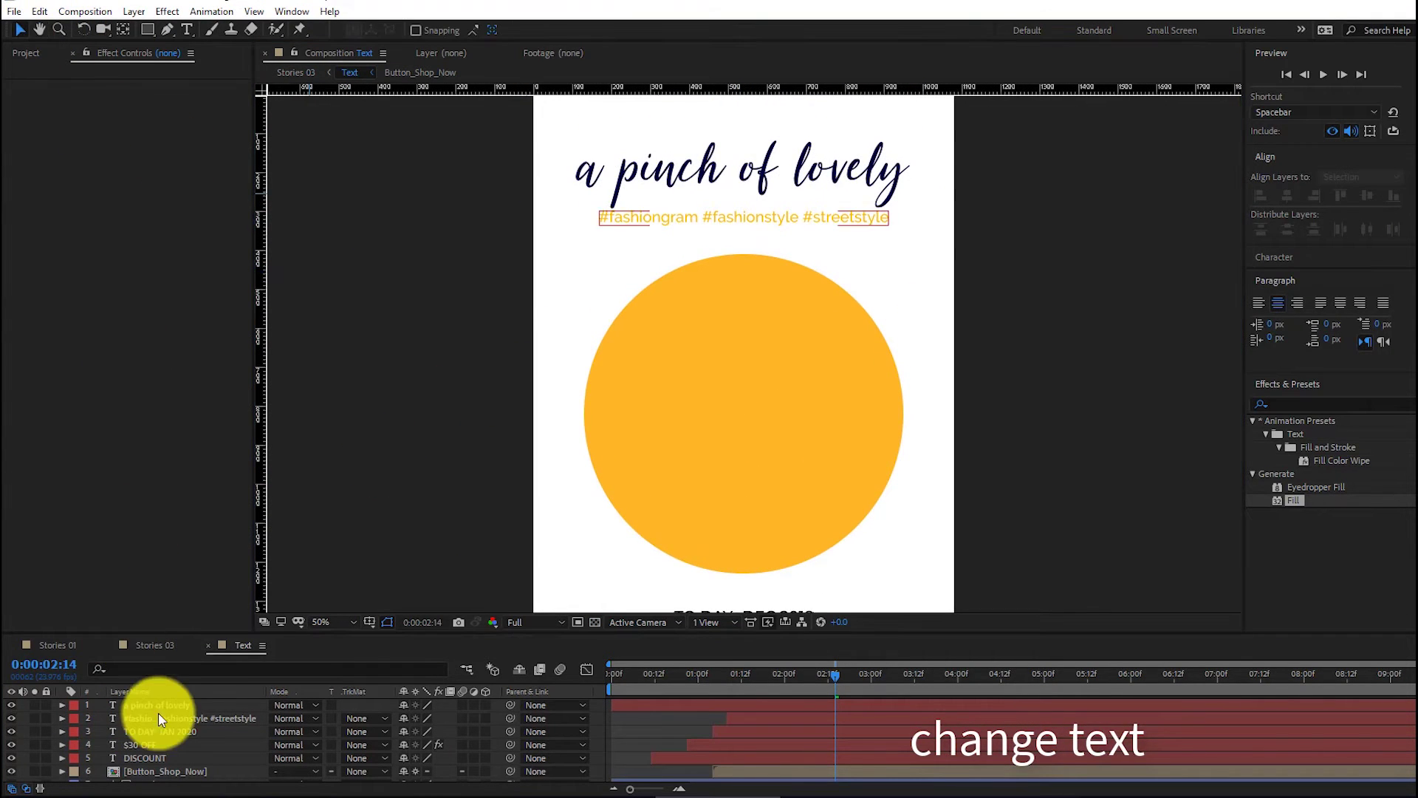
{"action": "left_click", "coordinate": [158, 706]}
{"action": "double_click", "coordinate": [158, 706]}
{"action": "left_click", "coordinate": [1337, 281]}
{"action": "scroll", "coordinate": [1256, 435], "scroll_direction": "down", "scroll_amount": 10}
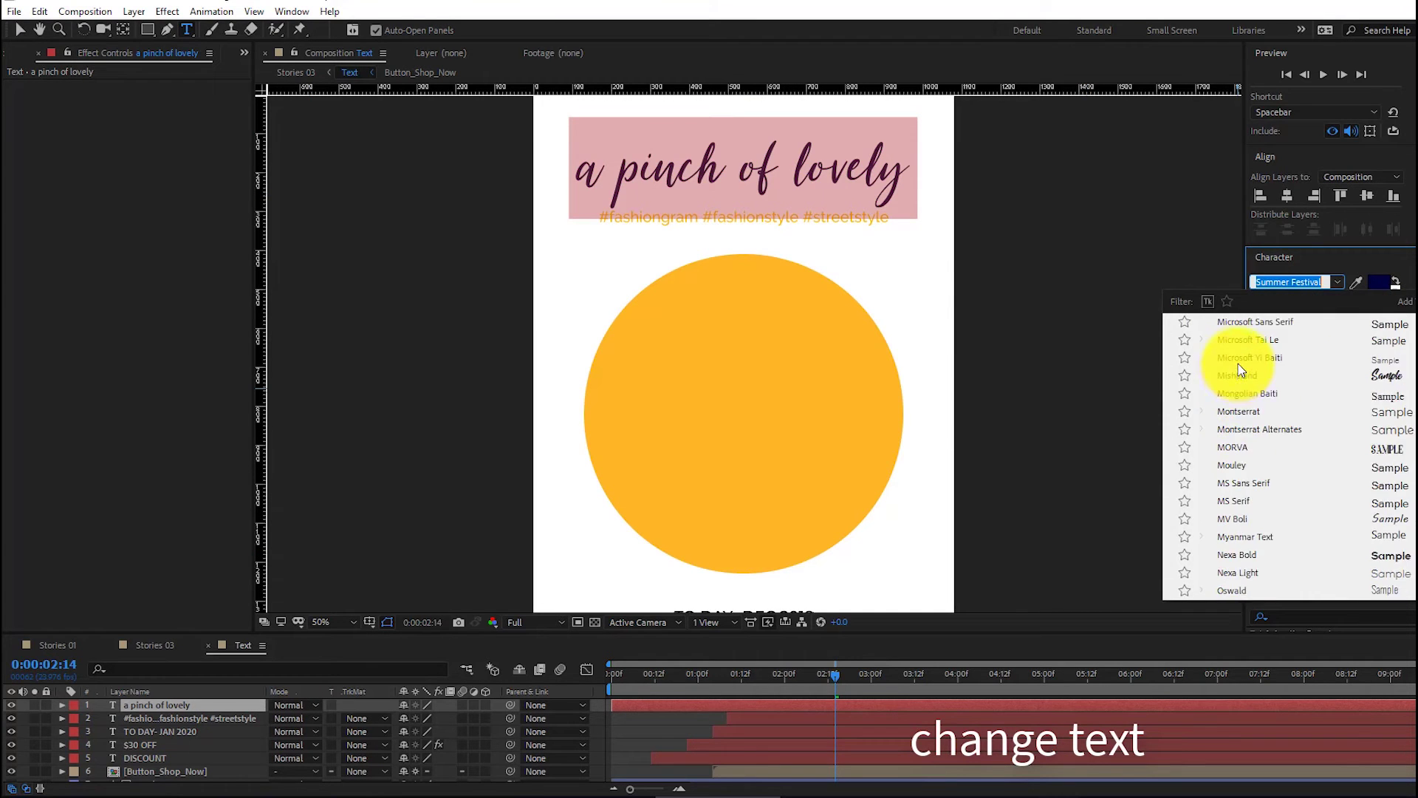
{"action": "left_click", "coordinate": [1378, 281]}
{"action": "left_click", "coordinate": [1179, 228]}
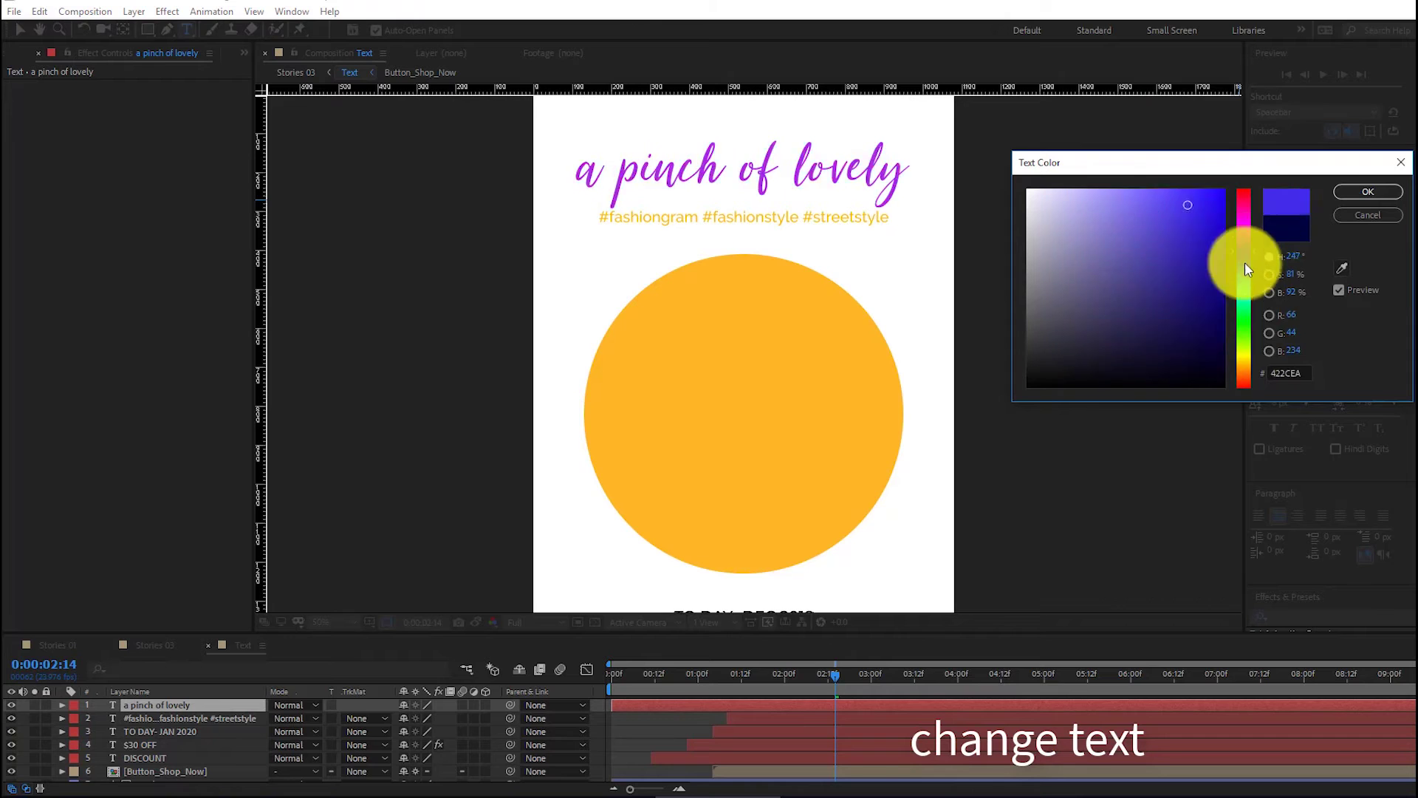
{"action": "left_click_drag", "start_coordinate": [1244, 263], "coordinate": [1242, 199]}
{"action": "left_click", "coordinate": [1367, 191]}
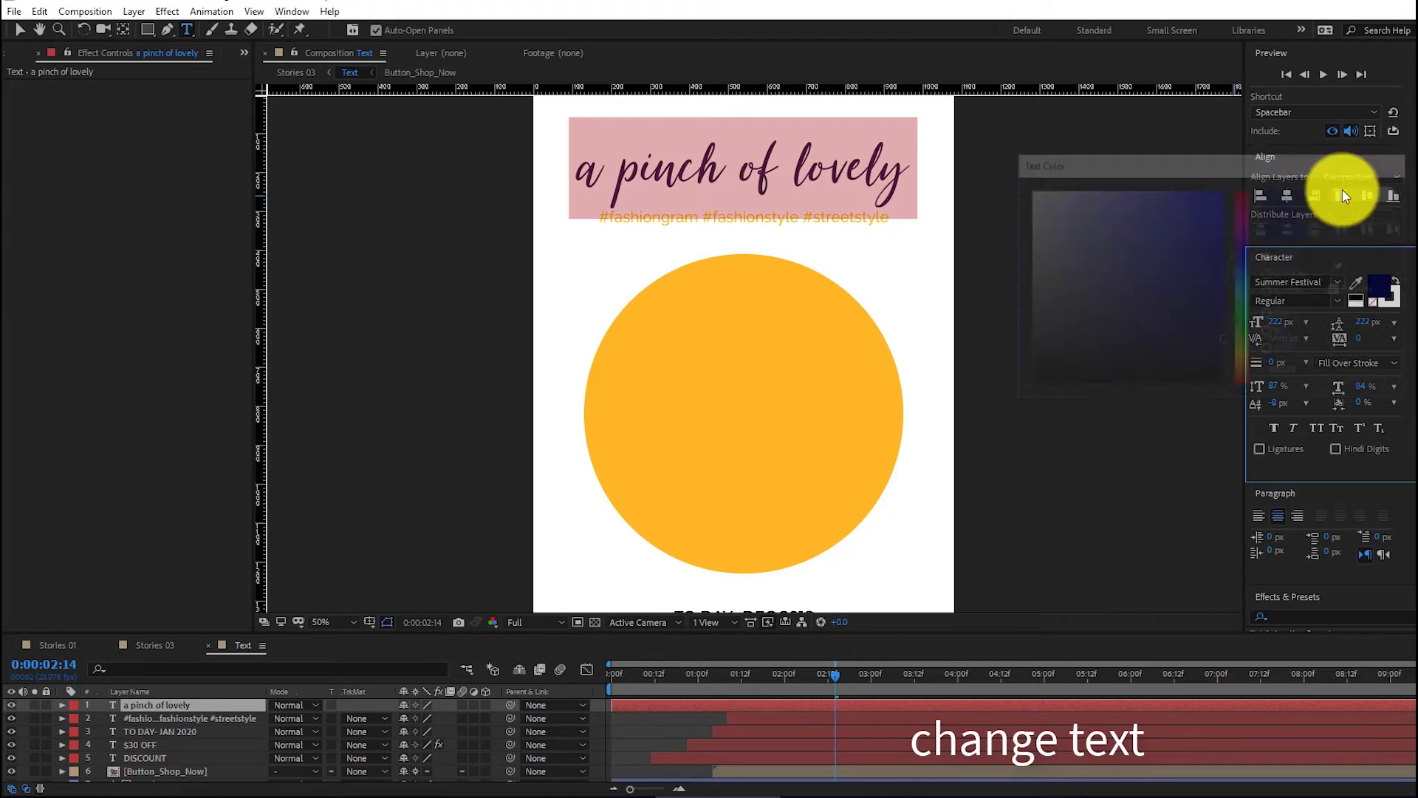
{"action": "left_click", "coordinate": [16, 30]}
Step: Keep $30 OFF in black Montserrat ExtraBold after trying a red colour
{"action": "left_click", "coordinate": [142, 746]}
{"action": "double_click", "coordinate": [144, 746]}
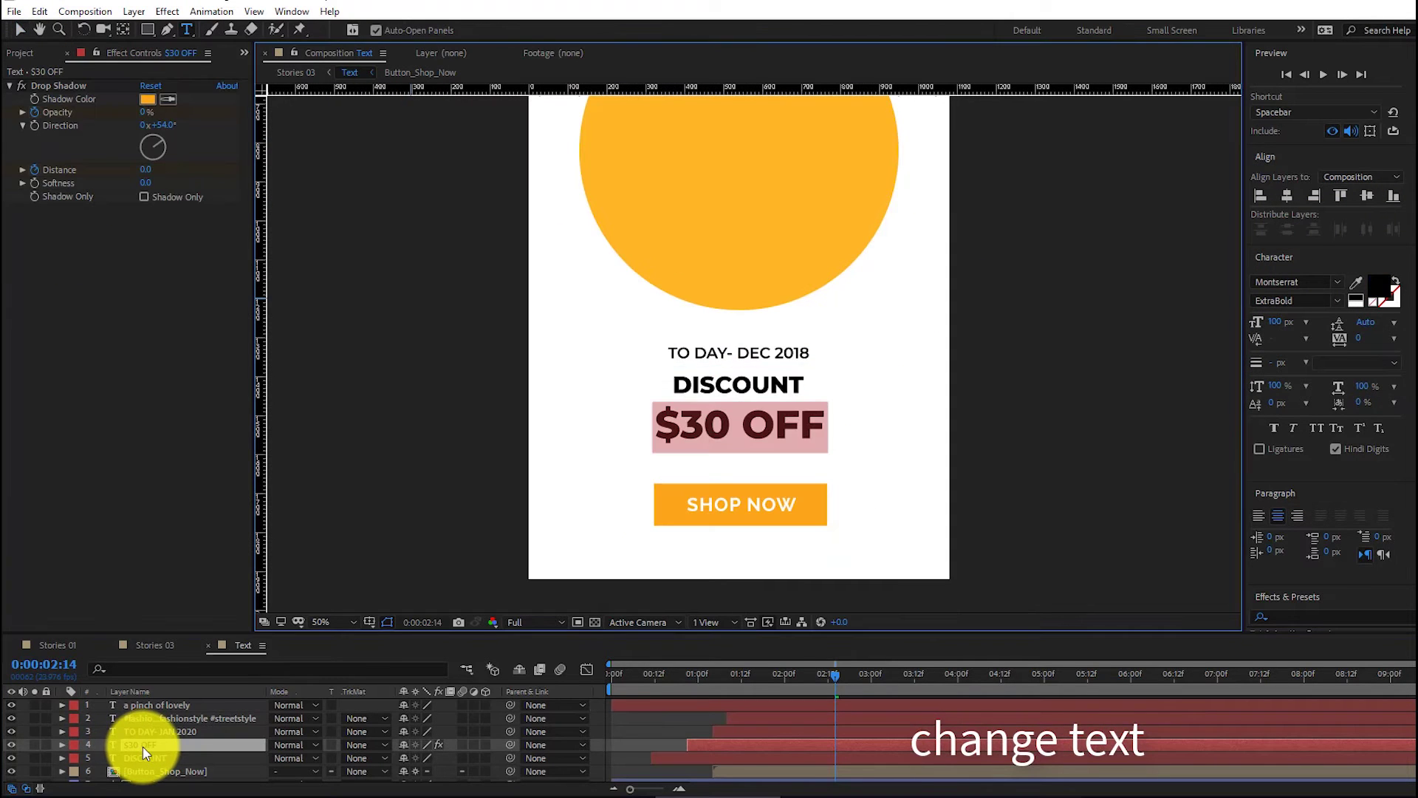
{"action": "left_click", "coordinate": [1335, 282]}
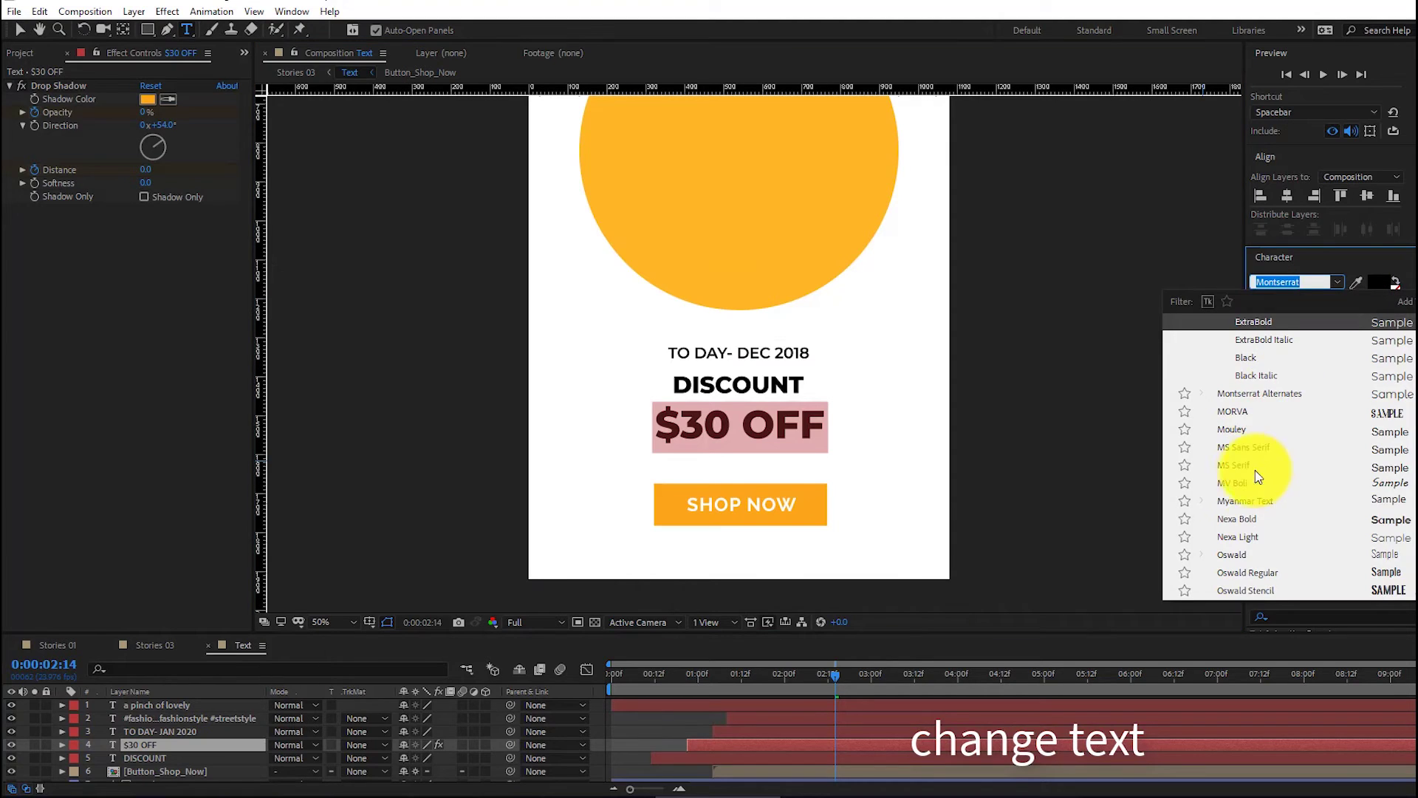
{"action": "left_click", "coordinate": [1258, 367]}
{"action": "left_click", "coordinate": [1331, 303]}
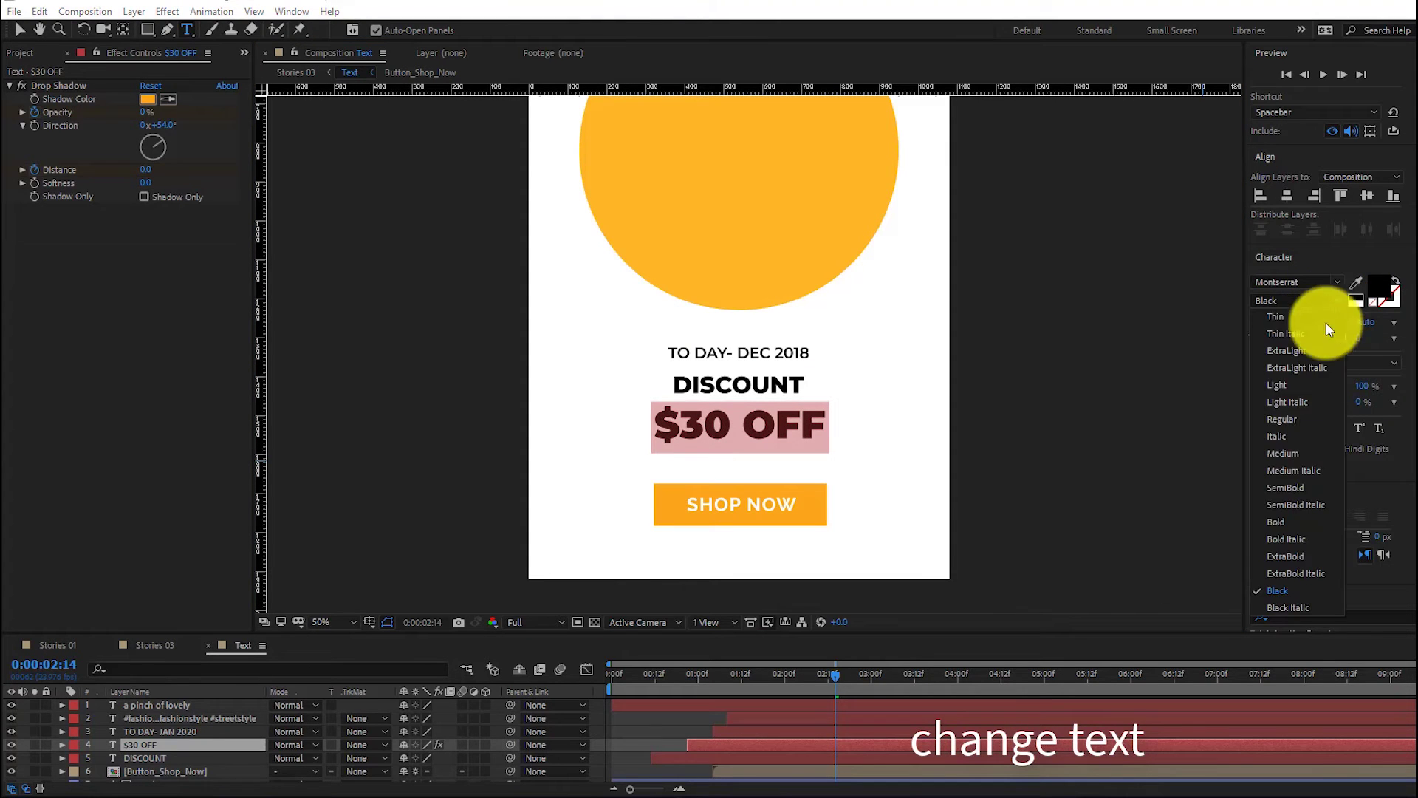
{"action": "left_click", "coordinate": [1284, 554]}
{"action": "left_click", "coordinate": [1378, 289]}
{"action": "left_click_drag", "start_coordinate": [1177, 231], "coordinate": [1140, 184]}
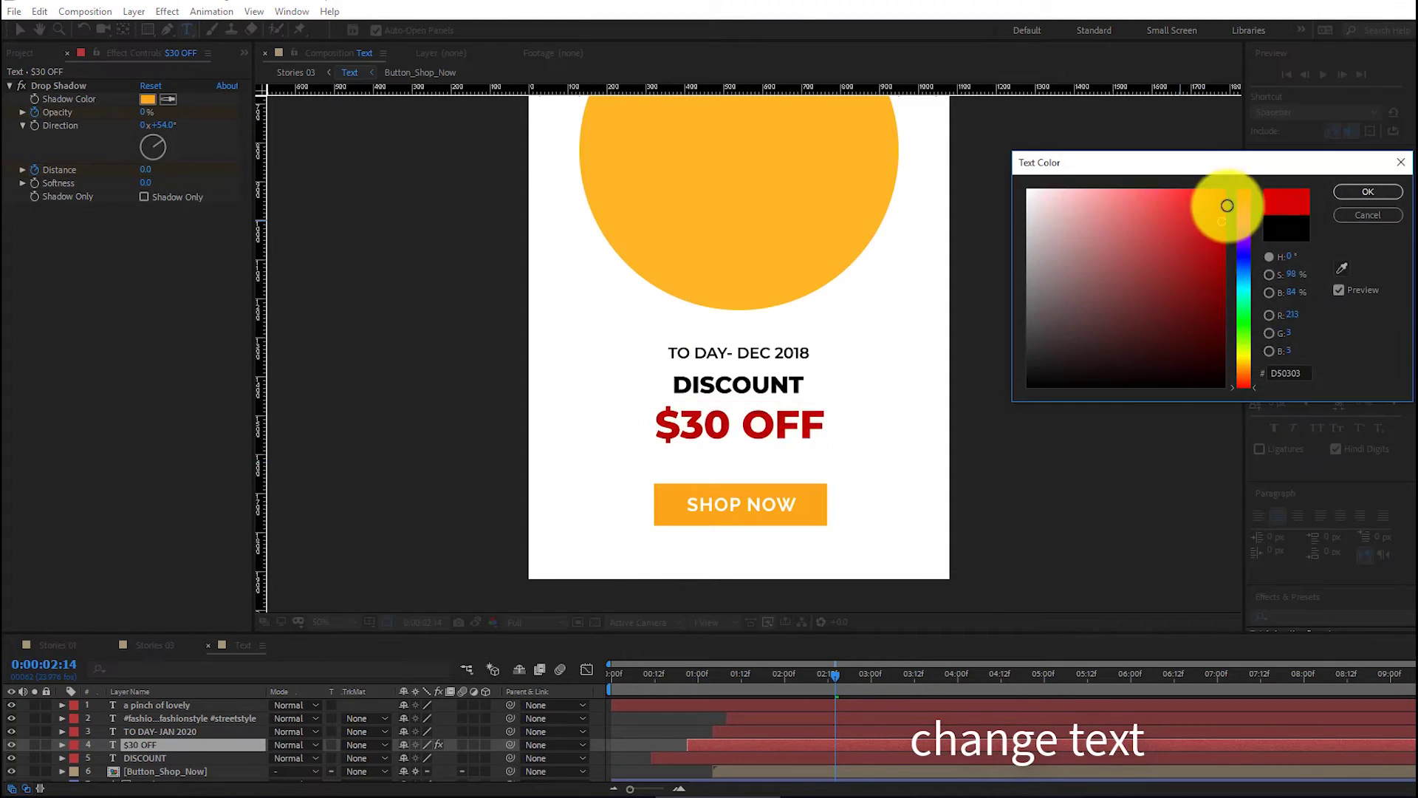
{"action": "left_click", "coordinate": [1368, 191]}
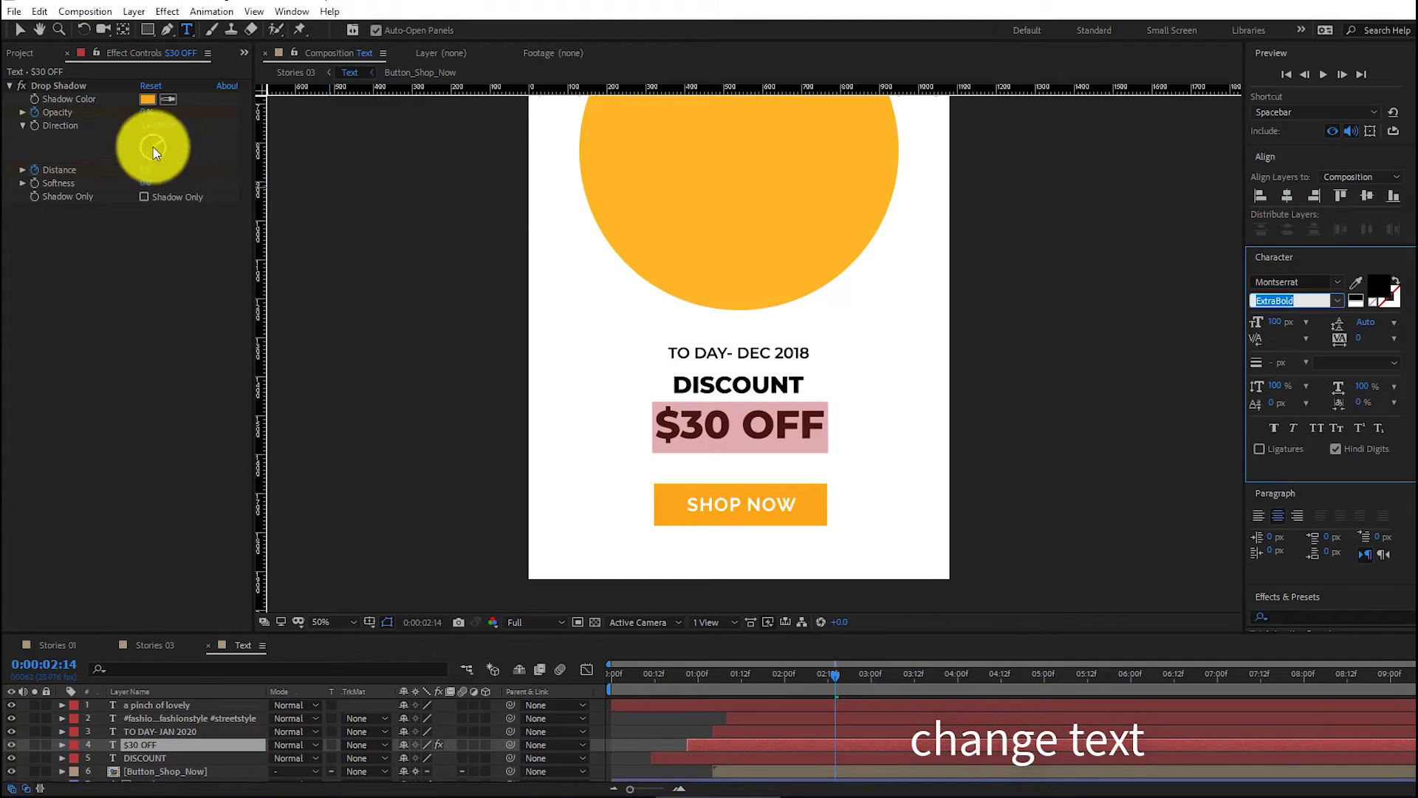
Step: Try other drop shadow colours on $30 OFF, keep the original, then select Button_Shop_Now
{"action": "left_click_drag", "start_coordinate": [839, 678], "coordinate": [866, 684]}
{"action": "left_click_drag", "start_coordinate": [762, 676], "coordinate": [691, 668]}
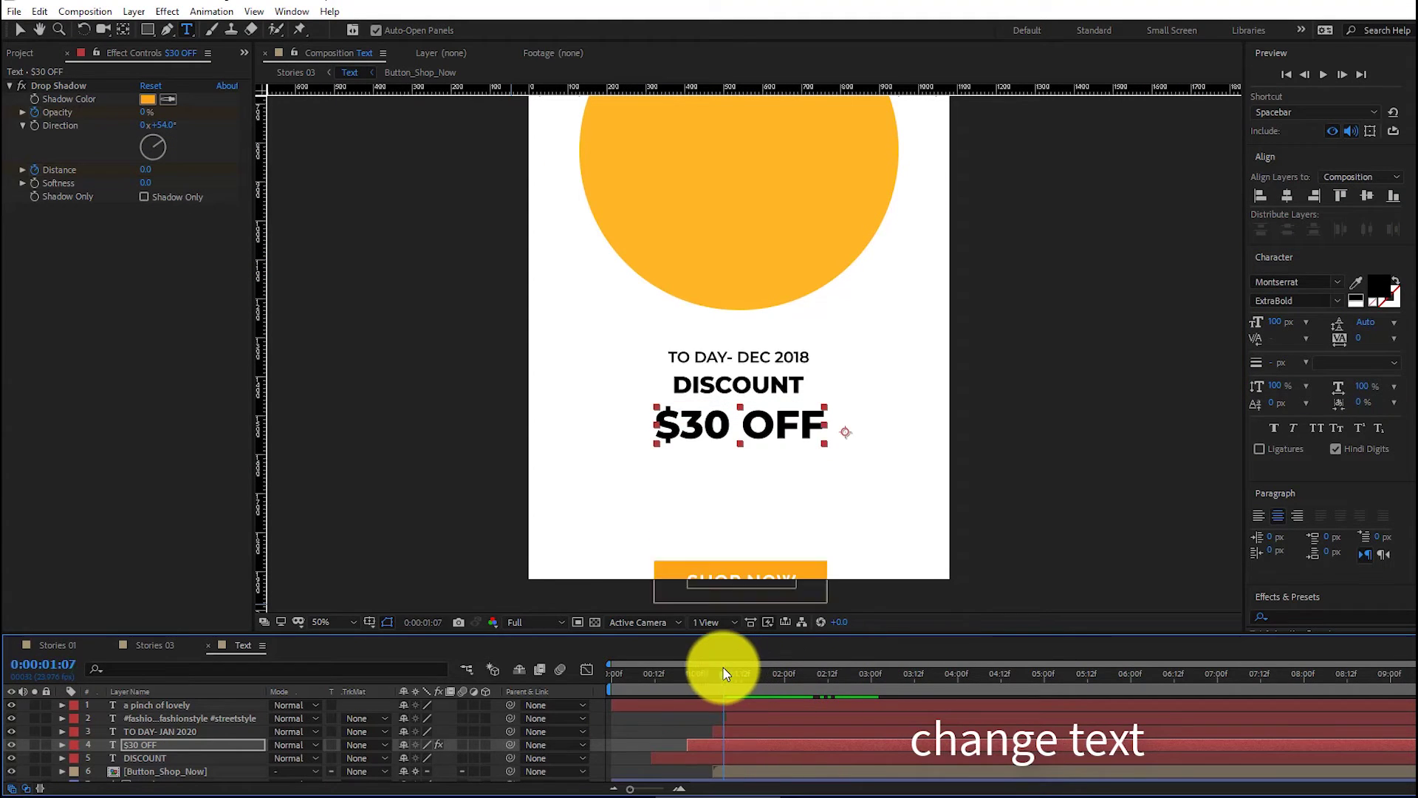
{"action": "left_click", "coordinate": [148, 100]}
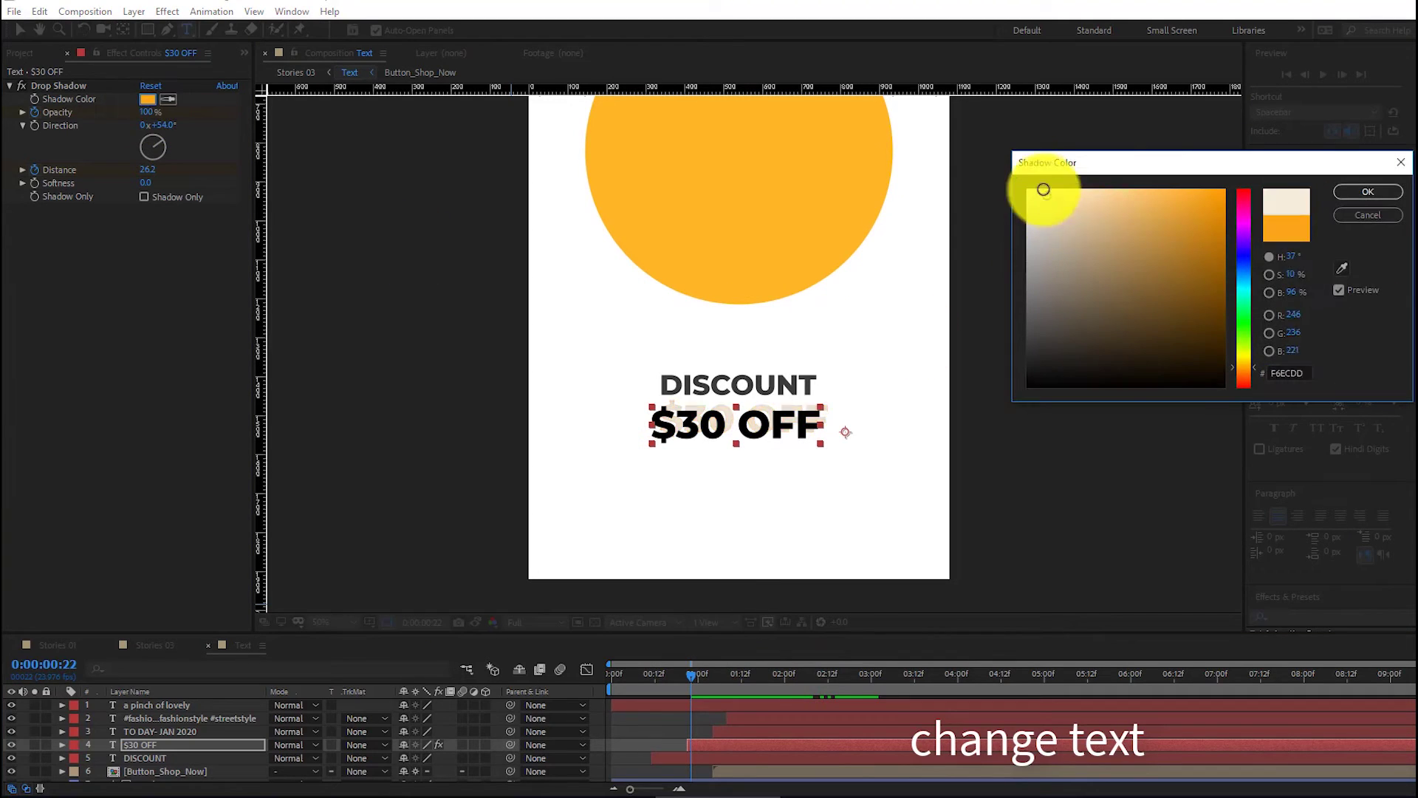
{"action": "left_click_drag", "start_coordinate": [1211, 336], "coordinate": [1182, 284]}
{"action": "left_click", "coordinate": [1240, 350]}
{"action": "left_click_drag", "start_coordinate": [1241, 350], "coordinate": [1239, 206]}
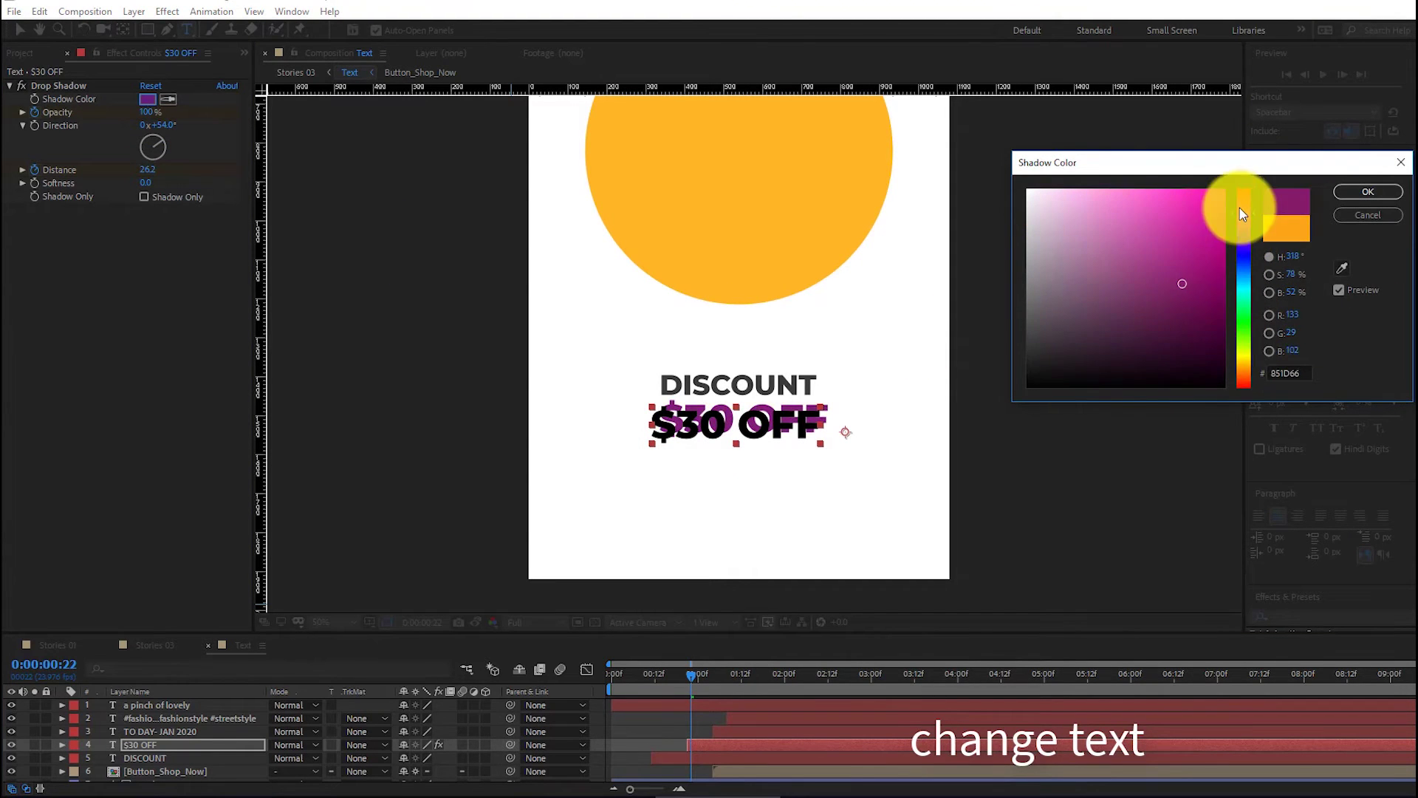
{"action": "left_click", "coordinate": [1283, 233]}
{"action": "key", "text": "Return"}
{"action": "left_click_drag", "start_coordinate": [691, 672], "coordinate": [799, 672]}
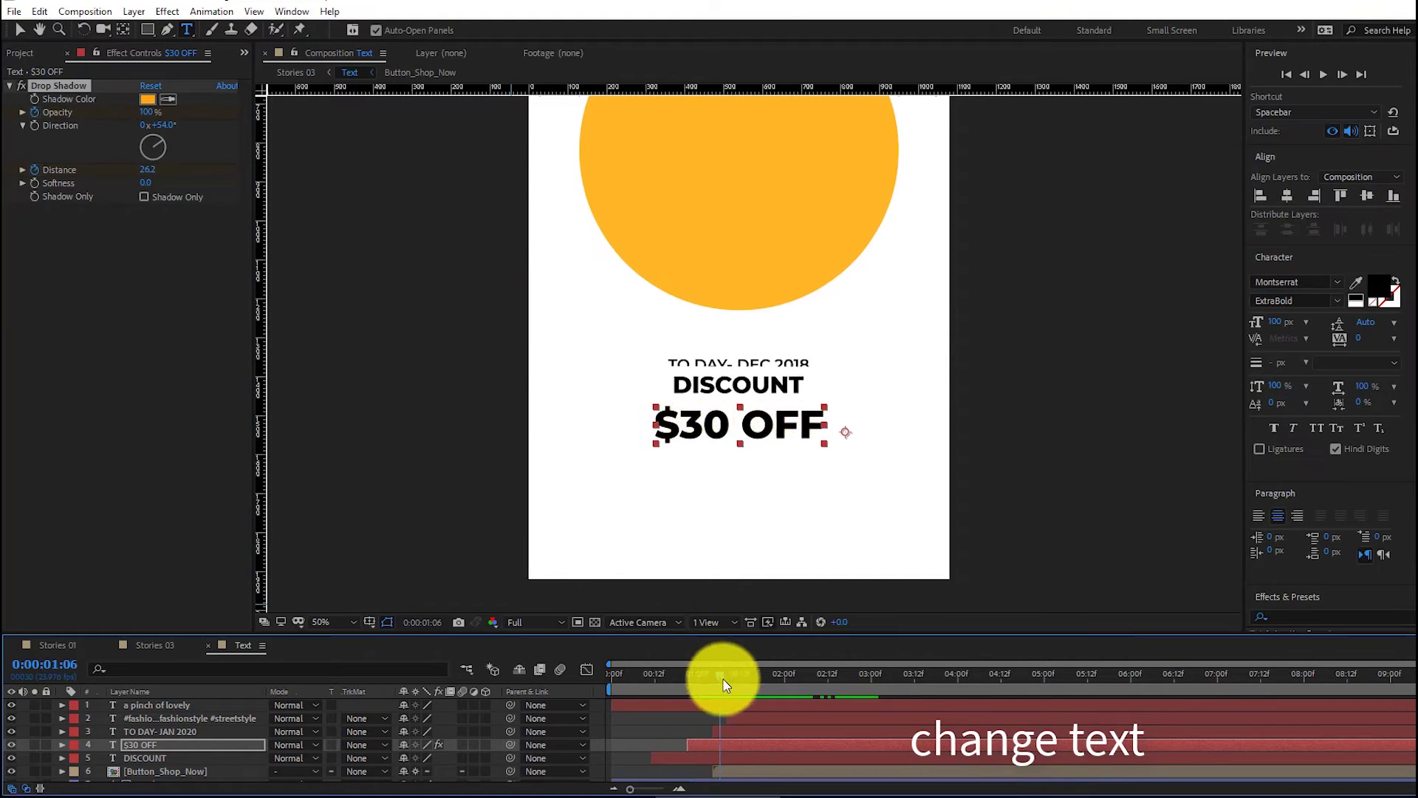
{"action": "left_click", "coordinate": [157, 771]}
Step: In Button_Shop_Now, try brown and green on the Base button fill, then keep the original orange
{"action": "double_click", "coordinate": [157, 771]}
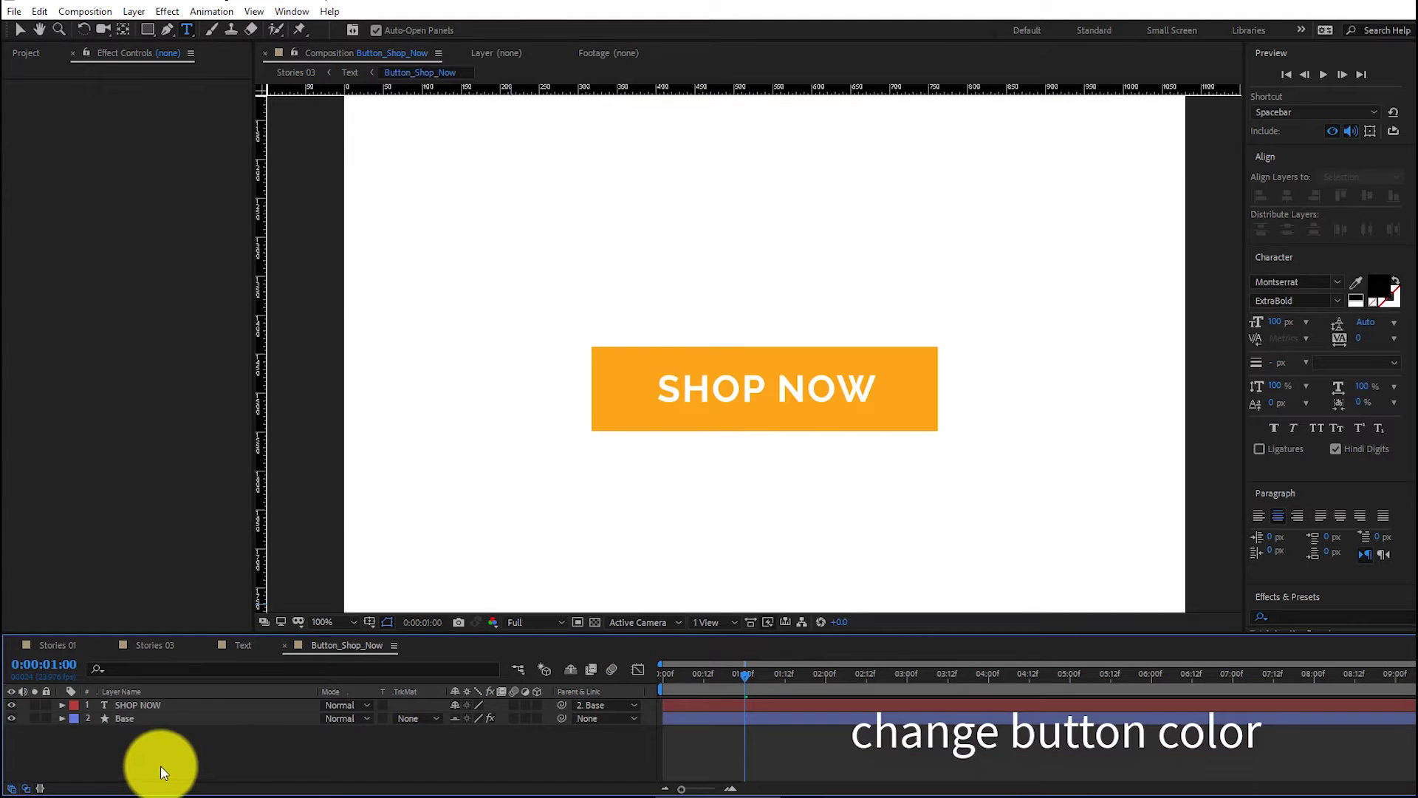
{"action": "left_click", "coordinate": [142, 718]}
{"action": "left_click", "coordinate": [148, 125]}
{"action": "left_click", "coordinate": [1203, 283]}
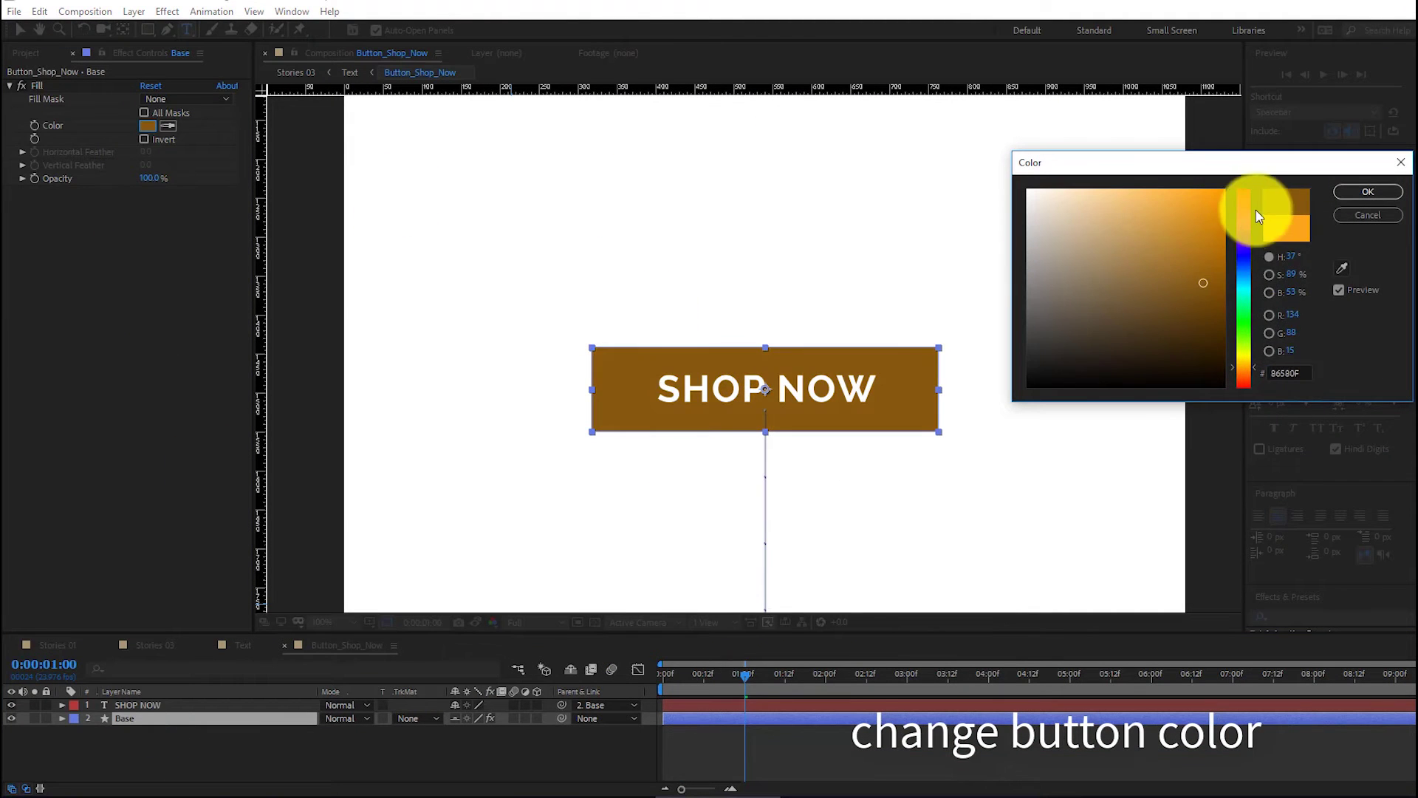
{"action": "left_click_drag", "start_coordinate": [1243, 325], "coordinate": [1244, 390]}
{"action": "left_click", "coordinate": [1187, 191]}
{"action": "left_click", "coordinate": [1140, 212]}
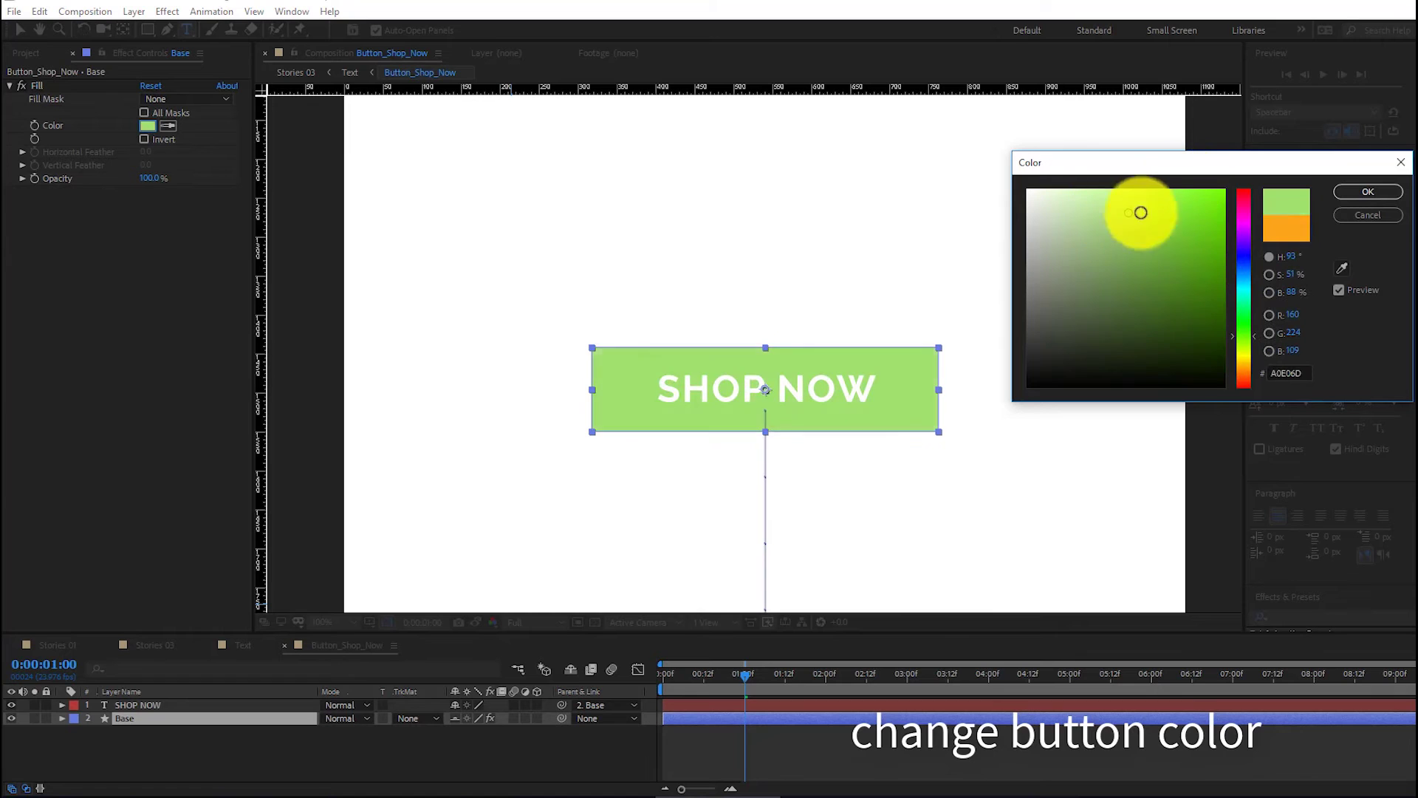
{"action": "left_click", "coordinate": [1285, 226]}
{"action": "left_click", "coordinate": [1399, 194]}
Step: Set the SHOP NOW text to Raleway ExtraBold and make it slightly smaller
{"action": "double_click", "coordinate": [148, 703]}
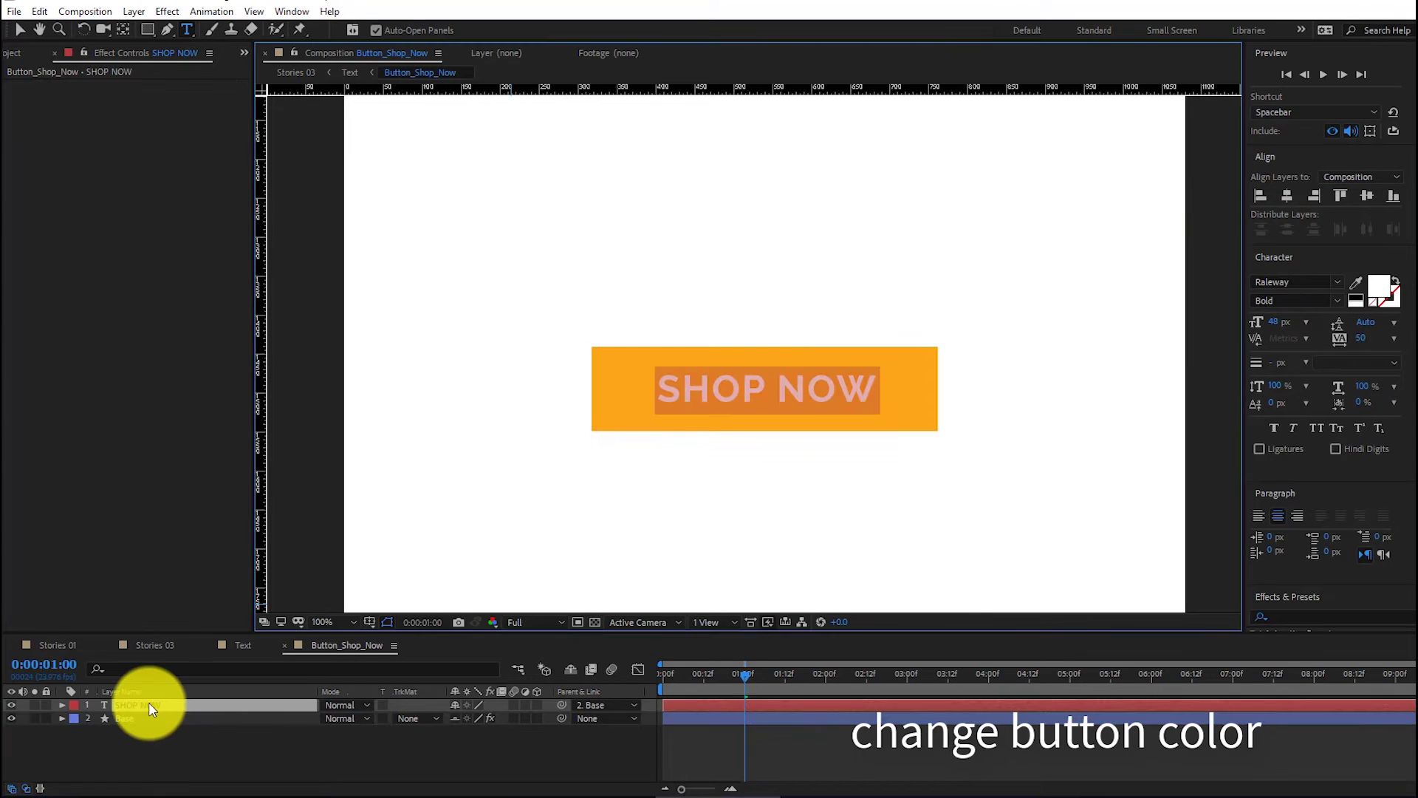
{"action": "left_click", "coordinate": [1336, 284]}
{"action": "scroll", "coordinate": [1223, 506], "scroll_direction": "up", "scroll_amount": 5}
{"action": "scroll", "coordinate": [1255, 362], "scroll_direction": "up", "scroll_amount": 5}
{"action": "left_click", "coordinate": [1256, 362]}
{"action": "left_click", "coordinate": [1336, 302]}
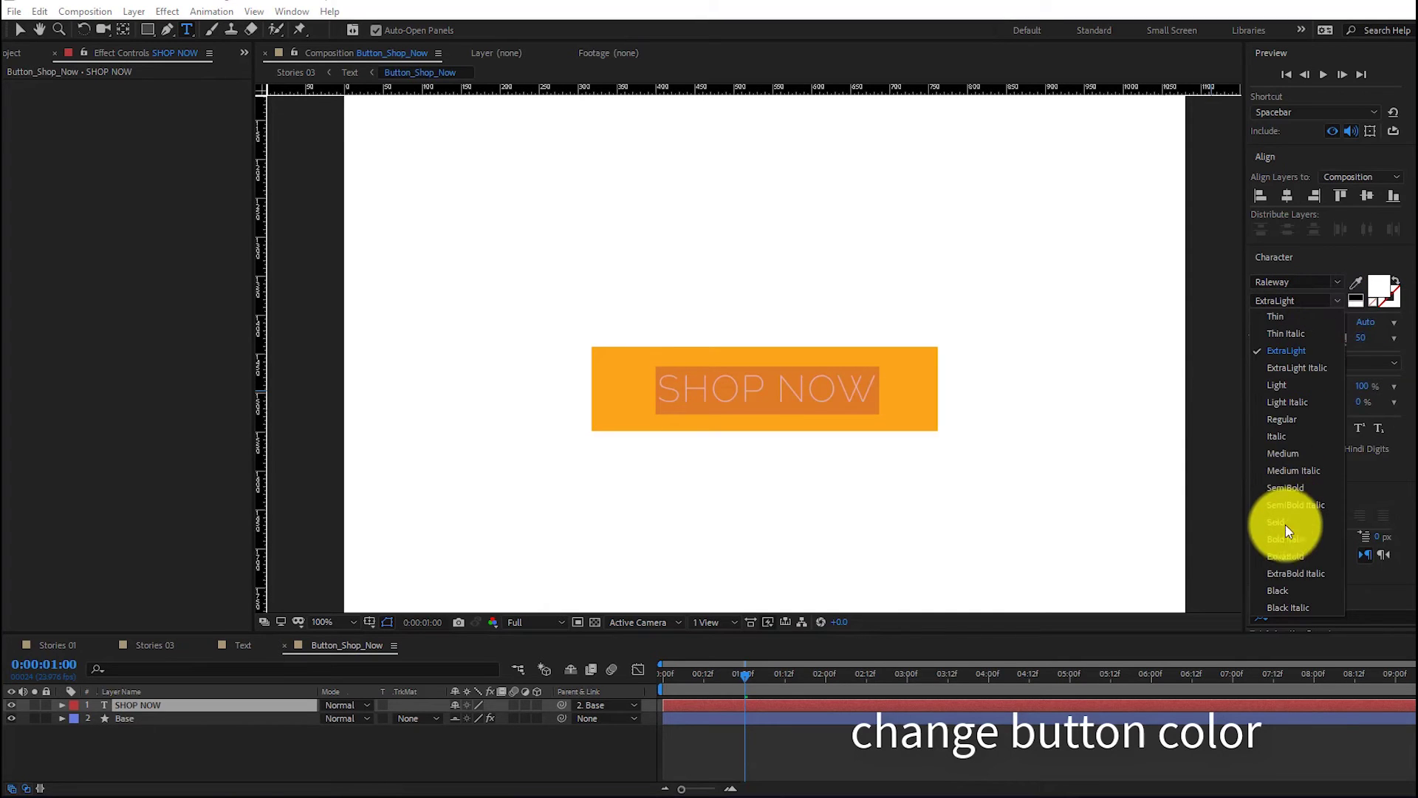
{"action": "left_click", "coordinate": [1285, 554]}
{"action": "left_click", "coordinate": [1336, 299]}
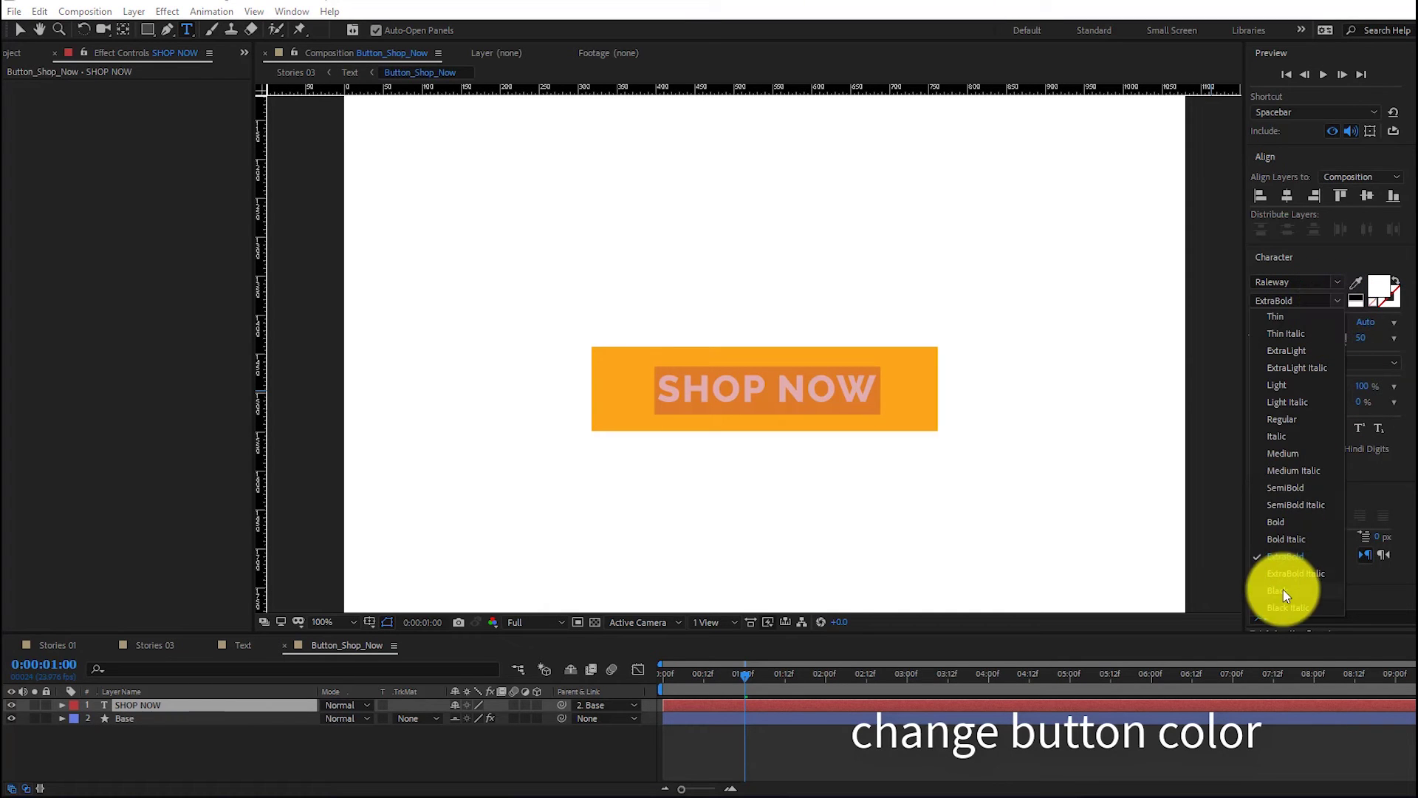
{"action": "key", "text": "Escape"}
{"action": "left_click_drag", "start_coordinate": [1275, 326], "coordinate": [1275, 325]}
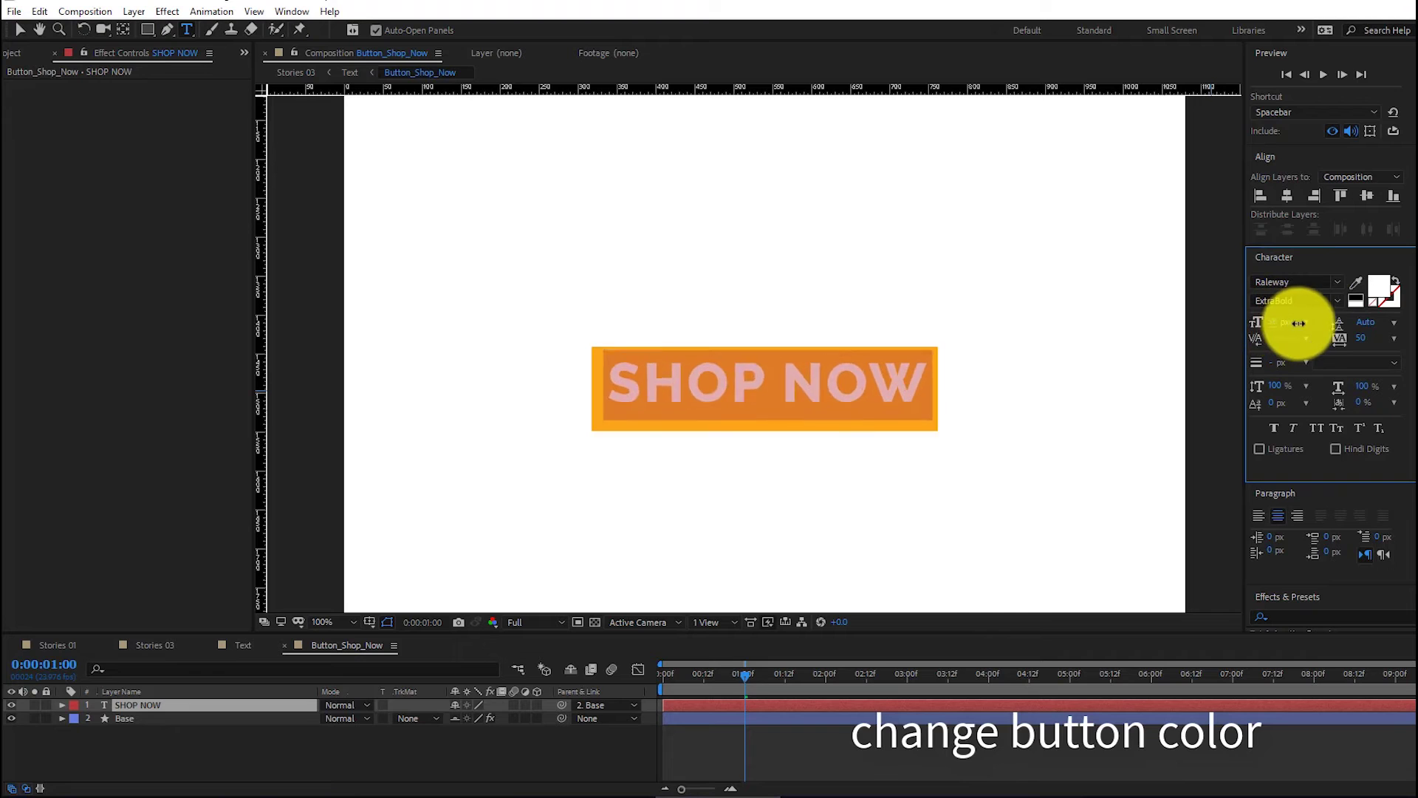
Step: Make the SHOP NOW text white and close the Button_Shop_Now composition
{"action": "left_click", "coordinate": [1379, 284]}
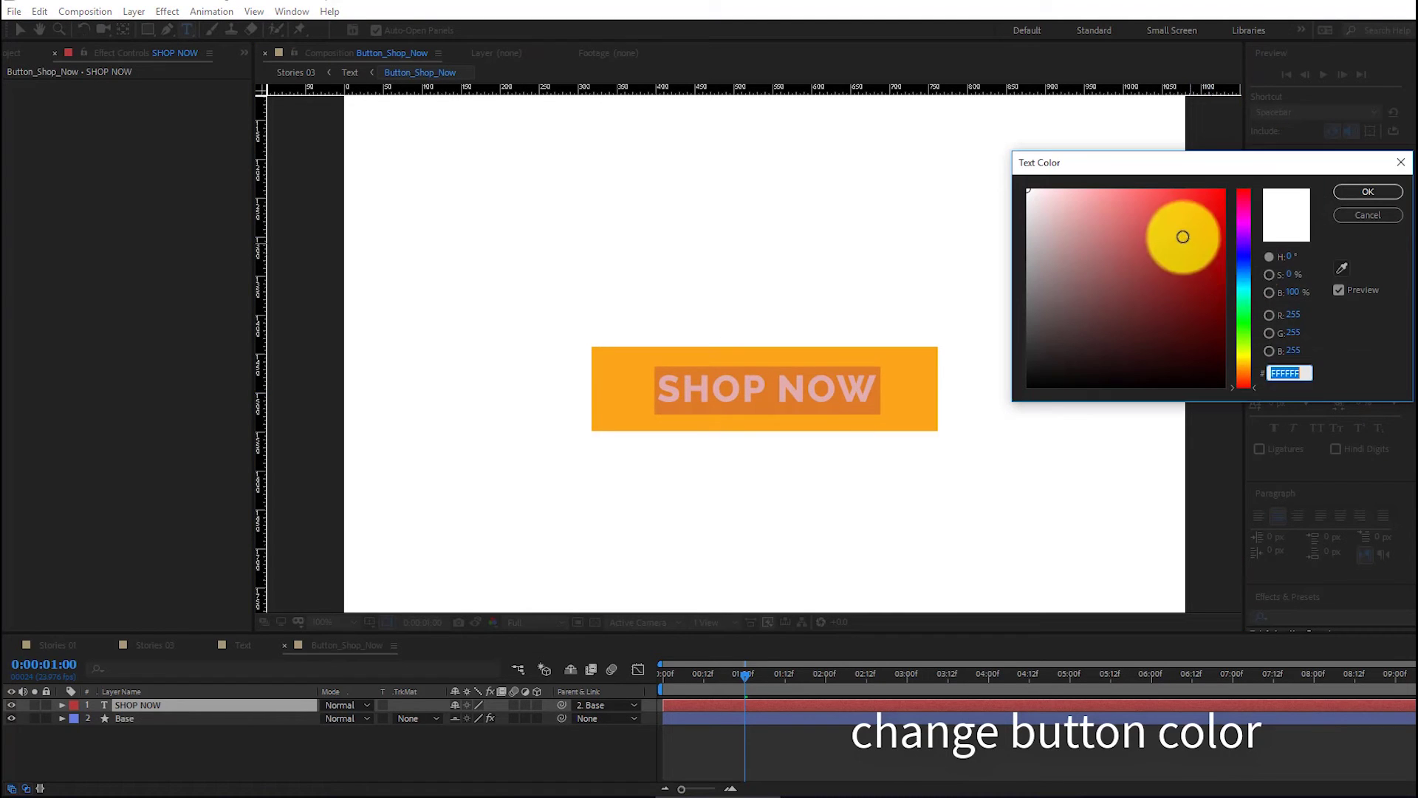
{"action": "left_click", "coordinate": [1193, 265]}
{"action": "left_click", "coordinate": [1243, 309]}
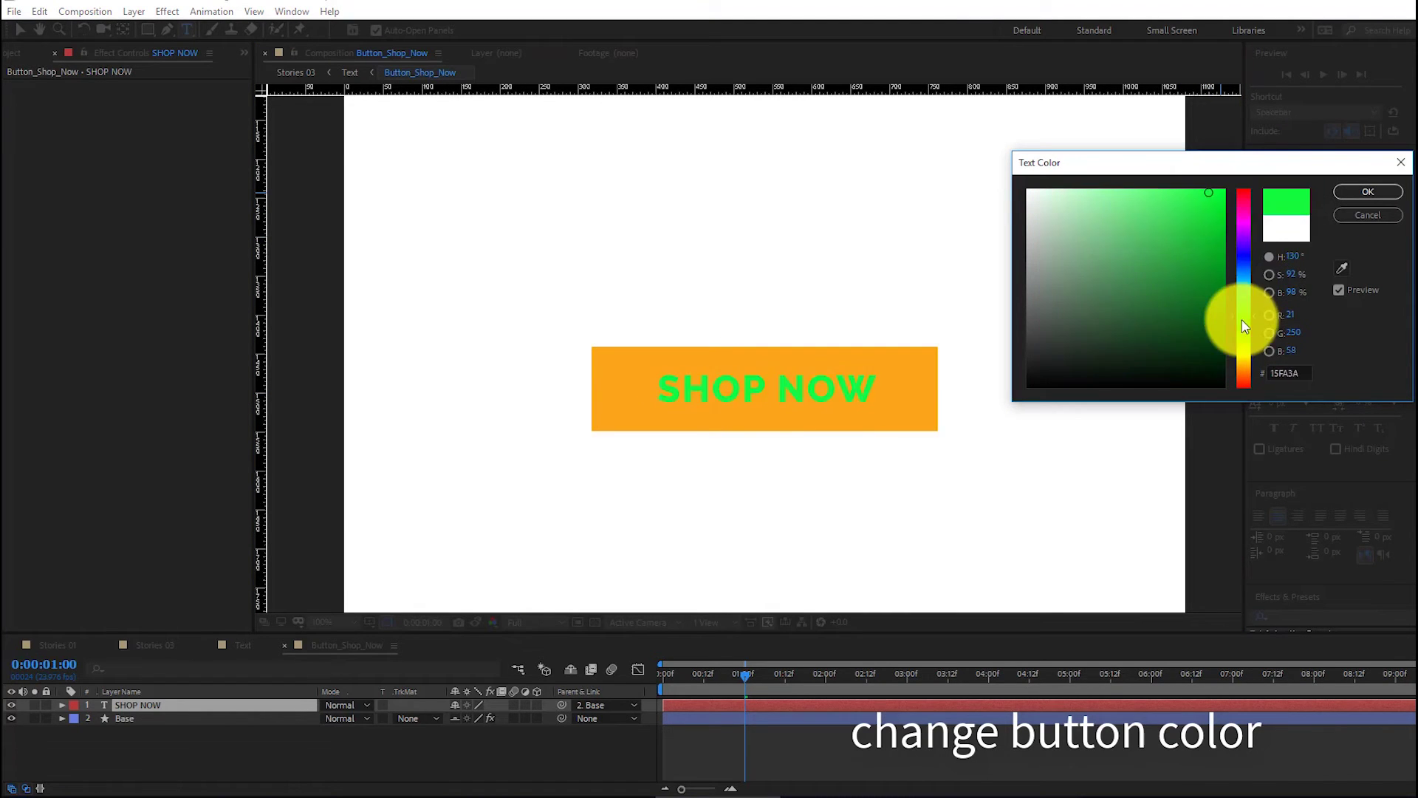
{"action": "left_click_drag", "start_coordinate": [1241, 316], "coordinate": [1243, 248]}
{"action": "left_click_drag", "start_coordinate": [1088, 212], "coordinate": [1026, 189]}
{"action": "left_click", "coordinate": [1367, 192]}
{"action": "left_click", "coordinate": [17, 31]}
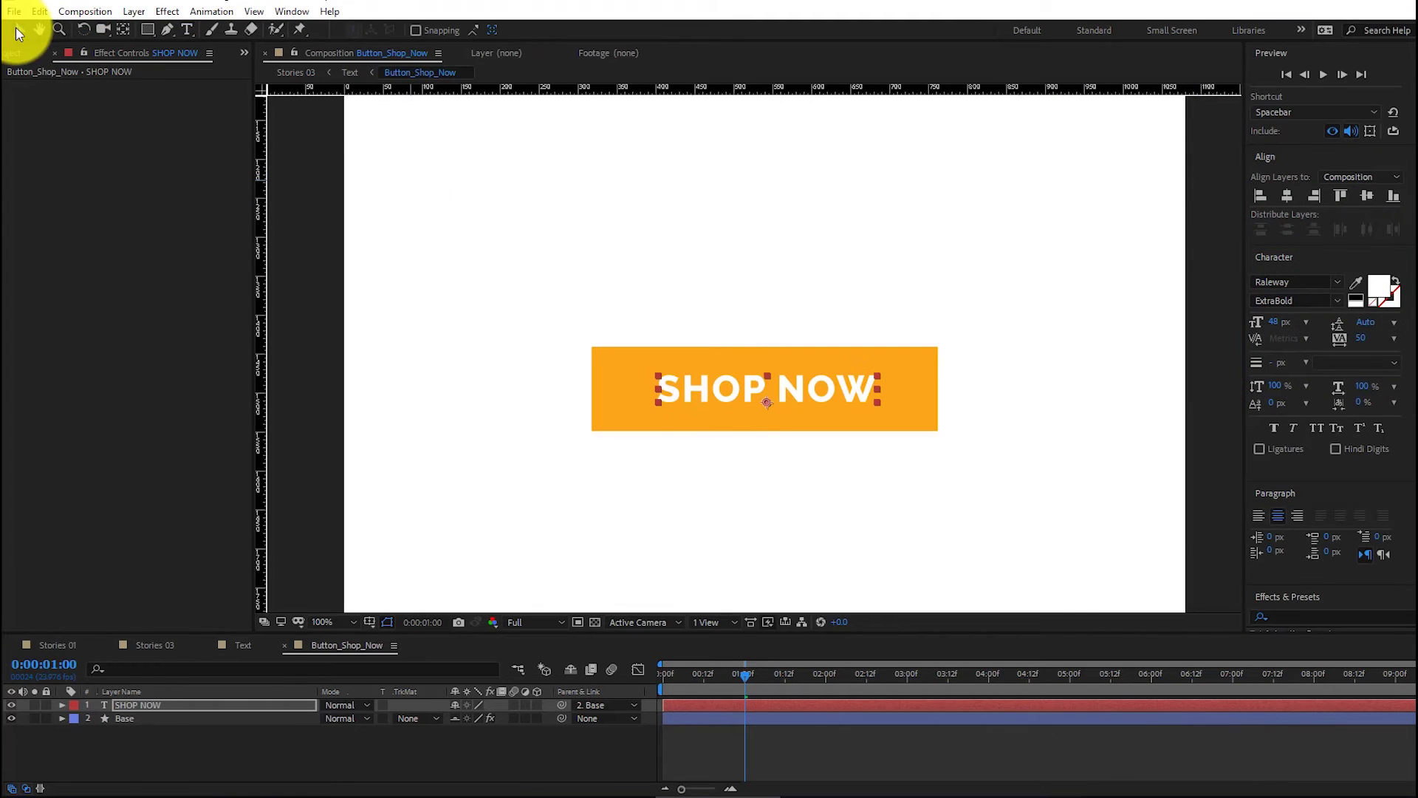
{"action": "left_click", "coordinate": [284, 645]}
Step: In Stories 03's Text composition, open the image placeholder and import the woman-with-orange photo
{"action": "left_click", "coordinate": [208, 645]}
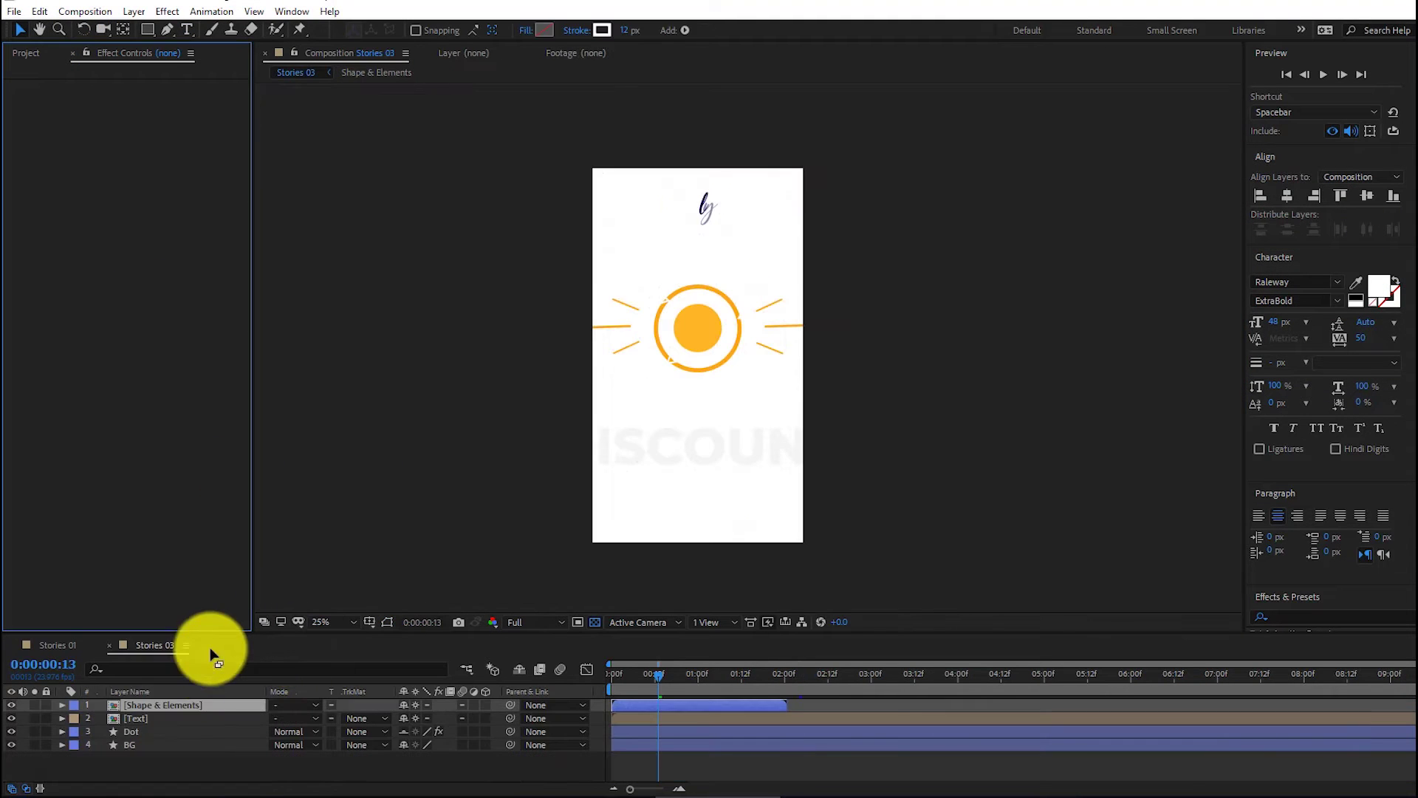
{"action": "double_click", "coordinate": [142, 718]}
{"action": "left_click", "coordinate": [147, 770]}
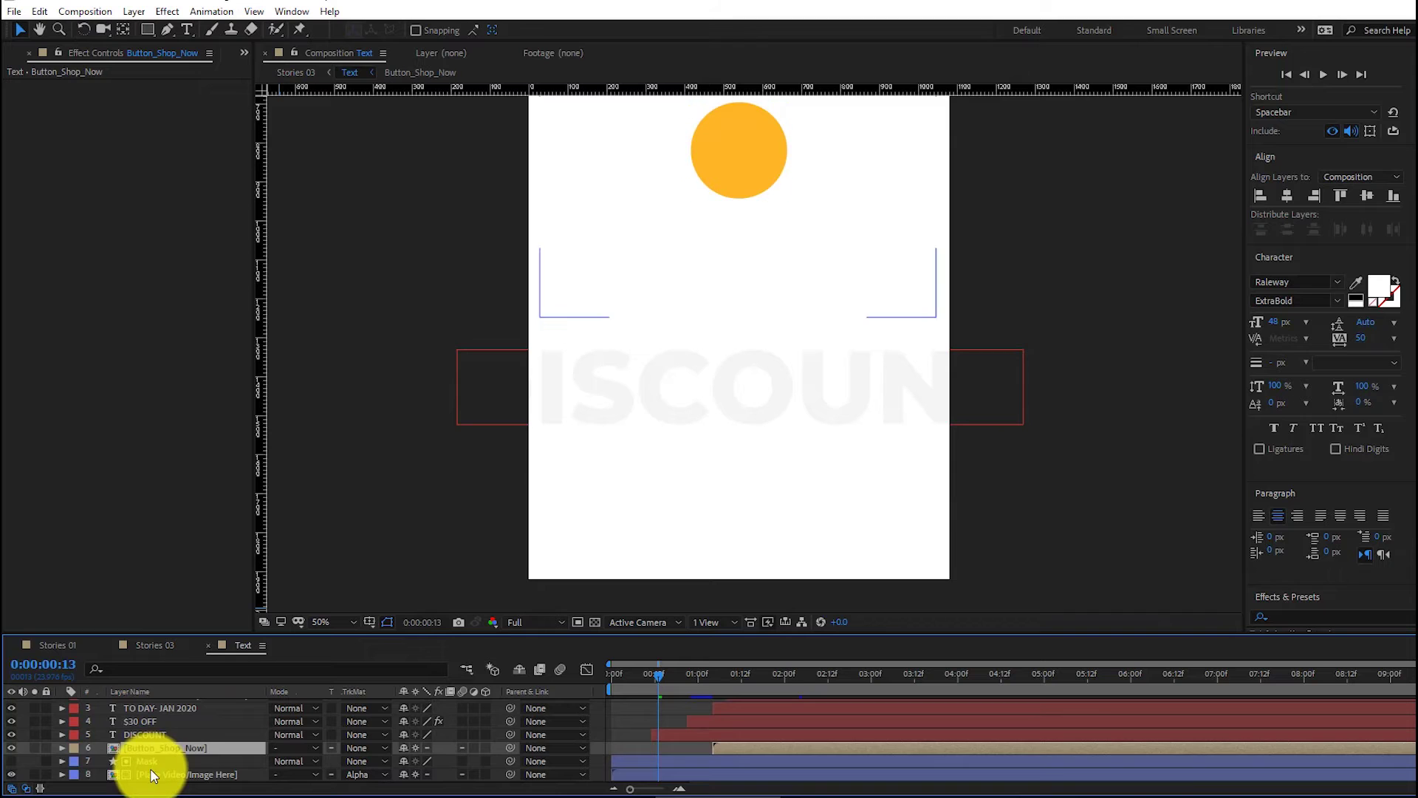
{"action": "left_click_drag", "start_coordinate": [659, 673], "coordinate": [749, 674]}
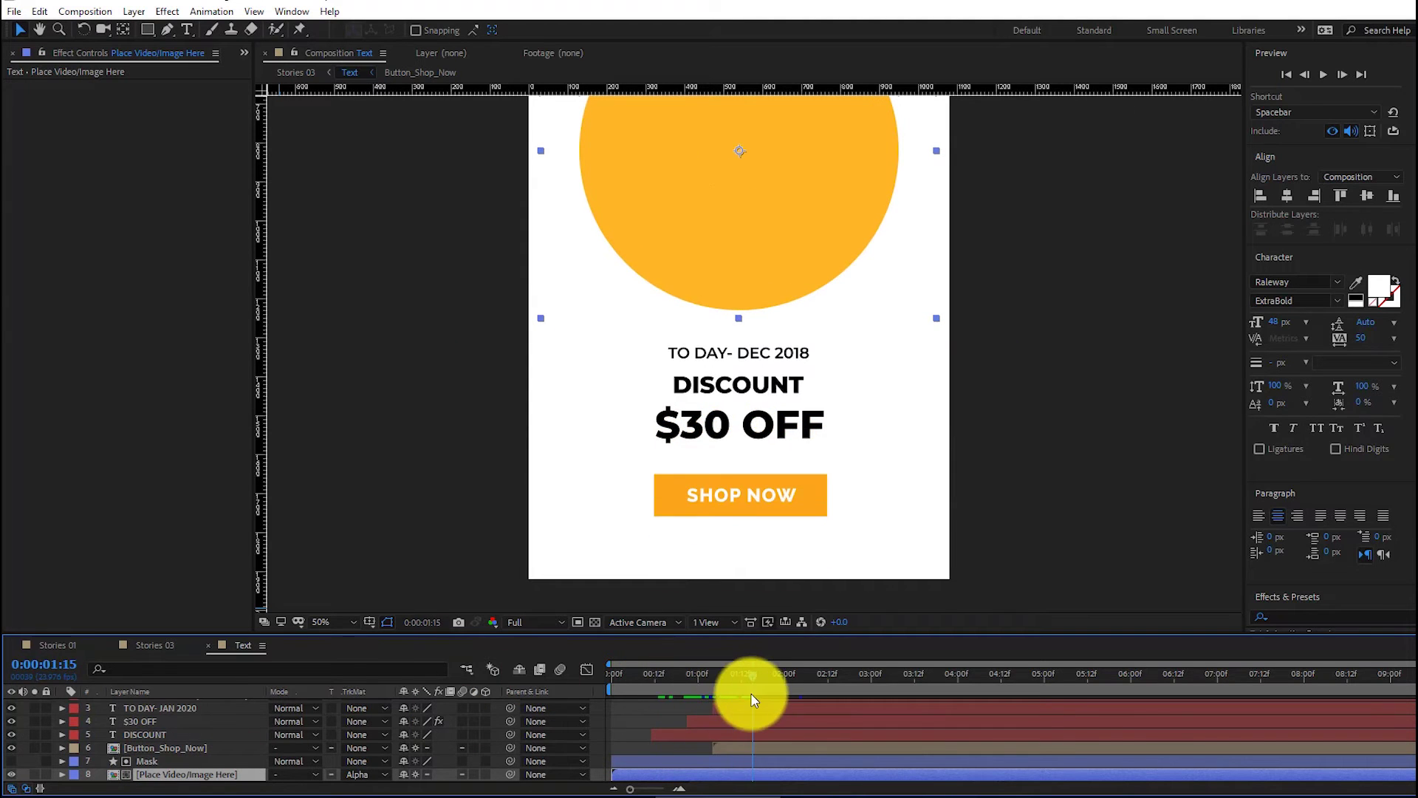
{"action": "double_click", "coordinate": [180, 774]}
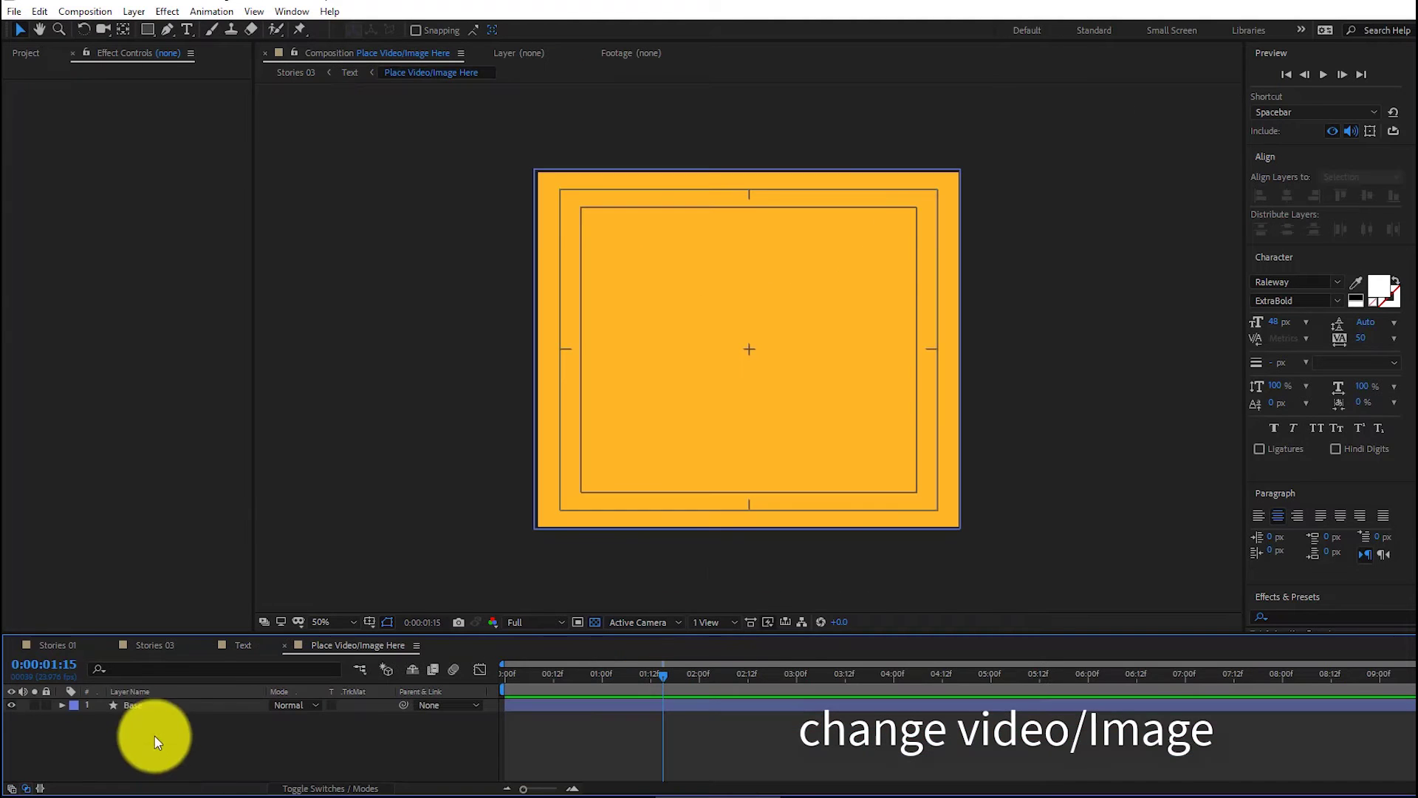
{"action": "left_click", "coordinate": [28, 53]}
{"action": "double_click", "coordinate": [126, 582]}
{"action": "left_click", "coordinate": [828, 348]}
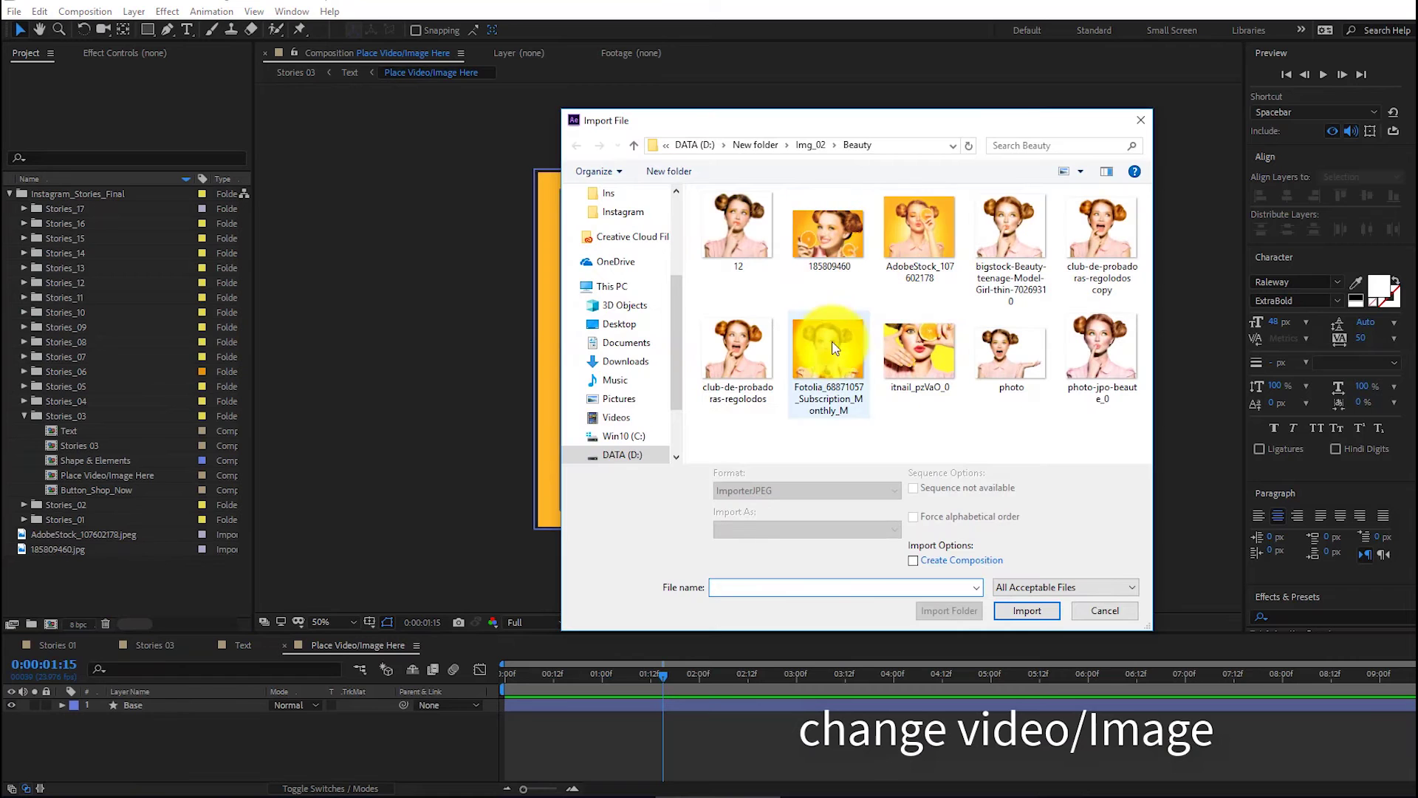
{"action": "left_click", "coordinate": [1026, 610]}
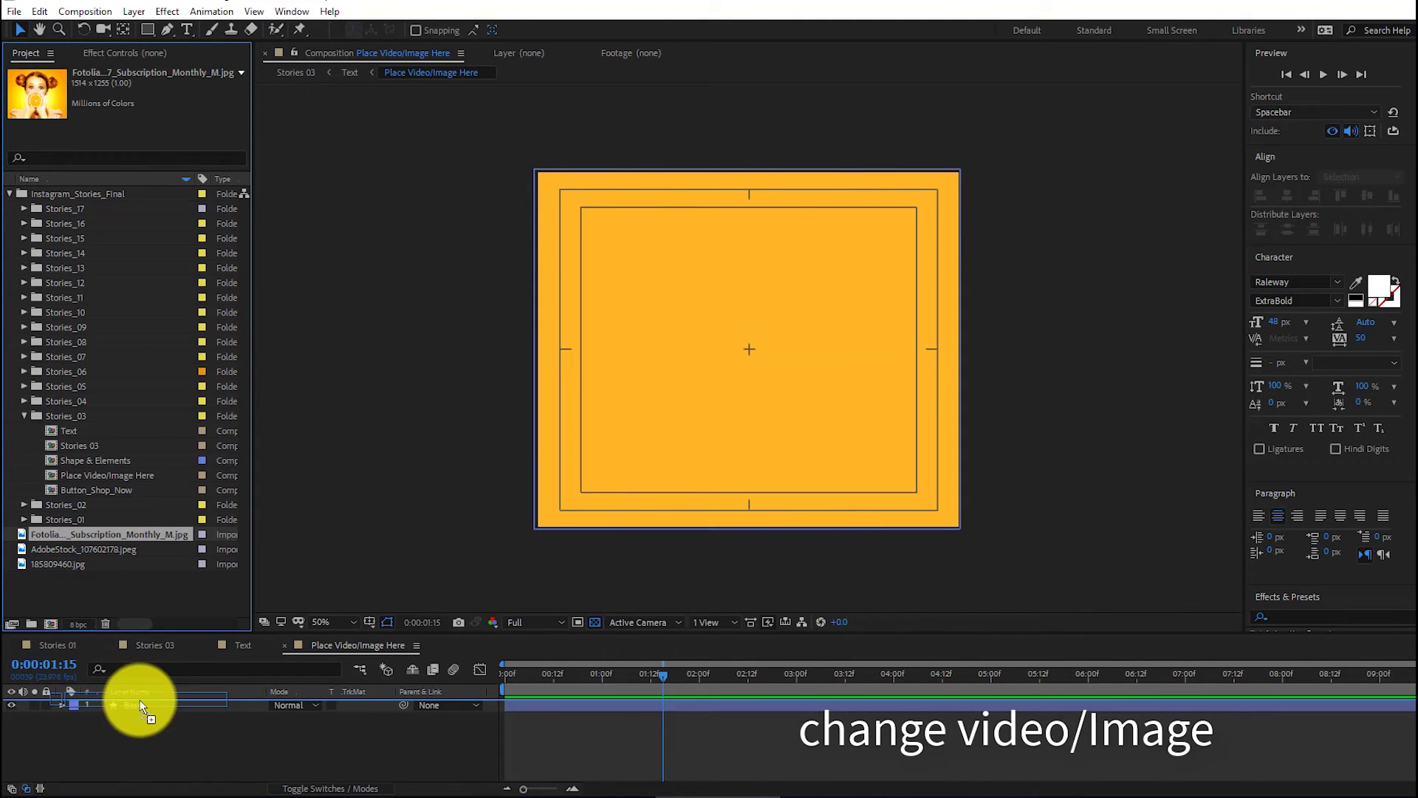
Step: Place the Fotolia photo in the placeholder and scale it down to fit the frame
{"action": "left_click_drag", "start_coordinate": [113, 574], "coordinate": [140, 699]}
{"action": "left_click", "coordinate": [62, 707]}
{"action": "left_click_drag", "start_coordinate": [316, 751], "coordinate": [289, 737]}
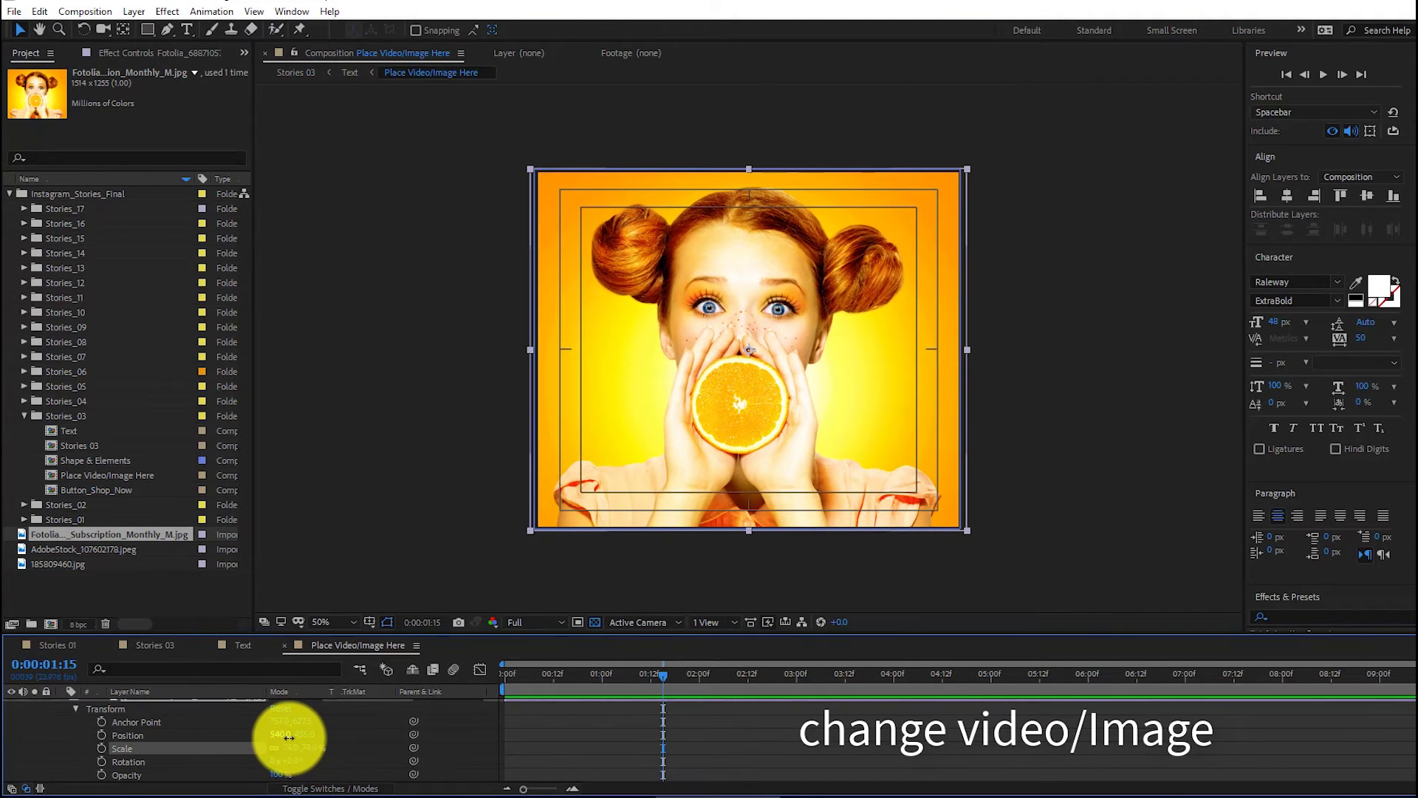
{"action": "left_click", "coordinate": [275, 647]}
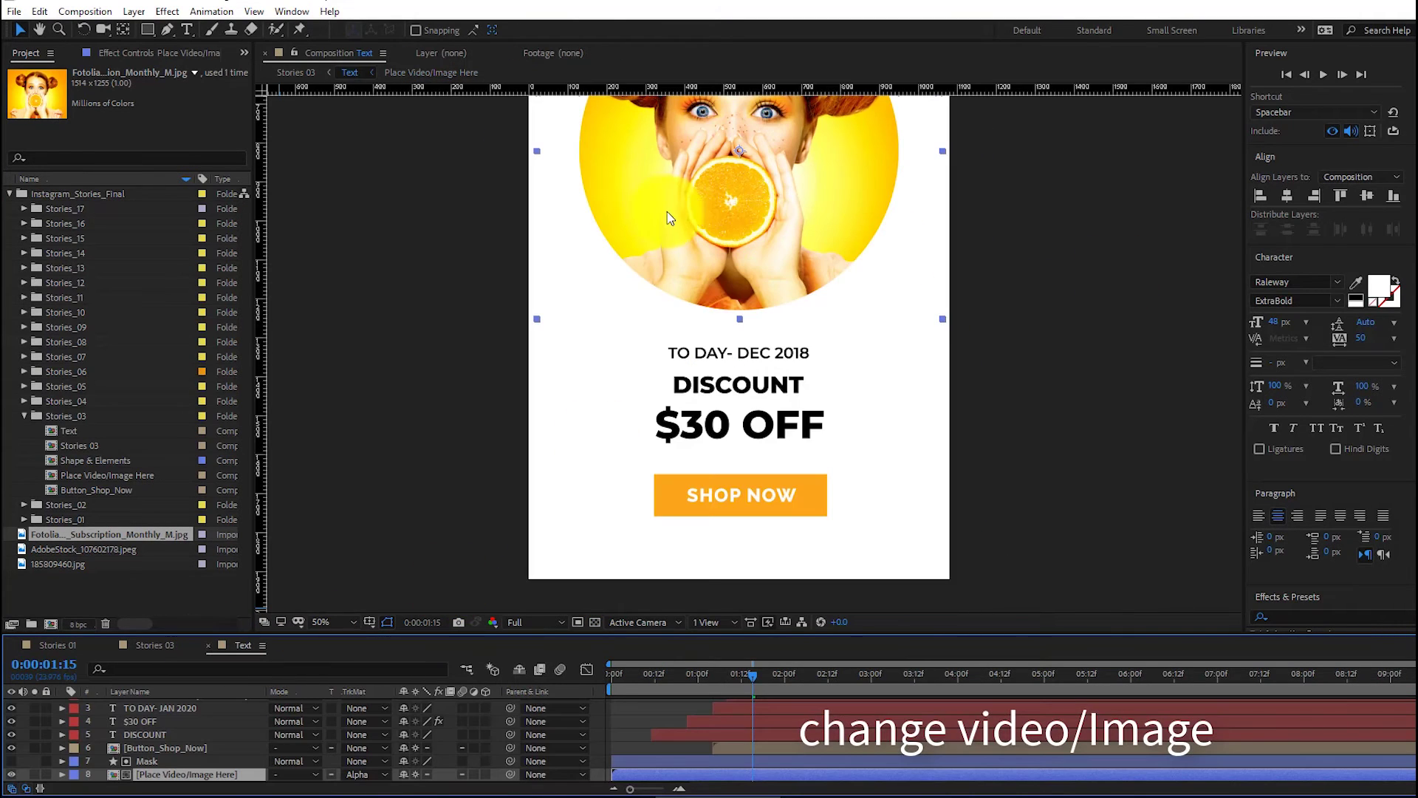
Step: Zoom the view out to 33.3% and preview the Stories 03 animation from the start
{"action": "left_click", "coordinate": [39, 30]}
{"action": "mouse_move", "coordinate": [796, 239]}
{"action": "left_mouse_down"}
{"action": "mouse_move", "coordinate": [804, 315]}
{"action": "mouse_move", "coordinate": [875, 318]}
{"action": "left_mouse_up"}
{"action": "left_click", "coordinate": [368, 626]}
{"action": "left_click", "coordinate": [334, 467]}
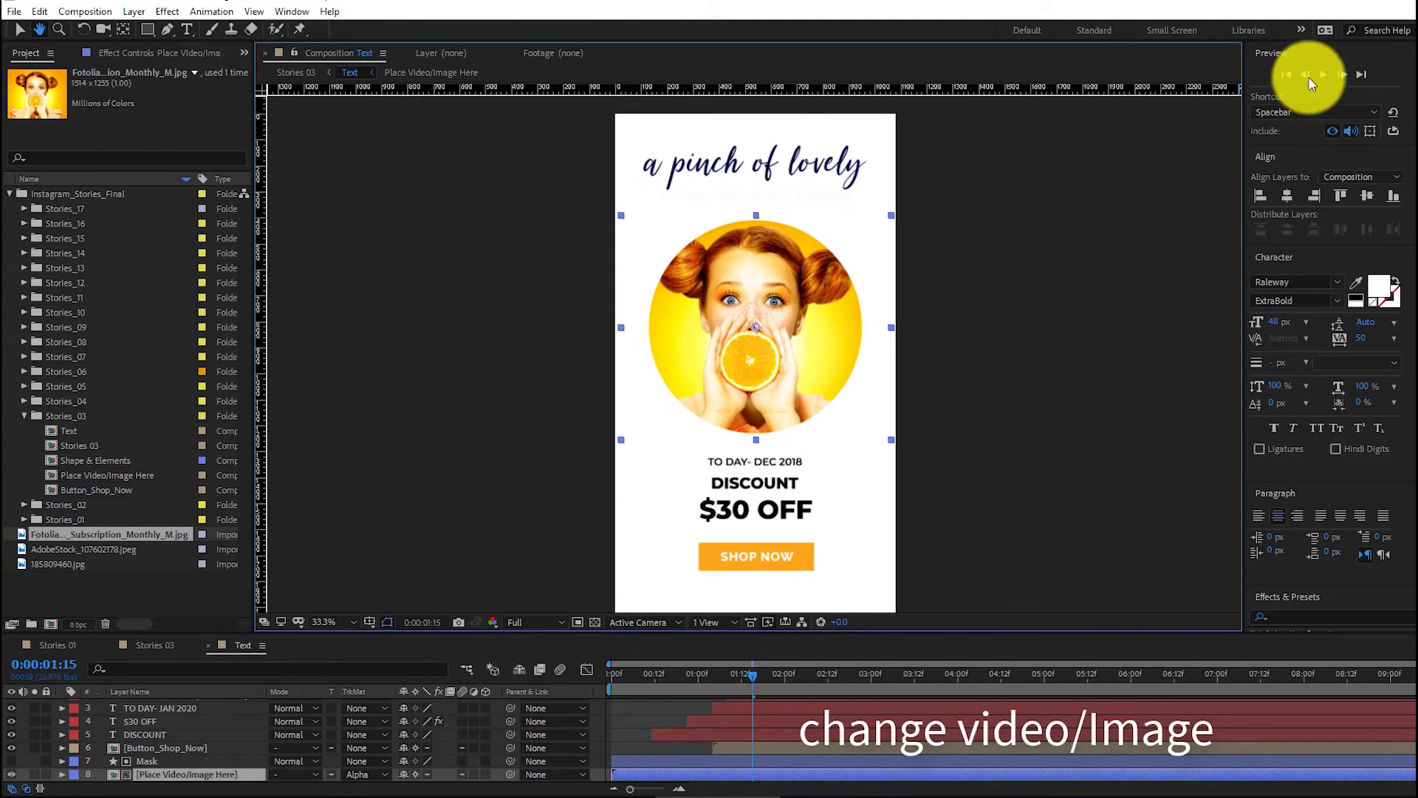
{"action": "left_click", "coordinate": [611, 675]}
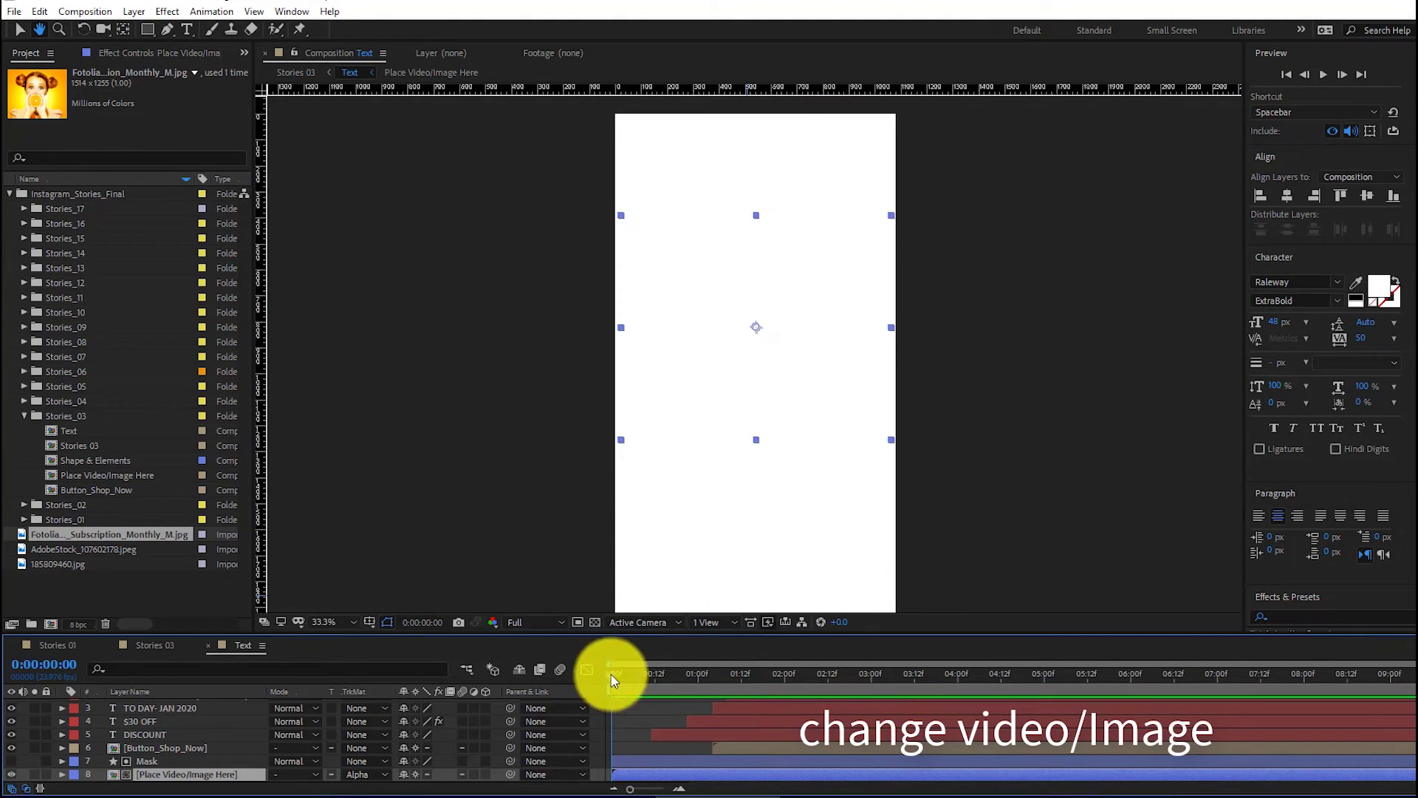
{"action": "left_click", "coordinate": [1321, 73]}
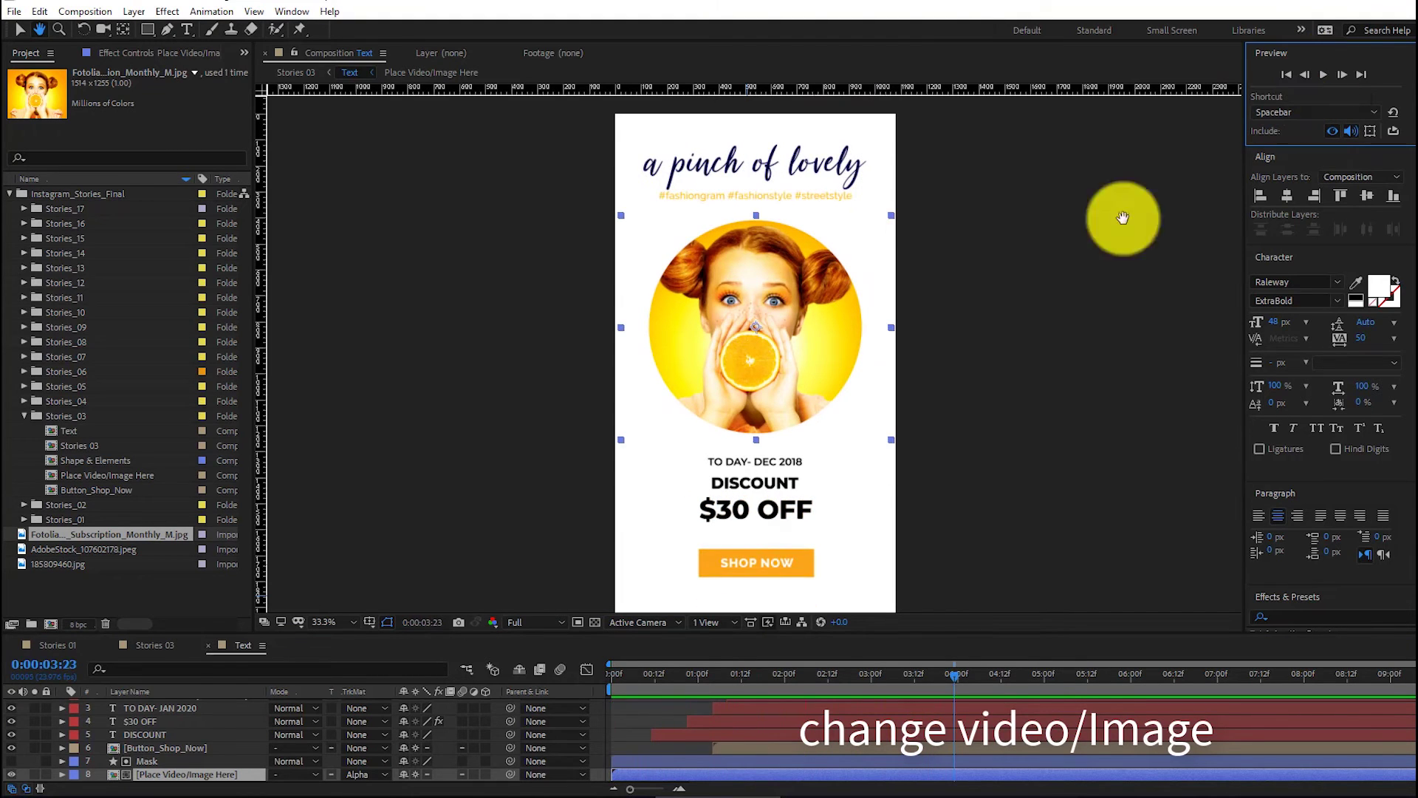
Step: Close Stories 03 and open the Stories 07 composition, scrubbing through its animation
{"action": "left_click", "coordinate": [209, 645]}
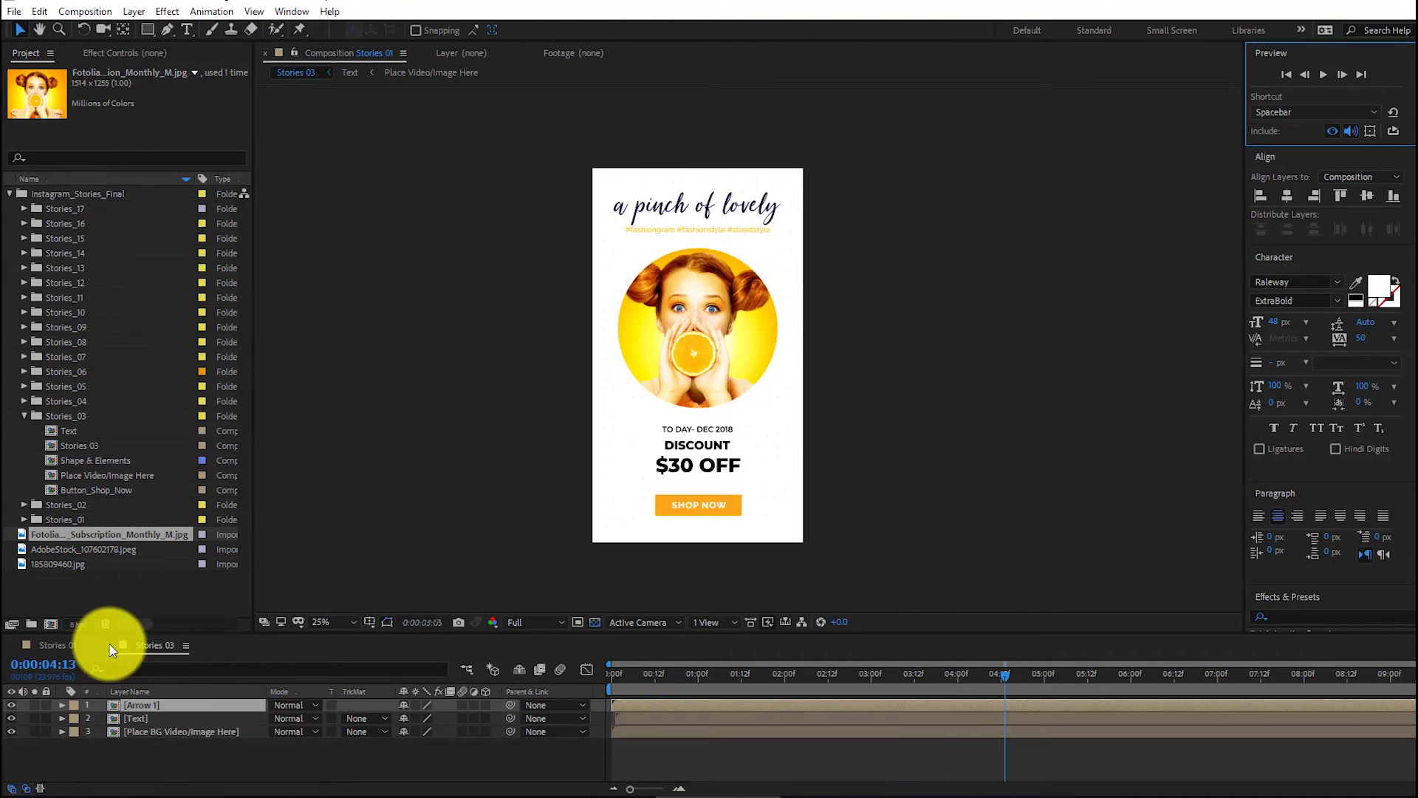
{"action": "left_click", "coordinate": [109, 647]}
{"action": "left_click", "coordinate": [25, 415]}
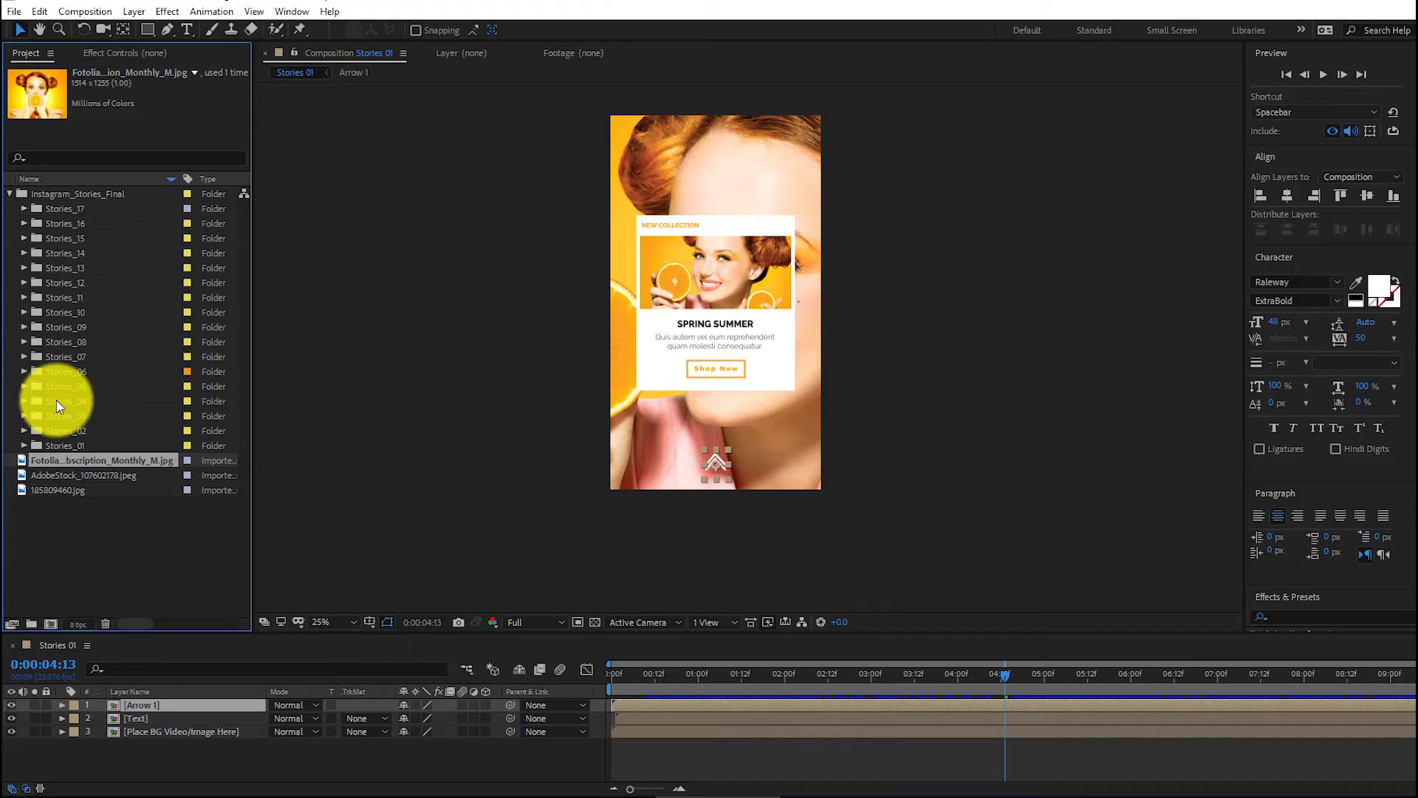
{"action": "left_click", "coordinate": [61, 355]}
{"action": "double_click", "coordinate": [61, 356]}
{"action": "double_click", "coordinate": [80, 385]}
{"action": "left_click_drag", "start_coordinate": [627, 664], "coordinate": [920, 704]}
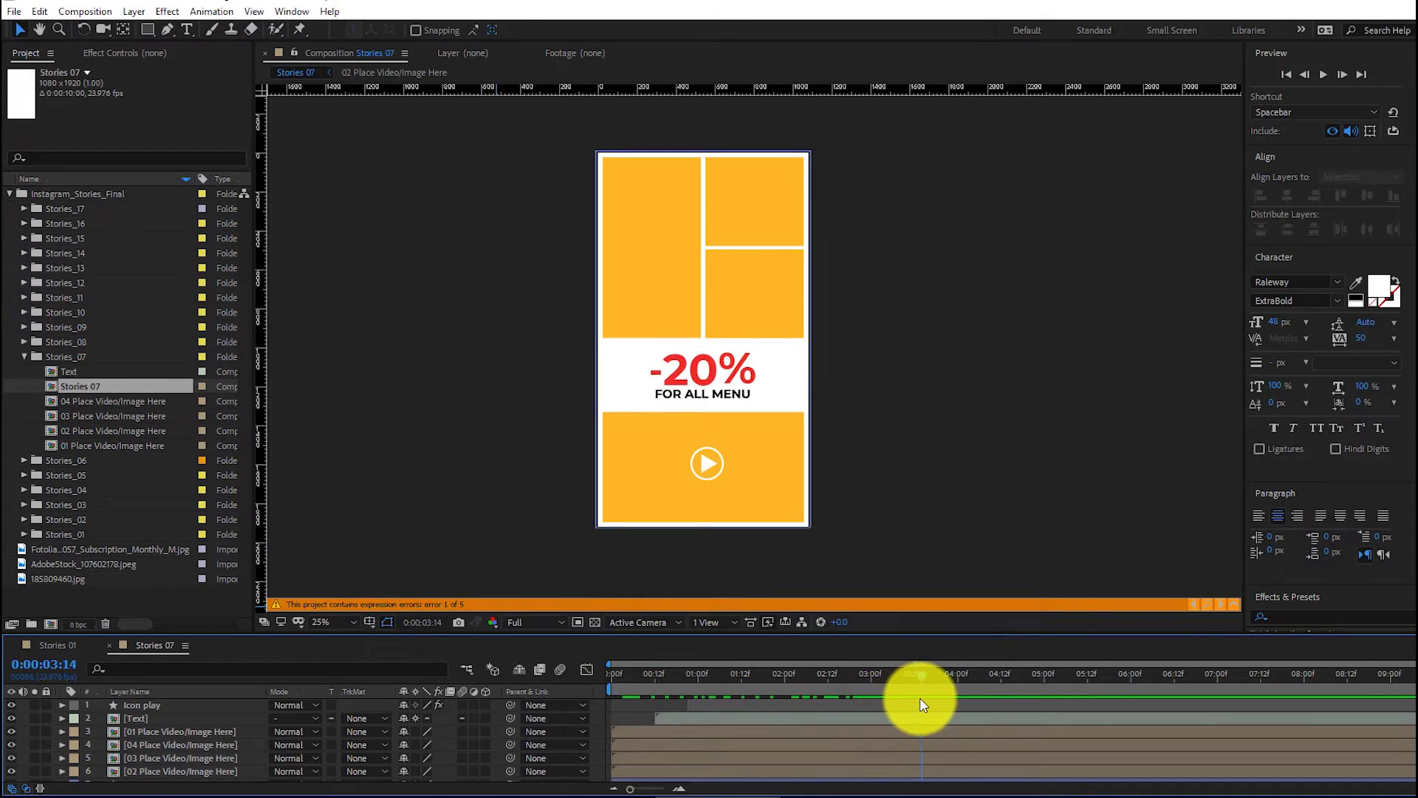
Step: In the first image placeholder, import the orange bowl, purple cabbage and another Food photo
{"action": "double_click", "coordinate": [214, 731]}
{"action": "double_click", "coordinate": [43, 593]}
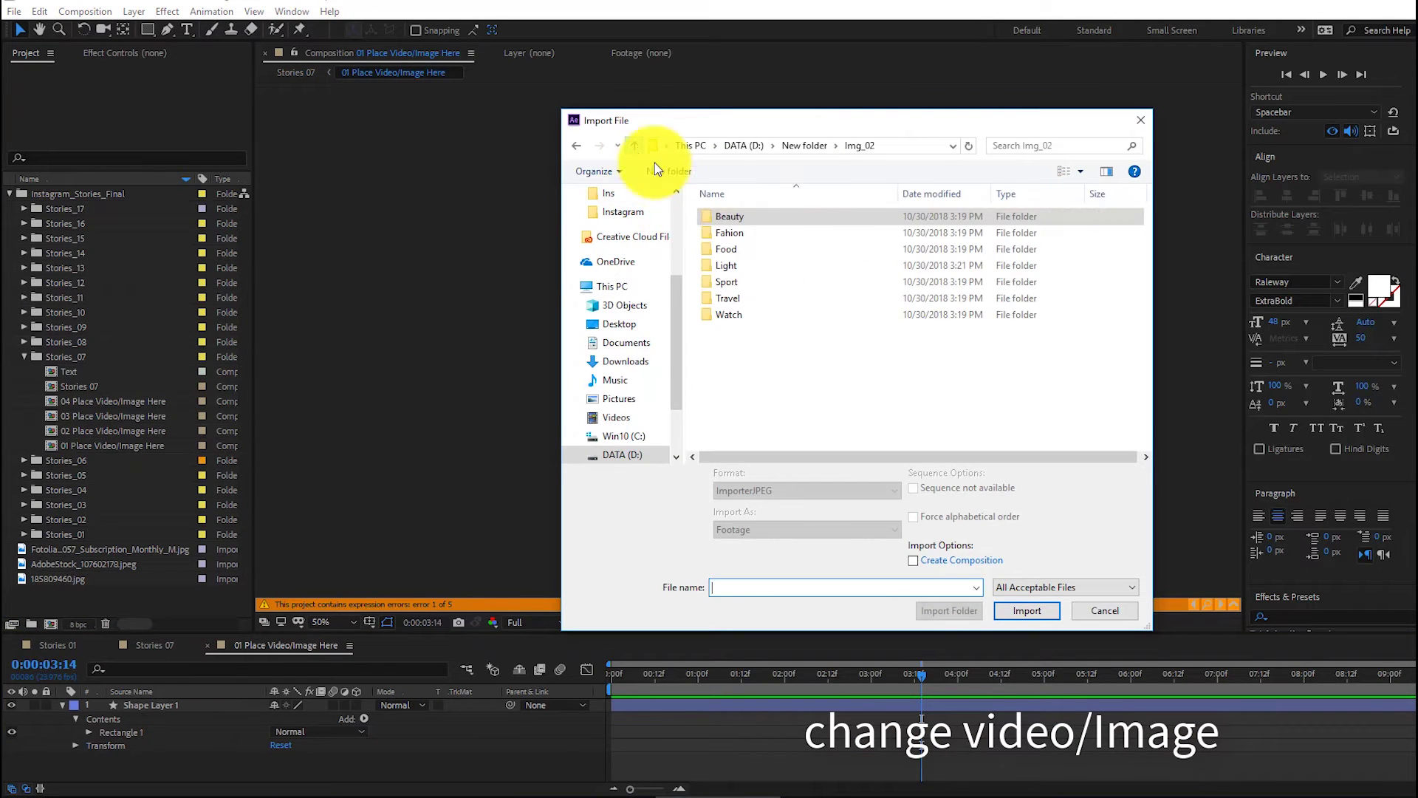
{"action": "double_click", "coordinate": [734, 249]}
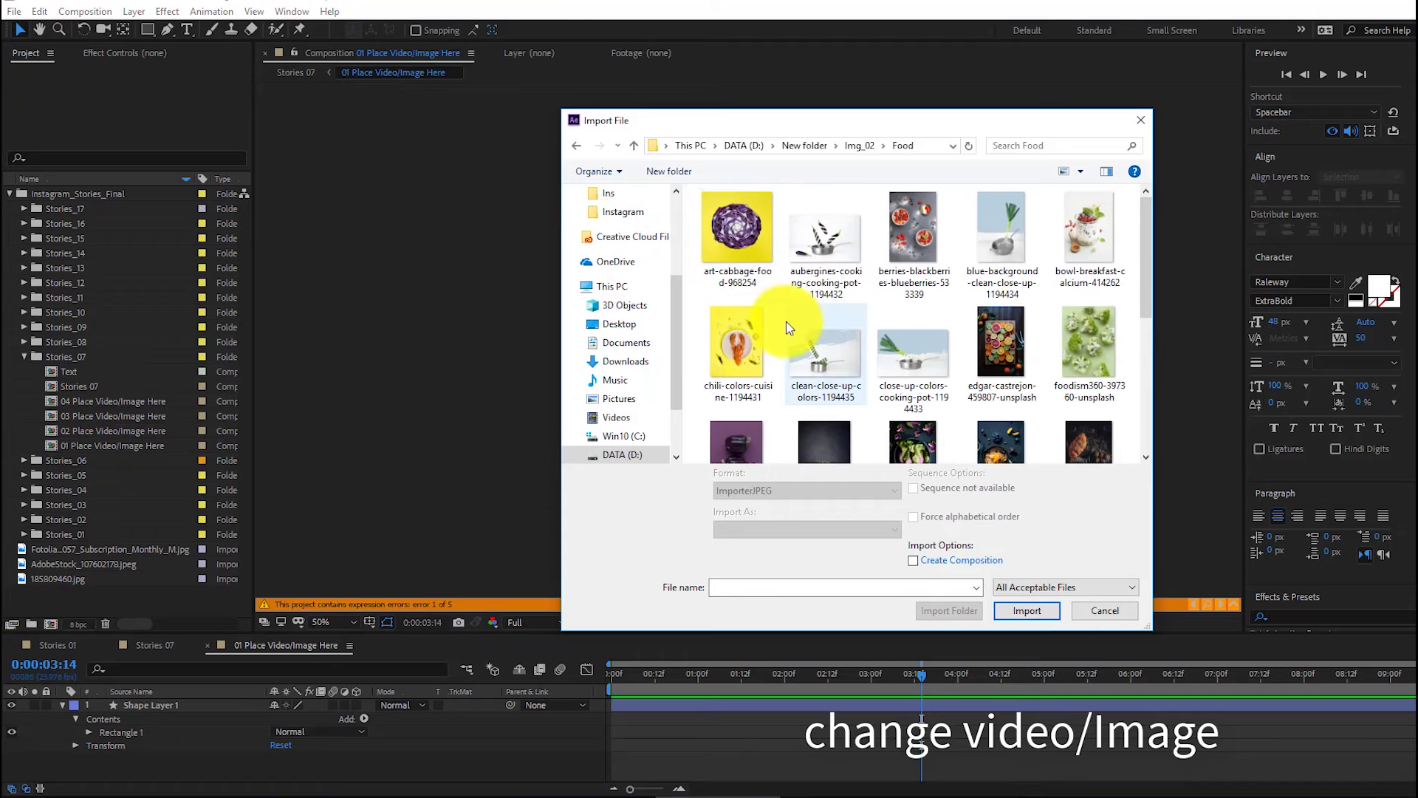
{"action": "scroll", "coordinate": [785, 324], "scroll_direction": "down", "scroll_amount": 4}
{"action": "left_click", "coordinate": [757, 325]}
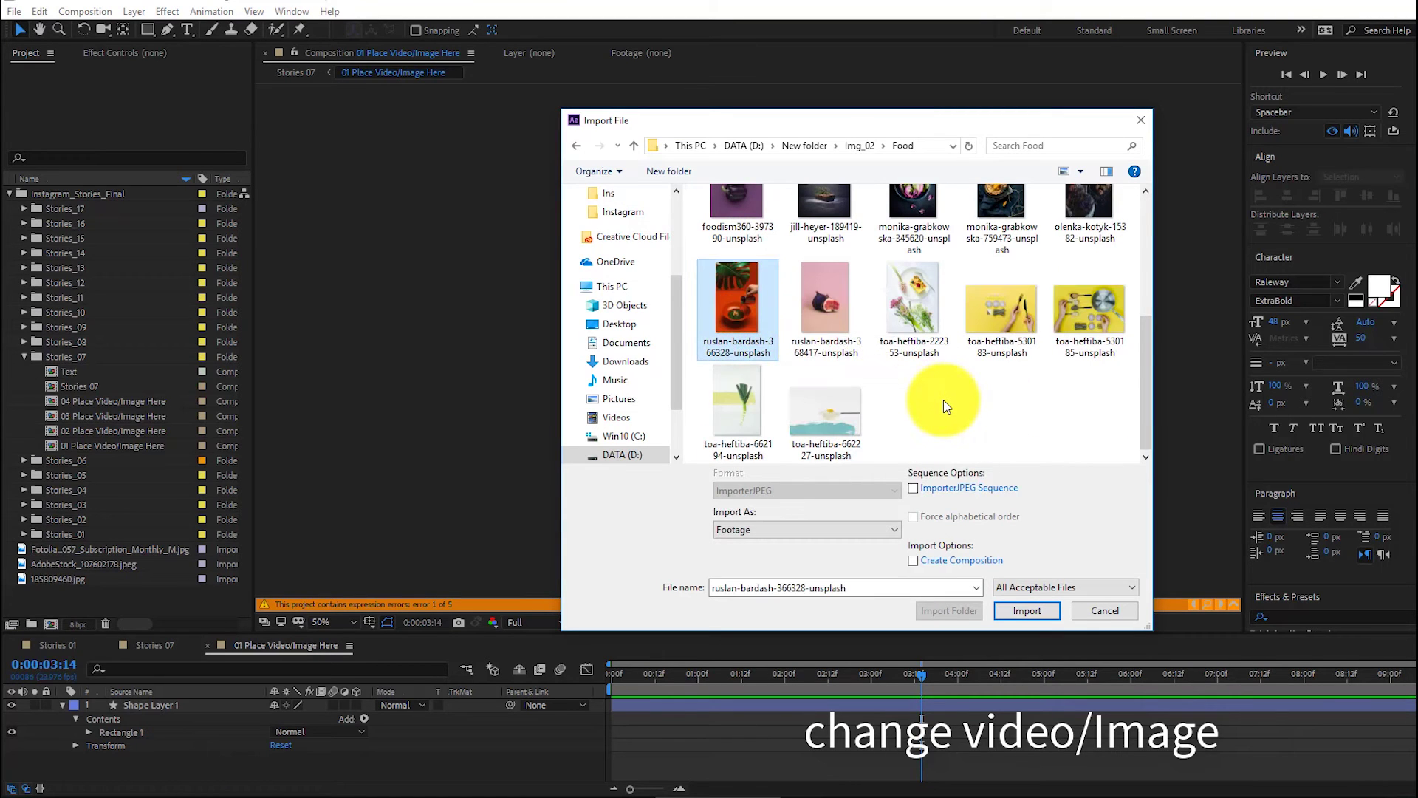
{"action": "scroll", "coordinate": [831, 305], "scroll_direction": "up", "scroll_amount": 2}
{"action": "scroll", "coordinate": [831, 306], "scroll_direction": "up", "scroll_amount": 3}
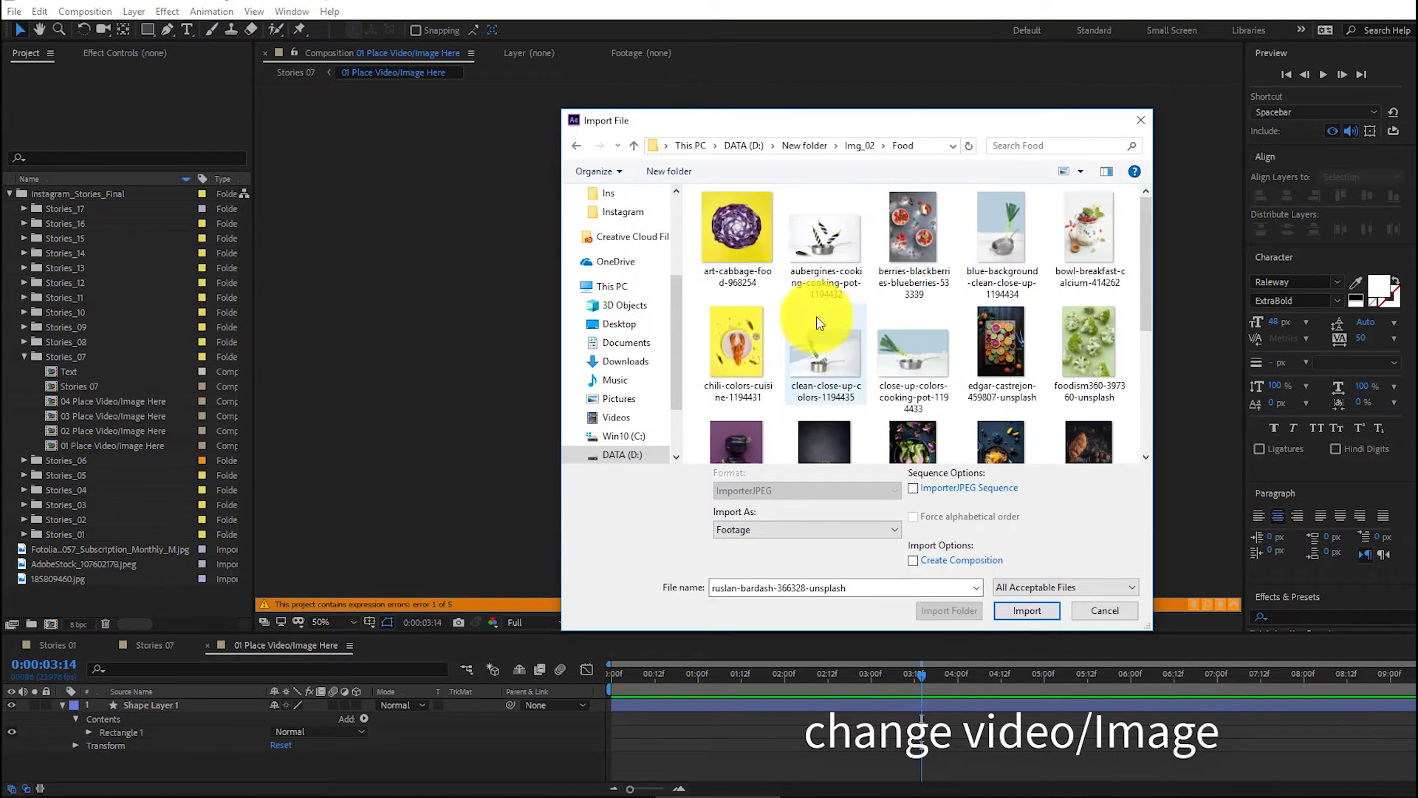
{"action": "left_click", "coordinate": [735, 245], "text": "ctrl"}
{"action": "left_click", "coordinate": [748, 444], "text": "ctrl"}
{"action": "scroll", "coordinate": [748, 444], "scroll_direction": "down", "scroll_amount": 1}
{"action": "left_click", "coordinate": [1026, 604]}
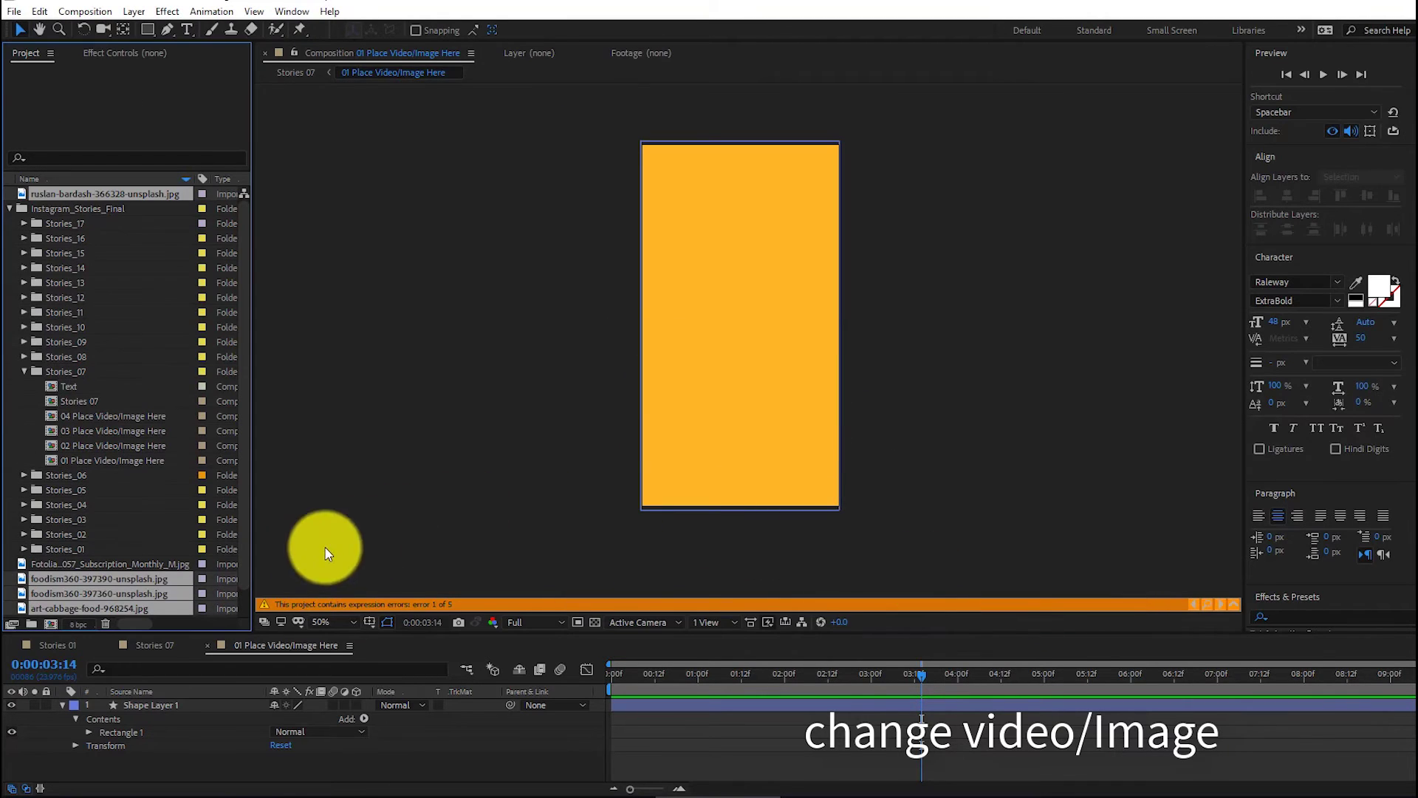
Step: Place the orange bowl photo in the slot, scale it to 12%, and preview Stories 07
{"action": "scroll", "coordinate": [174, 544], "scroll_direction": "down", "scroll_amount": 1}
{"action": "left_click", "coordinate": [63, 706]}
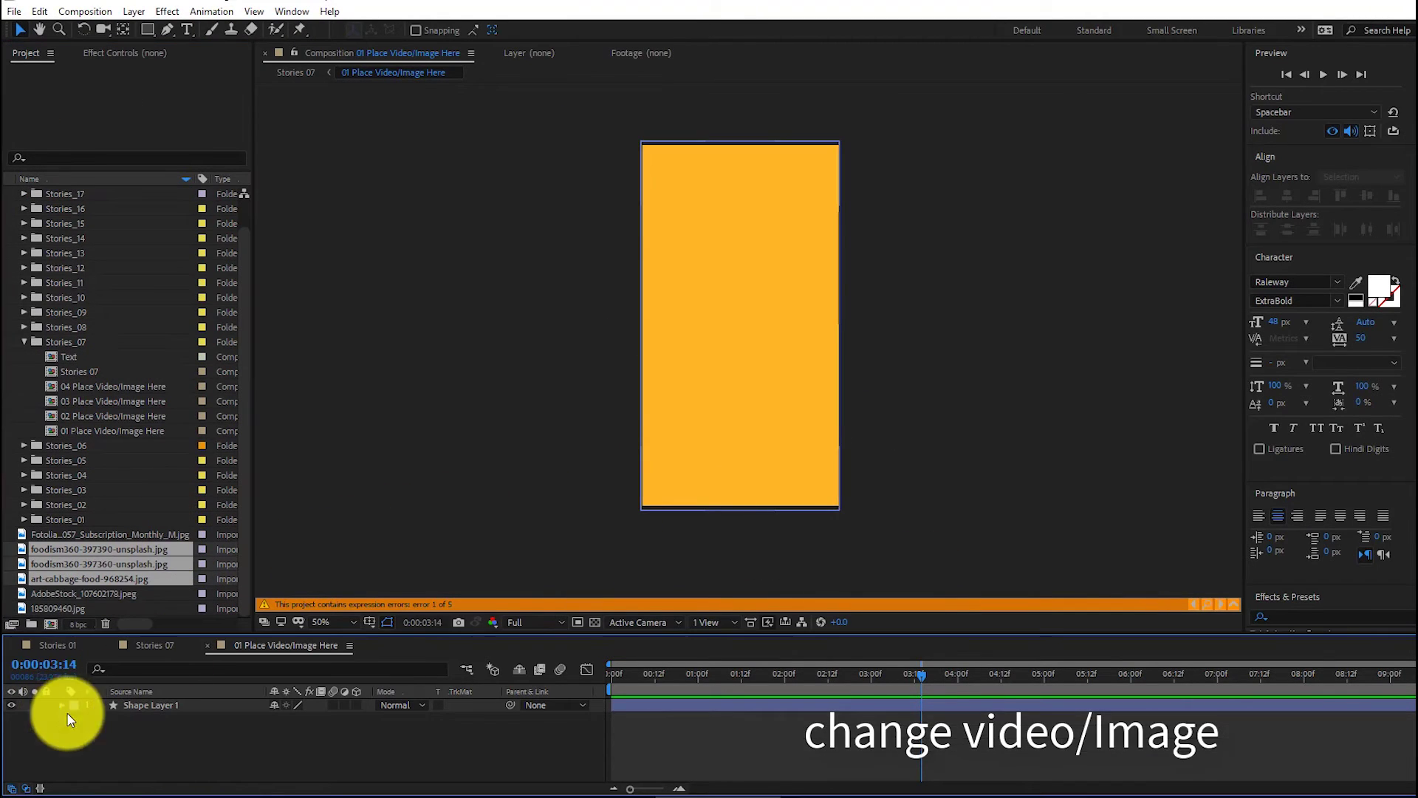
{"action": "left_click", "coordinate": [82, 594]}
{"action": "scroll", "coordinate": [155, 219], "scroll_direction": "up", "scroll_amount": 1}
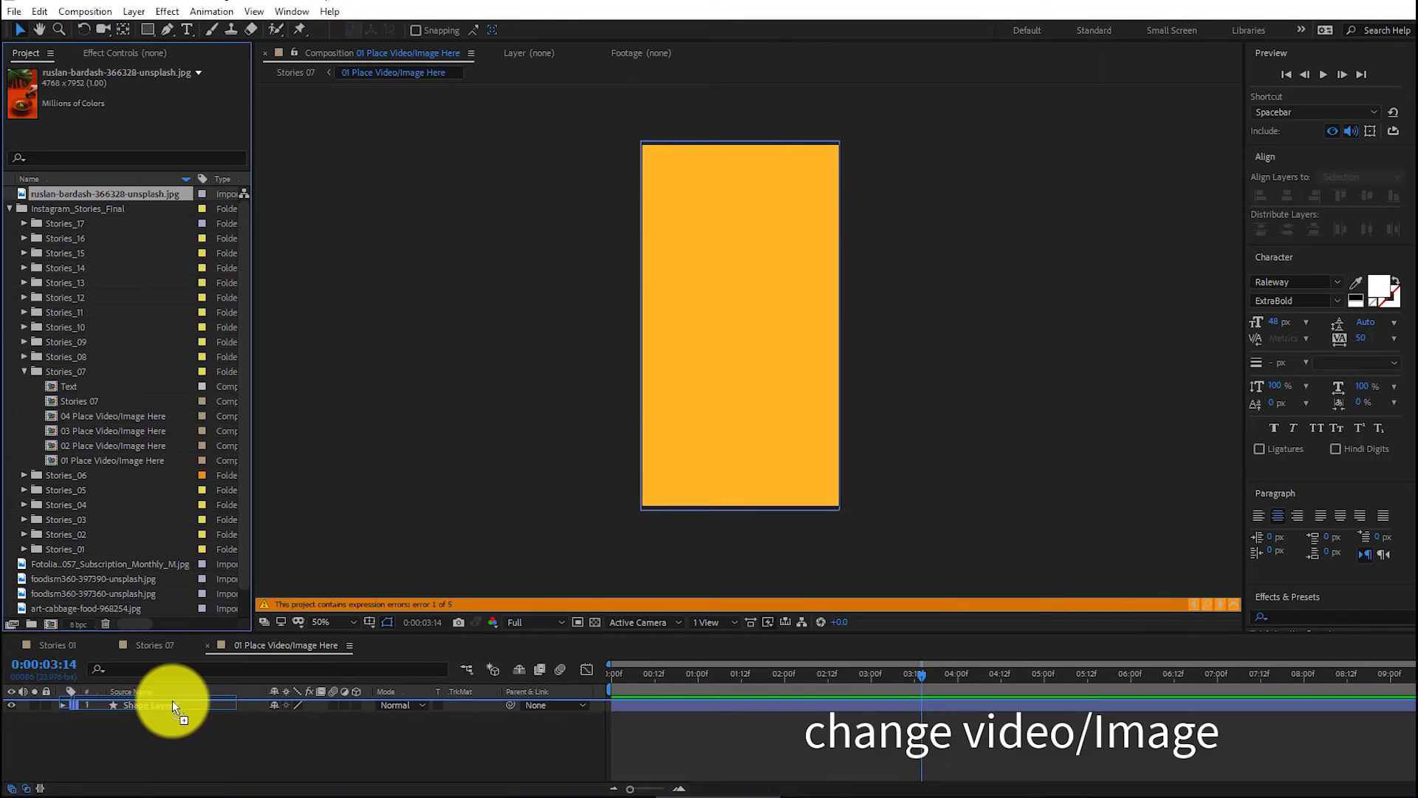
{"action": "left_click_drag", "start_coordinate": [168, 643], "coordinate": [174, 700]}
{"action": "left_click", "coordinate": [62, 706]}
{"action": "left_click_drag", "start_coordinate": [295, 746], "coordinate": [227, 733]}
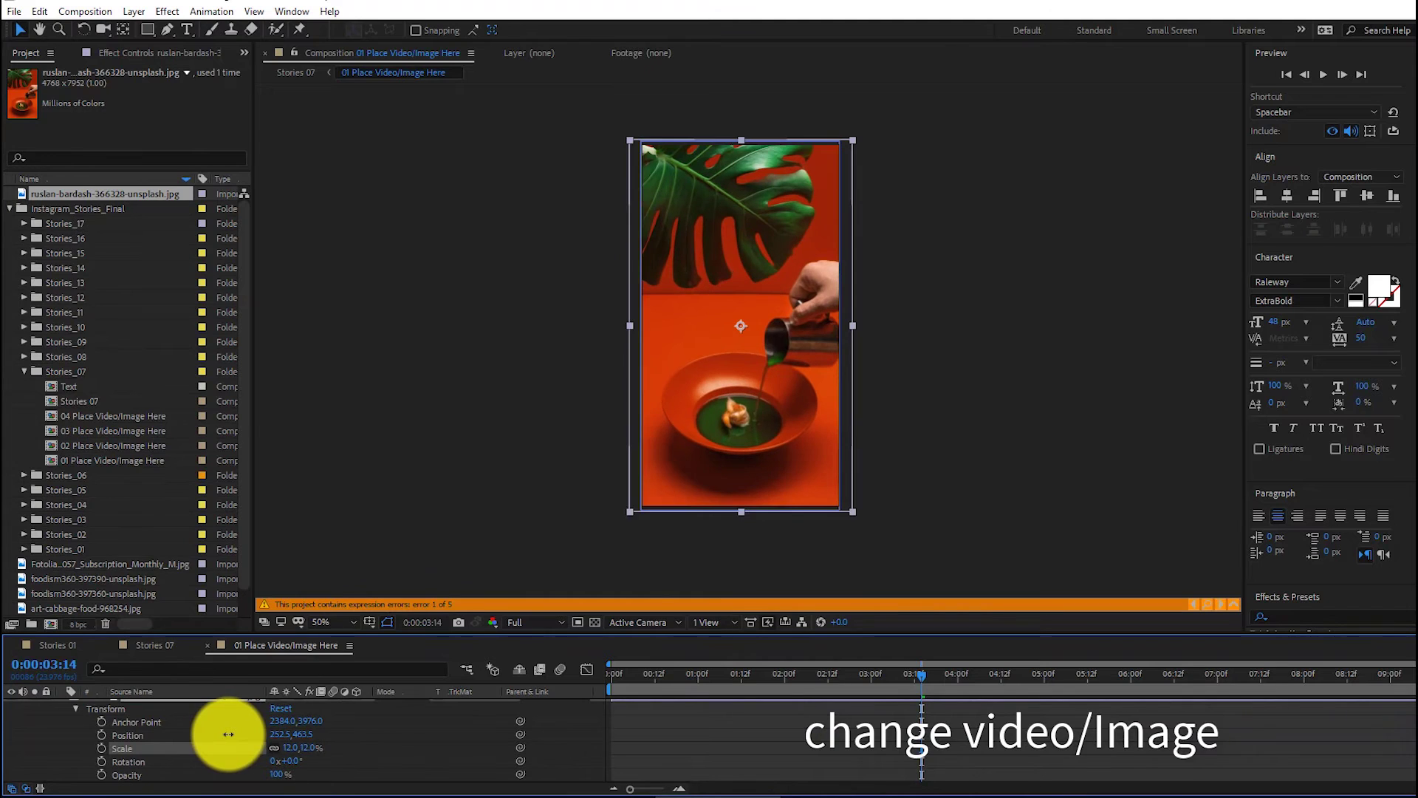
{"action": "left_click", "coordinate": [207, 645]}
{"action": "left_click", "coordinate": [1322, 75]}
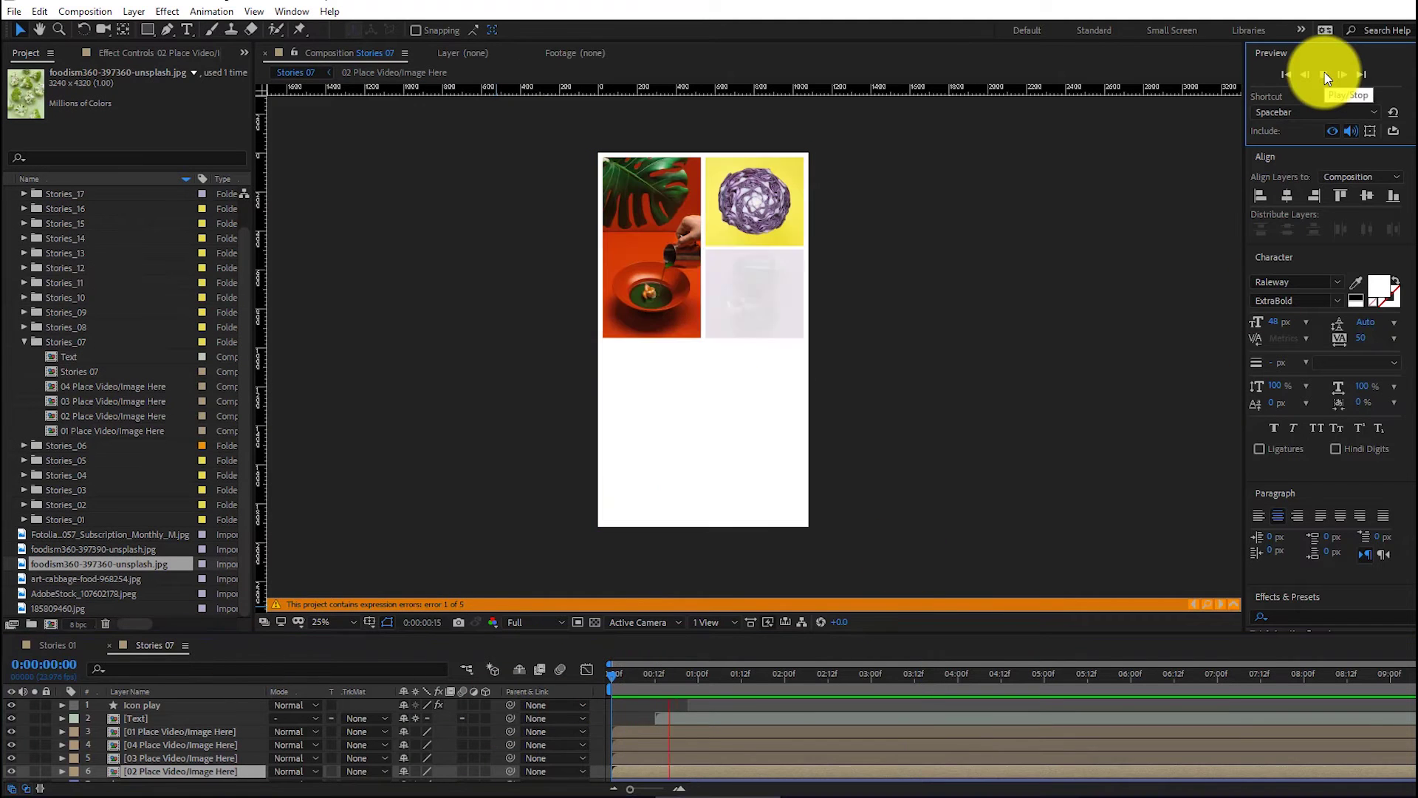
Step: Open Stories 07's Text composition and retype the first counter frame's number as 2
{"action": "double_click", "coordinate": [136, 718]}
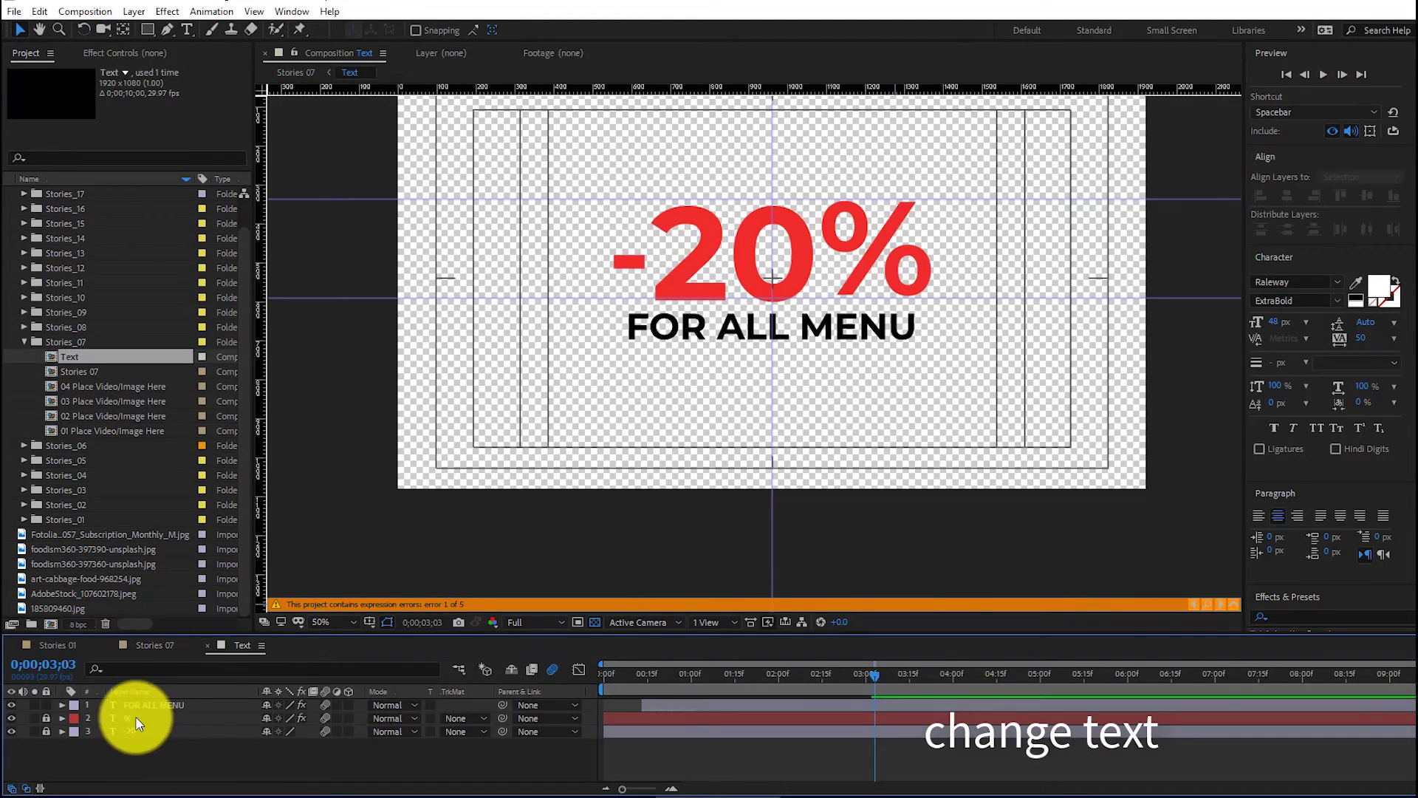
{"action": "left_click", "coordinate": [591, 621]}
{"action": "left_click", "coordinate": [590, 621]}
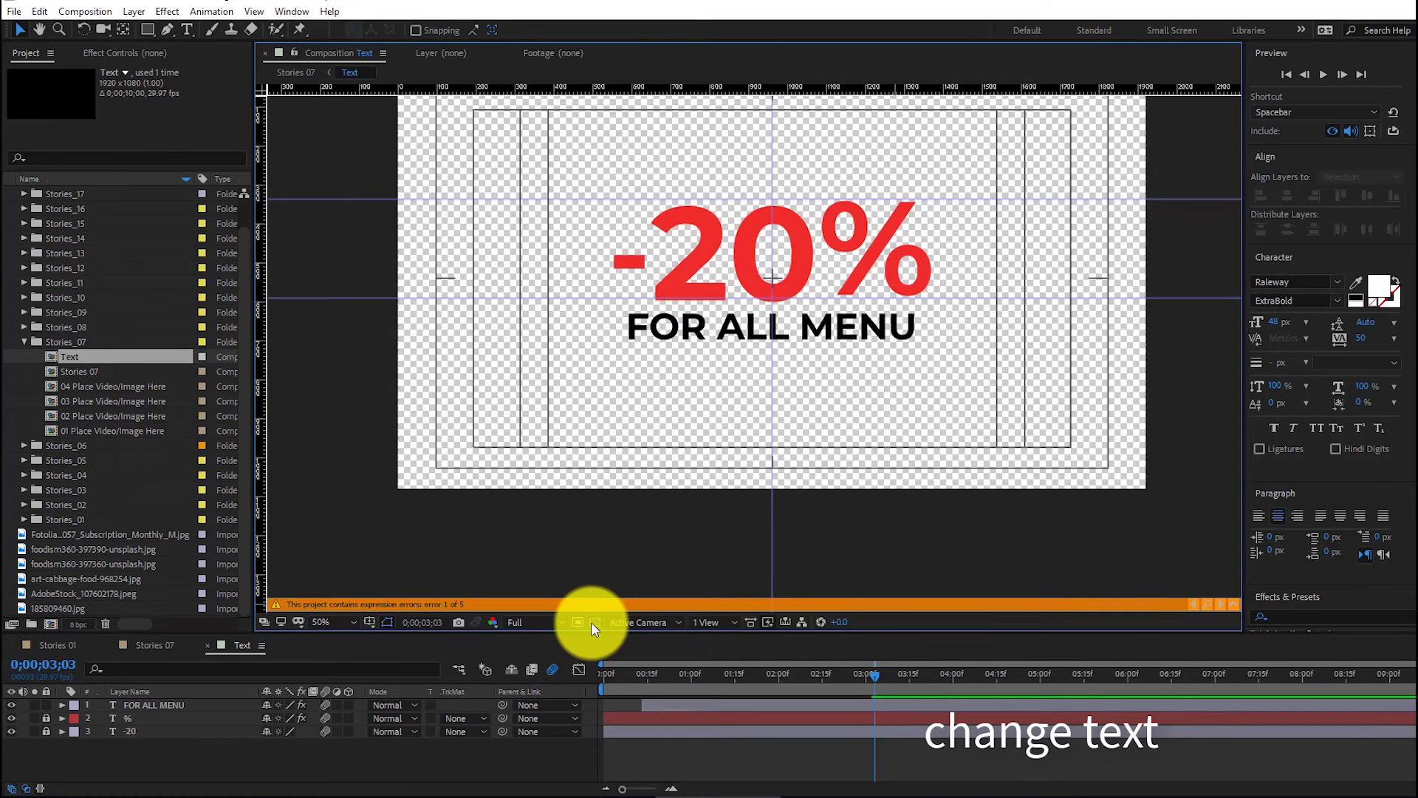
{"action": "left_click", "coordinate": [48, 721]}
{"action": "double_click", "coordinate": [129, 731]}
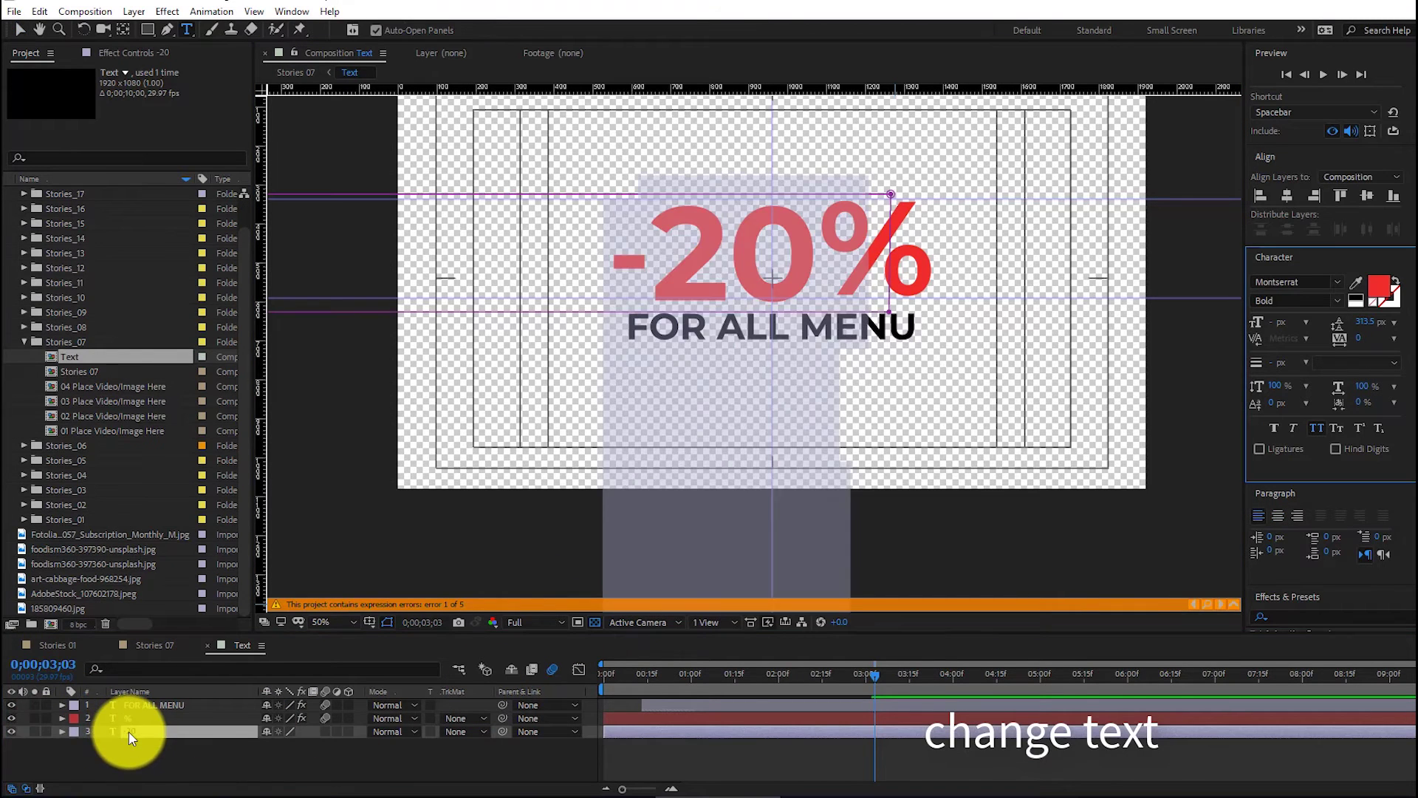
{"action": "left_click_drag", "start_coordinate": [613, 676], "coordinate": [671, 688]}
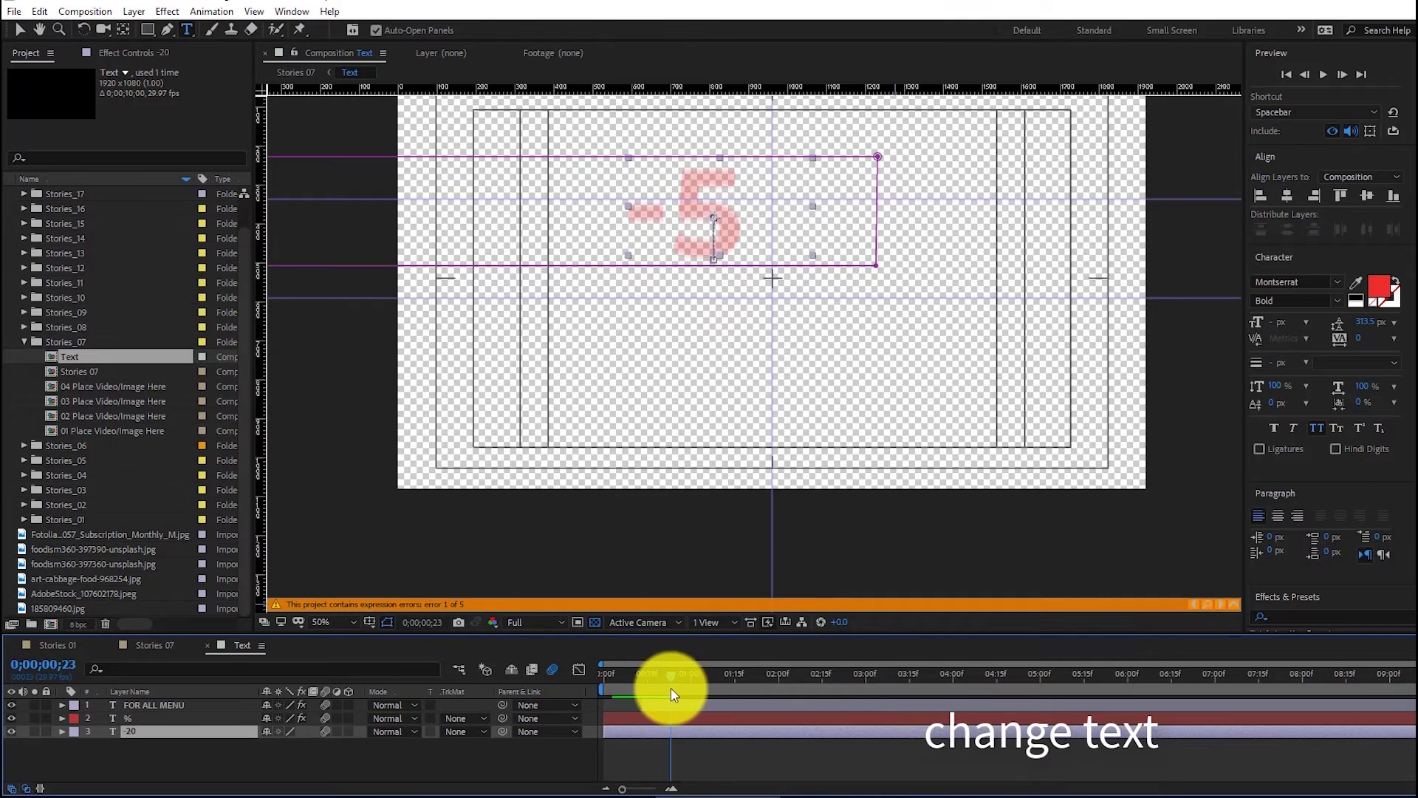
{"action": "left_click_drag", "start_coordinate": [712, 200], "coordinate": [641, 199]}
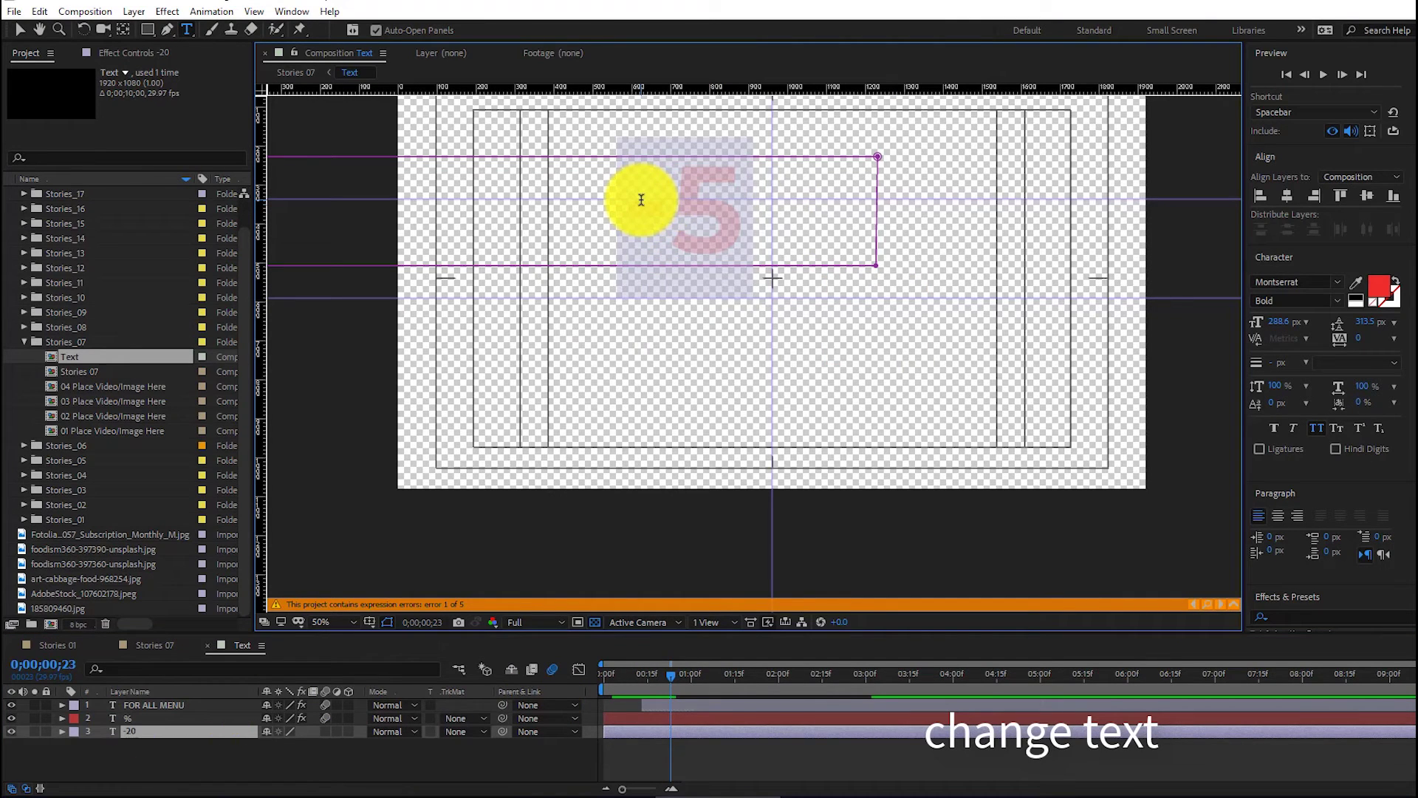
{"action": "type", "text": "2"}
Step: Retype the later counter frames as 8 and 2, and the final -20 frame as 30
{"action": "left_click_drag", "start_coordinate": [669, 678], "coordinate": [683, 679]}
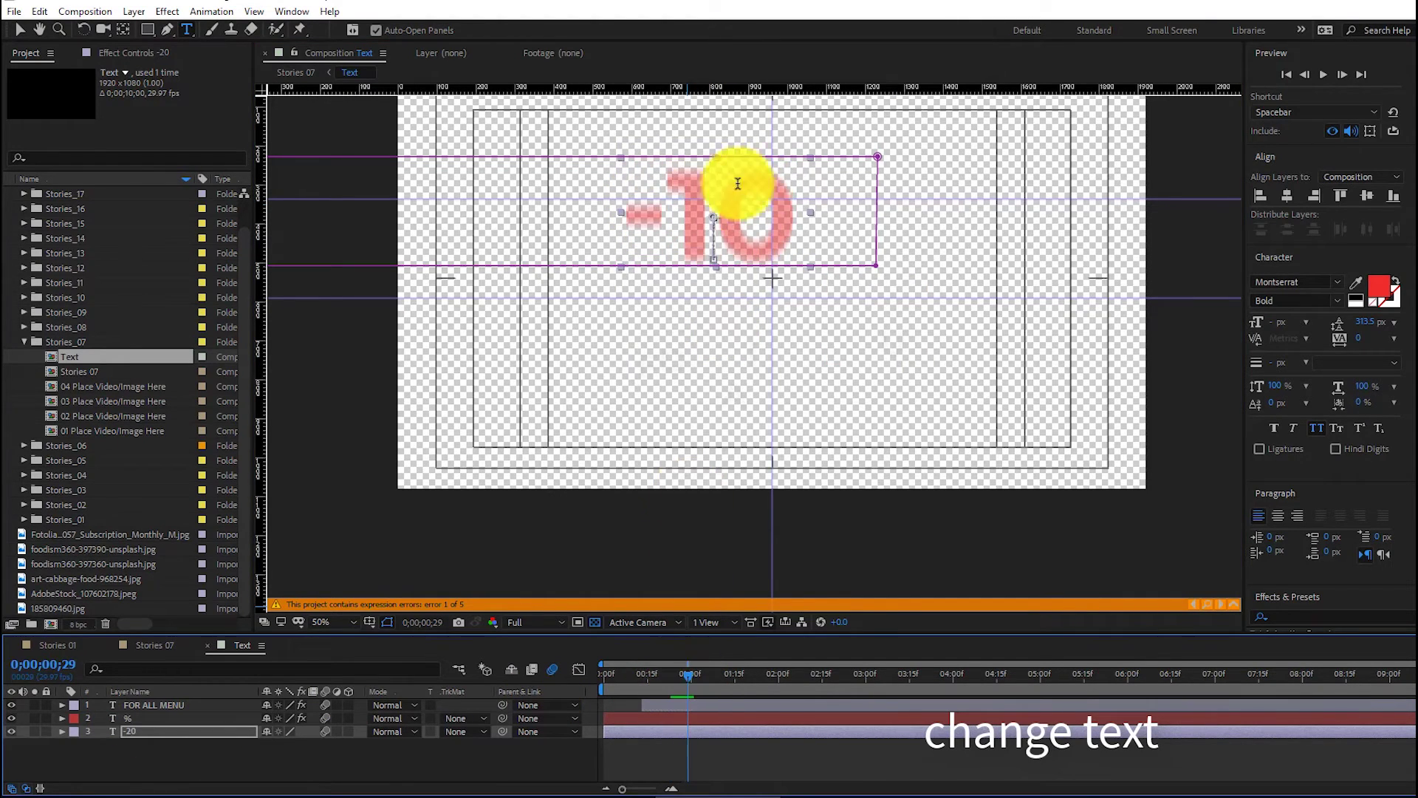
{"action": "left_click_drag", "start_coordinate": [802, 203], "coordinate": [630, 204]}
{"action": "type", "text": "8"}
{"action": "left_click_drag", "start_coordinate": [687, 674], "coordinate": [703, 674]}
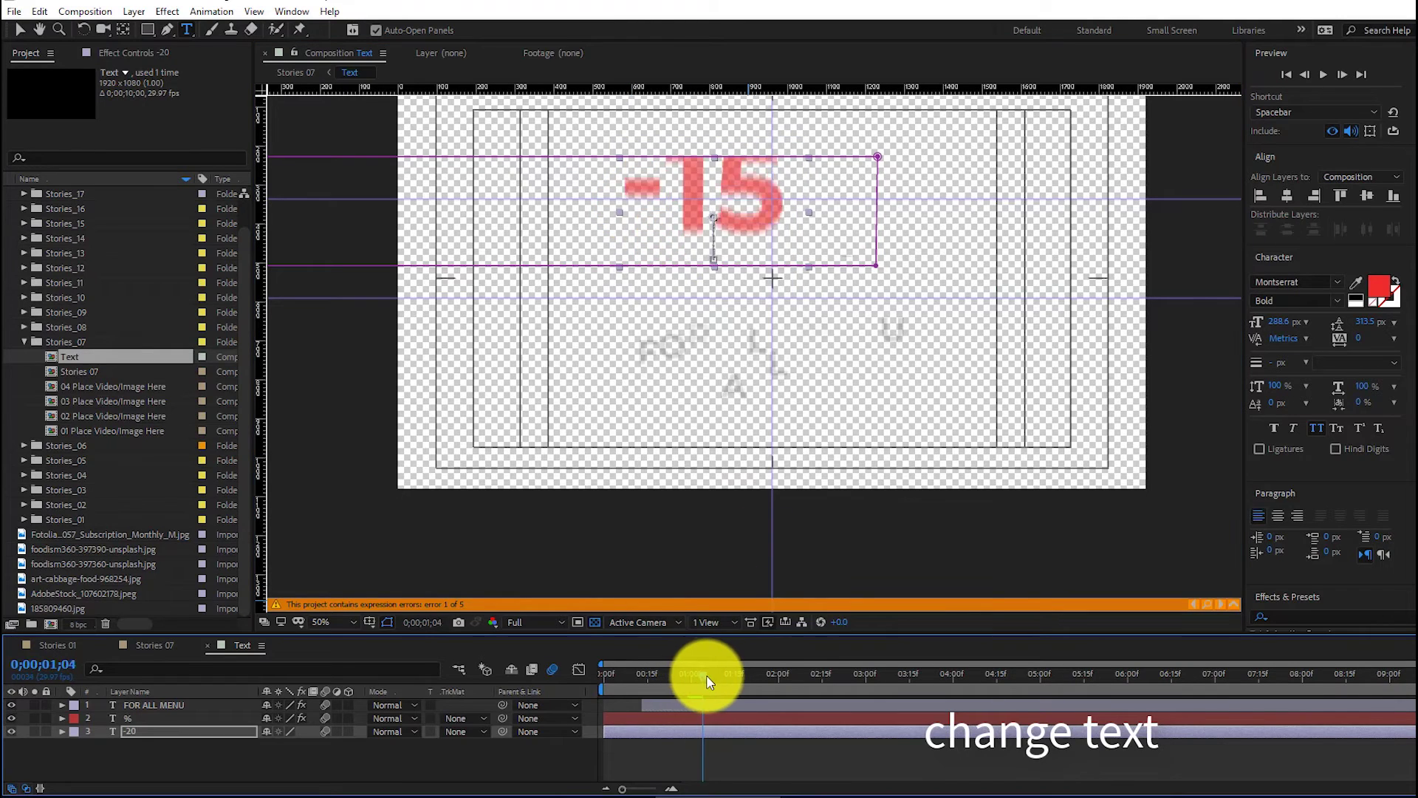
{"action": "left_click_drag", "start_coordinate": [718, 209], "coordinate": [635, 204]}
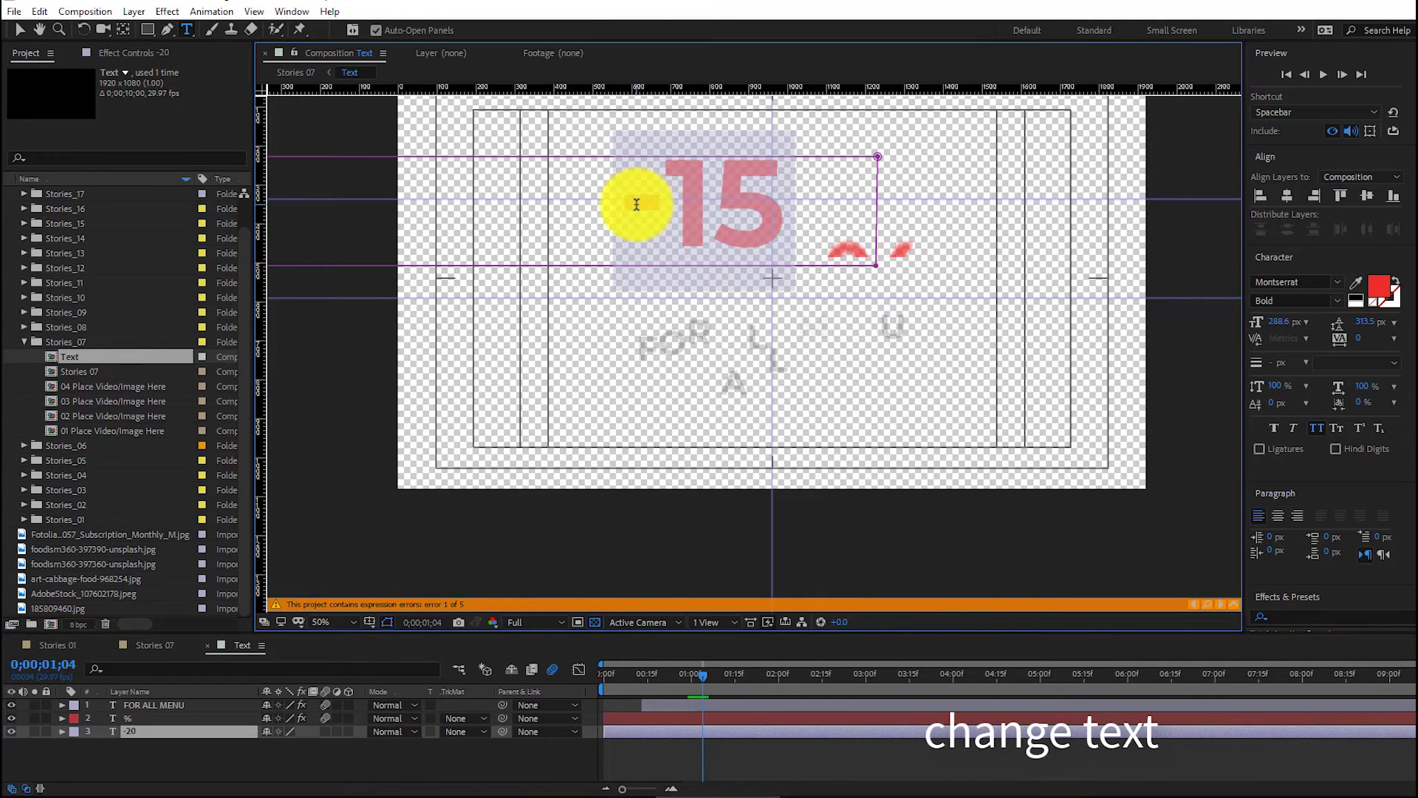
{"action": "type", "text": "2"}
{"action": "left_click_drag", "start_coordinate": [702, 673], "coordinate": [755, 674]}
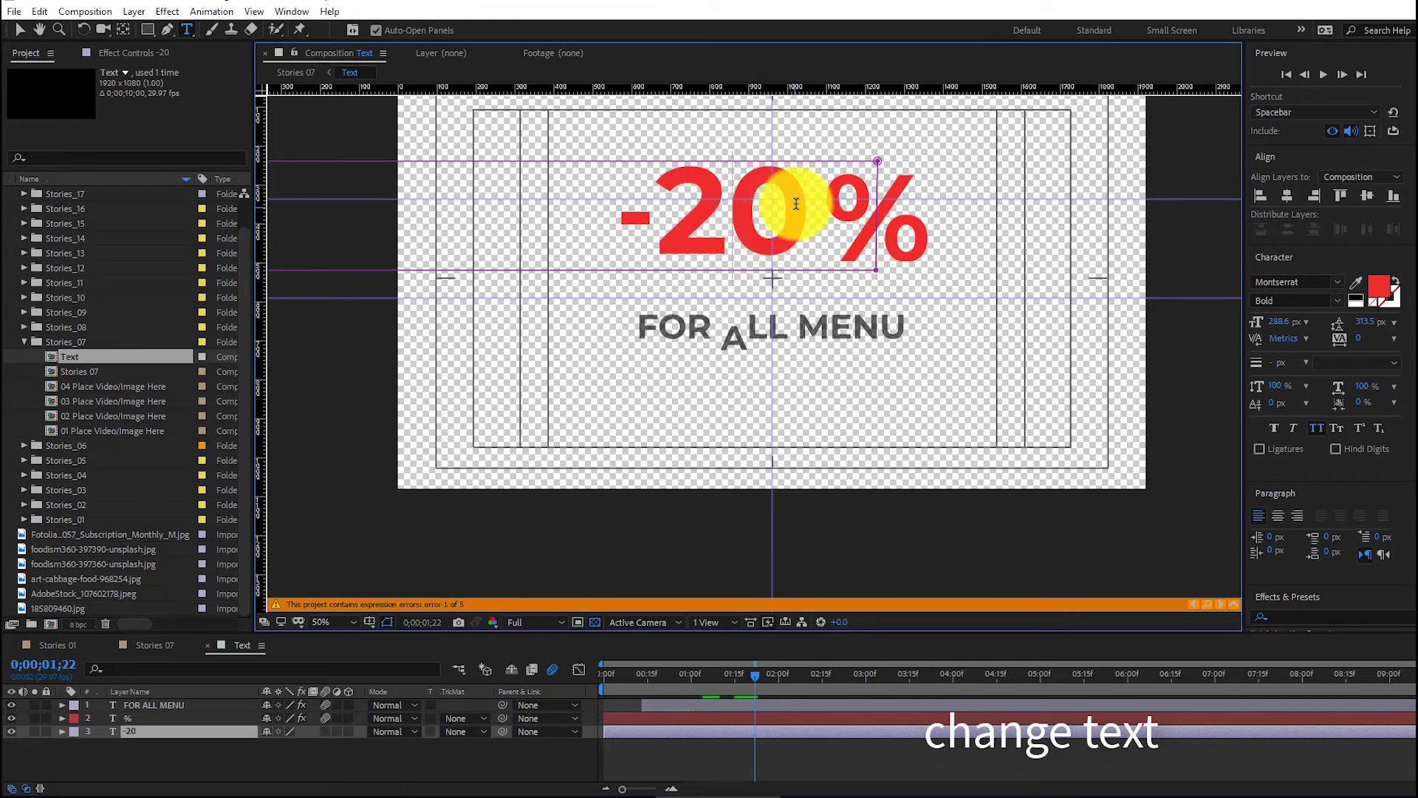
{"action": "left_click_drag", "start_coordinate": [796, 203], "coordinate": [629, 197]}
{"action": "type", "text": "30"}
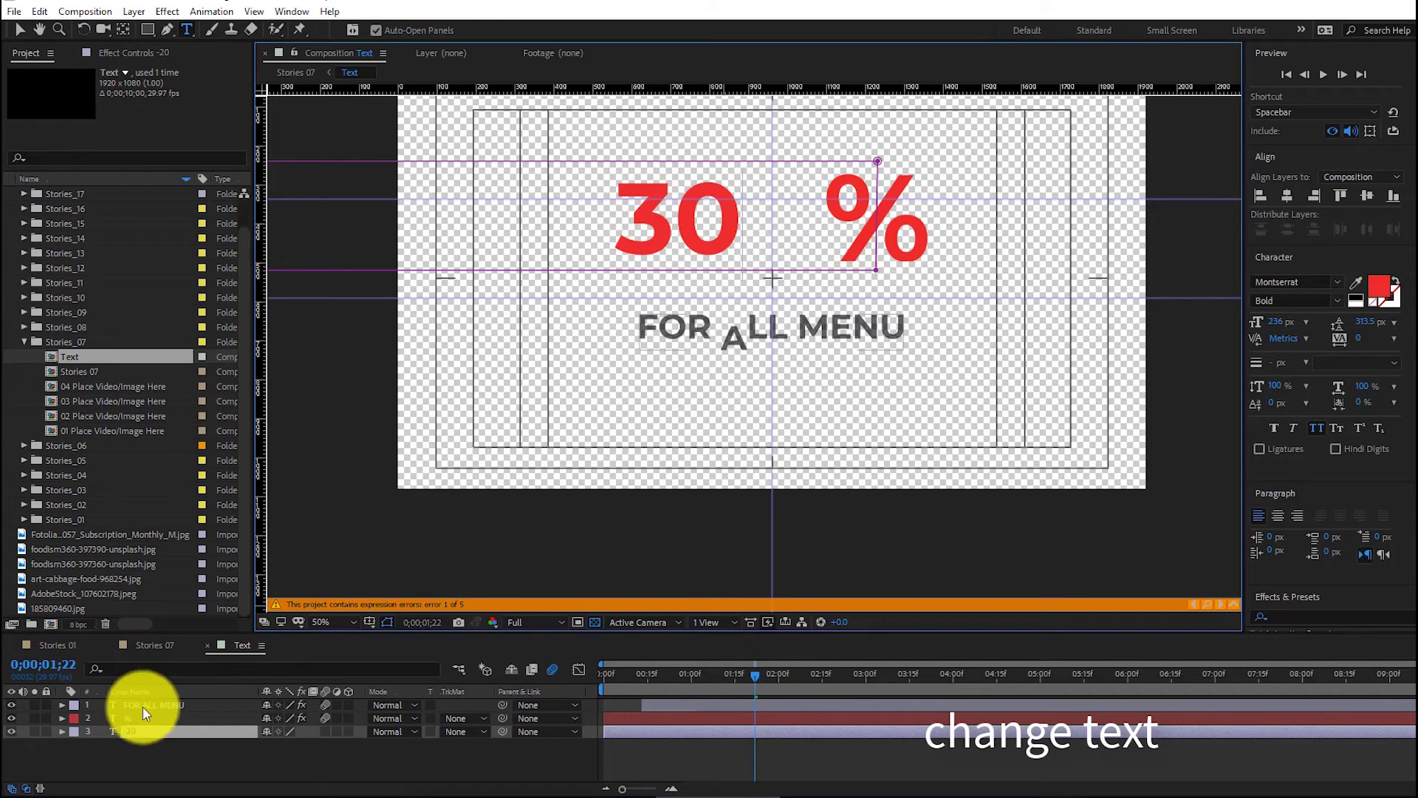
Step: Select the FOR ALL MENU text for editing
{"action": "left_click", "coordinate": [139, 719]}
{"action": "left_click", "coordinate": [143, 706]}
{"action": "double_click", "coordinate": [144, 706]}
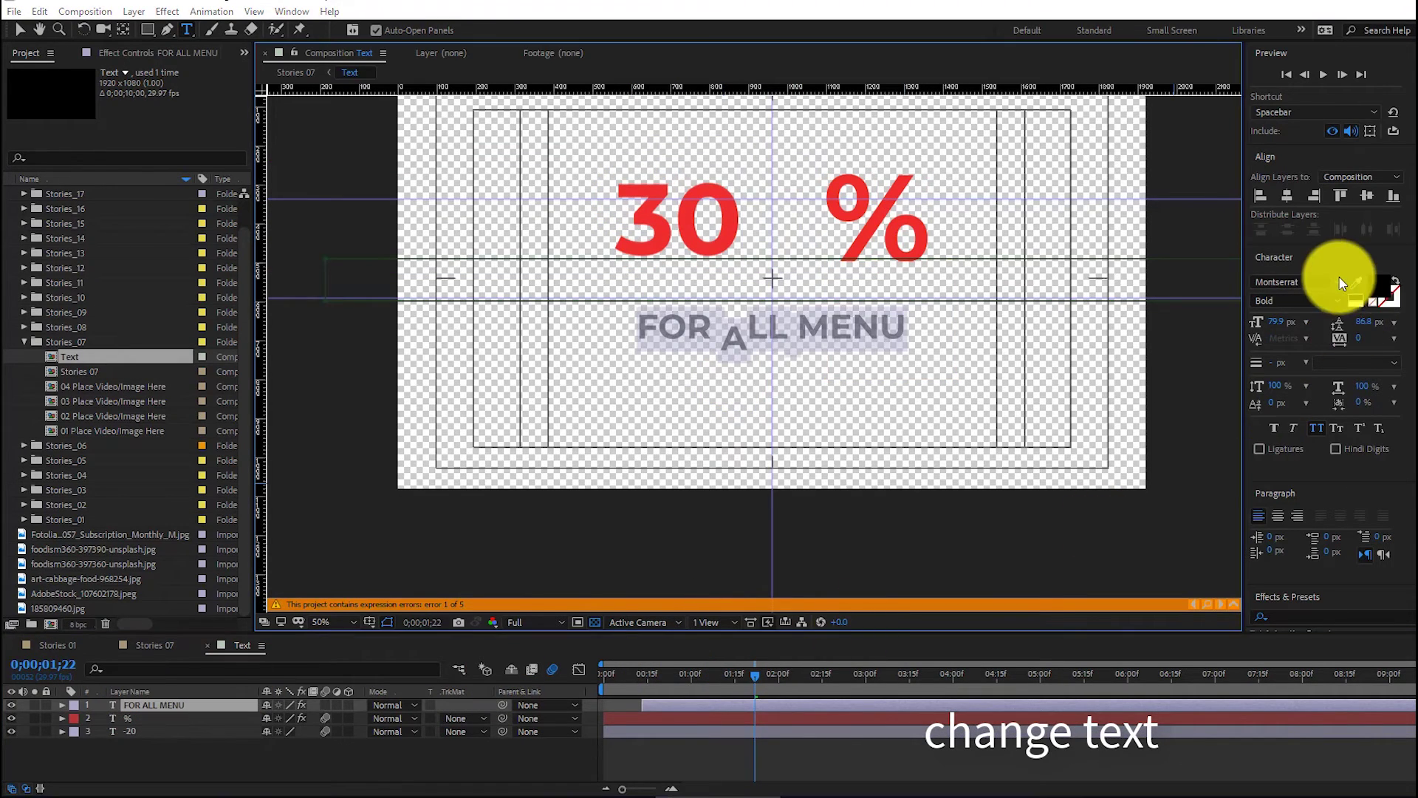
Step: Set FOR ALL MENU to Montserrat Bold after trying ExtraBold
{"action": "left_click", "coordinate": [1337, 281]}
{"action": "scroll", "coordinate": [1240, 488], "scroll_direction": "up", "scroll_amount": 5}
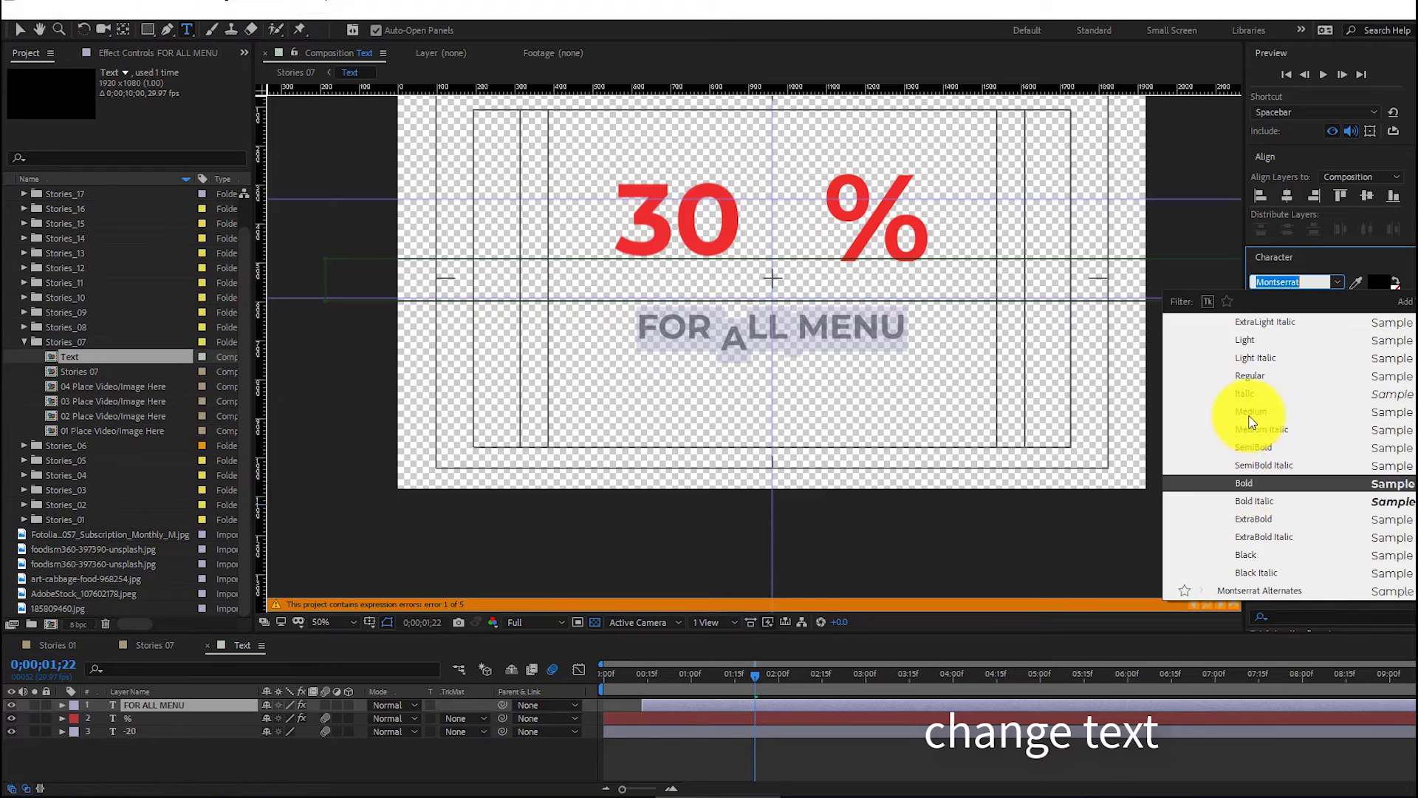
{"action": "left_click", "coordinate": [1284, 555]}
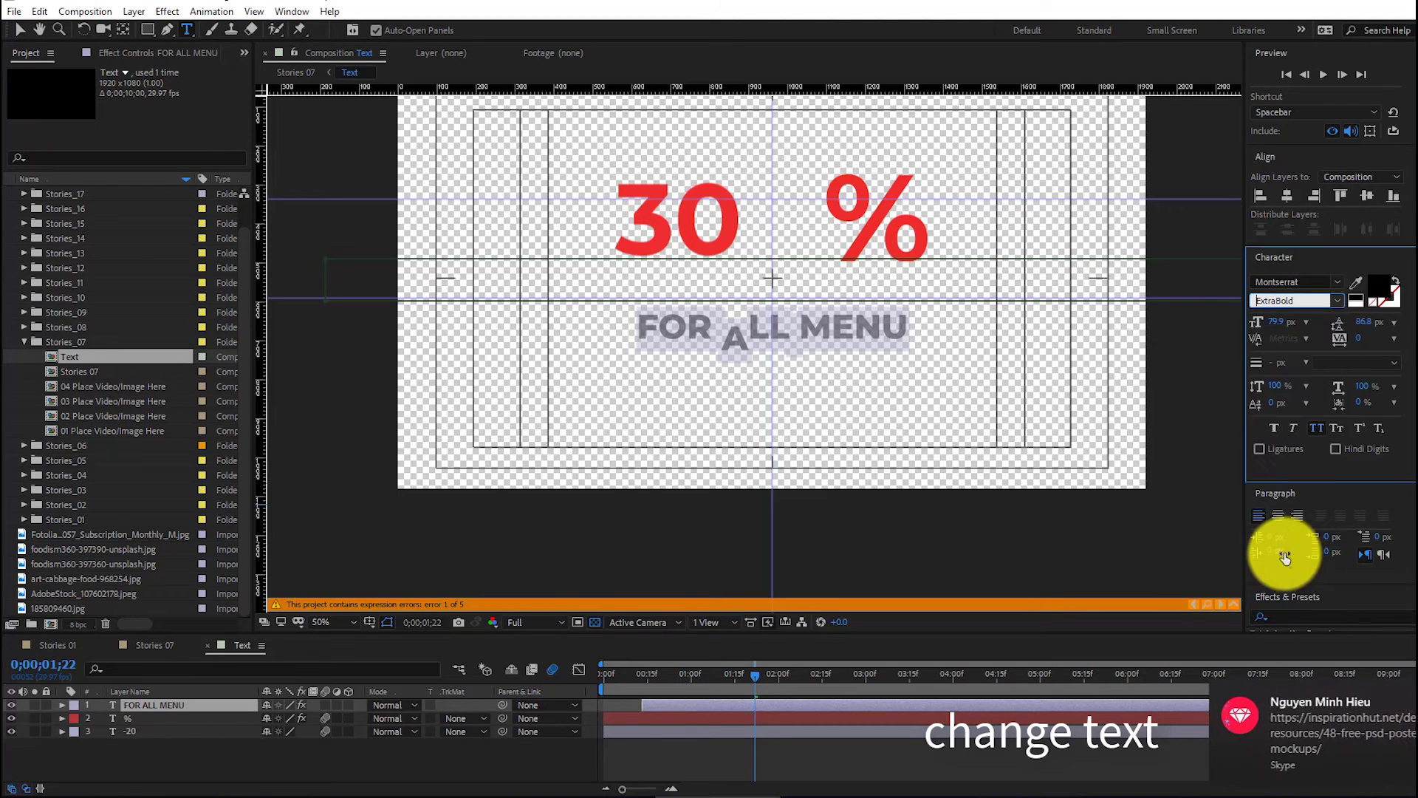
{"action": "left_click", "coordinate": [1336, 300]}
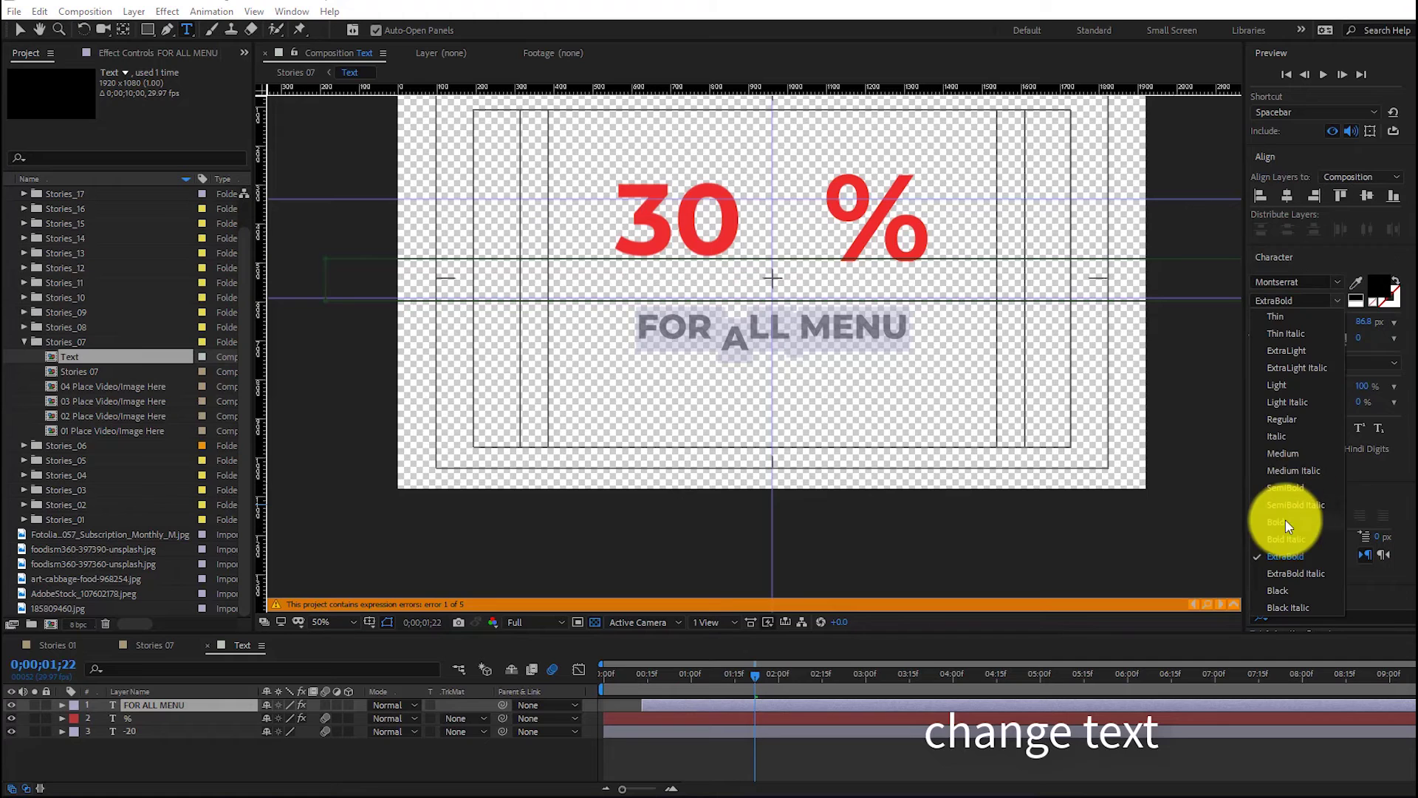
{"action": "left_click", "coordinate": [1284, 526]}
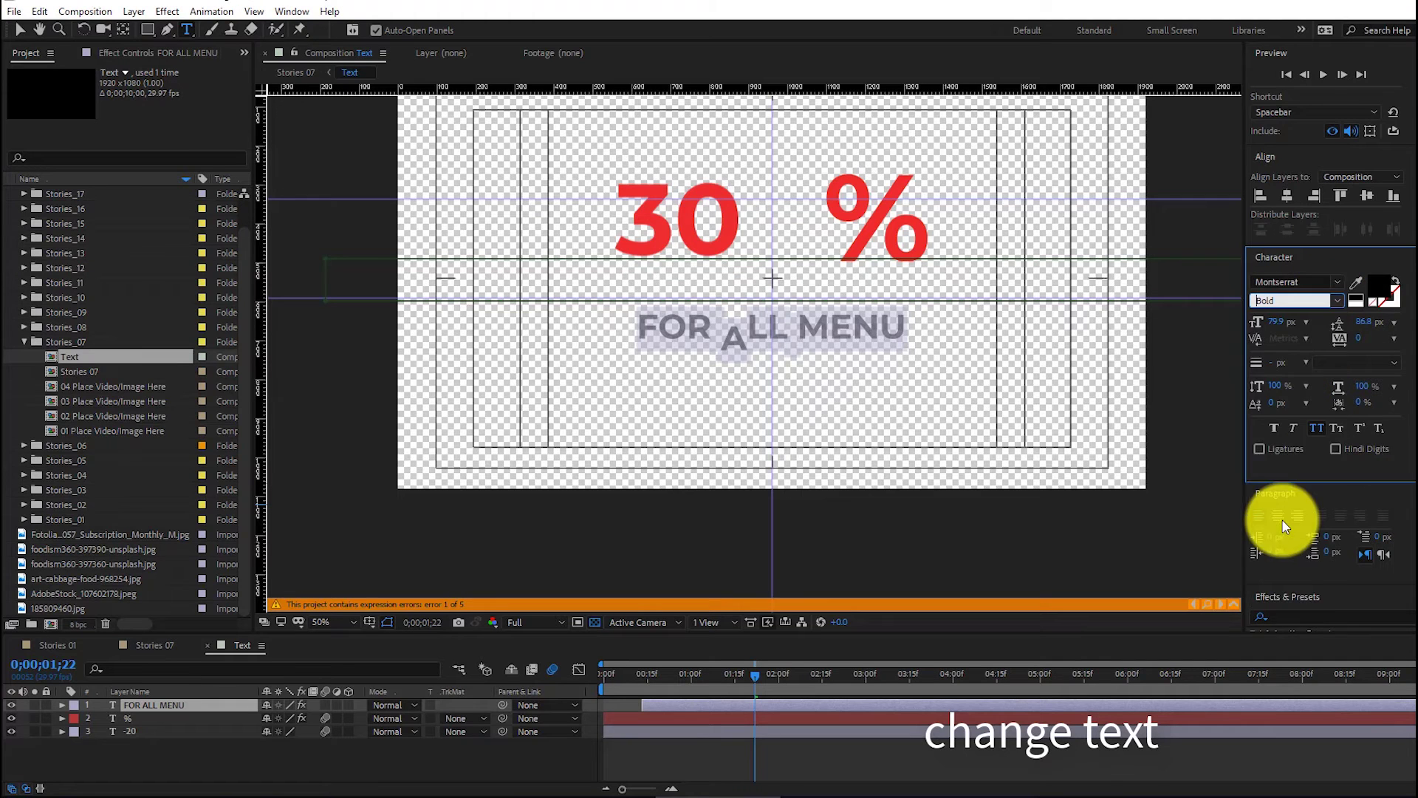
Step: Colour the FOR ALL MENU text black (000000), then open the Stories 15 composition
{"action": "left_click", "coordinate": [1378, 285]}
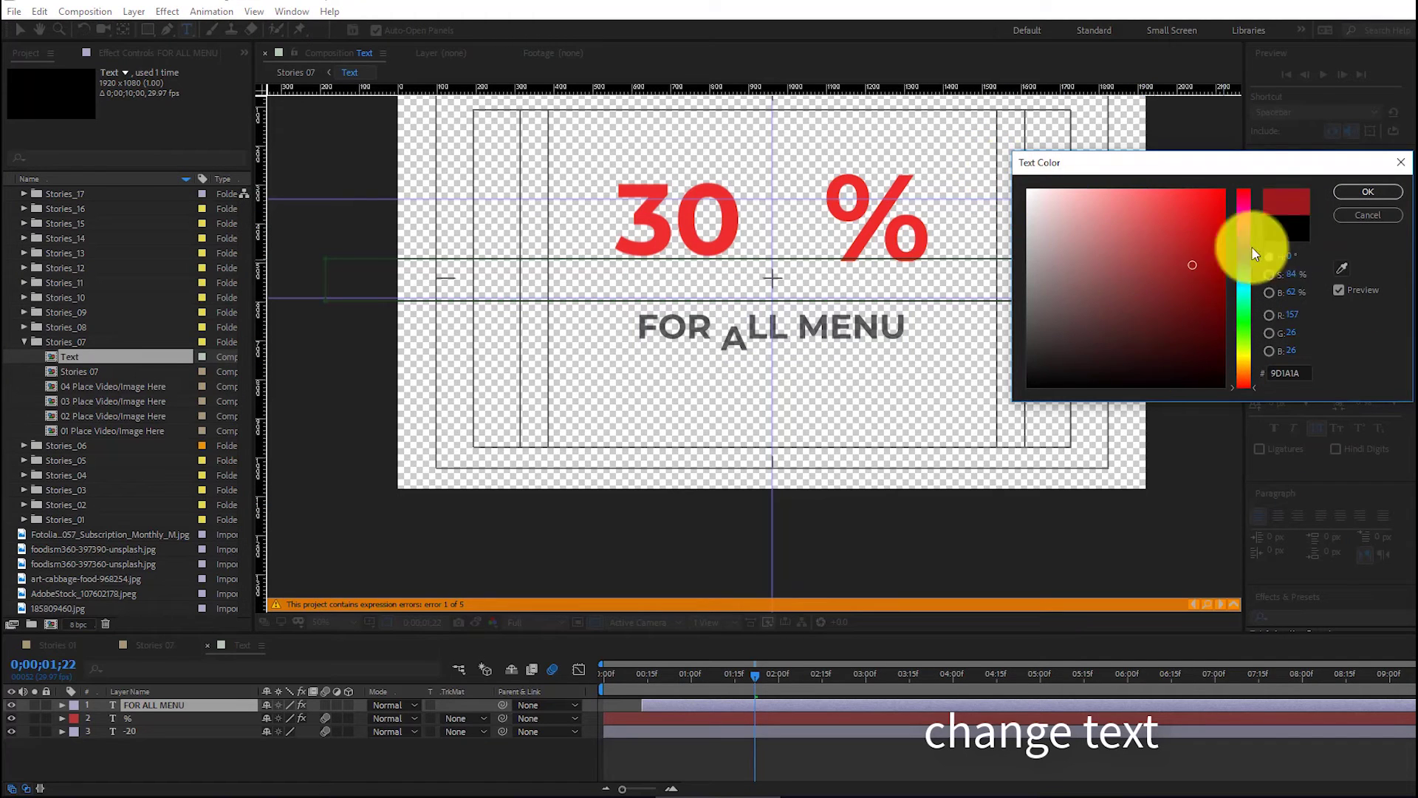
{"action": "left_click", "coordinate": [1367, 215]}
{"action": "left_click", "coordinate": [40, 82]}
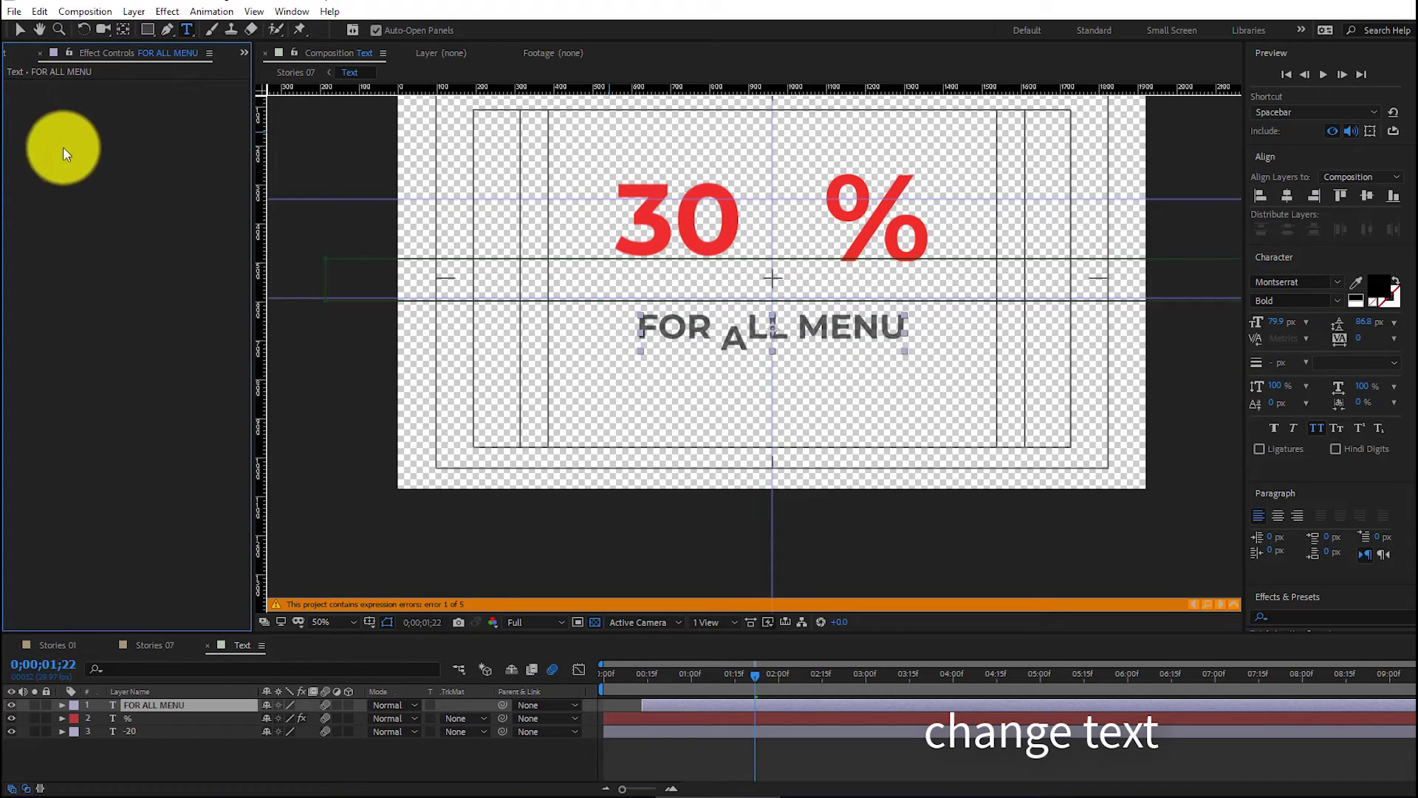
{"action": "left_click", "coordinate": [1378, 284]}
{"action": "left_click_drag", "start_coordinate": [1060, 173], "coordinate": [1198, 246]}
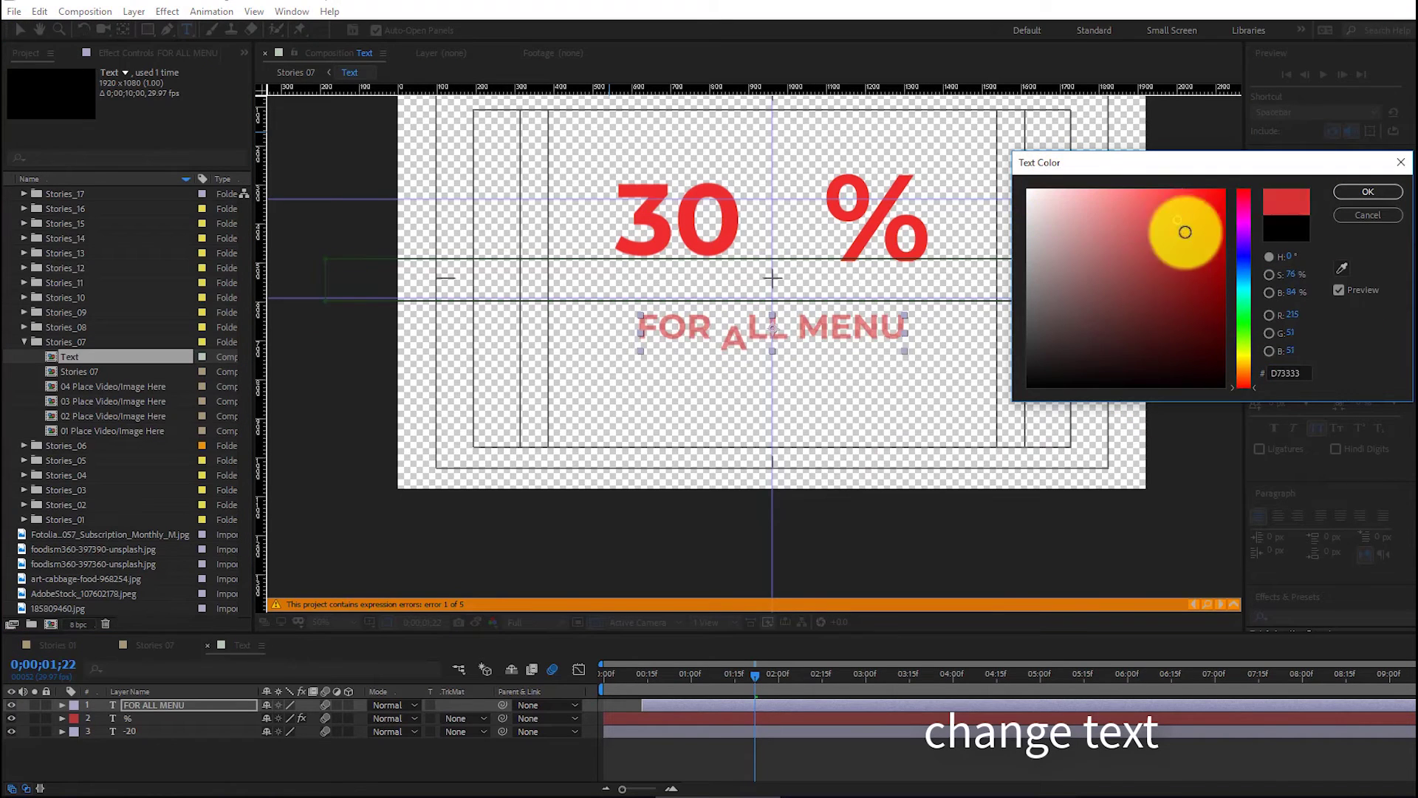
{"action": "left_click_drag", "start_coordinate": [1238, 380], "coordinate": [1242, 316]}
{"action": "left_click", "coordinate": [1020, 386]}
{"action": "left_click", "coordinate": [1368, 191]}
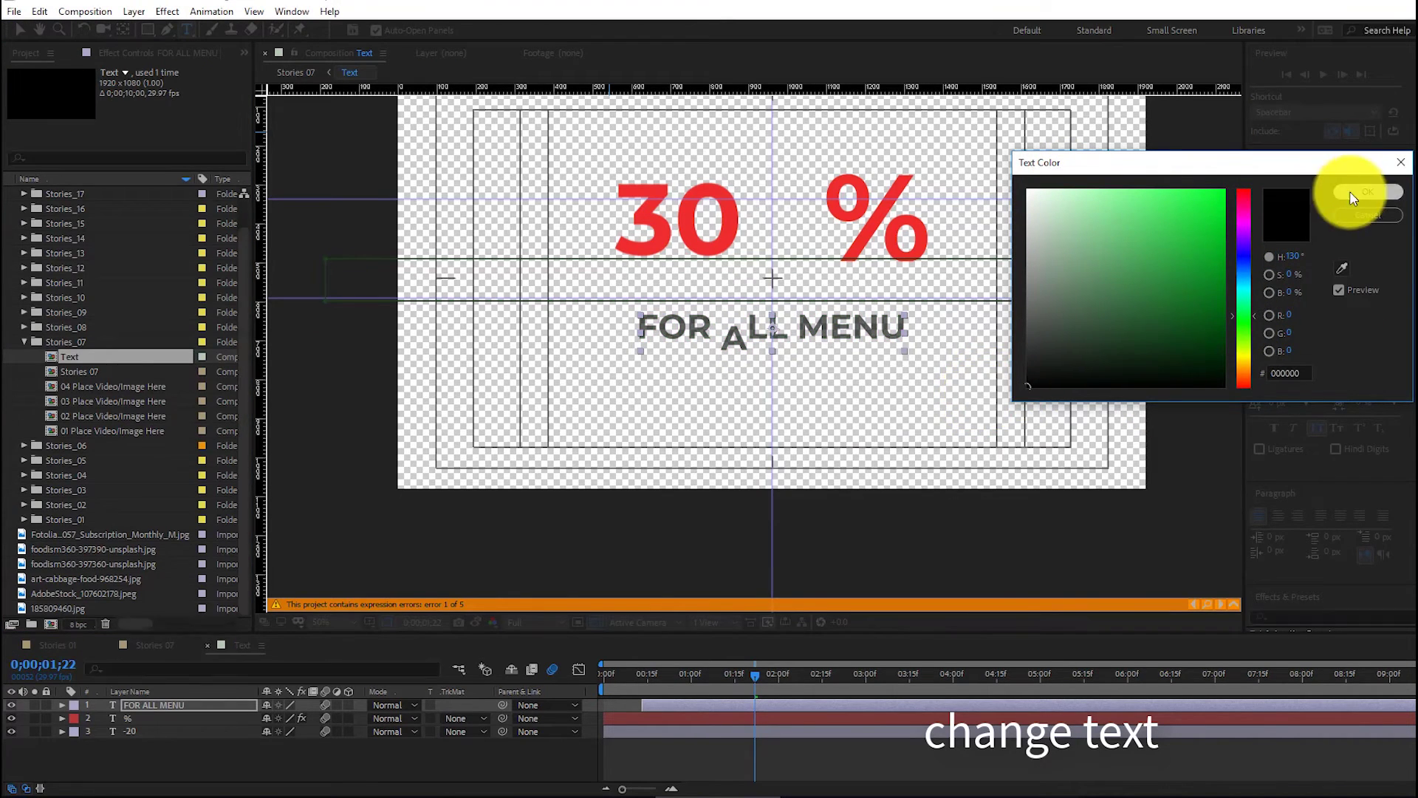
{"action": "left_click", "coordinate": [20, 31]}
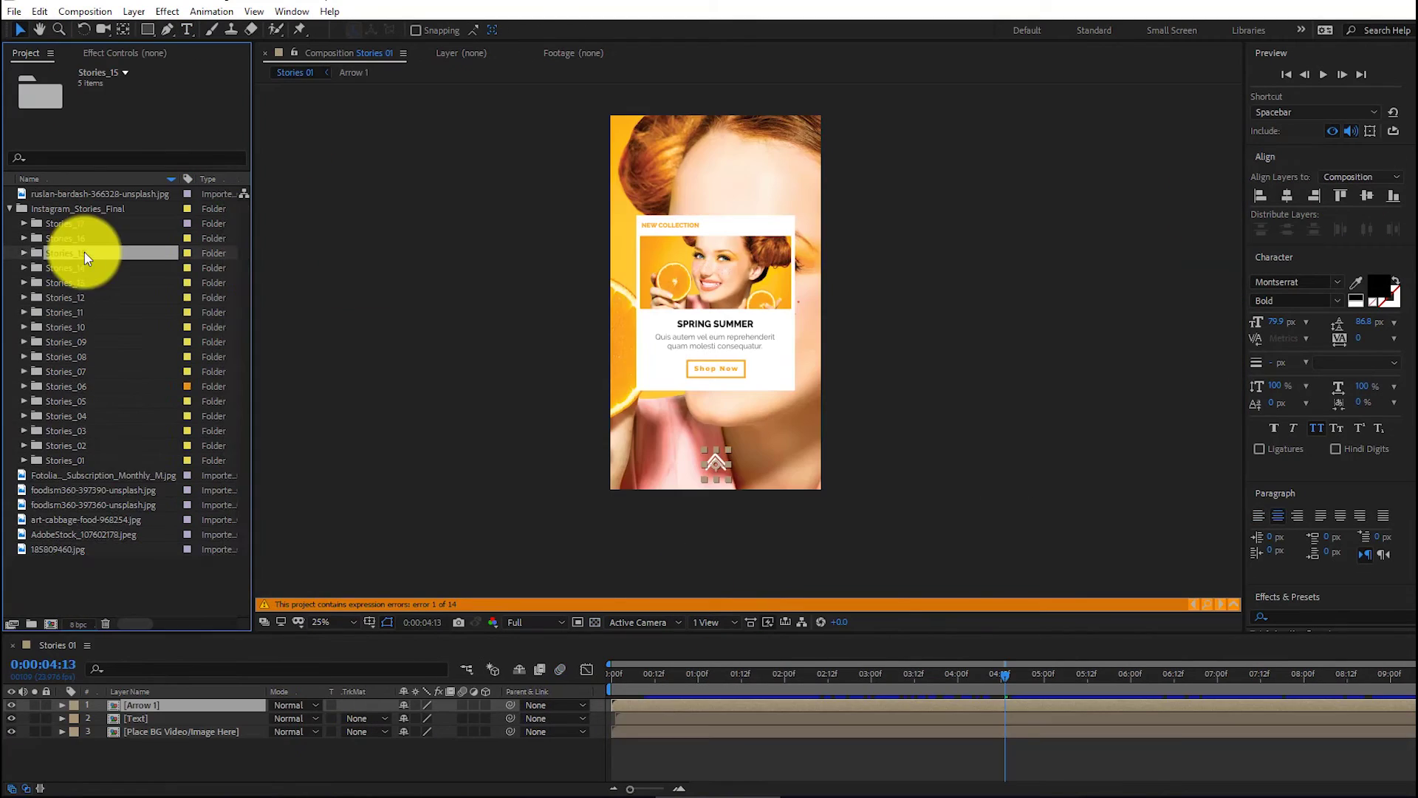
{"action": "left_click", "coordinate": [88, 285]}
{"action": "double_click", "coordinate": [89, 285]}
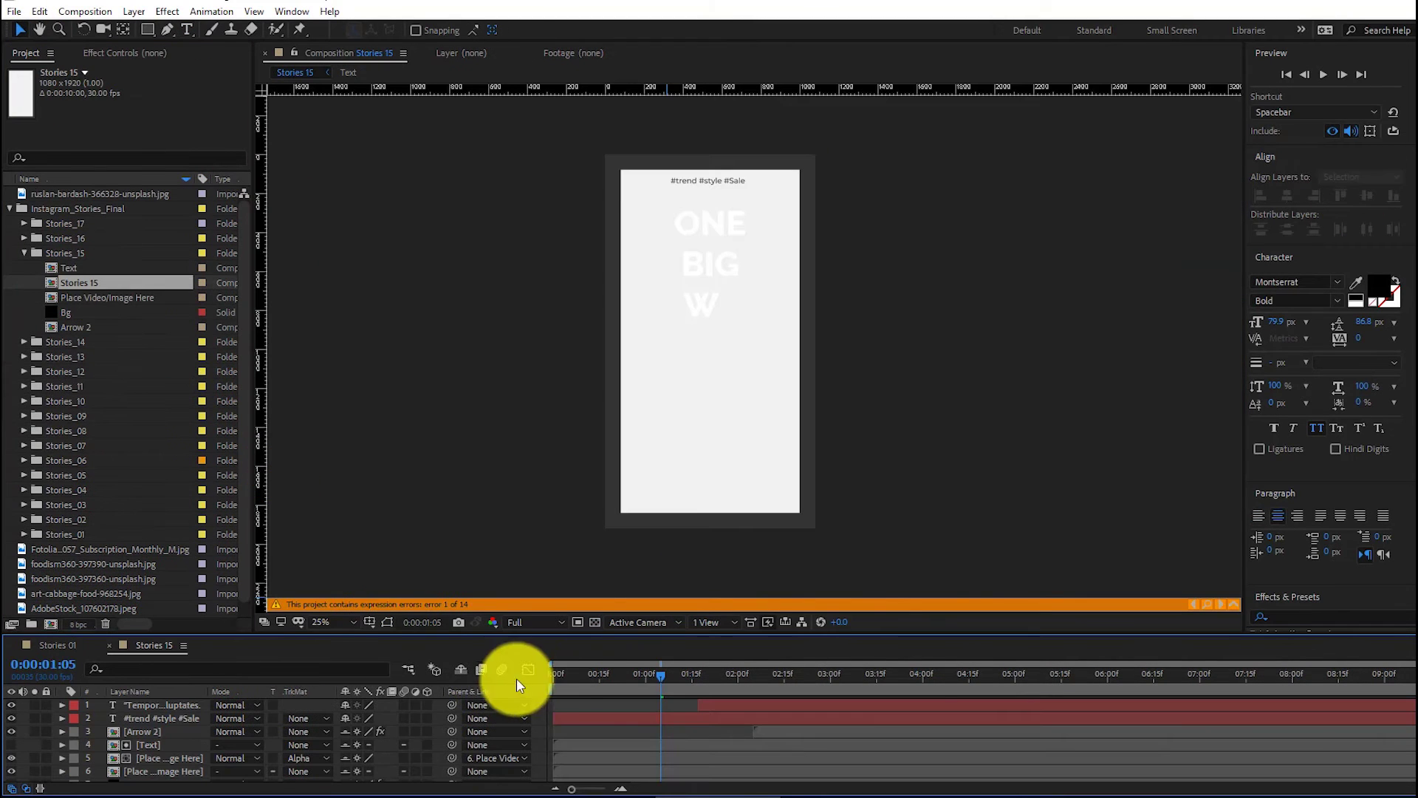
{"action": "left_click", "coordinate": [1319, 77]}
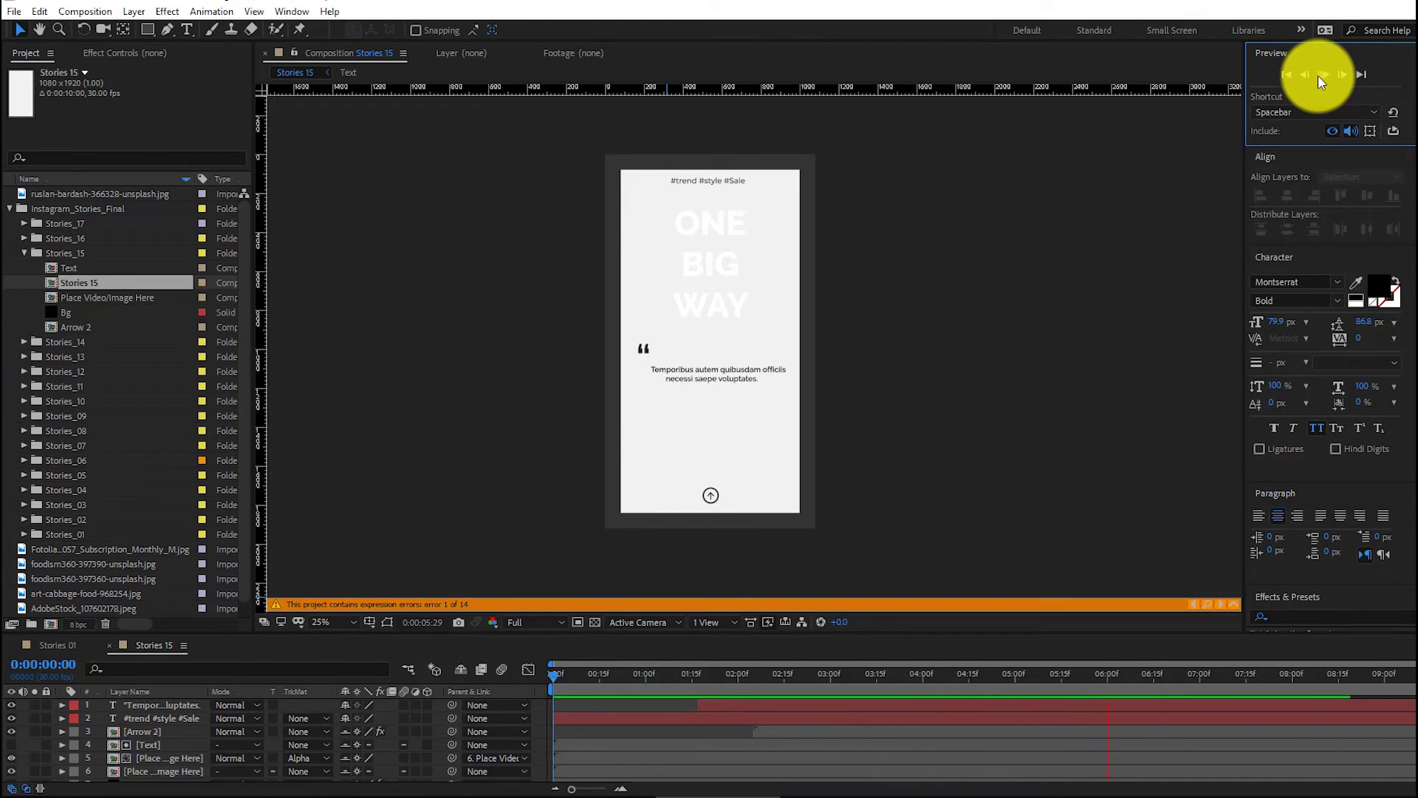
{"action": "left_click", "coordinate": [1318, 73]}
{"action": "left_click", "coordinate": [148, 706]}
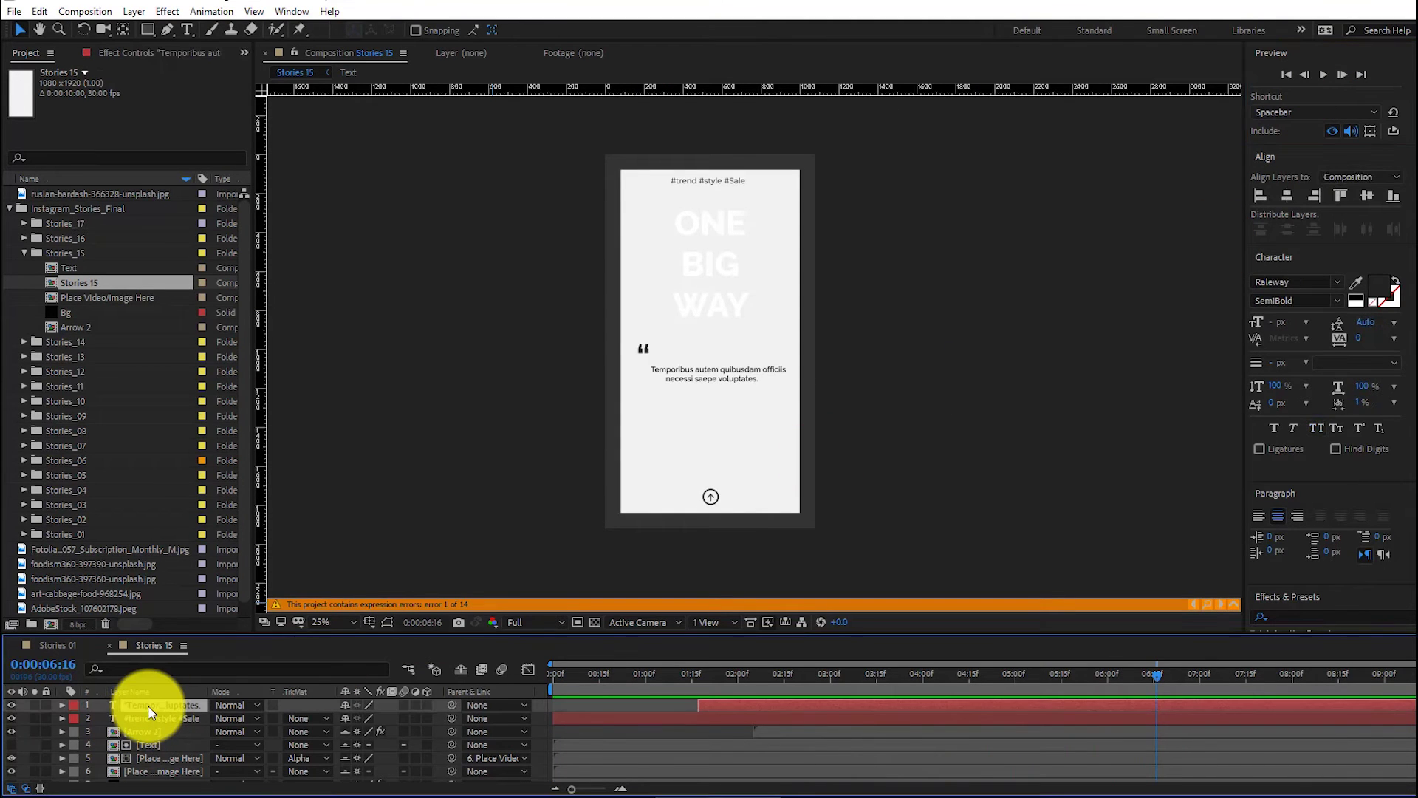
{"action": "left_click", "coordinate": [353, 623]}
{"action": "left_click", "coordinate": [334, 469]}
{"action": "left_click", "coordinate": [39, 29]}
{"action": "mouse_move", "coordinate": [747, 246]}
{"action": "left_mouse_down"}
{"action": "mouse_move", "coordinate": [760, 264]}
{"action": "mouse_move", "coordinate": [760, 245]}
{"action": "left_mouse_up"}
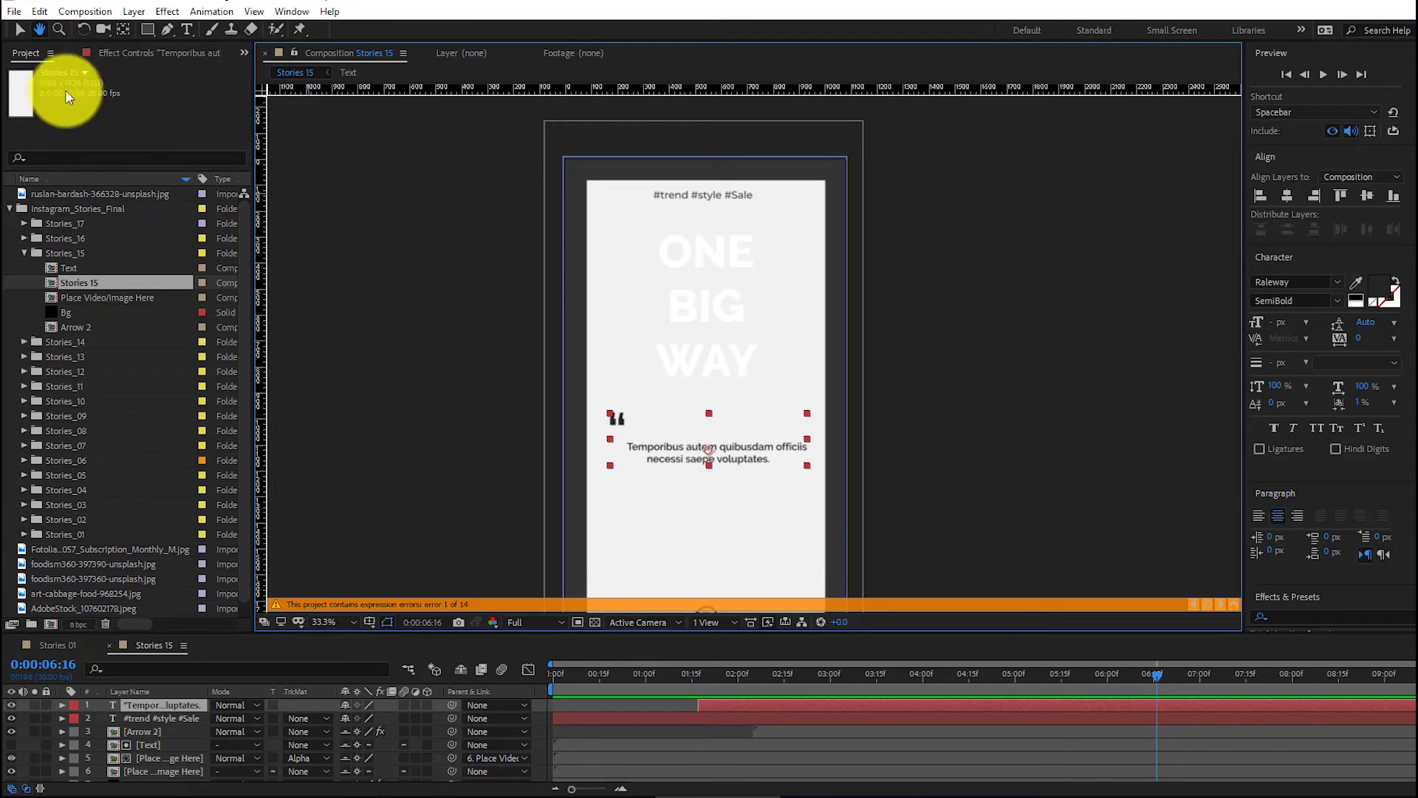
{"action": "left_click", "coordinate": [20, 29]}
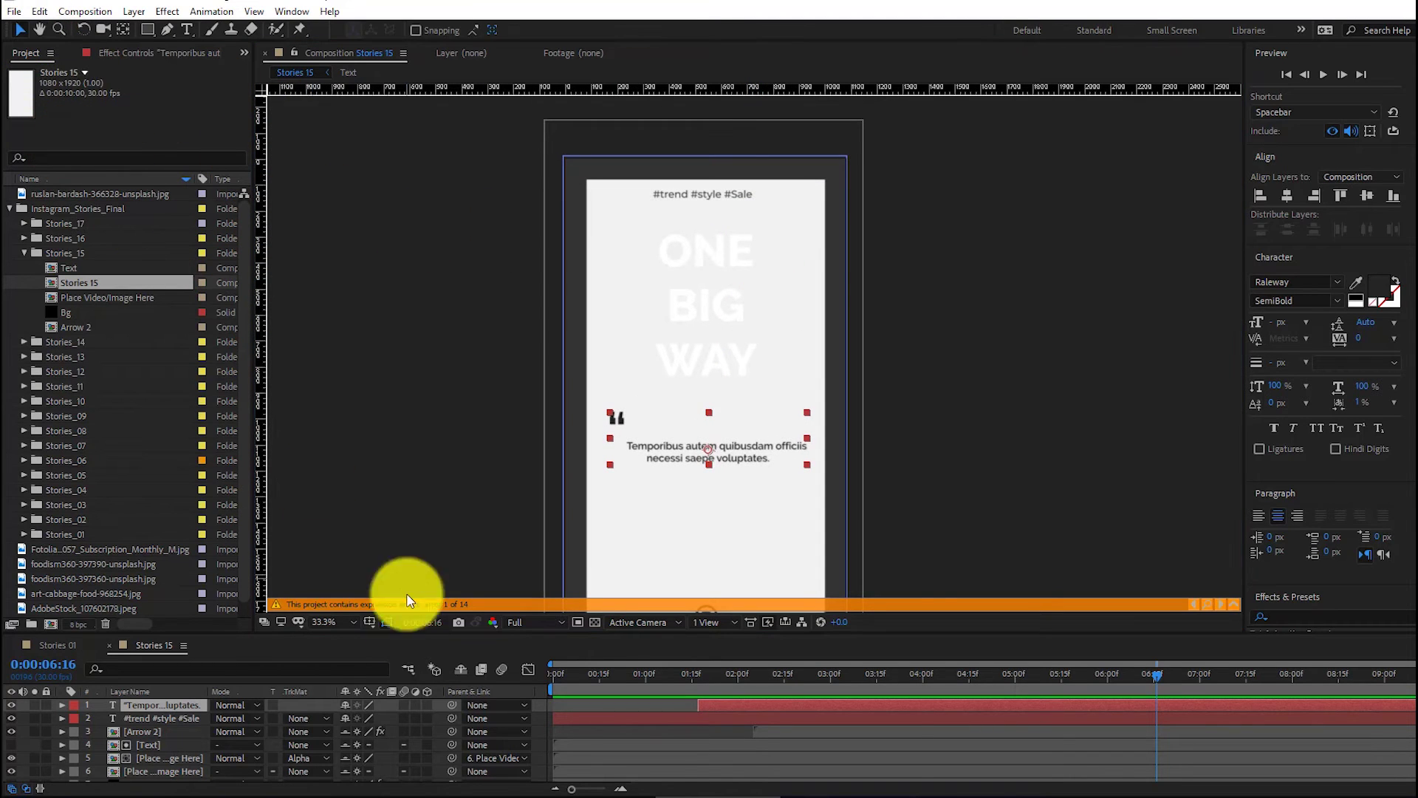
Step: Set the Temporibus quote text to Raleway Bold, after briefly trying Roboto
{"action": "double_click", "coordinate": [158, 705]}
{"action": "left_click", "coordinate": [1336, 282]}
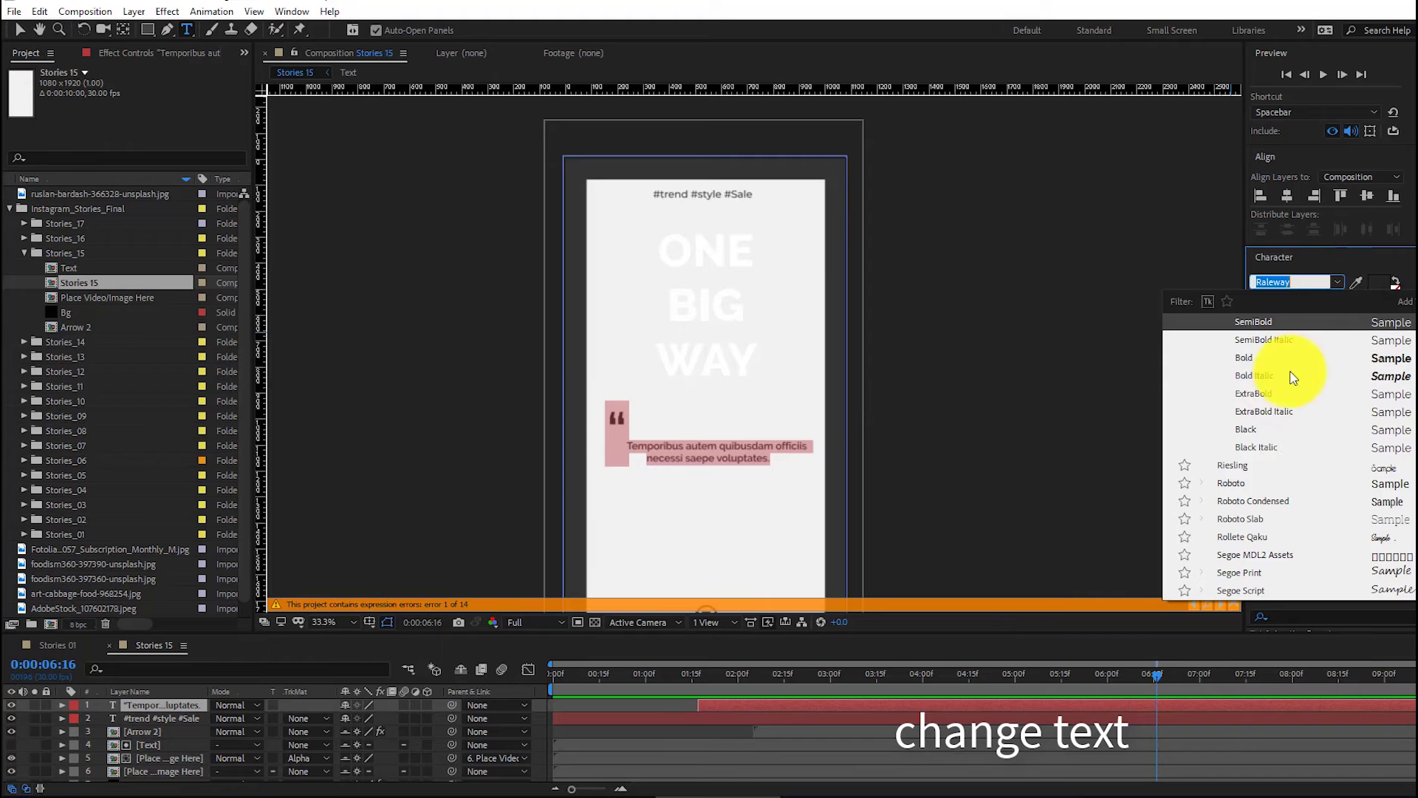
{"action": "left_click", "coordinate": [1238, 491]}
{"action": "left_click", "coordinate": [1304, 282]}
{"action": "type", "text": "ral"}
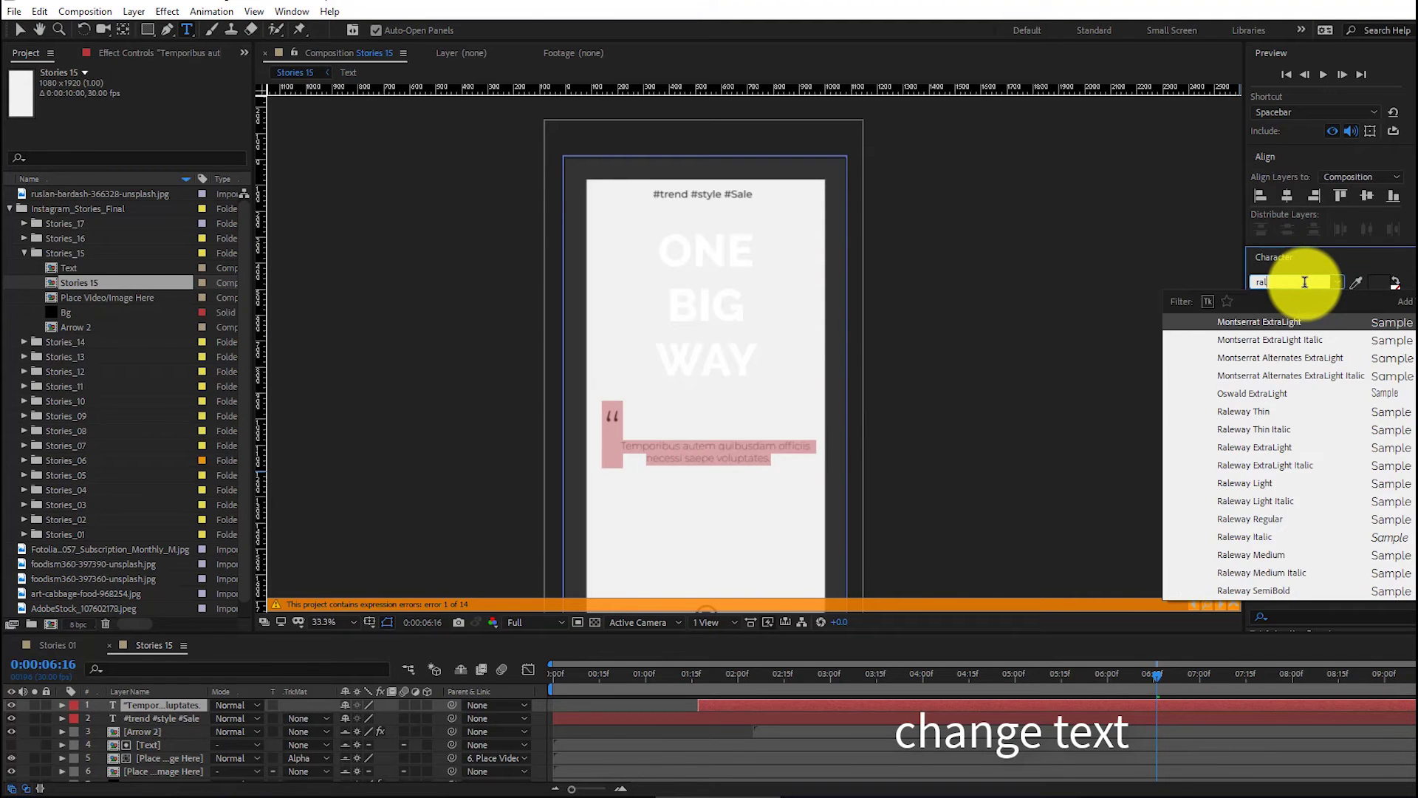
{"action": "left_click", "coordinate": [1291, 526]}
{"action": "left_click", "coordinate": [1337, 301]}
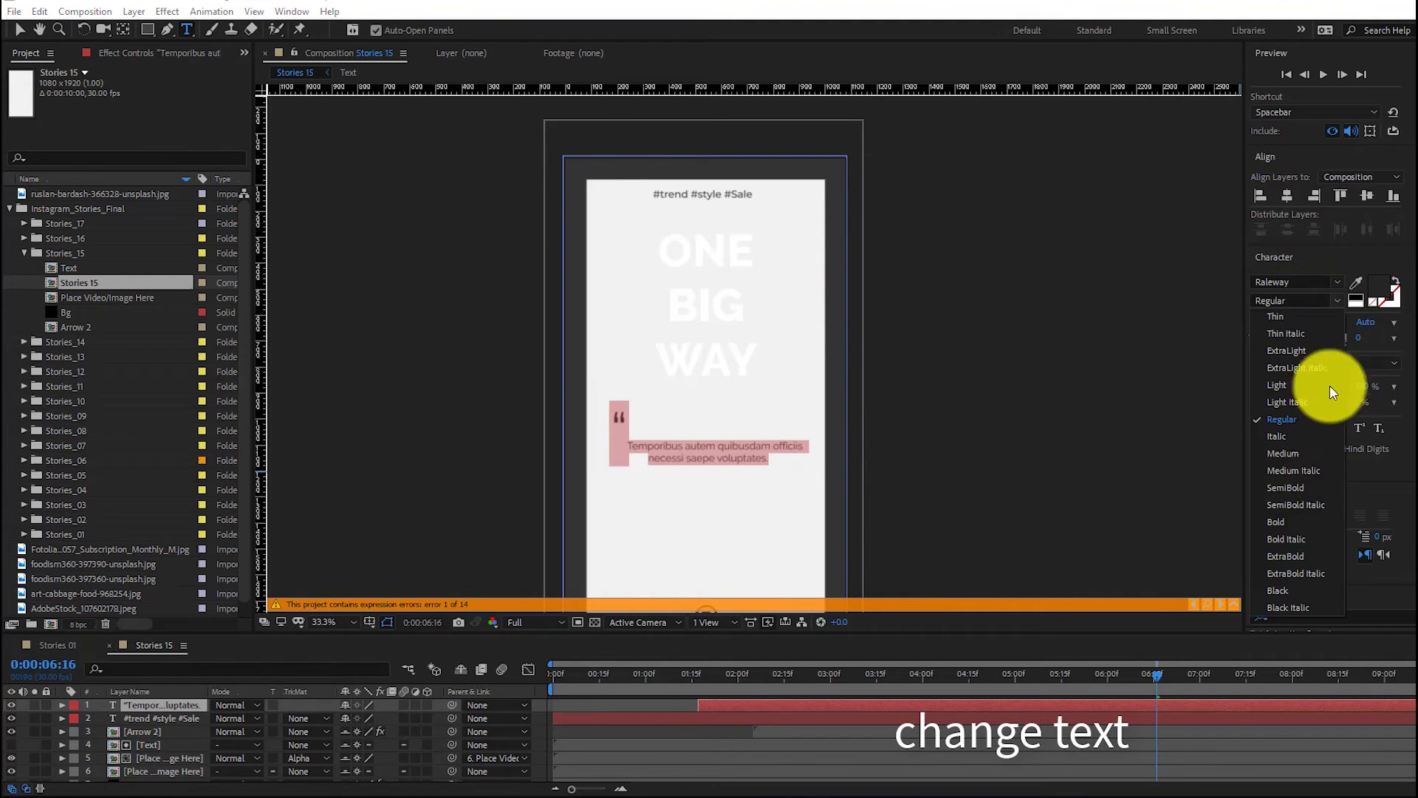
{"action": "left_click", "coordinate": [1297, 520]}
Step: Try purple and pink on the quote colour, then cancel to keep it dark
{"action": "left_click", "coordinate": [1382, 294]}
{"action": "mouse_move", "coordinate": [1193, 326]}
{"action": "left_mouse_down"}
{"action": "mouse_move", "coordinate": [1214, 223]}
{"action": "mouse_move", "coordinate": [1274, 223]}
{"action": "left_mouse_up"}
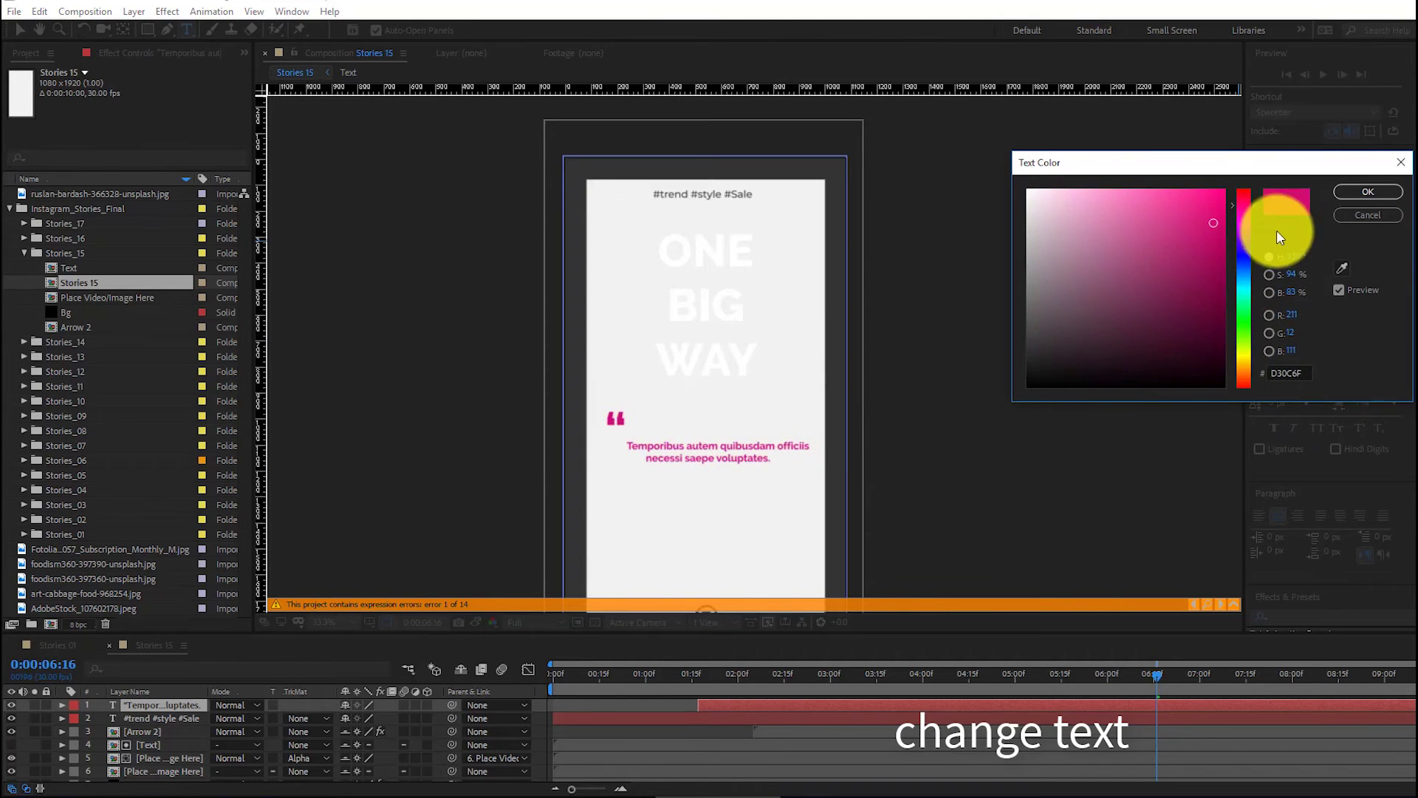
{"action": "left_click", "coordinate": [1359, 194]}
{"action": "left_click", "coordinate": [143, 733]}
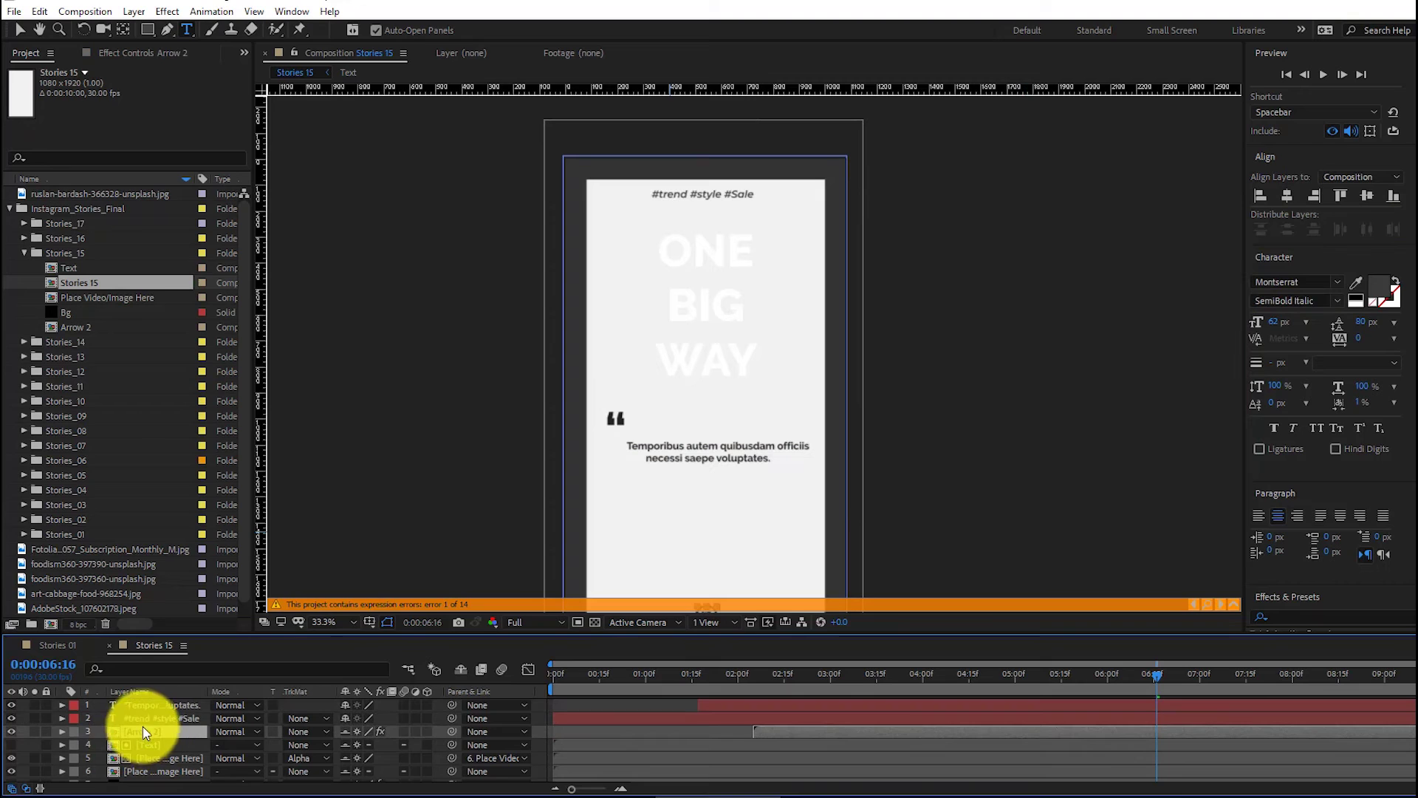
Step: Zoom to 50% on the circled arrow and open the Arrow 2 composition
{"action": "left_click", "coordinate": [39, 29]}
{"action": "left_click_drag", "start_coordinate": [741, 499], "coordinate": [740, 320]}
{"action": "left_click", "coordinate": [339, 621]}
{"action": "left_click", "coordinate": [357, 485]}
{"action": "mouse_move", "coordinate": [761, 513]}
{"action": "left_mouse_down"}
{"action": "mouse_move", "coordinate": [812, 465]}
{"action": "mouse_move", "coordinate": [812, 422]}
{"action": "left_mouse_up"}
{"action": "left_click", "coordinate": [20, 29]}
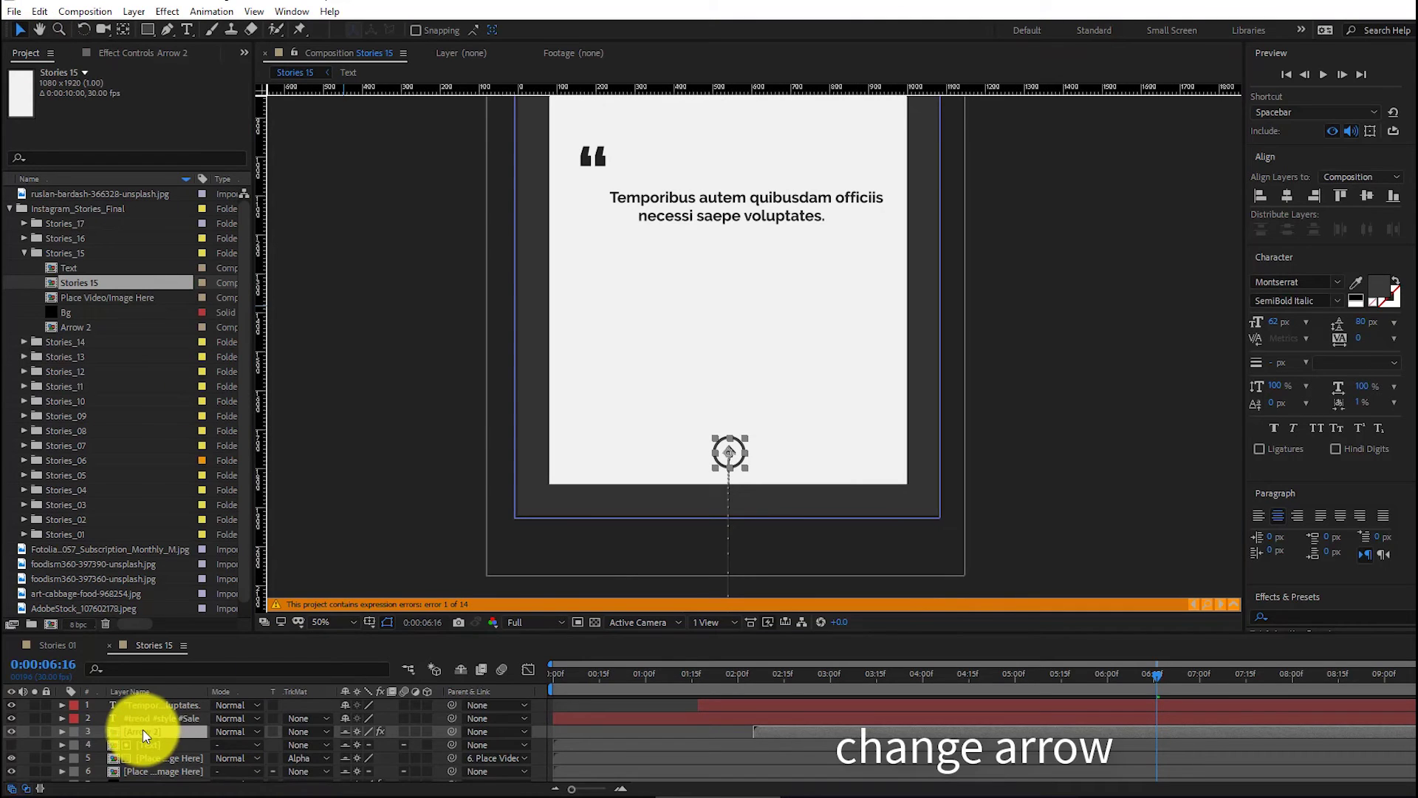
{"action": "double_click", "coordinate": [143, 729]}
{"action": "left_click", "coordinate": [344, 621]}
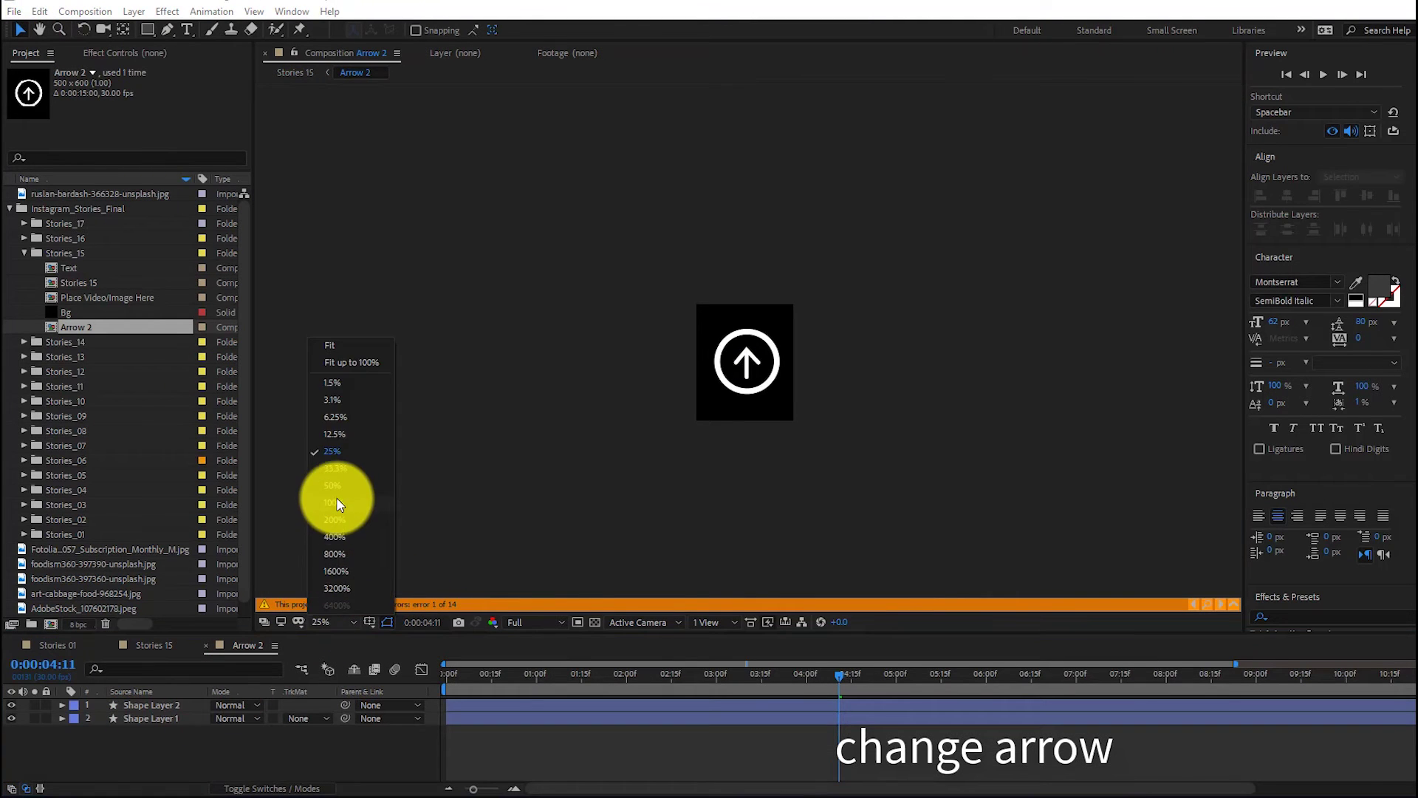
{"action": "left_click", "coordinate": [335, 484]}
Step: Recolour Shape Layer 1, the arrow, to white
{"action": "left_click", "coordinate": [174, 705]}
{"action": "left_click", "coordinate": [148, 718]}
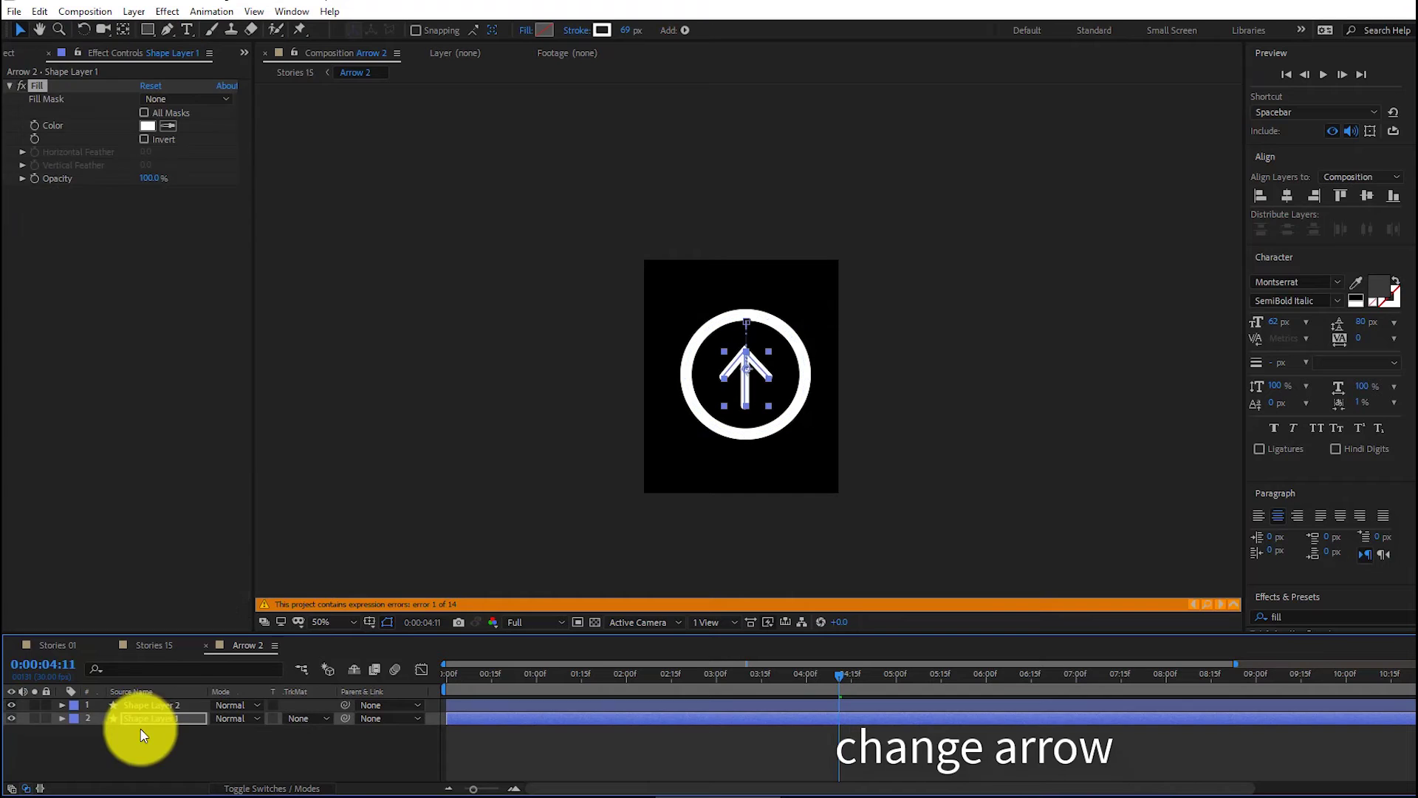
{"action": "left_click", "coordinate": [147, 126]}
{"action": "left_click_drag", "start_coordinate": [1133, 240], "coordinate": [1194, 190]}
{"action": "left_click", "coordinate": [1243, 297]}
{"action": "left_click_drag", "start_coordinate": [1243, 298], "coordinate": [1243, 382]}
{"action": "left_click", "coordinate": [1243, 321]}
{"action": "left_click_drag", "start_coordinate": [1031, 192], "coordinate": [1019, 158]}
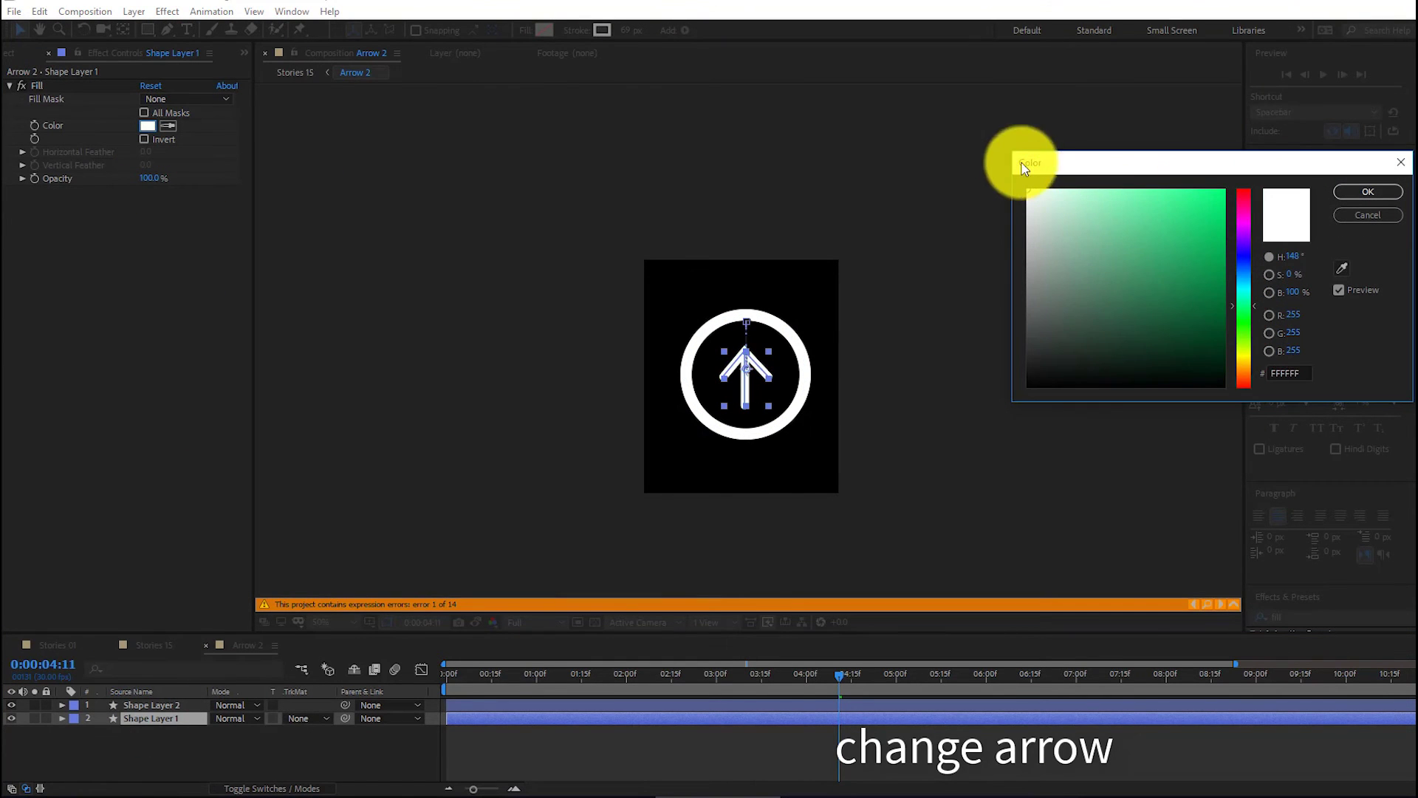
{"action": "left_click", "coordinate": [1368, 191]}
Step: Try out new fill colours on Shape Layer 2, the ring, and confirm one
{"action": "left_click", "coordinate": [175, 705]}
{"action": "left_click", "coordinate": [148, 126]}
{"action": "left_click", "coordinate": [1181, 243]}
{"action": "left_click_drag", "start_coordinate": [1244, 218], "coordinate": [1245, 374]}
{"action": "left_click", "coordinate": [1244, 273]}
{"action": "left_click_drag", "start_coordinate": [1092, 206], "coordinate": [1028, 191]}
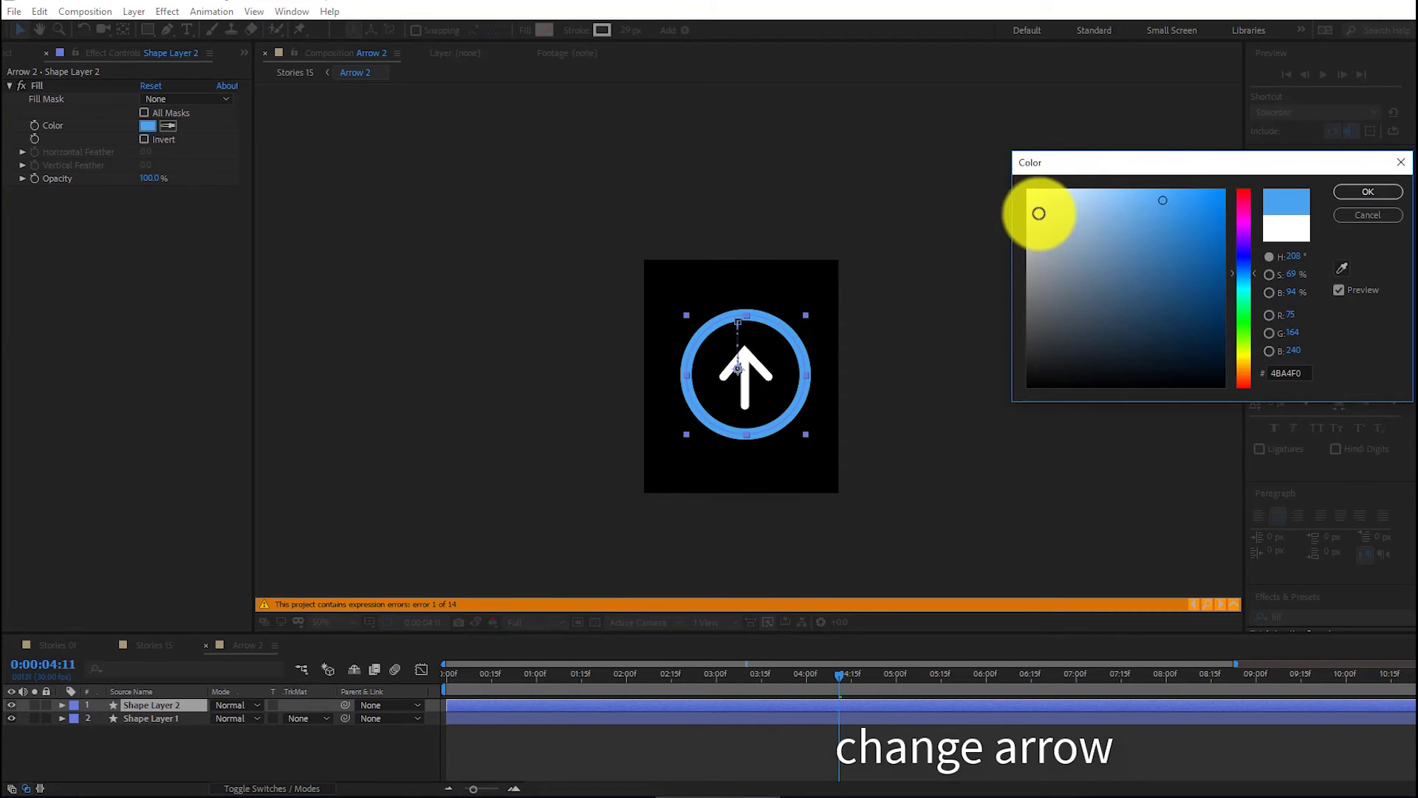
{"action": "left_click", "coordinate": [1343, 195]}
Step: Adjust the ring's stroke and thicken the arrow's stroke width to 69 px
{"action": "left_click_drag", "start_coordinate": [629, 30], "coordinate": [640, 31]}
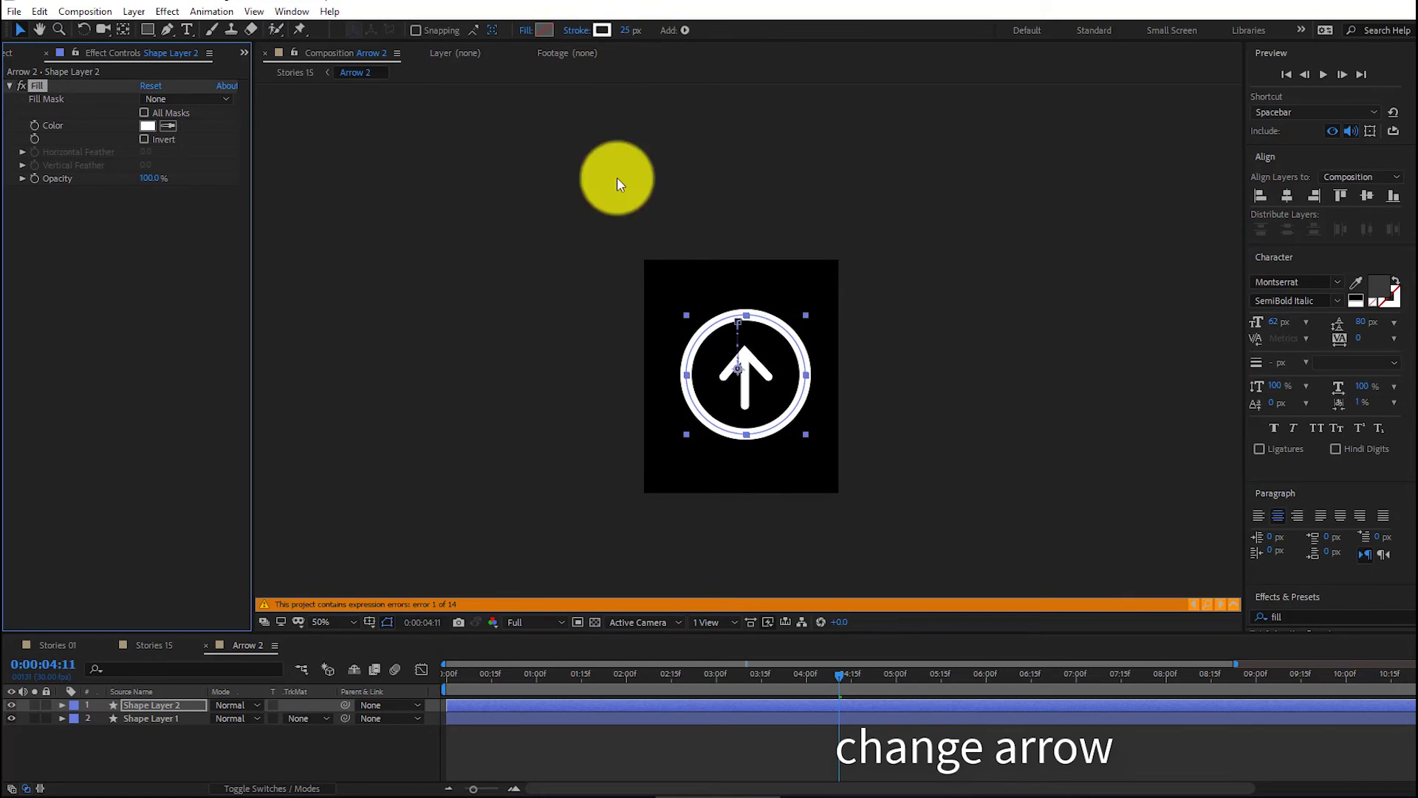
{"action": "left_click", "coordinate": [151, 716]}
{"action": "left_click_drag", "start_coordinate": [660, 30], "coordinate": [621, 31]}
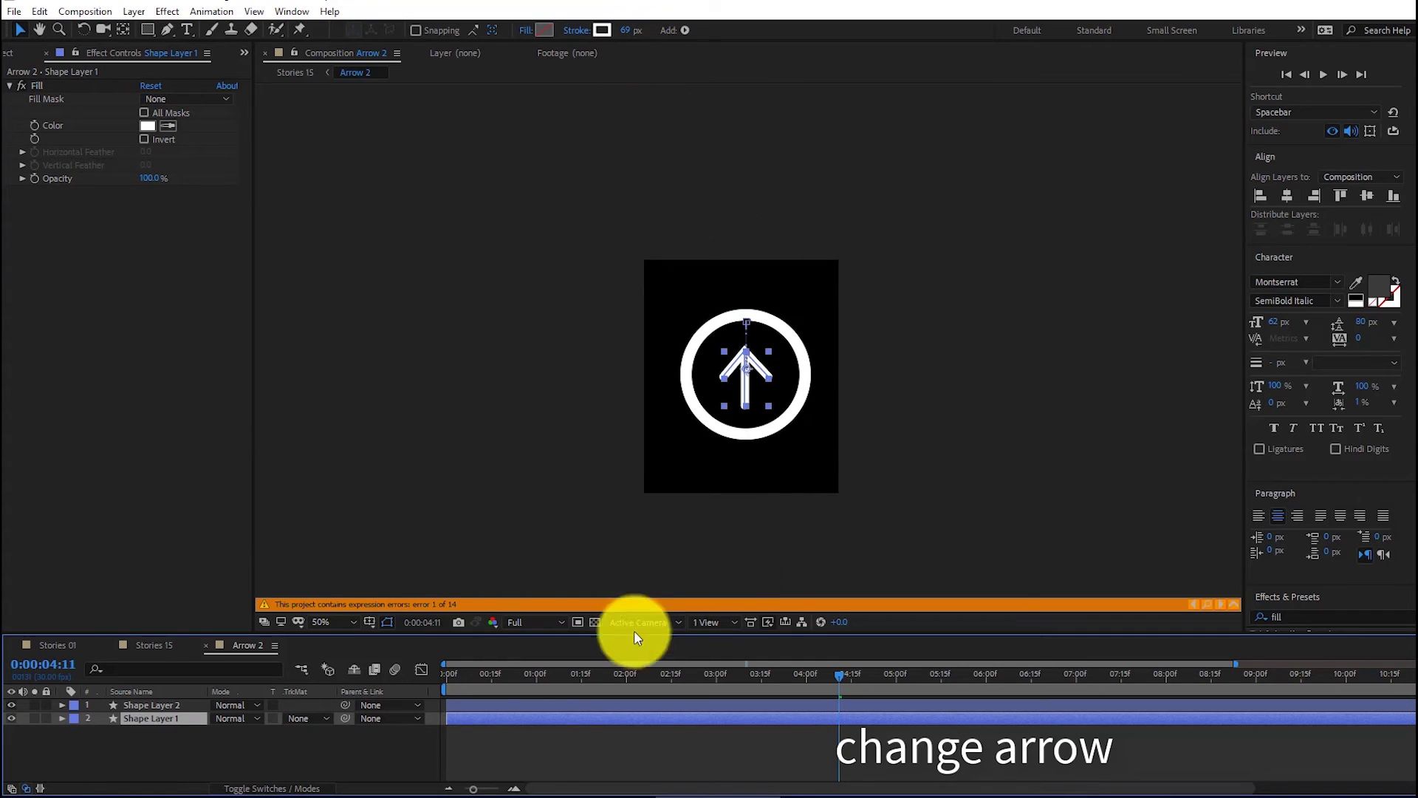
Step: Back in Stories 15, preview a bright red arrow fill, then cancel to keep the original colour
{"action": "left_click", "coordinate": [197, 649]}
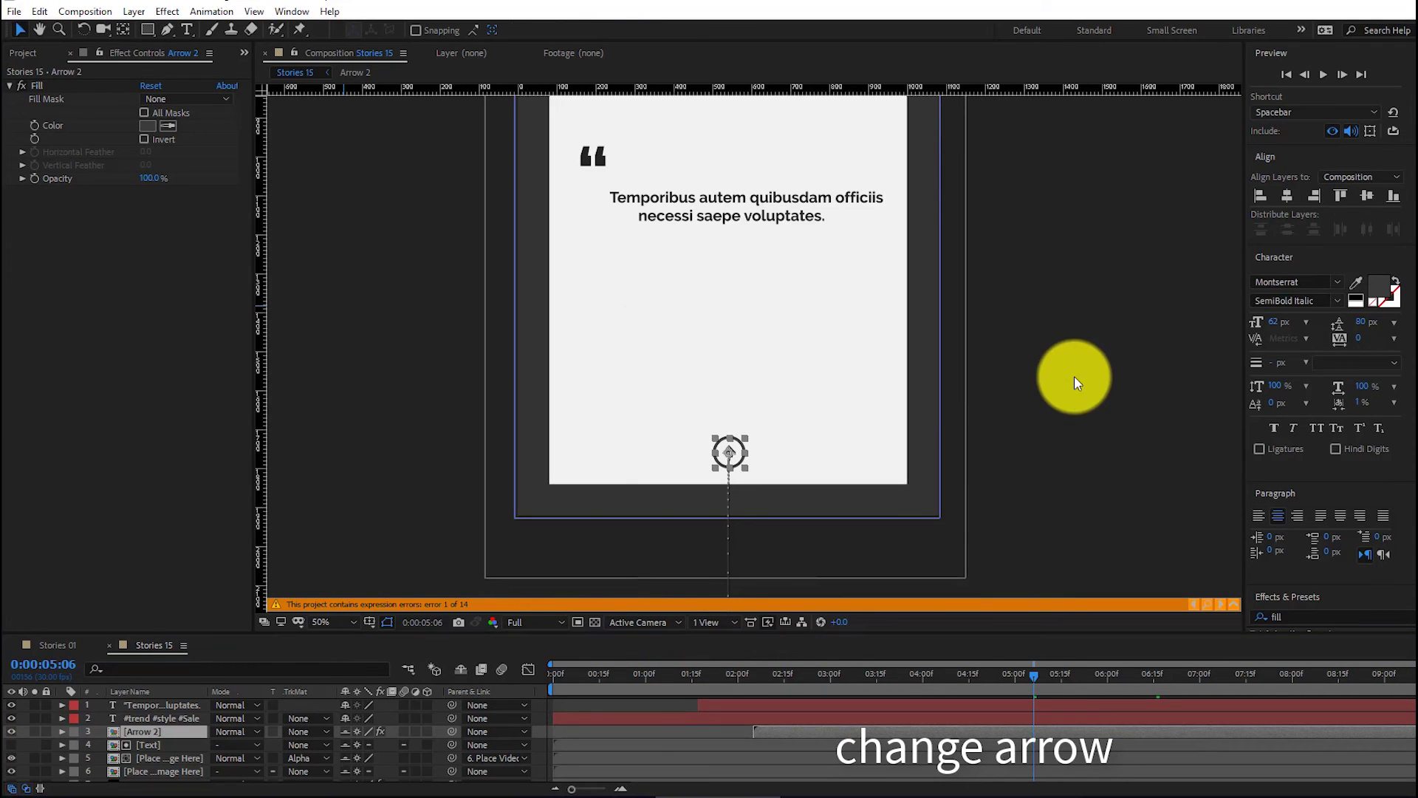
{"action": "left_click", "coordinate": [148, 126]}
{"action": "left_click", "coordinate": [1174, 290]}
{"action": "left_click_drag", "start_coordinate": [1175, 290], "coordinate": [1219, 175]}
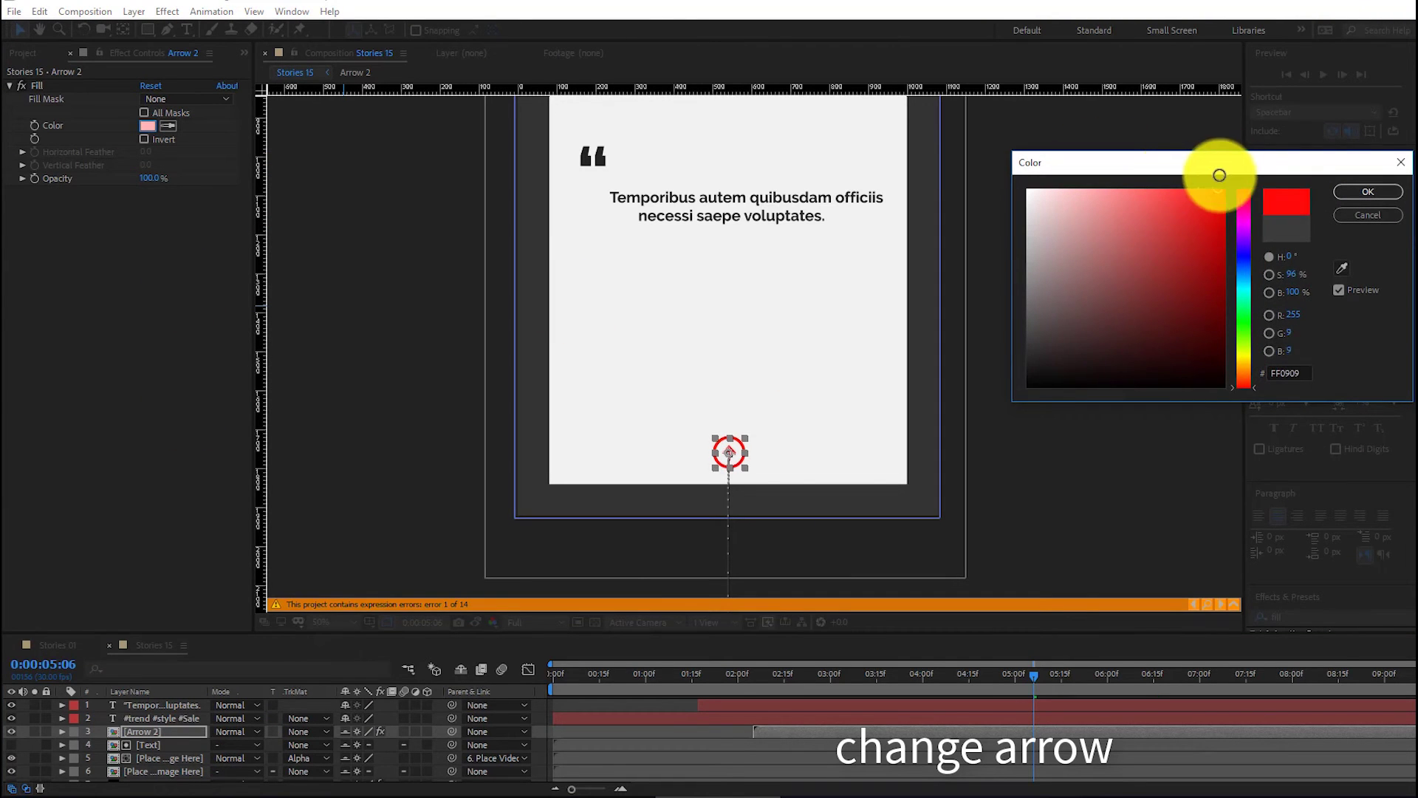
{"action": "left_click", "coordinate": [1366, 215]}
Step: Move the time to 5:04, select the photo placeholder layer, and pan to the ONE BIG WAY heading
{"action": "left_click", "coordinate": [1027, 676]}
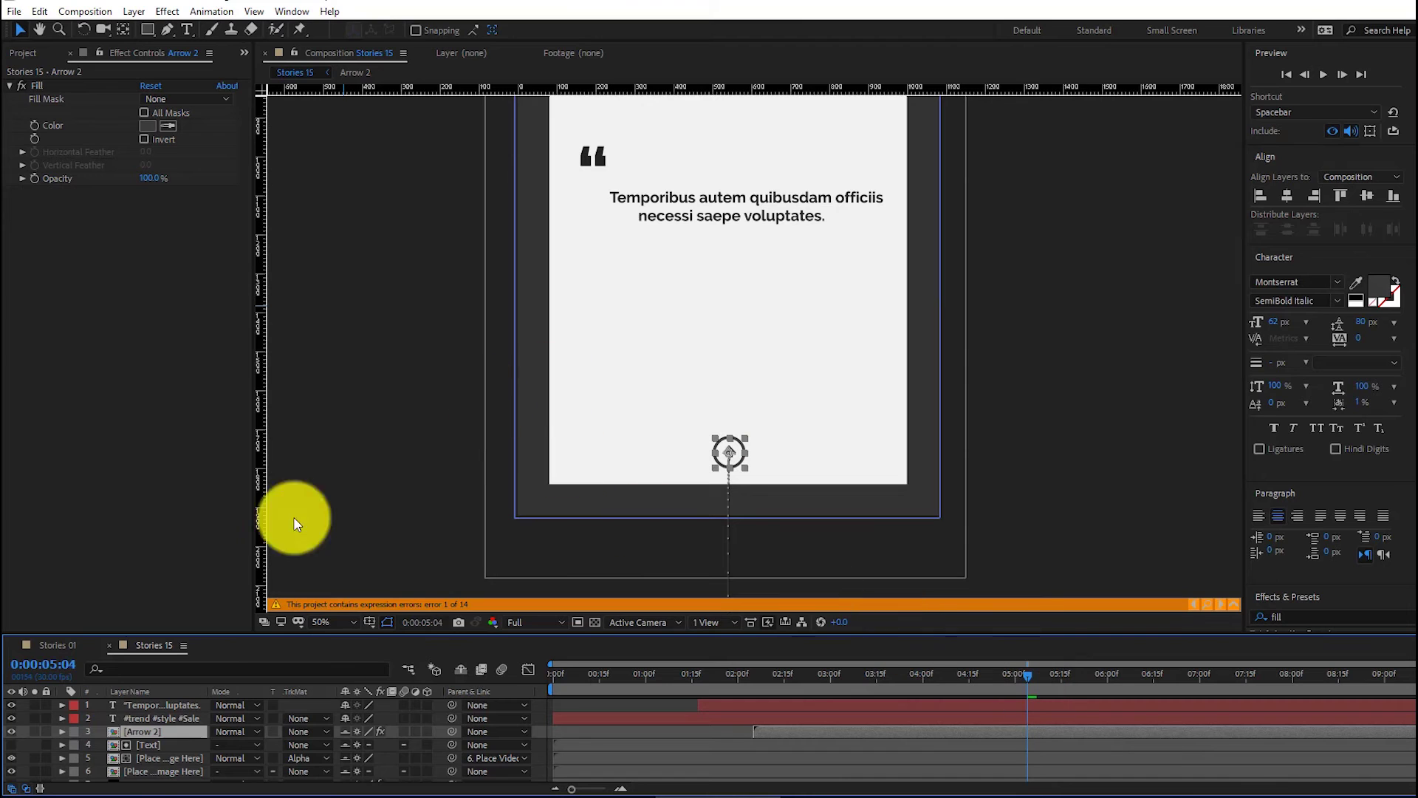
{"action": "left_click", "coordinate": [153, 760]}
{"action": "key", "text": "h"}
{"action": "left_click_drag", "start_coordinate": [829, 177], "coordinate": [845, 383]}
{"action": "left_click", "coordinate": [20, 30]}
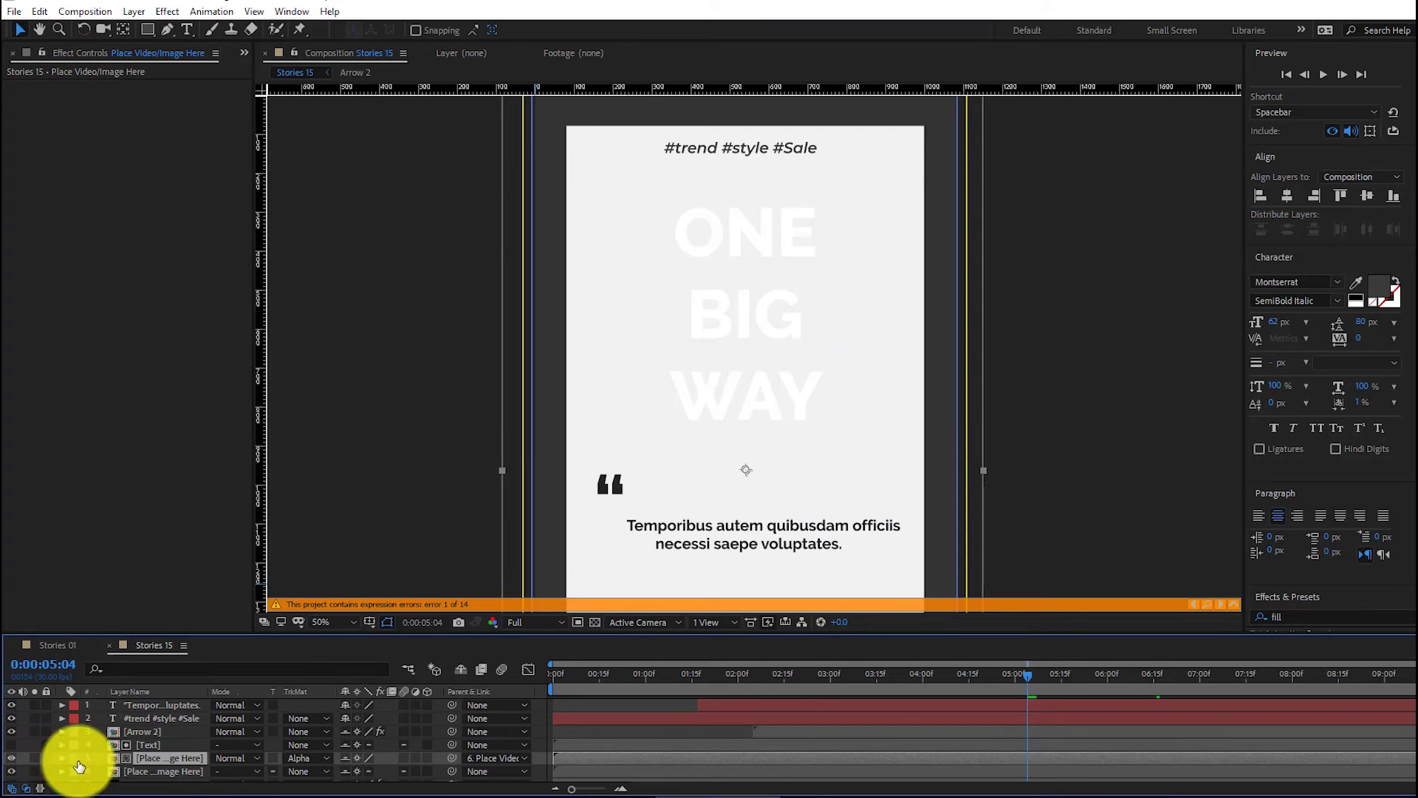
Step: In the photo placeholder composition, import the portrait photo from the Img_02 Light folder
{"action": "double_click", "coordinate": [79, 766]}
{"action": "left_click", "coordinate": [21, 253]}
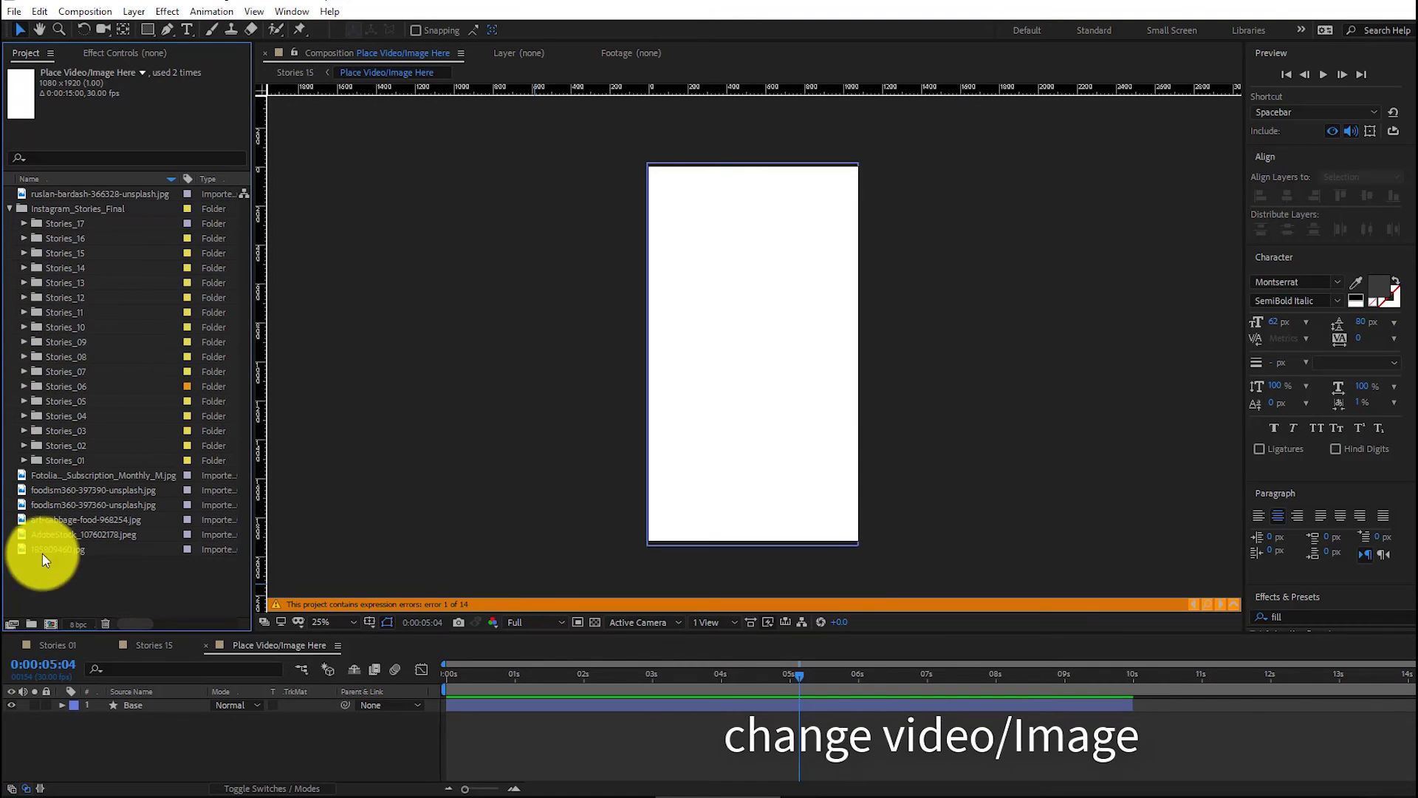
{"action": "double_click", "coordinate": [44, 565]}
{"action": "left_click", "coordinate": [634, 146]}
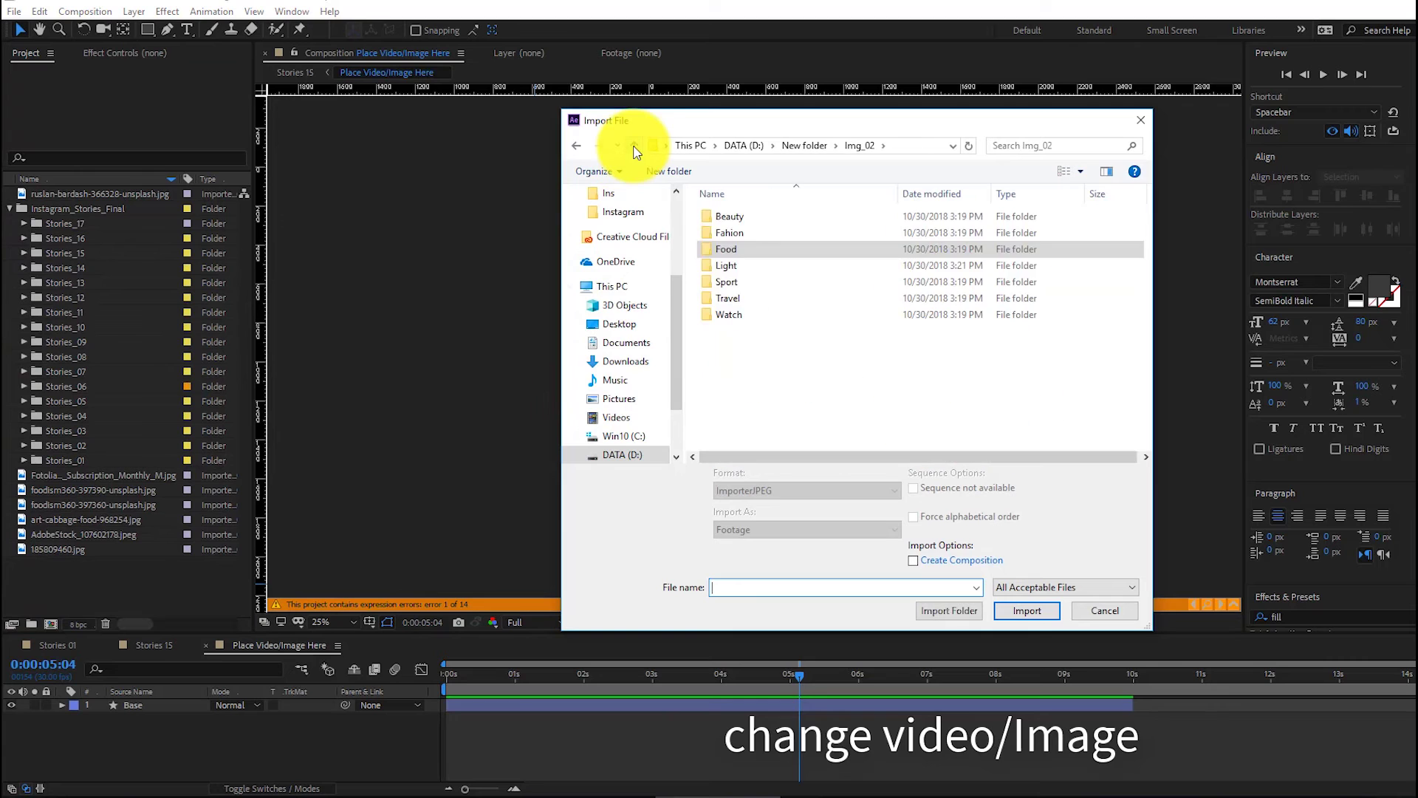
{"action": "double_click", "coordinate": [735, 269]}
{"action": "left_click", "coordinate": [827, 229]}
{"action": "left_click", "coordinate": [1027, 610]}
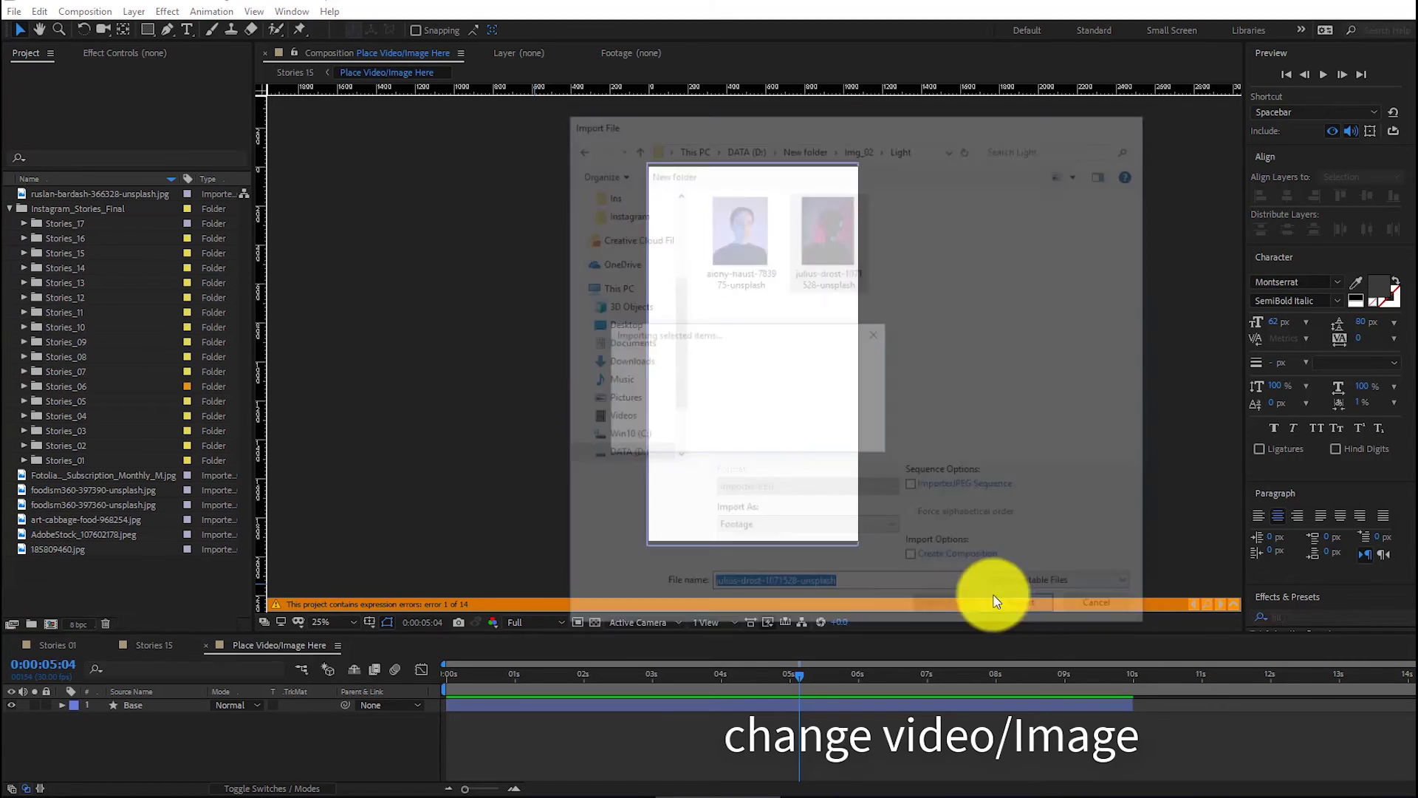
Step: Add julius-drost-1071528-unsplash.jpg to the placeholder at about 46% scale and return to Stories 15
{"action": "mouse_move", "coordinate": [81, 208]}
{"action": "left_mouse_down"}
{"action": "mouse_move", "coordinate": [181, 697]}
{"action": "mouse_move", "coordinate": [158, 702]}
{"action": "left_mouse_up"}
{"action": "left_click", "coordinate": [62, 708]}
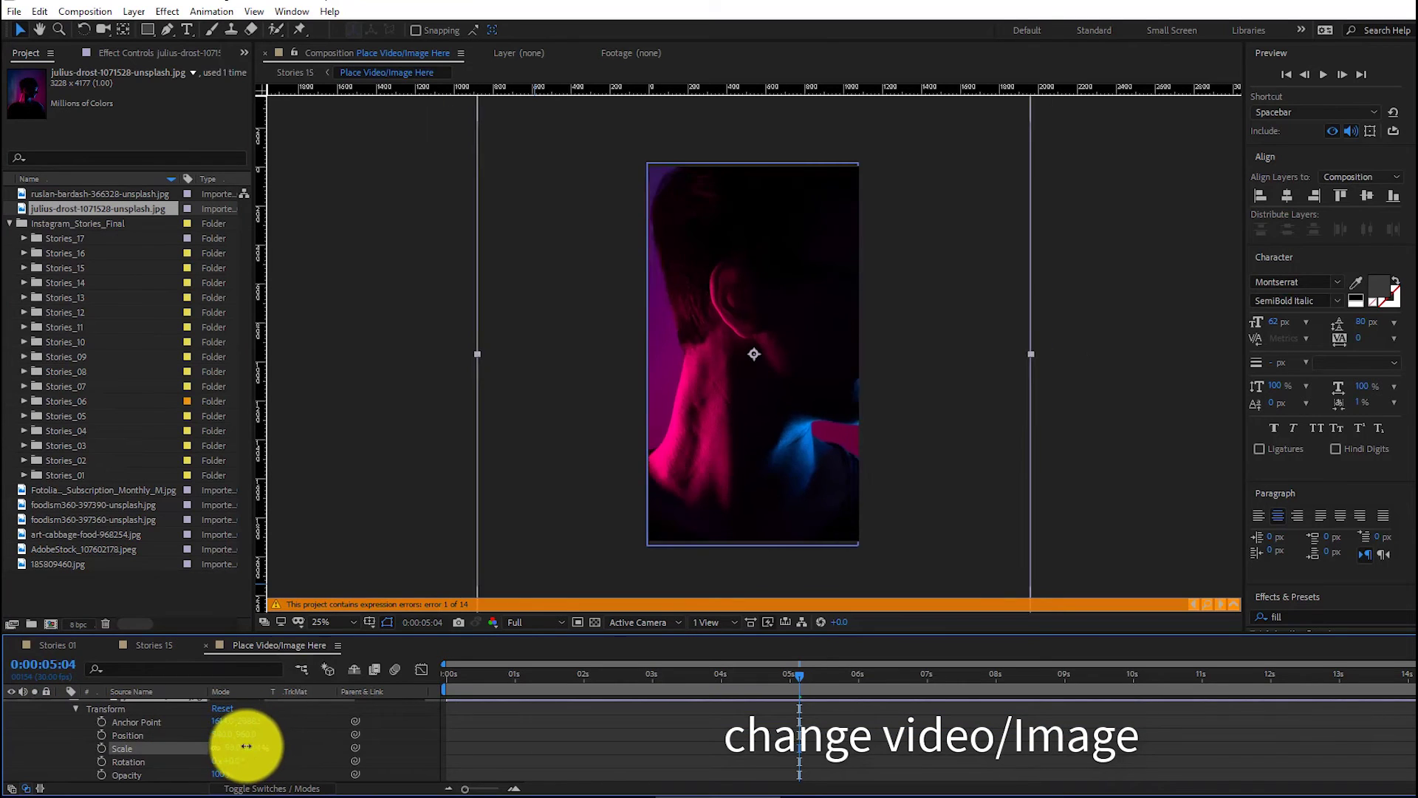
{"action": "left_click_drag", "start_coordinate": [244, 748], "coordinate": [230, 754]}
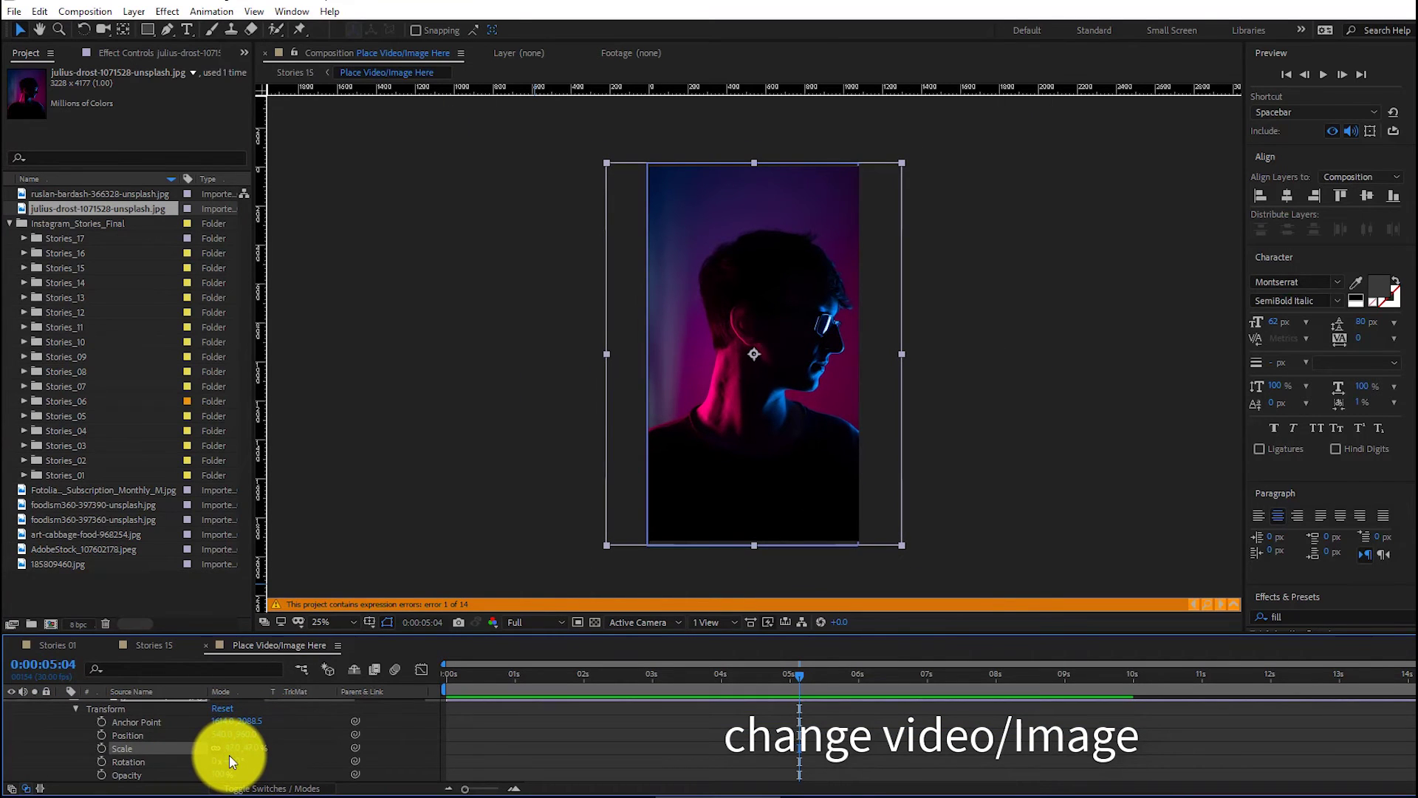
{"action": "left_click", "coordinate": [72, 706]}
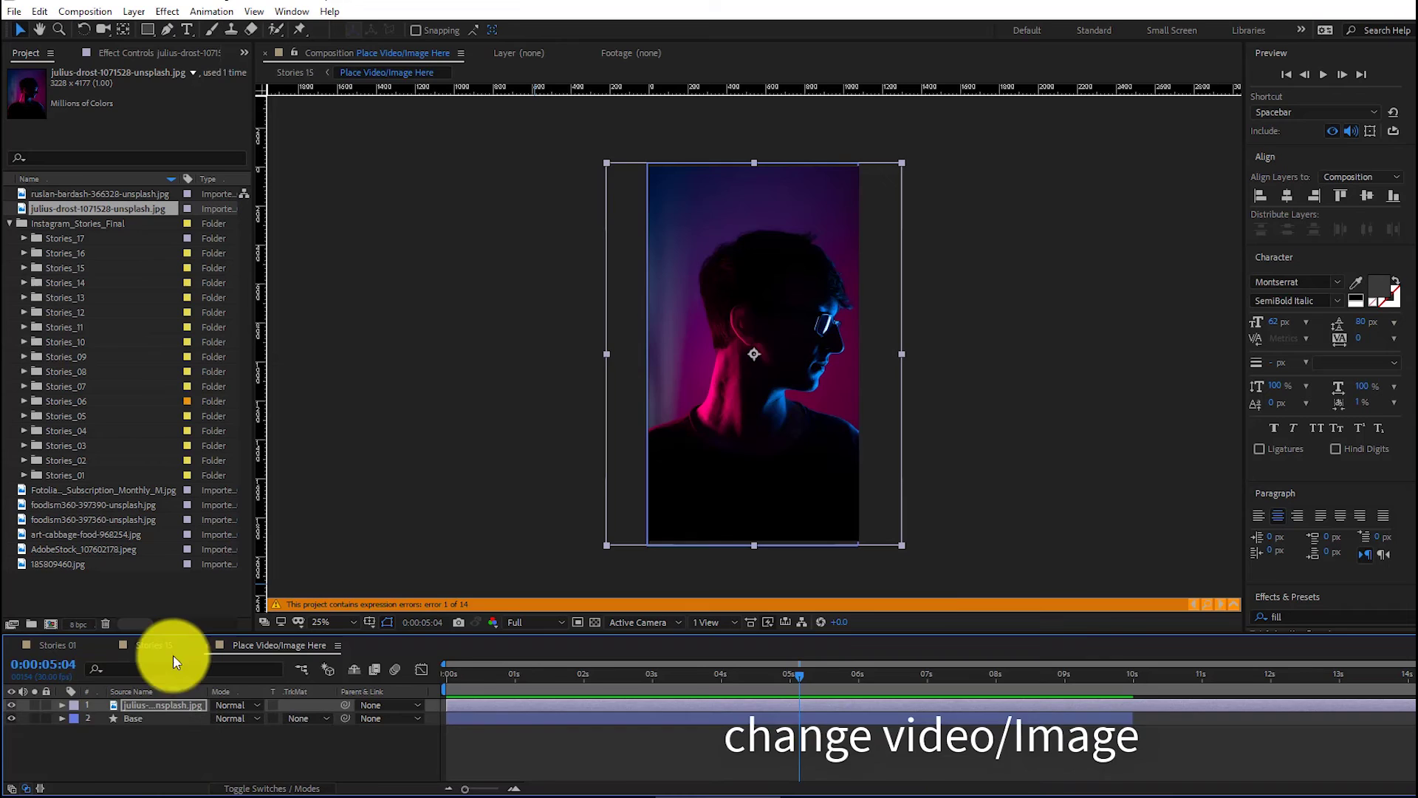
{"action": "left_click", "coordinate": [170, 644]}
{"action": "left_click", "coordinate": [355, 622]}
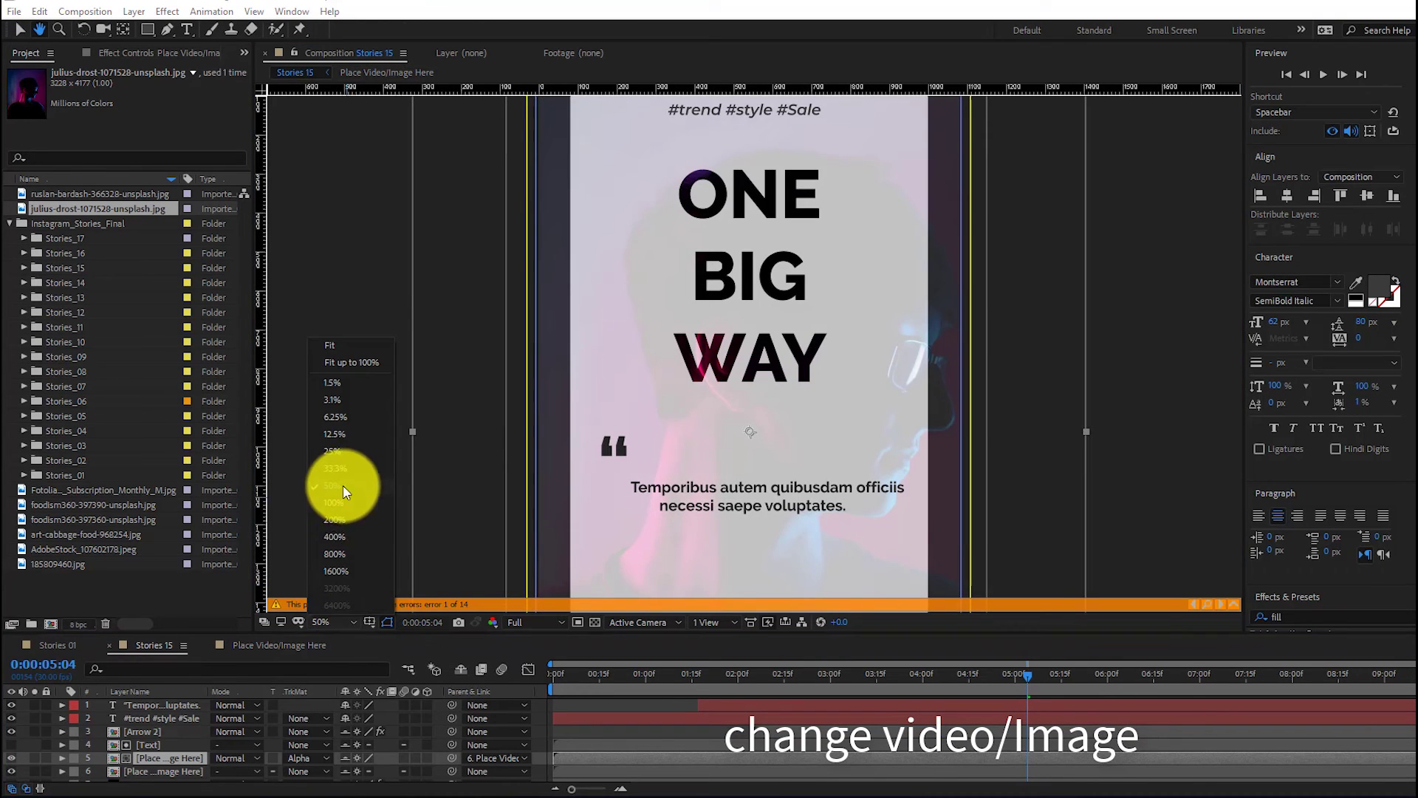
Step: Set the viewer to 33.3% and fill the placeholder's Base layer with black (000000)
{"action": "left_click", "coordinate": [336, 468]}
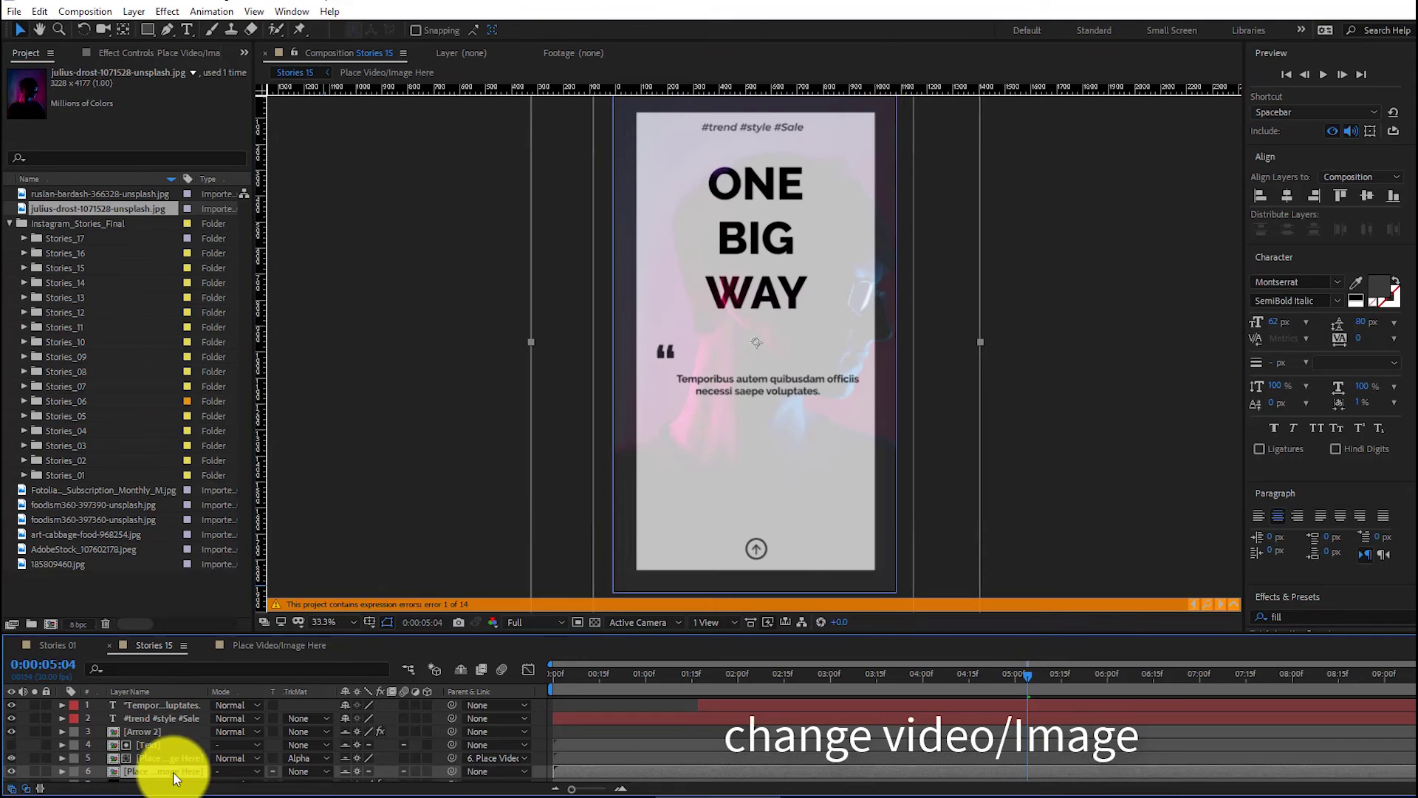
{"action": "double_click", "coordinate": [173, 770]}
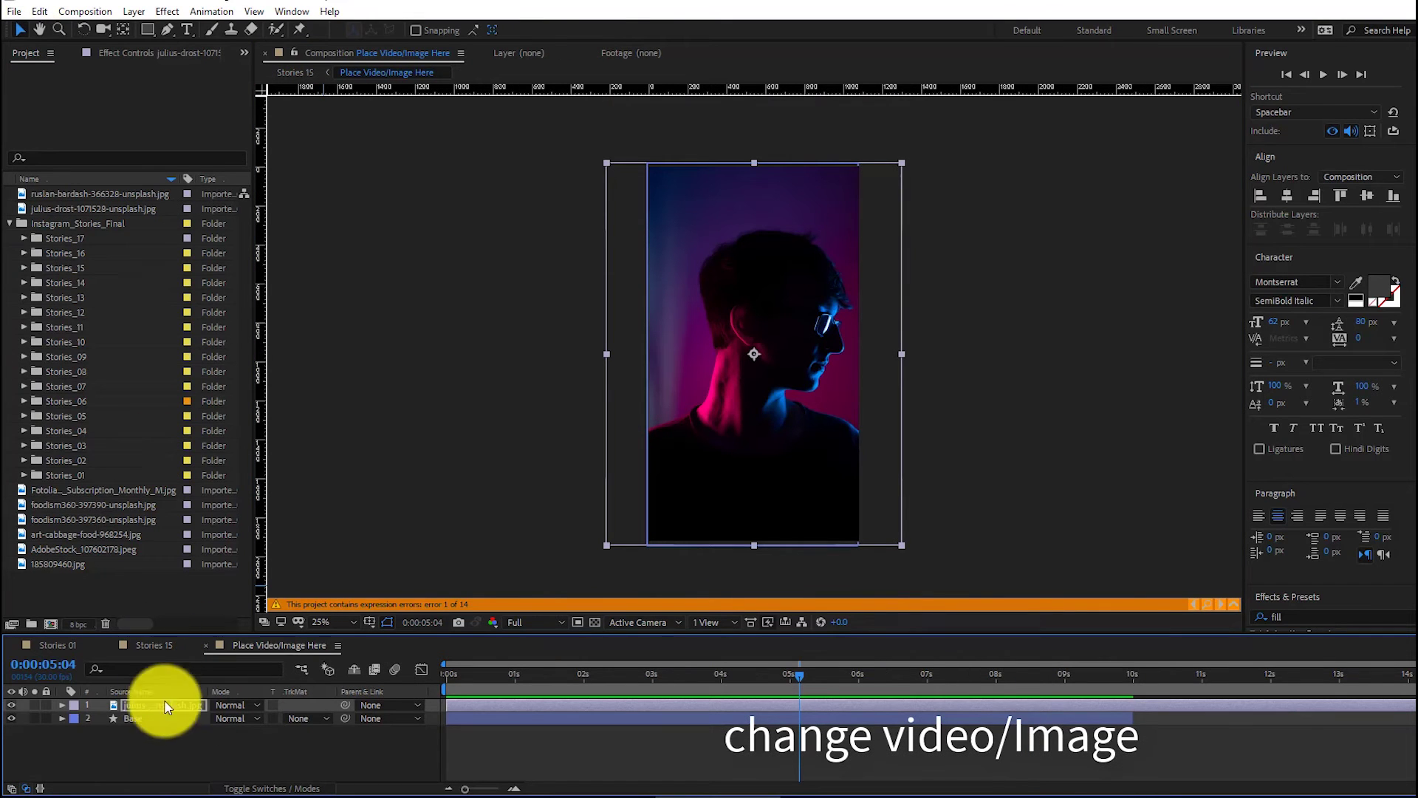
{"action": "left_click", "coordinate": [161, 719]}
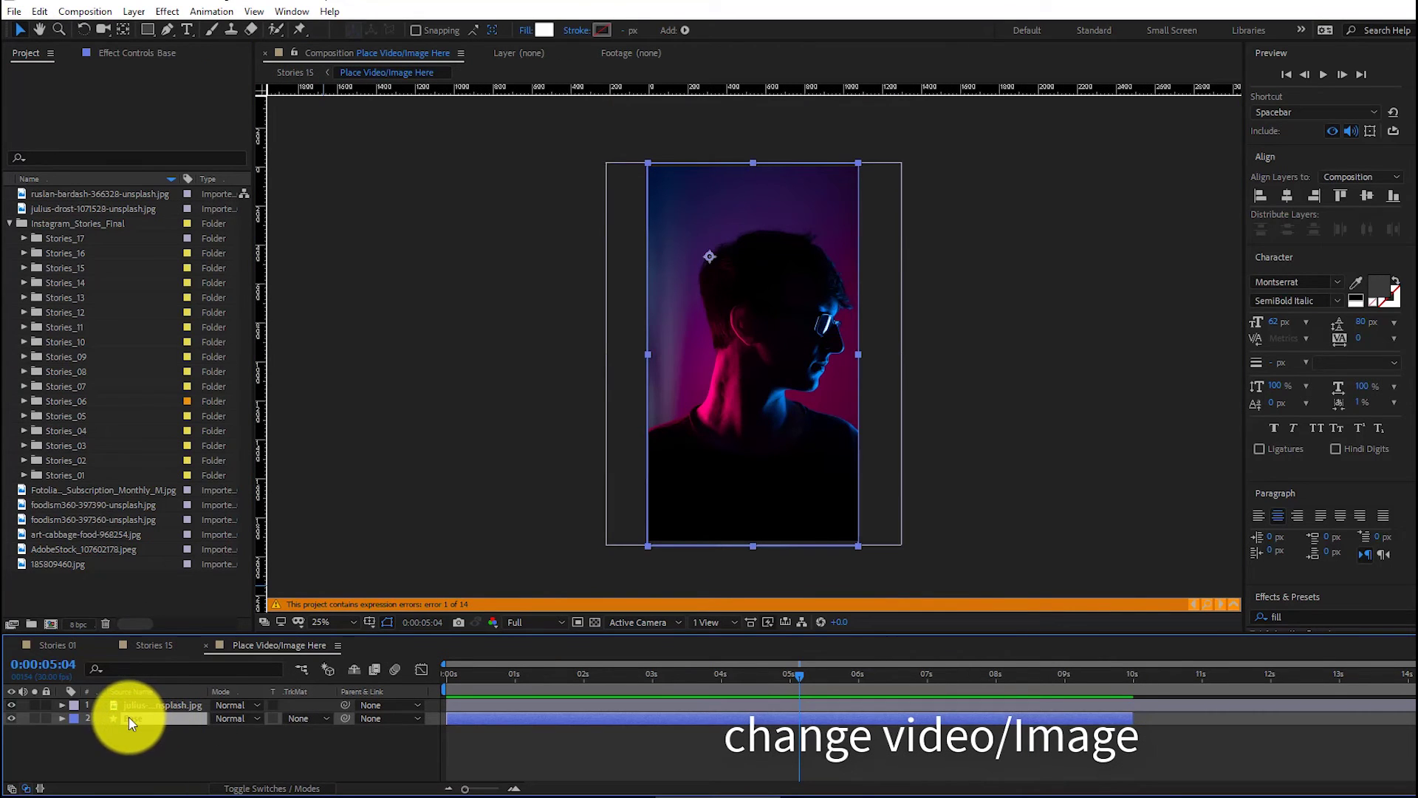
{"action": "left_click", "coordinate": [544, 30]}
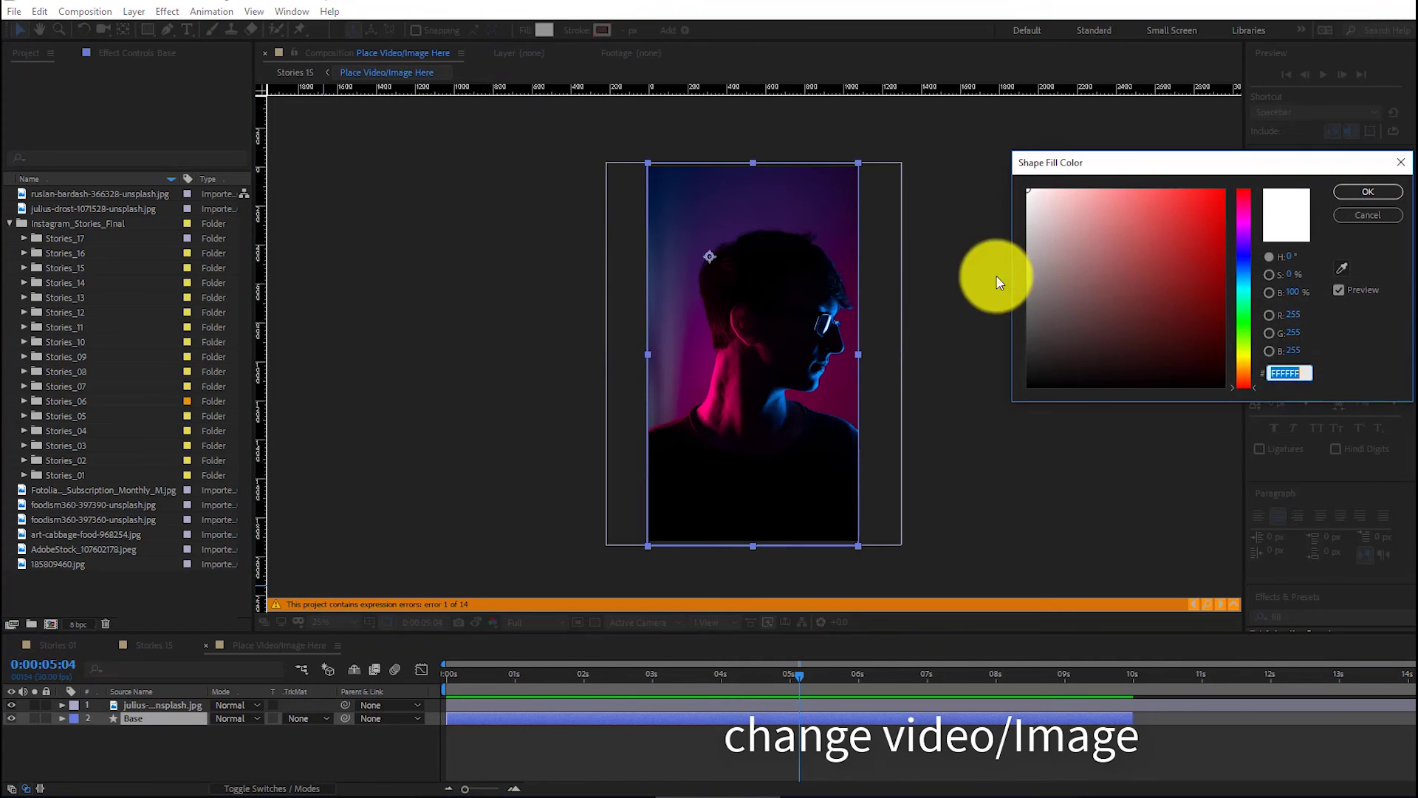
{"action": "left_click_drag", "start_coordinate": [1044, 332], "coordinate": [1017, 400]}
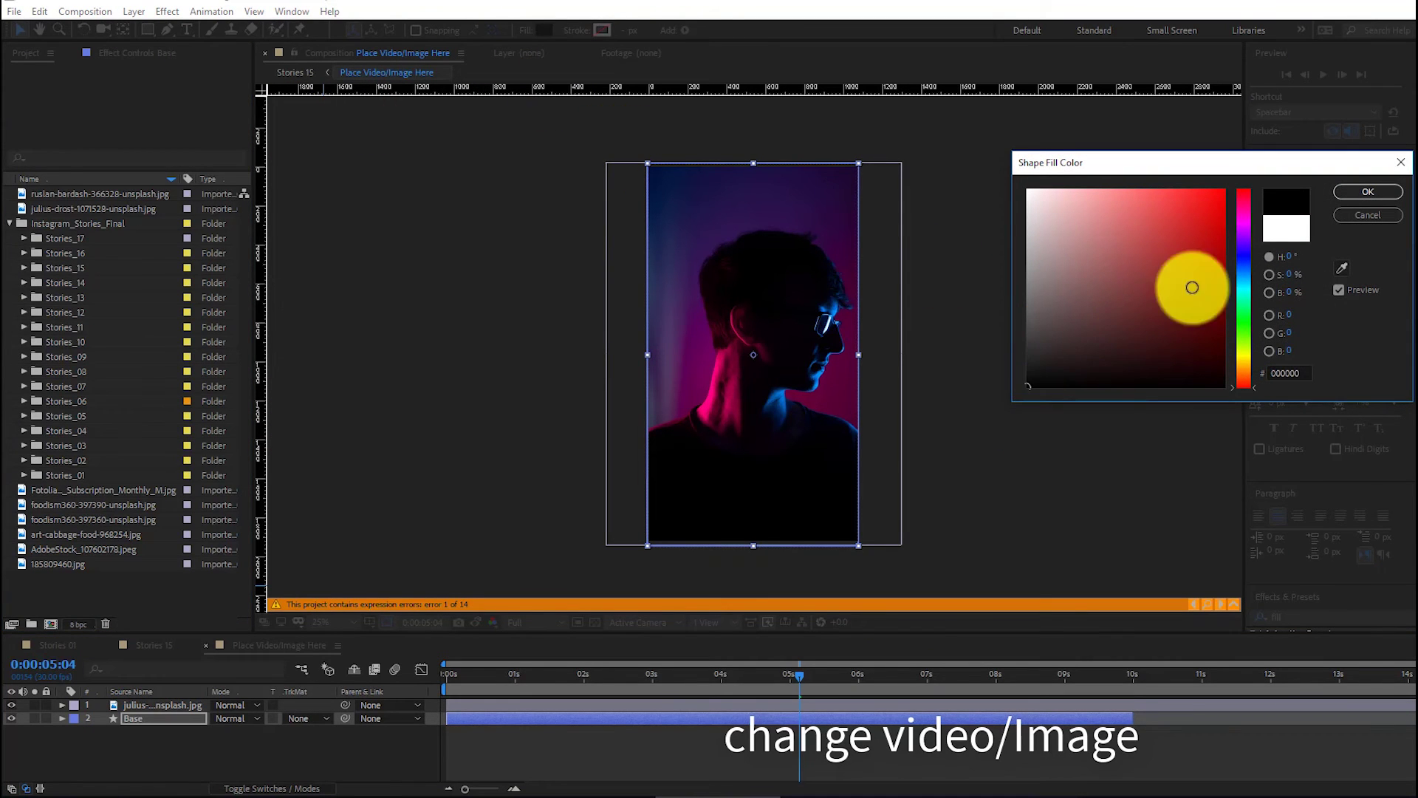
{"action": "left_click", "coordinate": [1367, 191]}
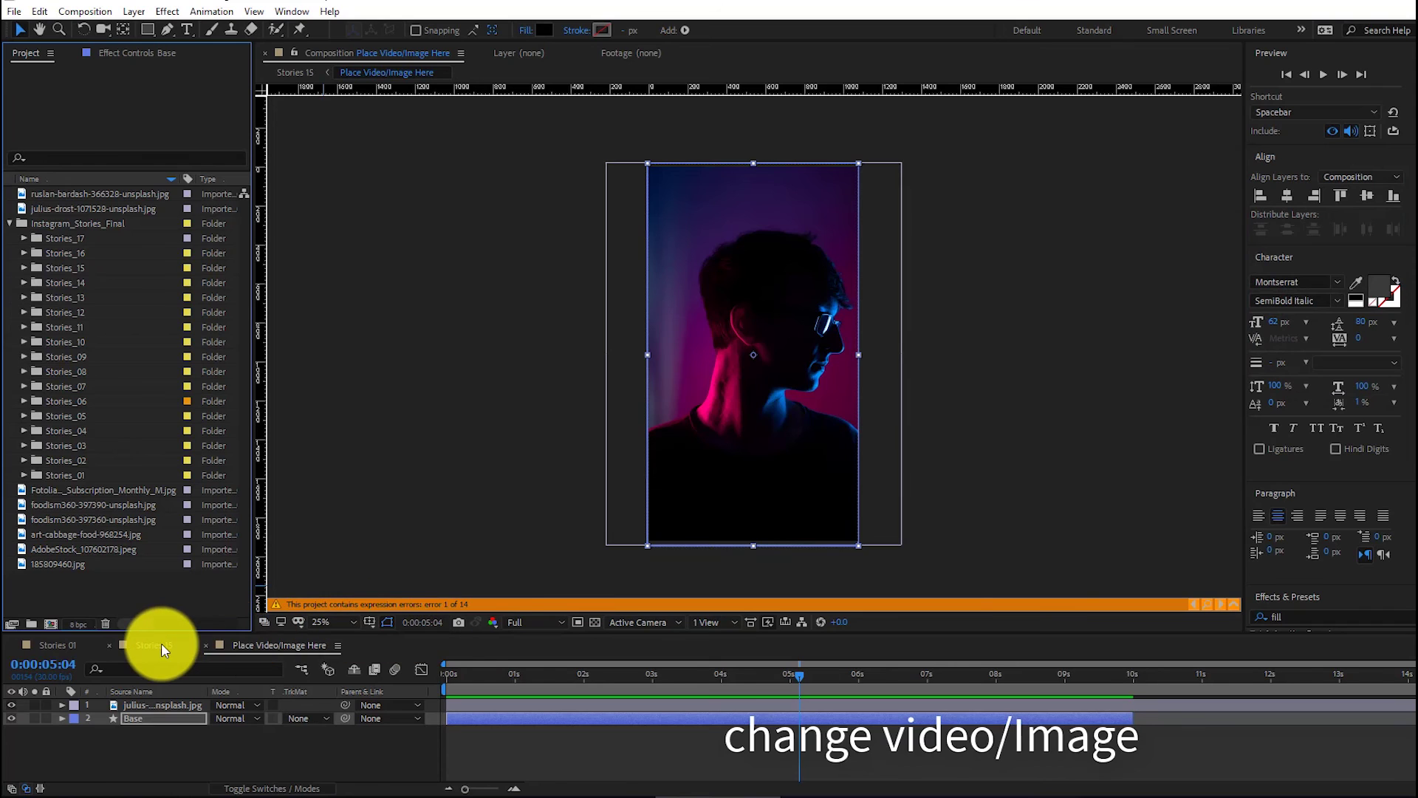
Step: Preview Stories 15 from the beginning
{"action": "left_click", "coordinate": [161, 642]}
{"action": "left_click", "coordinate": [554, 675]}
{"action": "left_click", "coordinate": [1322, 77]}
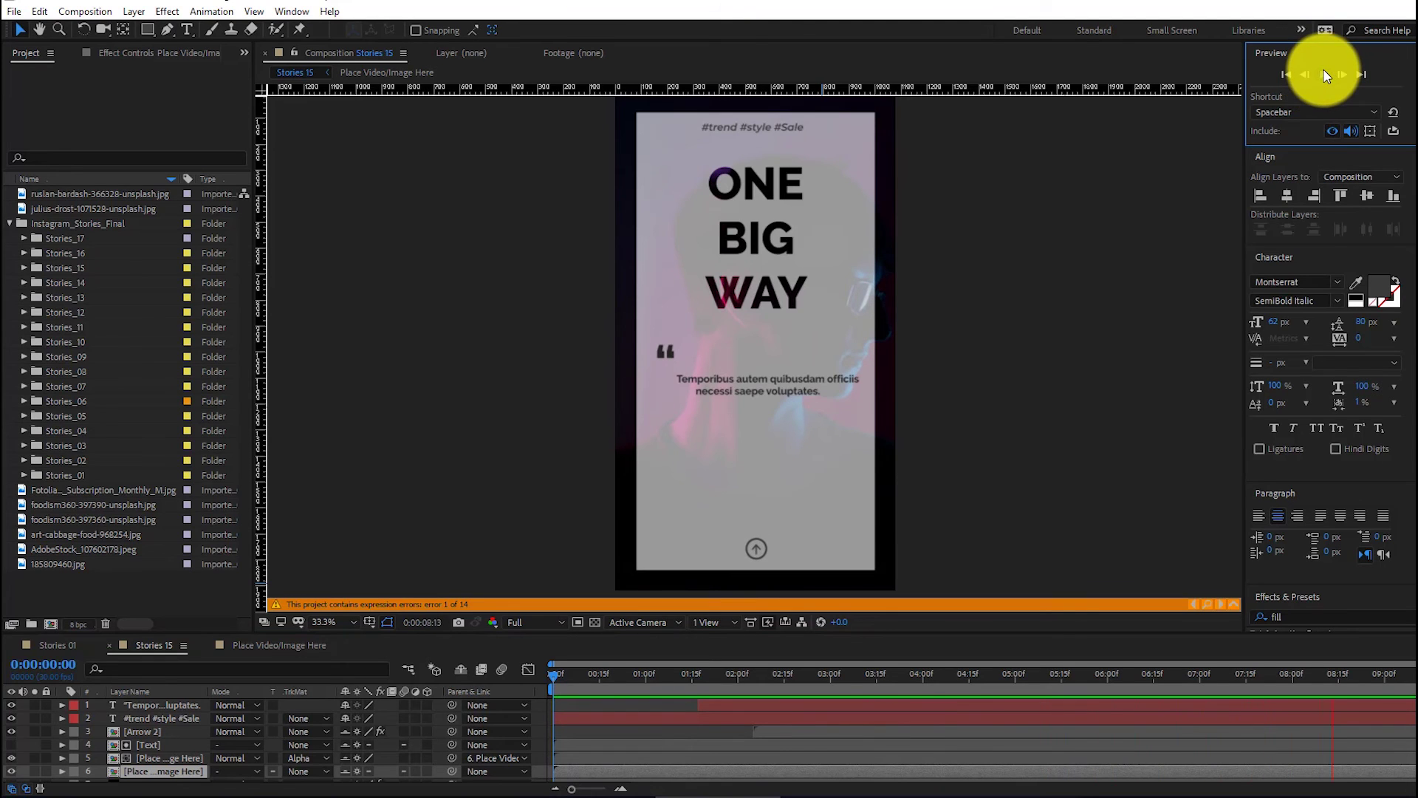
{"action": "left_click", "coordinate": [1326, 76]}
Step: Close Stories 15 and open the Stories 16 template from the Stories_16 folder
{"action": "left_click", "coordinate": [110, 645]}
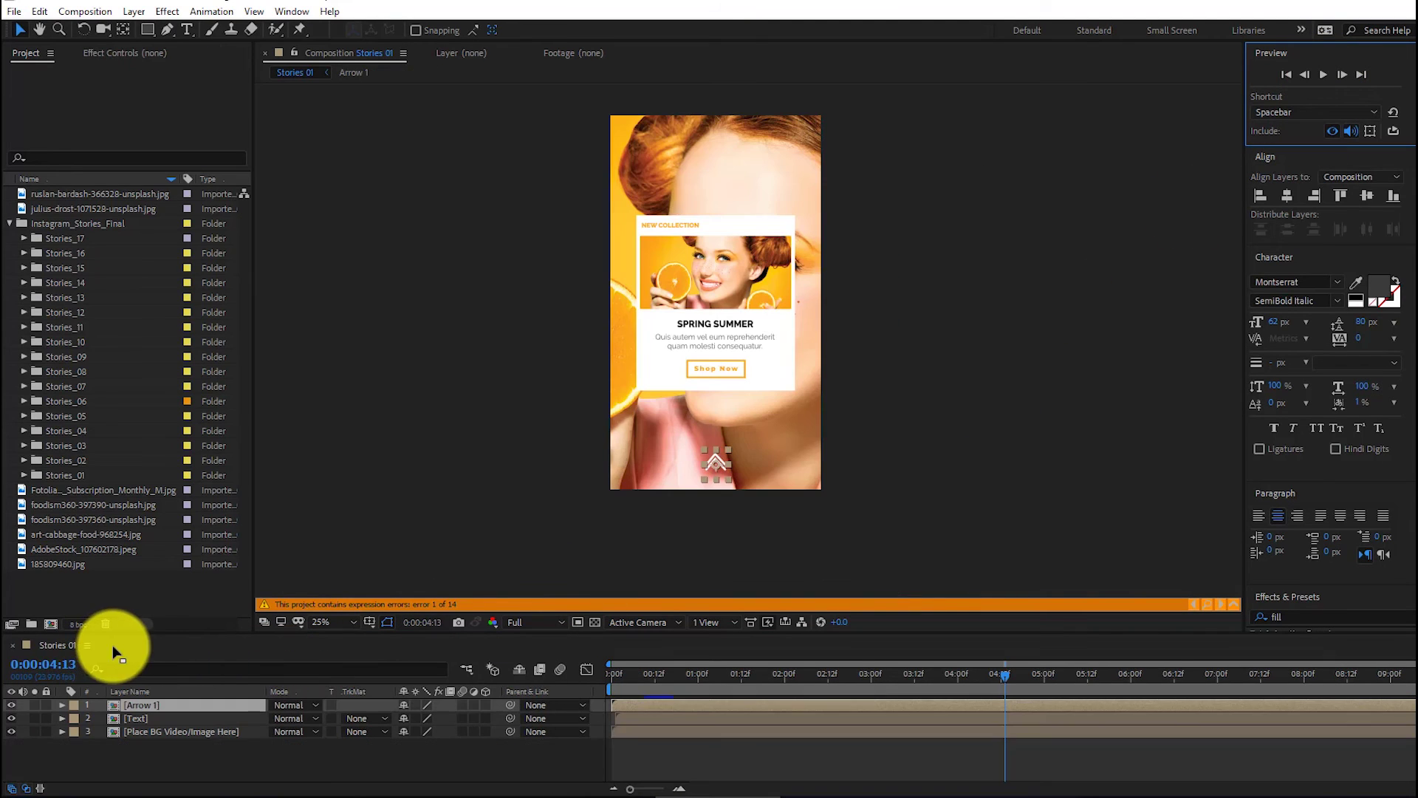
{"action": "double_click", "coordinate": [75, 254]}
{"action": "double_click", "coordinate": [86, 267]}
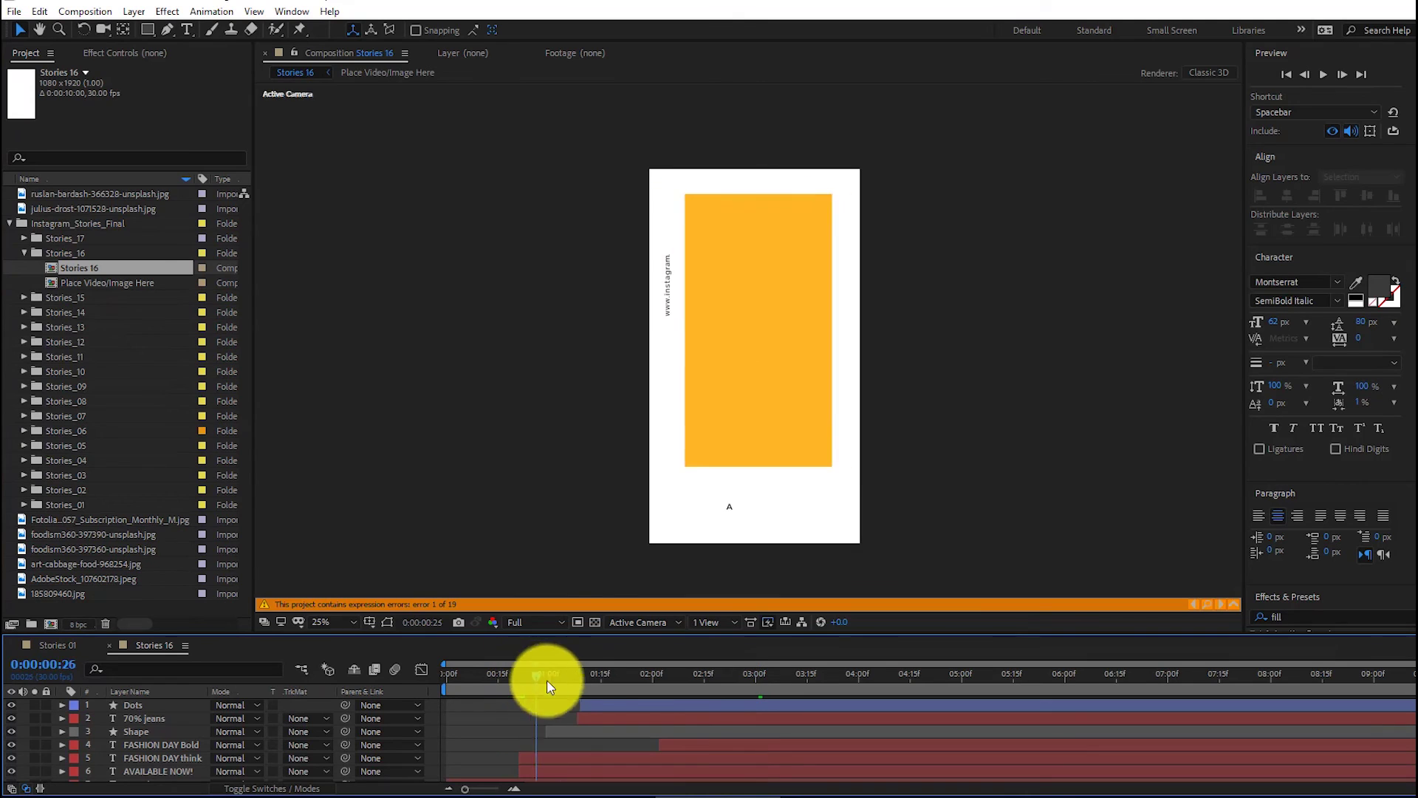
{"action": "left_click_drag", "start_coordinate": [546, 680], "coordinate": [703, 690]}
{"action": "double_click", "coordinate": [144, 744]}
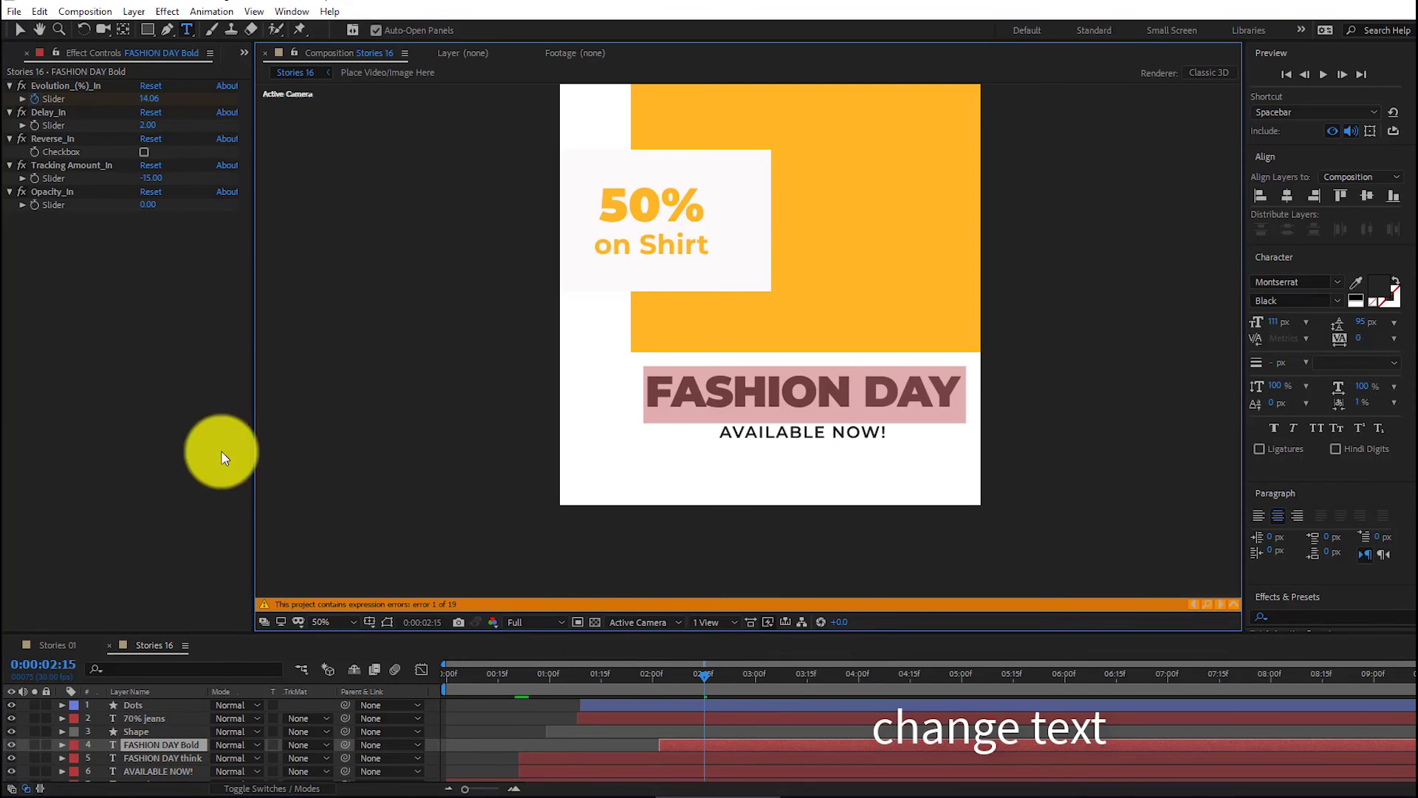
{"action": "left_click", "coordinate": [1378, 288]}
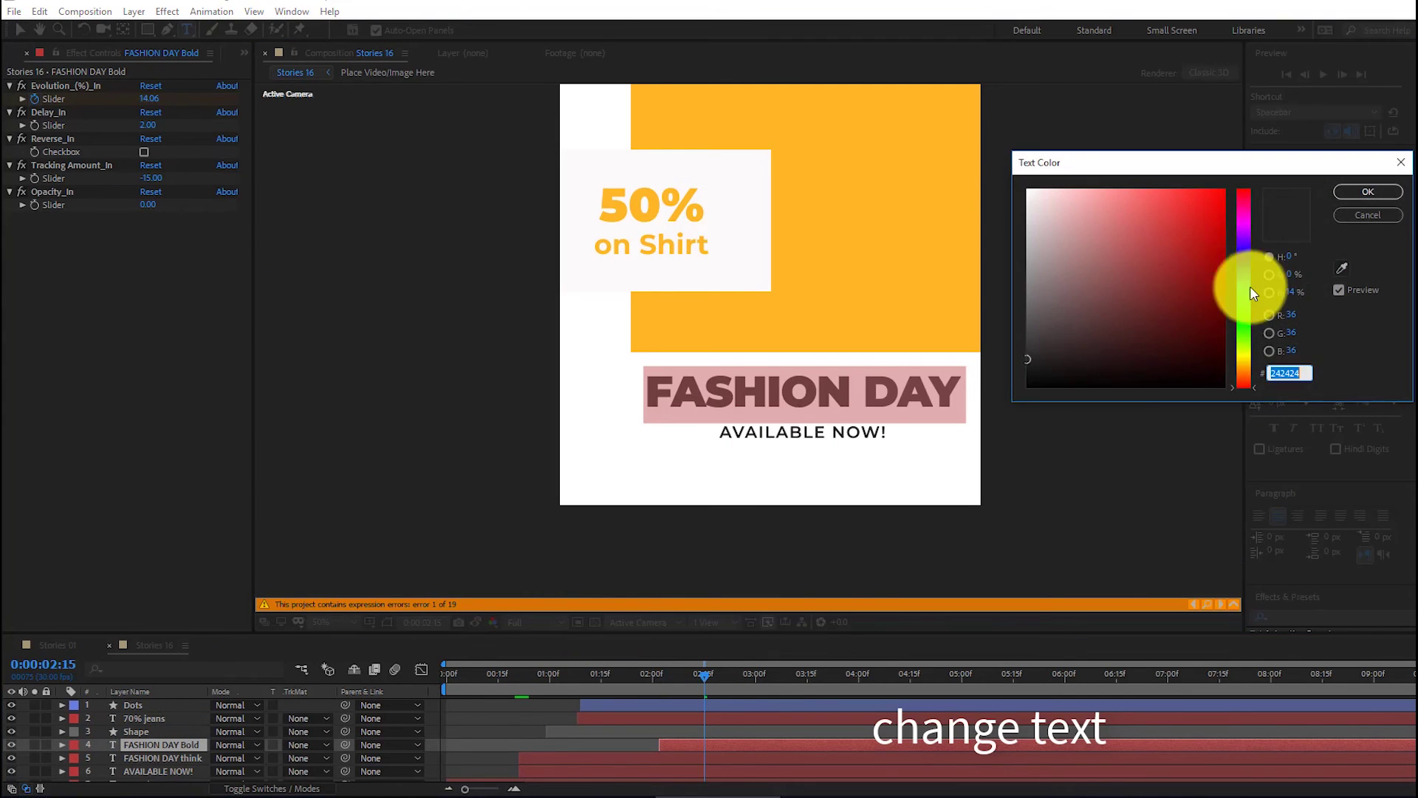
{"action": "left_click", "coordinate": [1186, 211]}
{"action": "left_click_drag", "start_coordinate": [1243, 314], "coordinate": [1243, 252]}
{"action": "left_click", "coordinate": [1132, 222]}
{"action": "left_click", "coordinate": [1083, 221]}
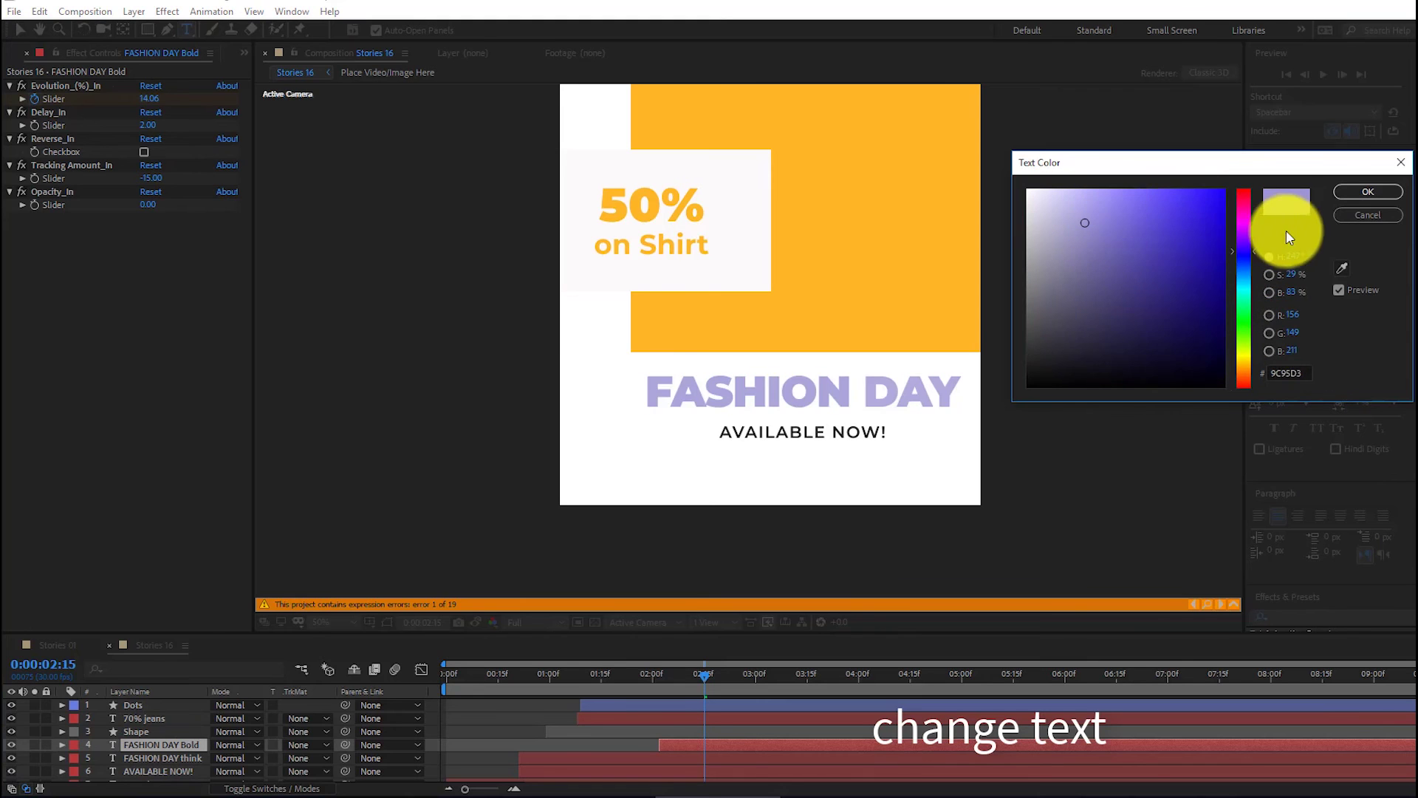
{"action": "left_click", "coordinate": [1368, 191]}
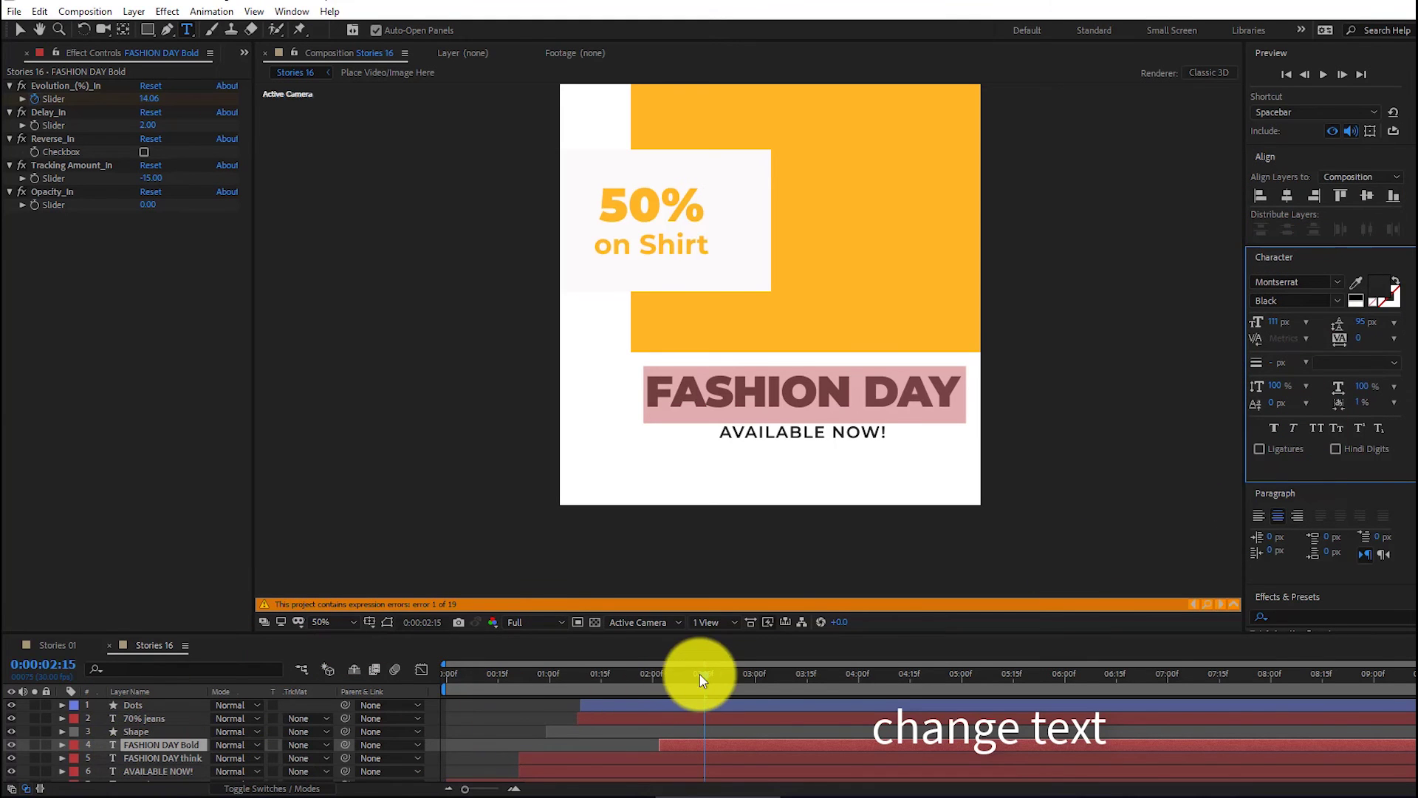
{"action": "left_click_drag", "start_coordinate": [702, 679], "coordinate": [900, 676]}
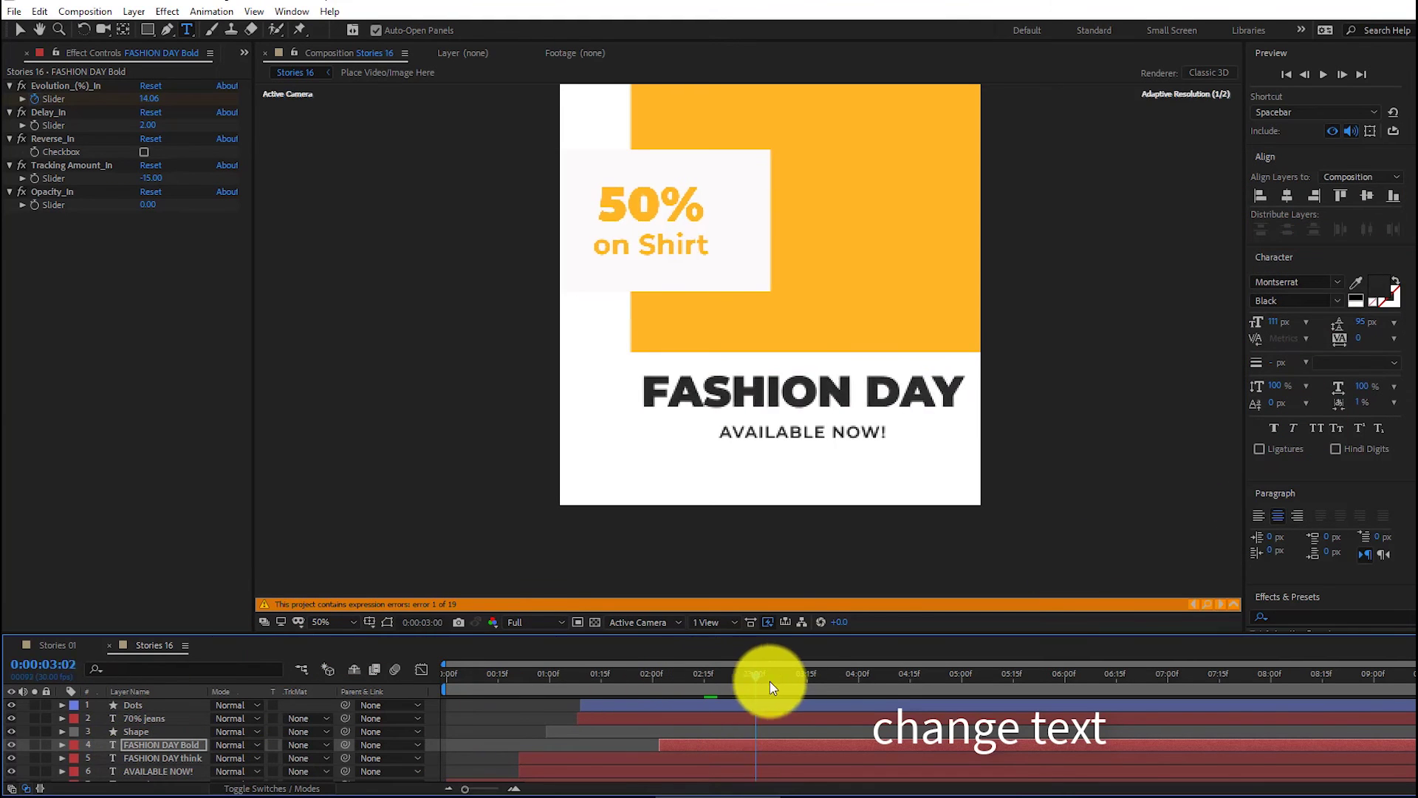
{"action": "left_click", "coordinate": [161, 755]}
{"action": "left_click", "coordinate": [1378, 290]}
{"action": "left_click", "coordinate": [1189, 337]}
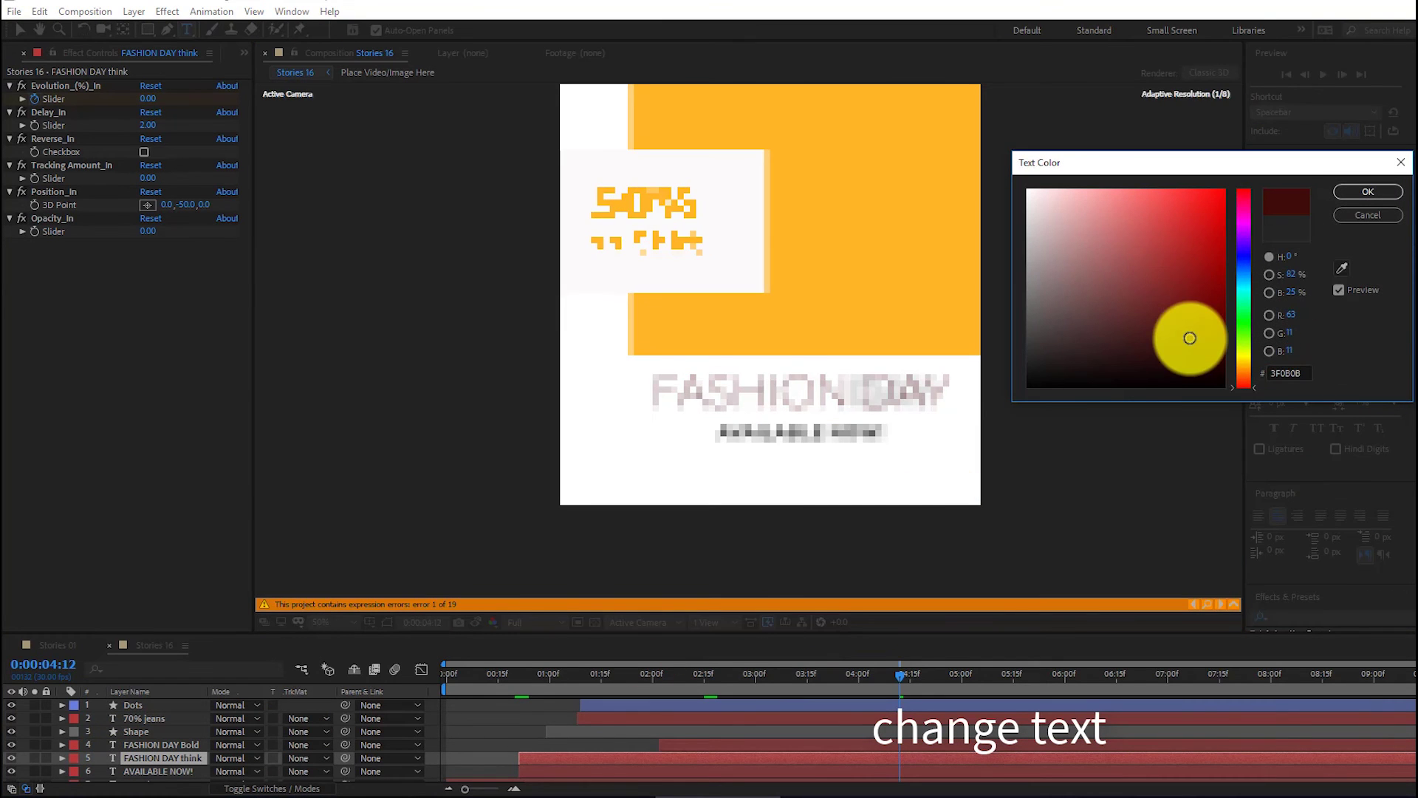
{"action": "left_click", "coordinate": [1189, 251]}
{"action": "left_click_drag", "start_coordinate": [1250, 225], "coordinate": [1243, 342]}
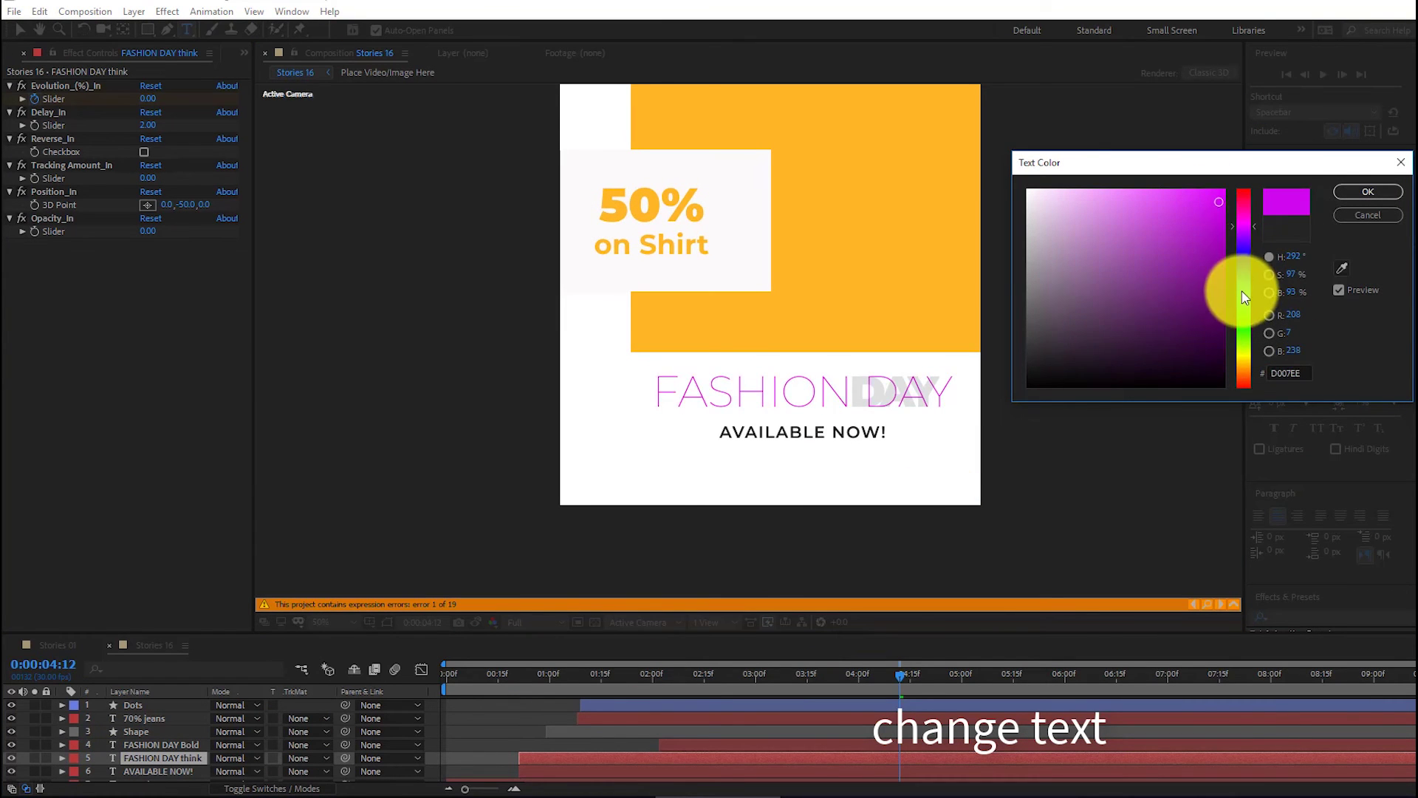
{"action": "left_click", "coordinate": [1042, 196]}
{"action": "left_click", "coordinate": [1291, 230]}
{"action": "left_click", "coordinate": [1366, 193]}
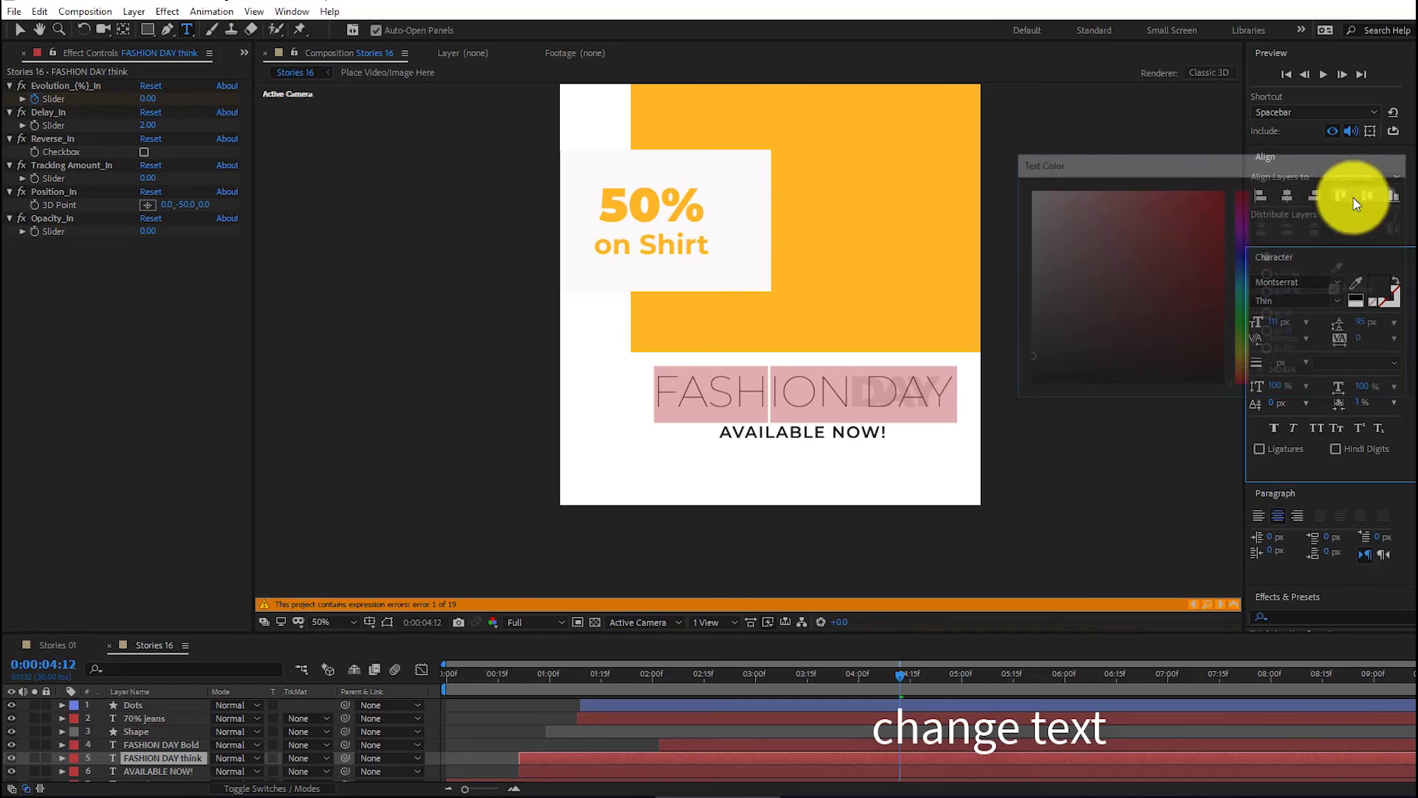
{"action": "left_click", "coordinate": [152, 747]}
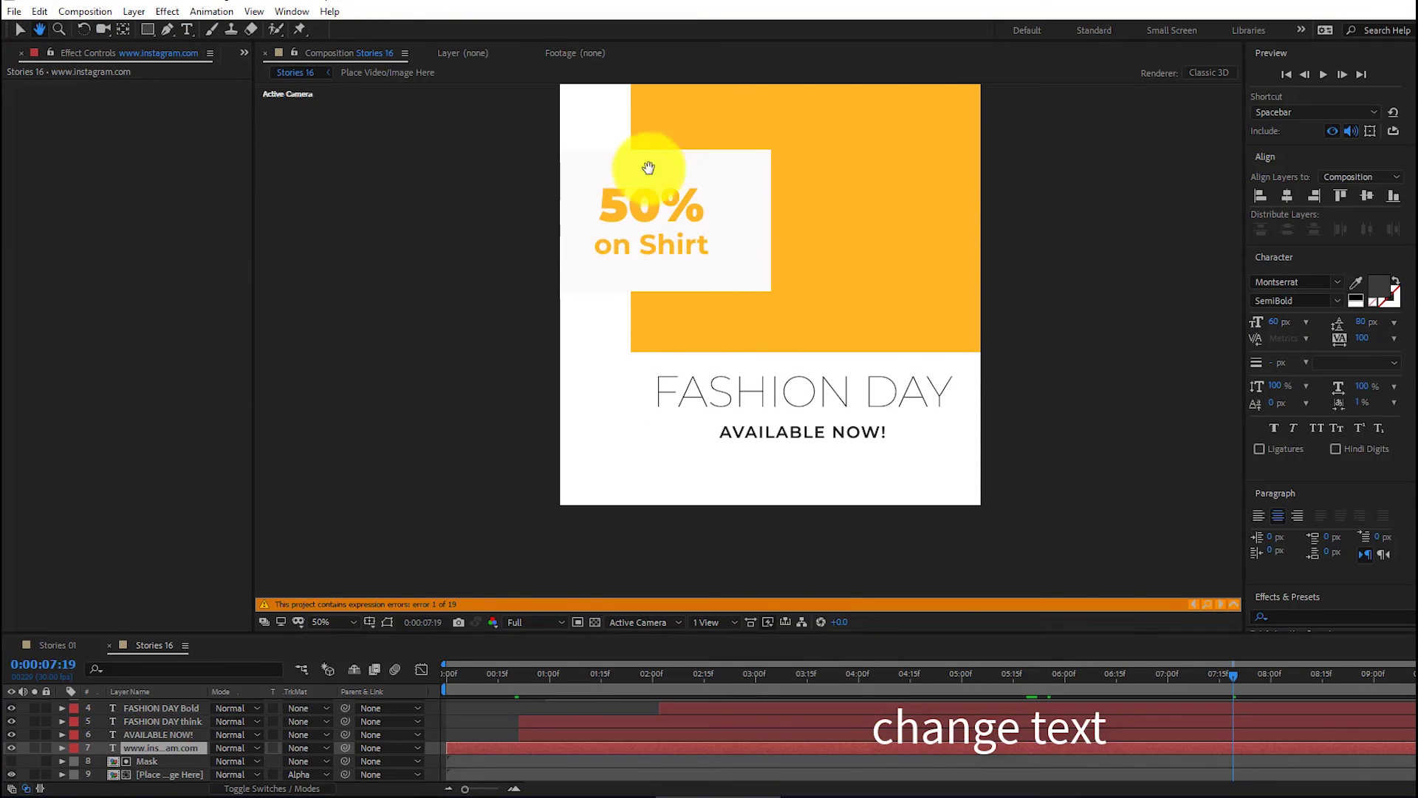
{"action": "scroll", "coordinate": [695, 296], "scroll_direction": "up", "scroll_amount": 5}
{"action": "scroll", "coordinate": [720, 310], "scroll_direction": "down", "scroll_amount": 2}
{"action": "double_click", "coordinate": [164, 748]}
{"action": "mouse_move", "coordinate": [583, 434]}
{"action": "left_mouse_down"}
{"action": "mouse_move", "coordinate": [581, 313]}
{"action": "mouse_move", "coordinate": [577, 344]}
{"action": "left_mouse_up"}
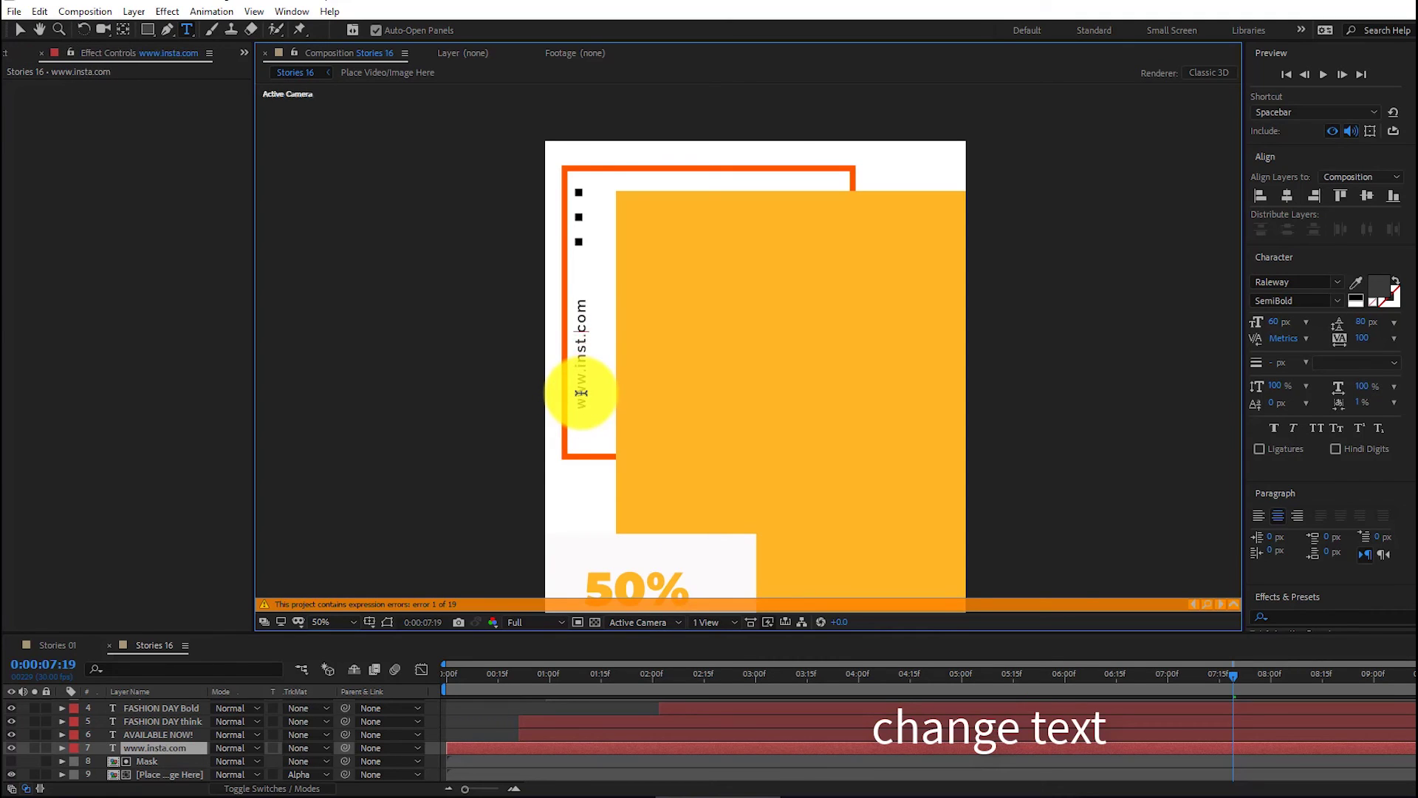
{"action": "type", "text": "agram"}
{"action": "left_click", "coordinate": [20, 31]}
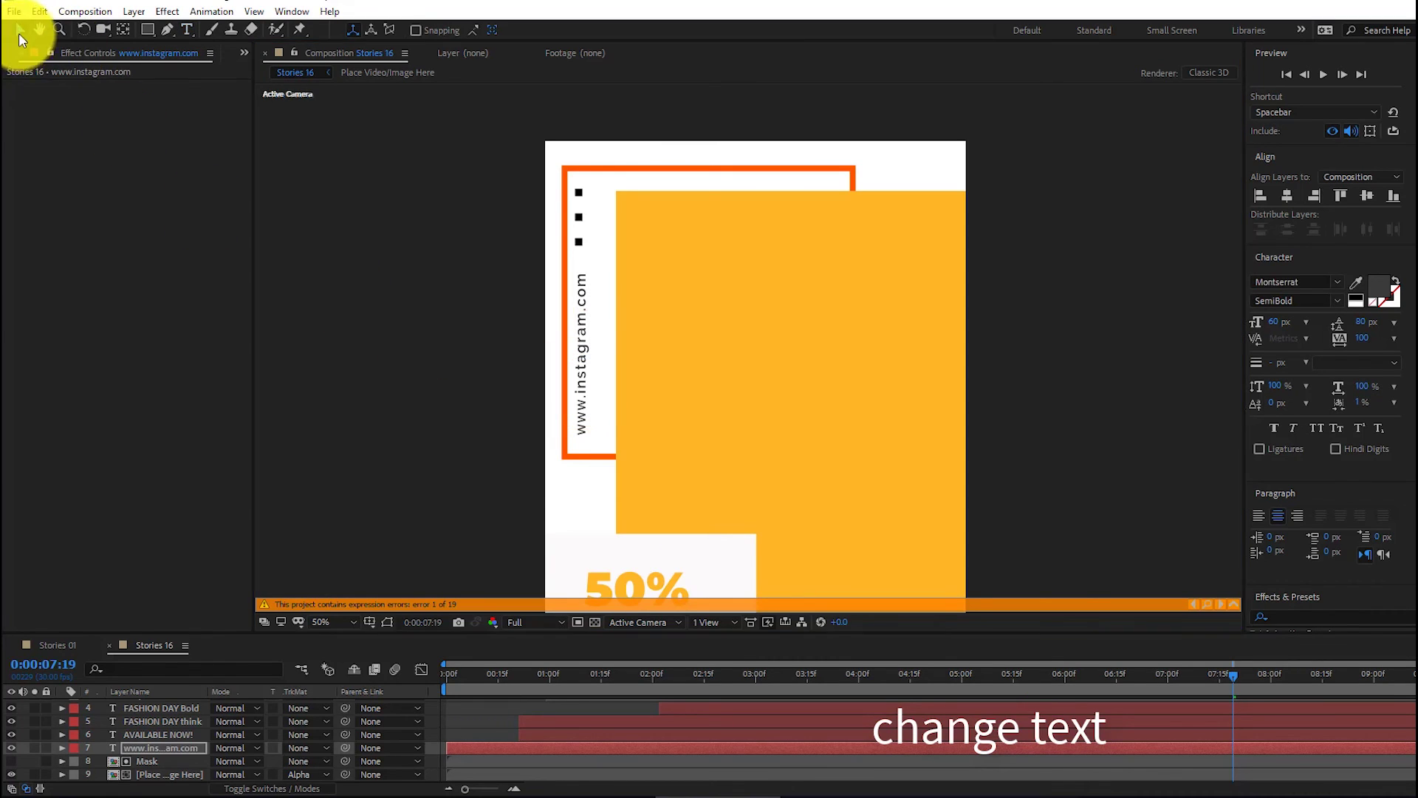
{"action": "left_click", "coordinate": [161, 772]}
{"action": "scroll", "coordinate": [158, 753], "scroll_direction": "down", "scroll_amount": 3}
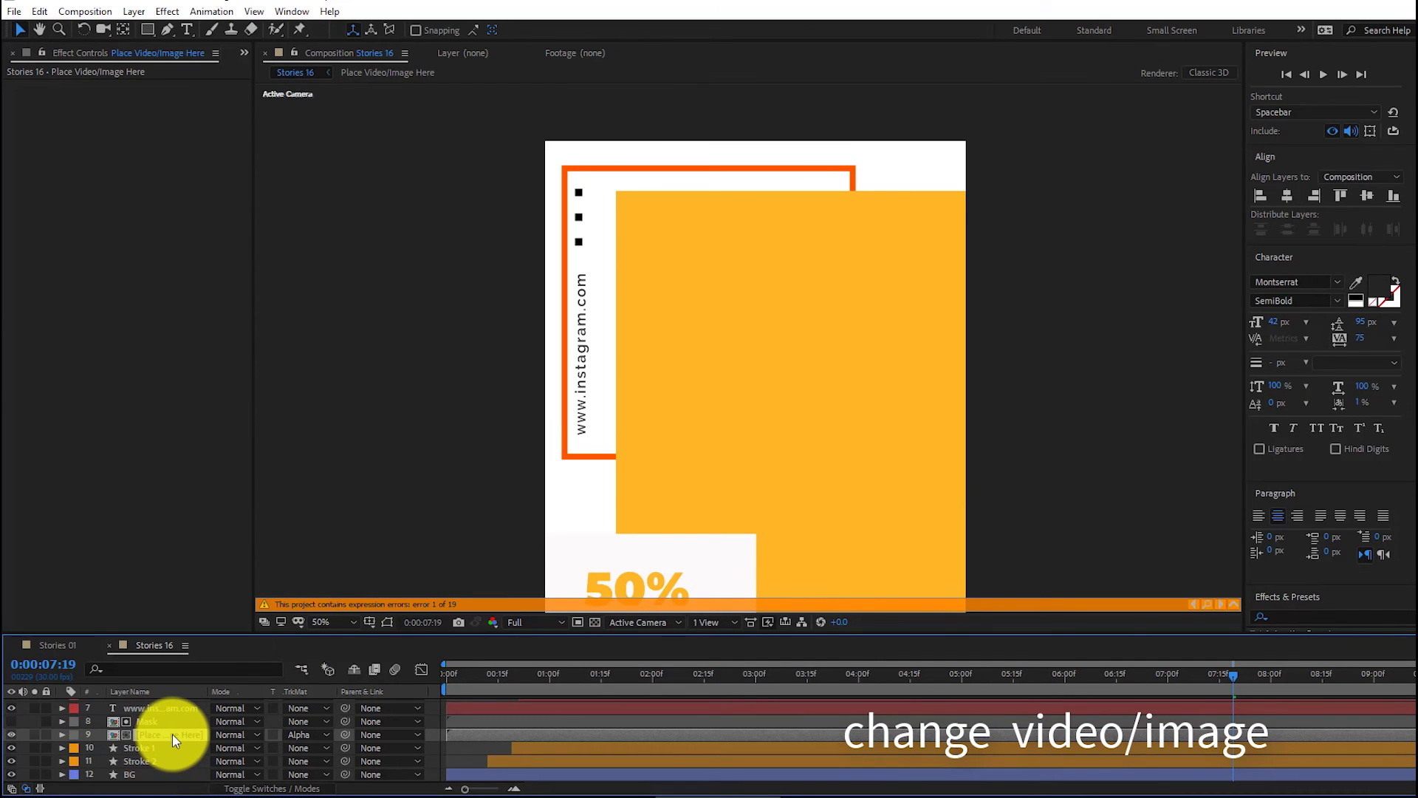
Step: In the Stories 16 photo placeholder, import Man_Orange.png from the Img_02 Fahion folder
{"action": "double_click", "coordinate": [172, 734]}
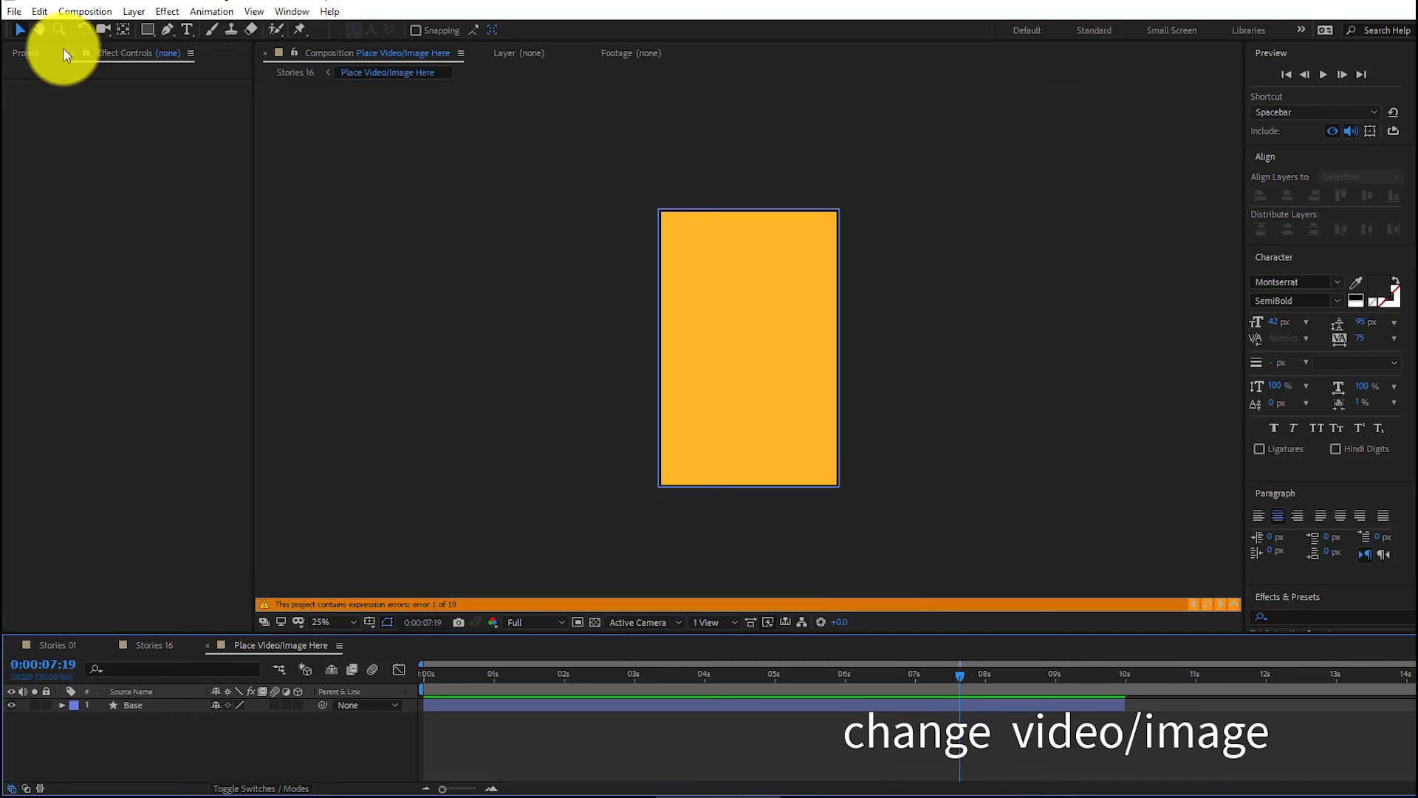
{"action": "left_click", "coordinate": [25, 57]}
{"action": "double_click", "coordinate": [73, 573]}
{"action": "left_click", "coordinate": [633, 145]}
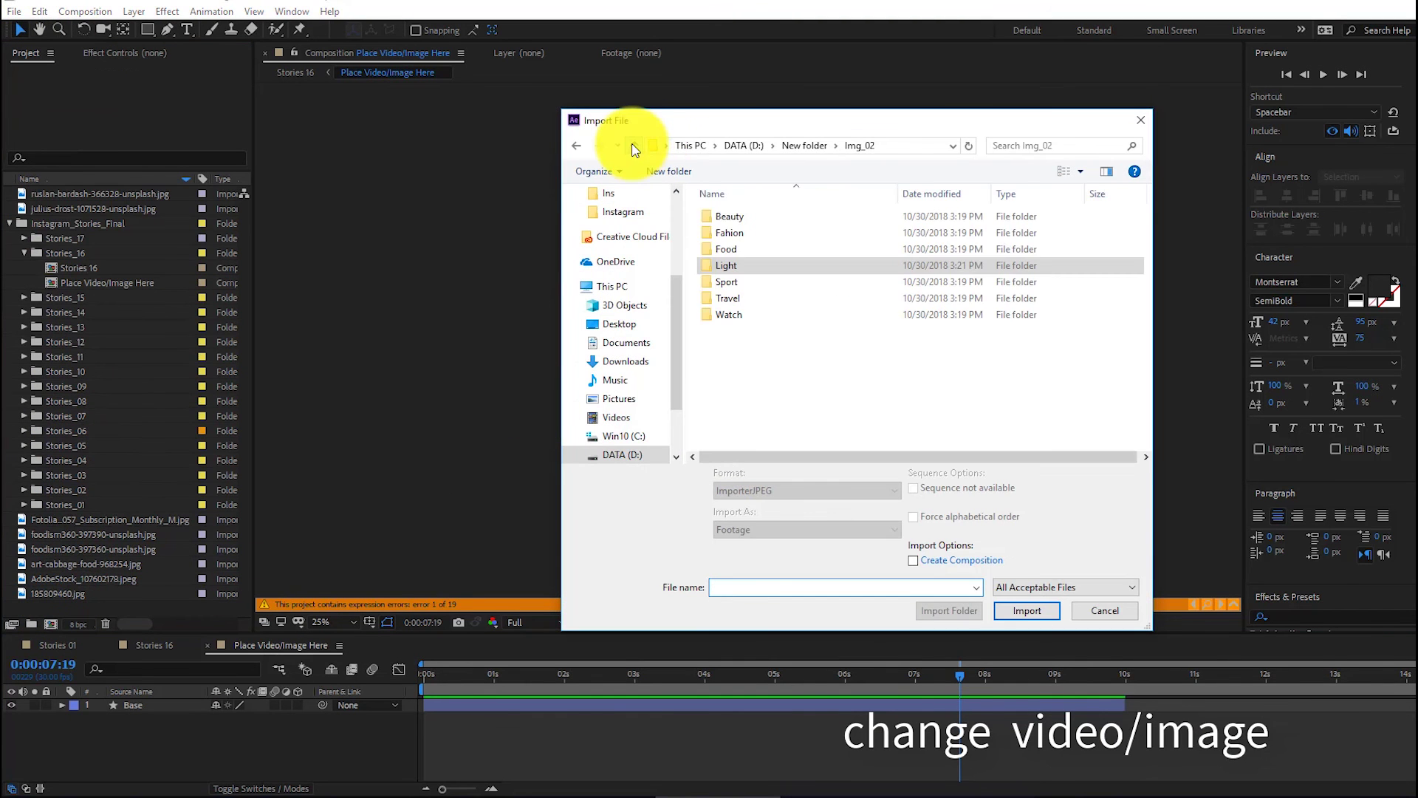
{"action": "double_click", "coordinate": [730, 231]}
{"action": "left_click", "coordinate": [1010, 330]}
{"action": "left_click", "coordinate": [1026, 610]}
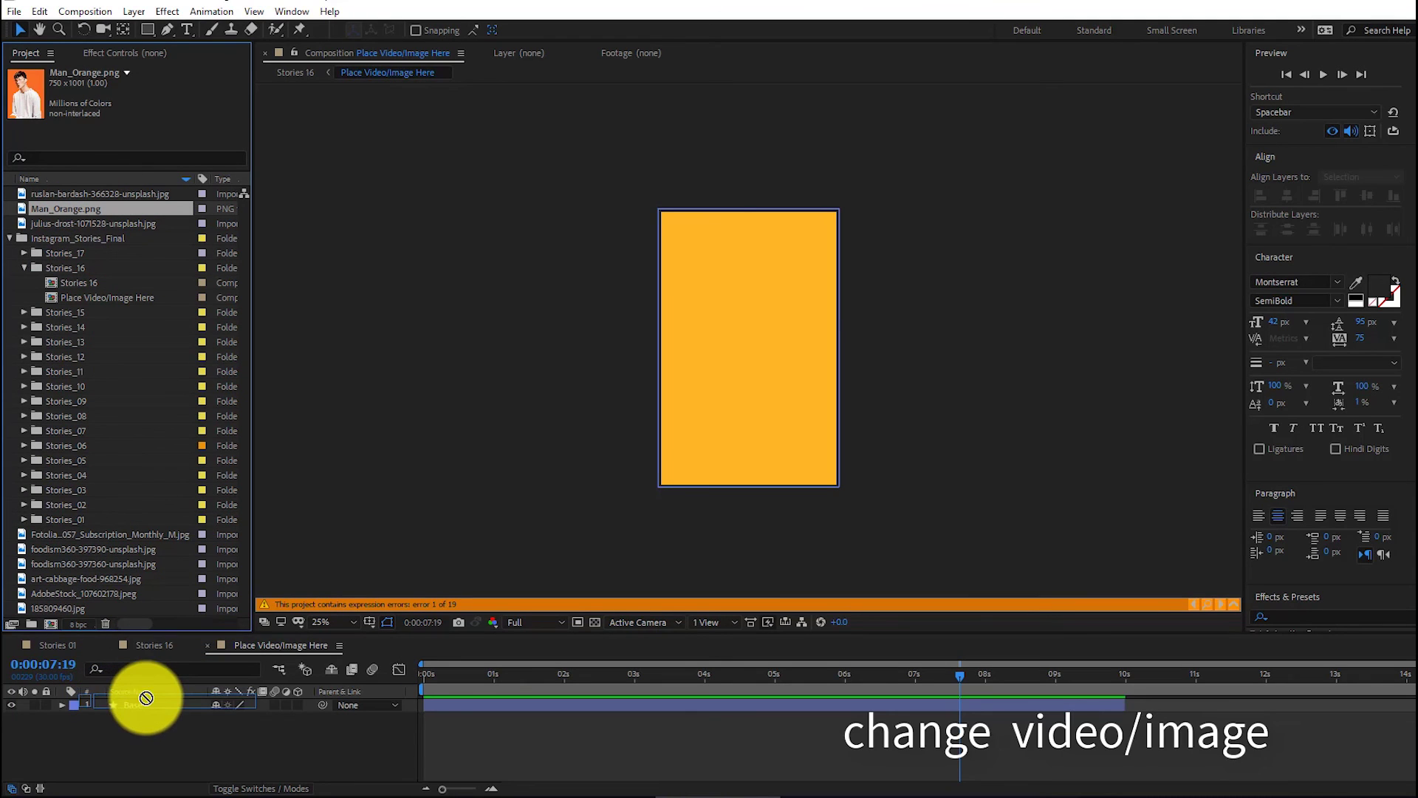
Step: Place Man_Orange.png in the placeholder at 144% scale and return to Stories 16
{"action": "left_click_drag", "start_coordinate": [145, 697], "coordinate": [142, 696]}
{"action": "left_click", "coordinate": [62, 704]}
{"action": "left_click", "coordinate": [75, 718]}
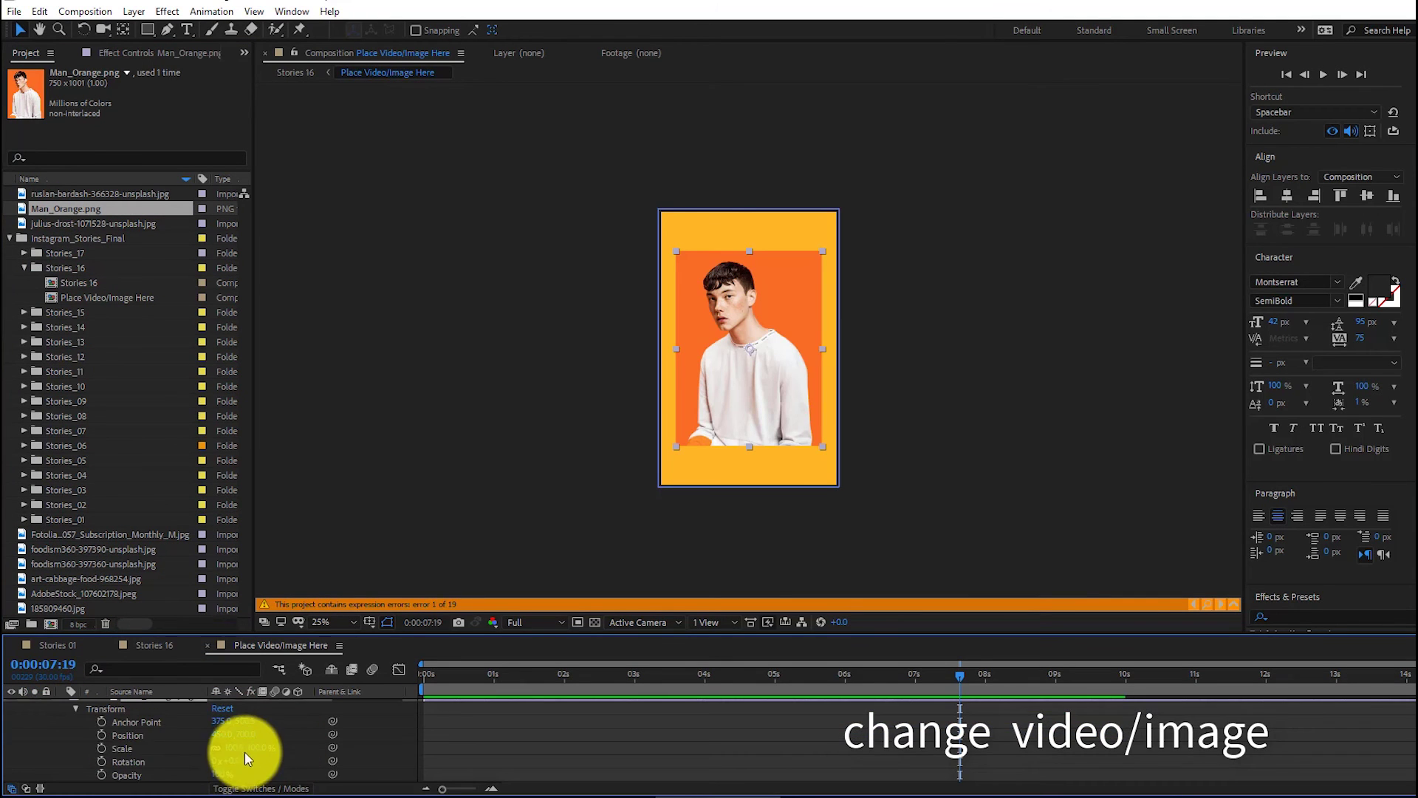
{"action": "left_click_drag", "start_coordinate": [243, 748], "coordinate": [288, 754]}
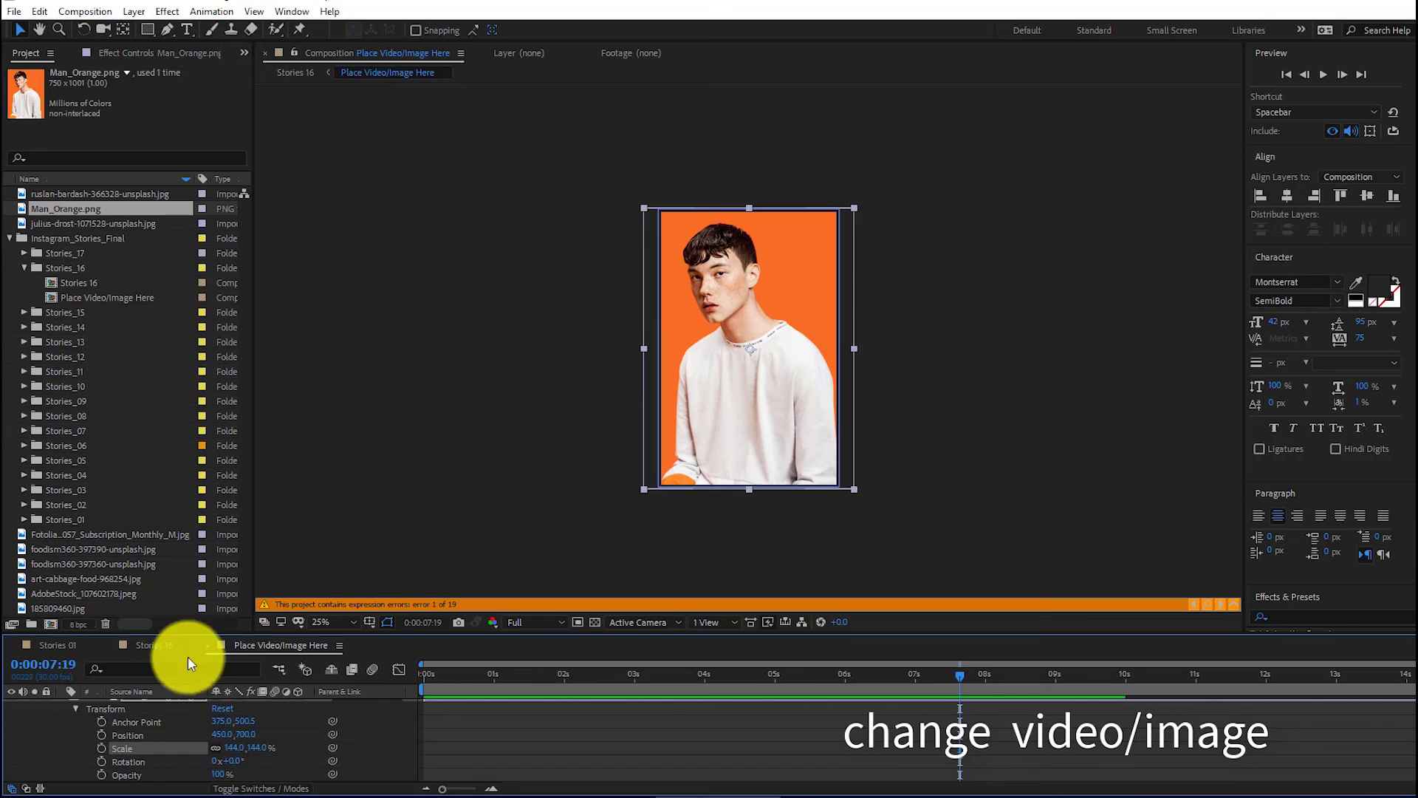
{"action": "left_click", "coordinate": [190, 648]}
Step: Look over the finished Stories 16 and close its composition
{"action": "left_click", "coordinate": [39, 29]}
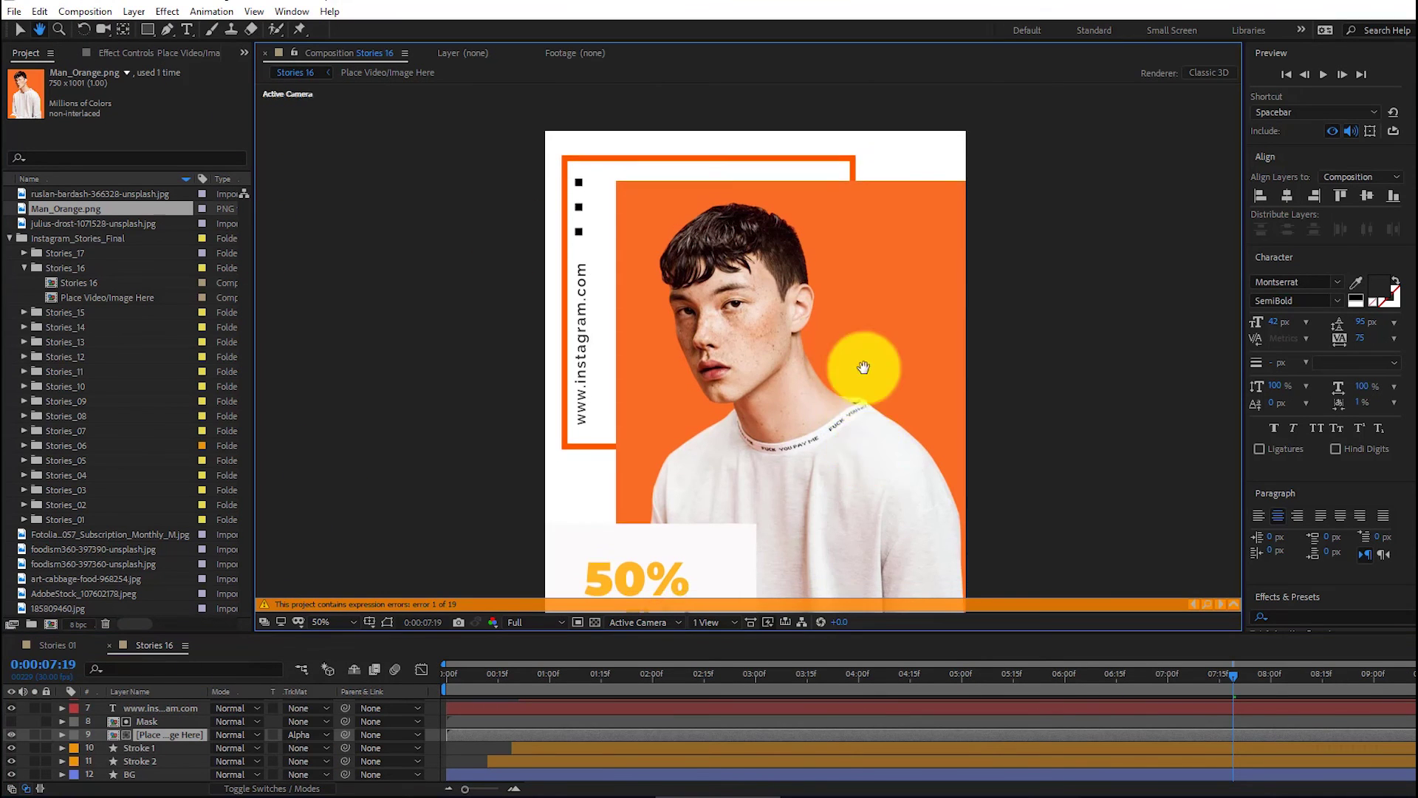
{"action": "scroll", "coordinate": [858, 481], "scroll_direction": "down", "scroll_amount": 3}
{"action": "scroll", "coordinate": [849, 341], "scroll_direction": "down", "scroll_amount": 3}
{"action": "scroll", "coordinate": [855, 468], "scroll_direction": "up", "scroll_amount": 3}
{"action": "scroll", "coordinate": [854, 468], "scroll_direction": "up", "scroll_amount": 1}
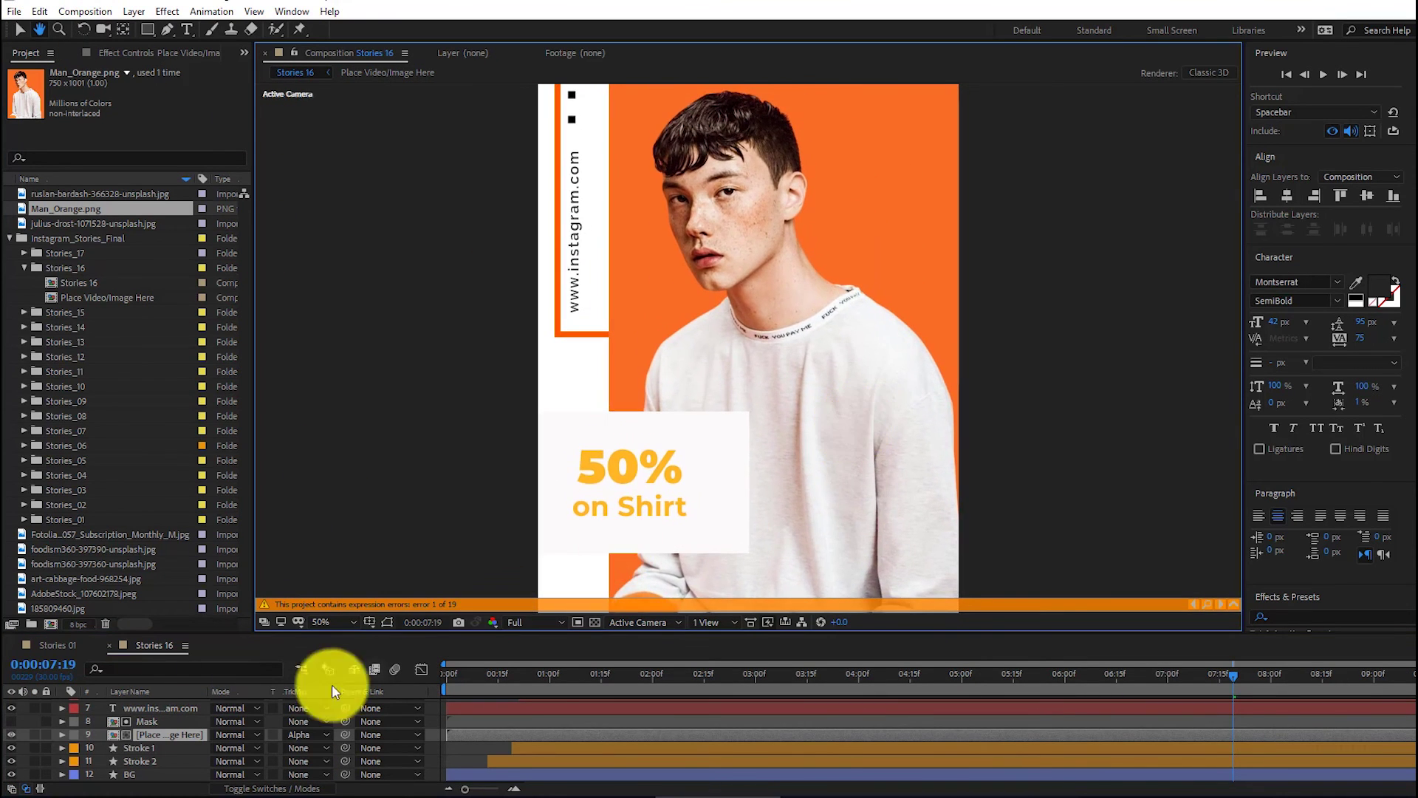
{"action": "left_click", "coordinate": [109, 645]}
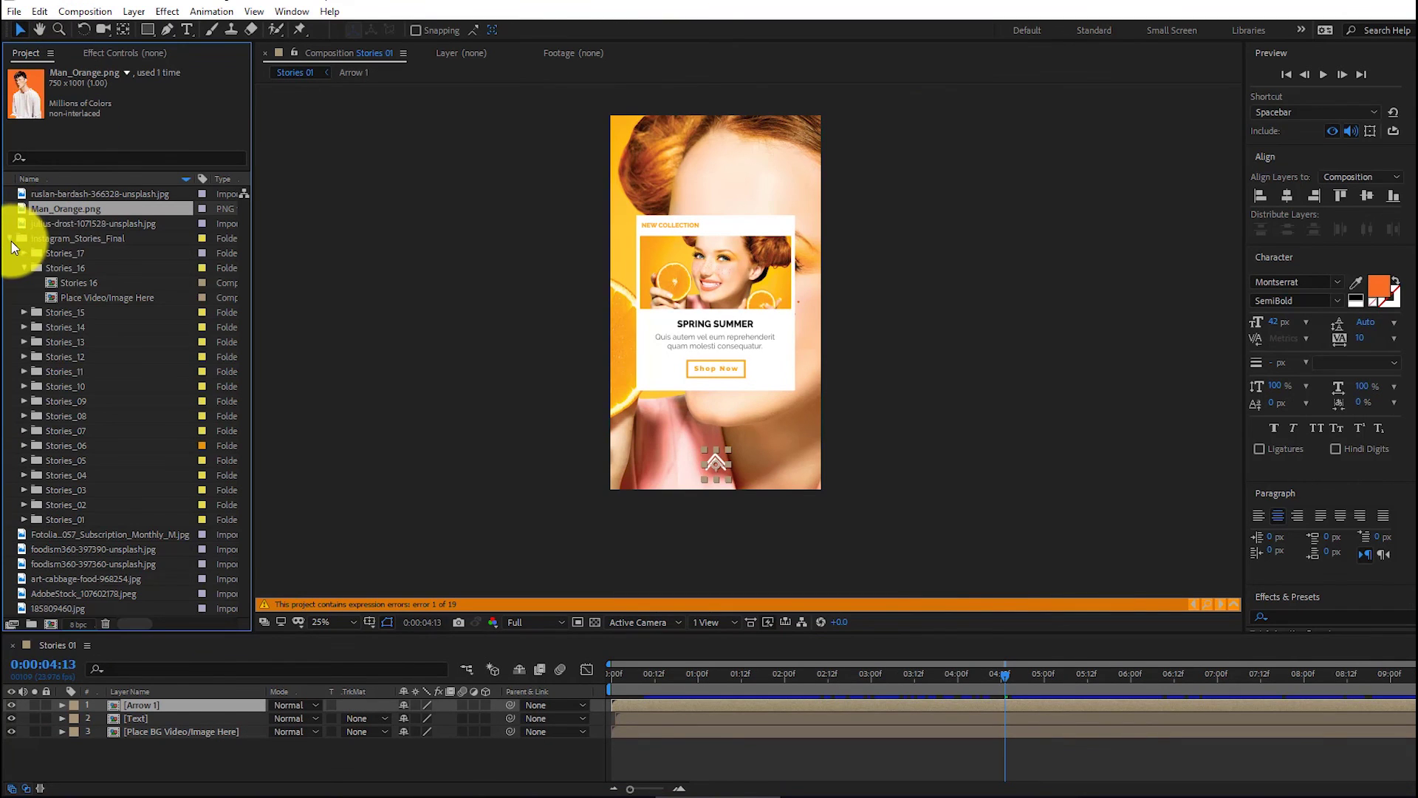
Step: Open Stories 17, move the playhead to about 2:15, and open its photo placeholder composition
{"action": "left_click", "coordinate": [24, 267]}
{"action": "double_click", "coordinate": [47, 253]}
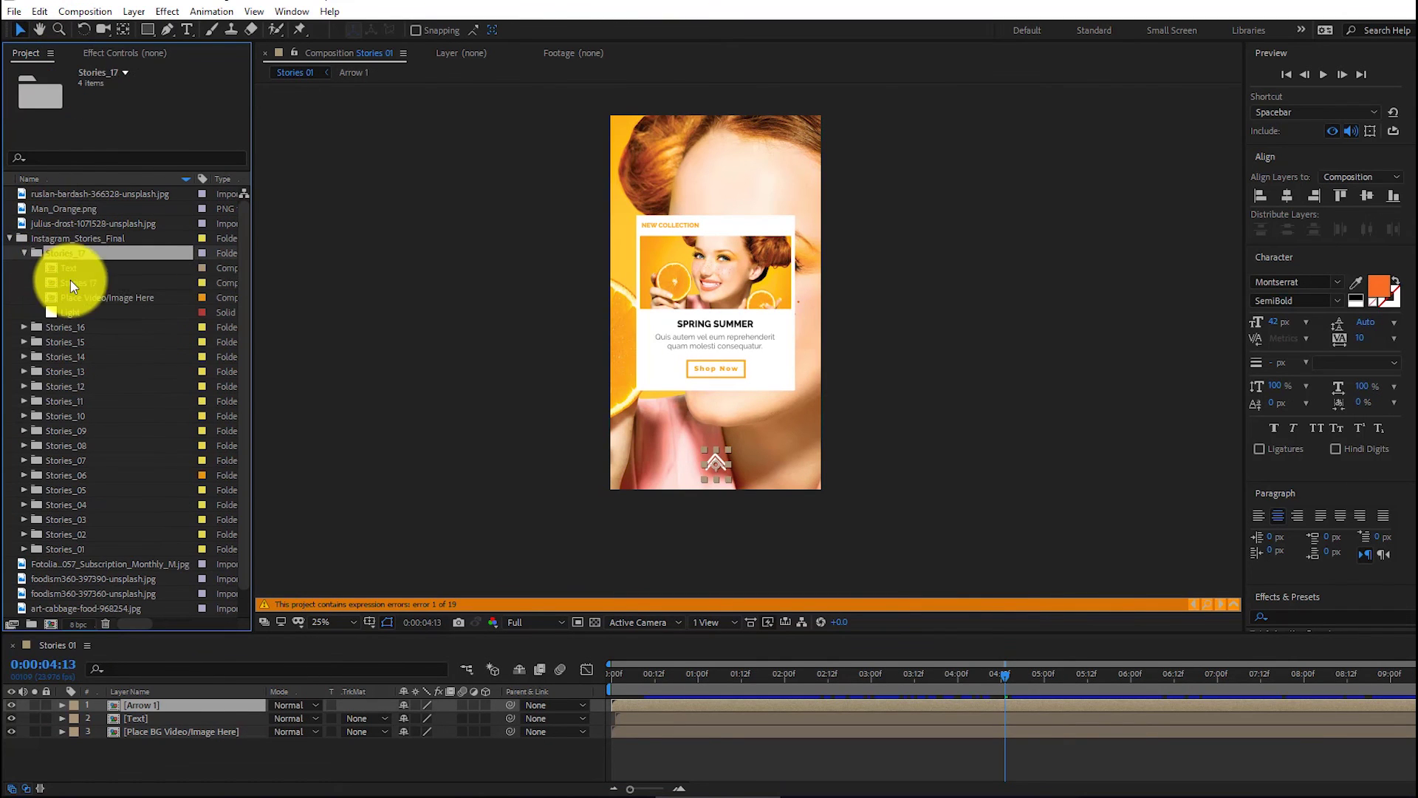
{"action": "double_click", "coordinate": [71, 283]}
{"action": "left_click_drag", "start_coordinate": [680, 681], "coordinate": [891, 683]}
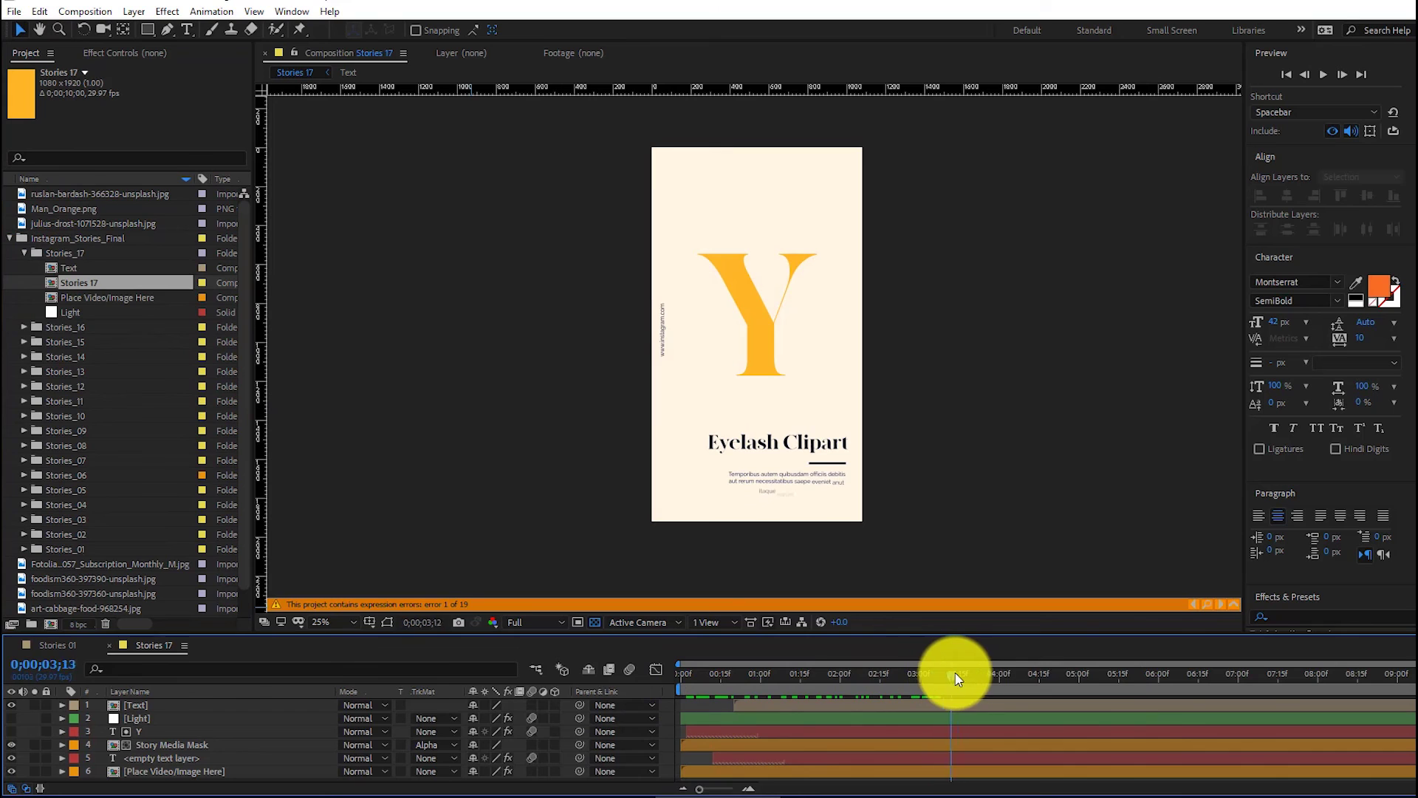
{"action": "double_click", "coordinate": [172, 746]}
{"action": "scroll", "coordinate": [57, 604], "scroll_direction": "down", "scroll_amount": 1}
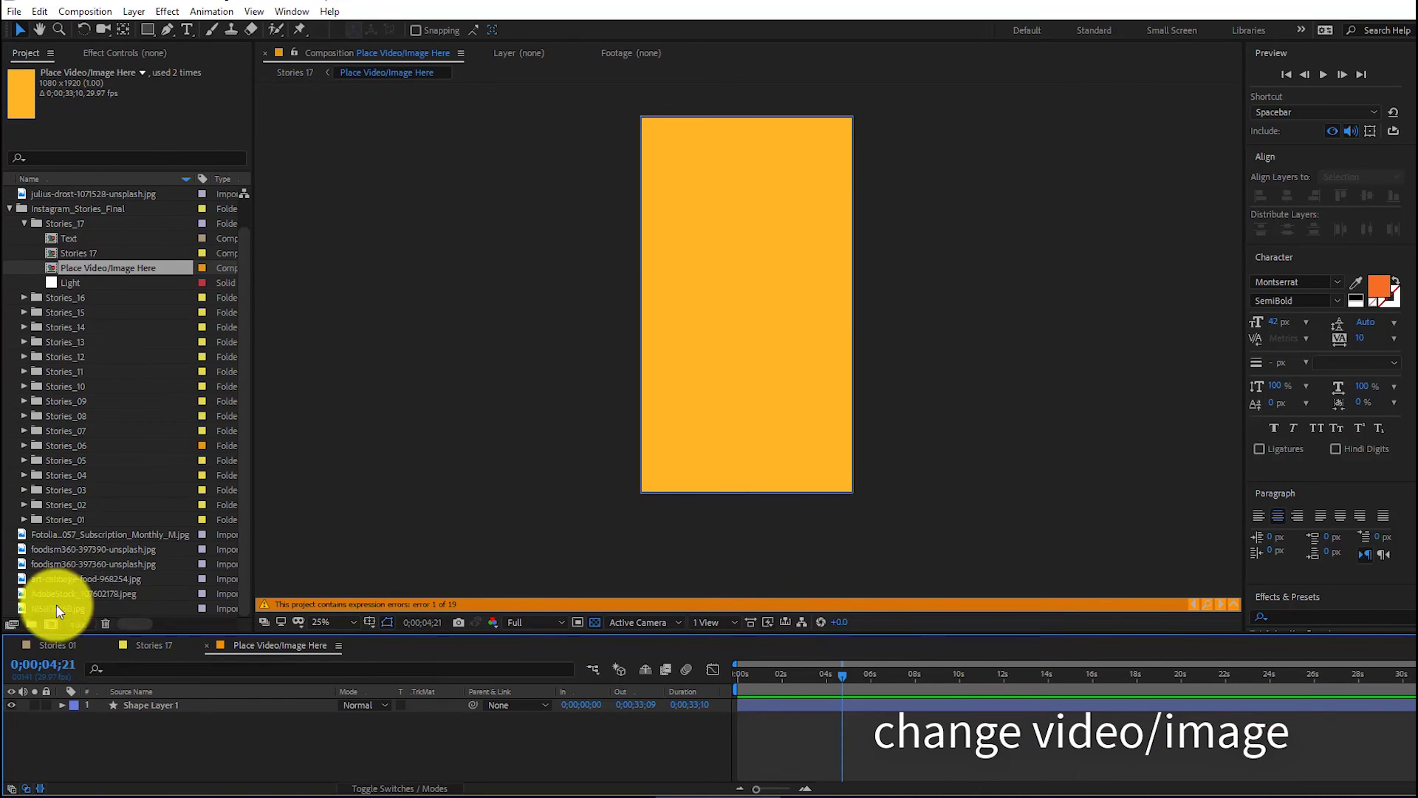
Step: Import the woman's portrait, alony-haust-783975-unsplash.jpg, from the Img_02 Light folder
{"action": "left_click", "coordinate": [10, 209]}
{"action": "double_click", "coordinate": [78, 424]}
{"action": "left_click", "coordinate": [634, 216]}
{"action": "double_click", "coordinate": [729, 228]}
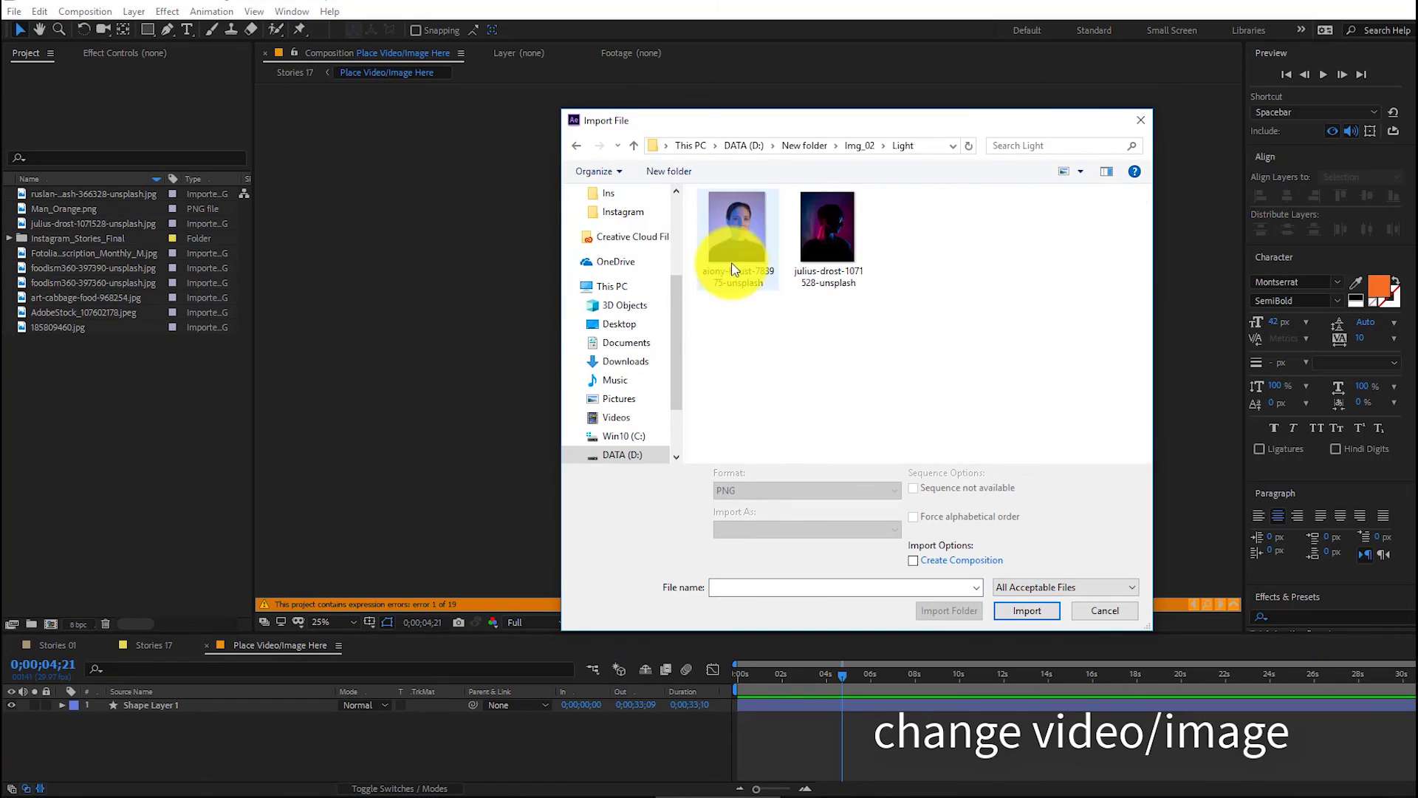
{"action": "left_click", "coordinate": [1030, 614]}
Step: Place the portrait in the placeholder at 49% scale and return to Stories 17
{"action": "left_click_drag", "start_coordinate": [93, 312], "coordinate": [96, 706]}
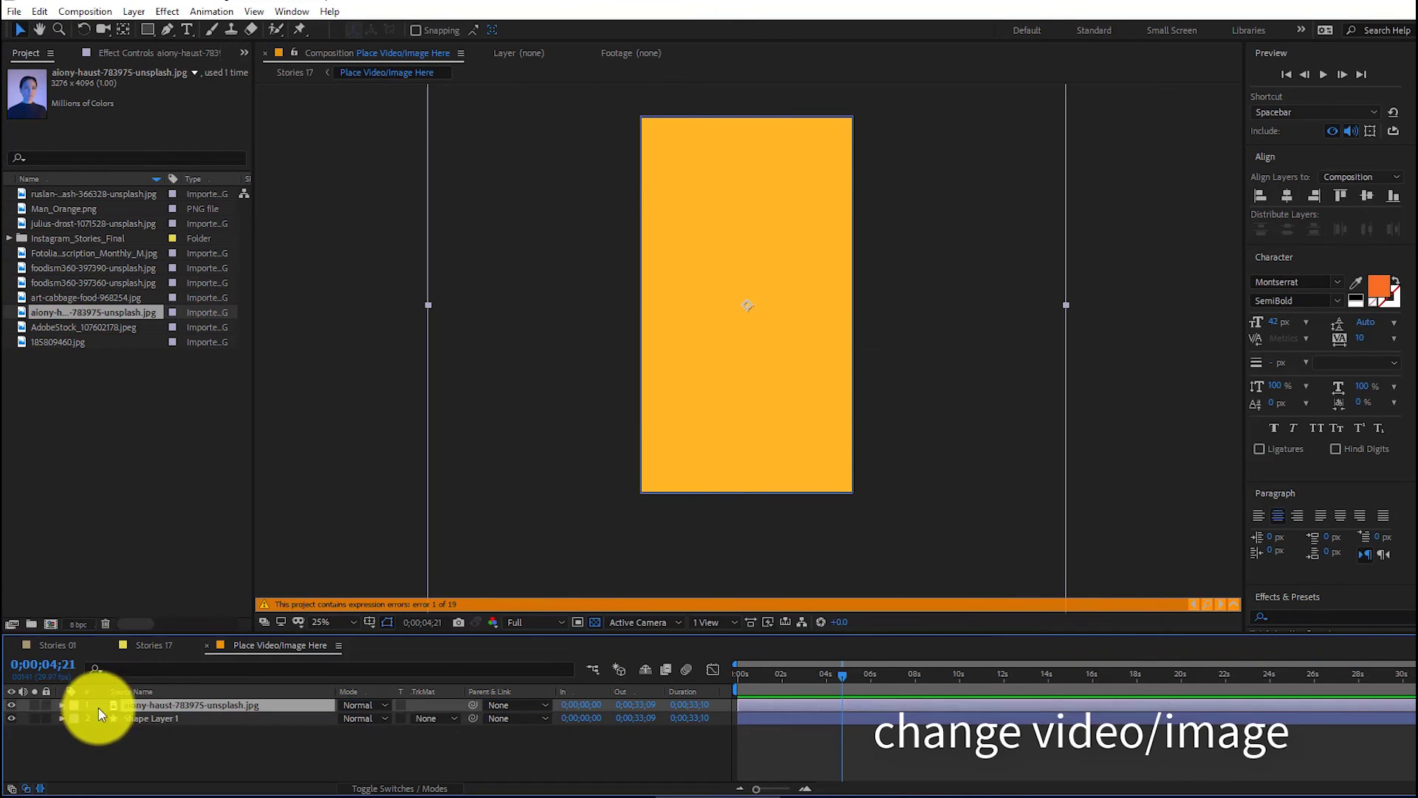
{"action": "left_click", "coordinate": [63, 705]}
{"action": "left_click", "coordinate": [75, 720]}
{"action": "left_click_drag", "start_coordinate": [365, 747], "coordinate": [325, 740]}
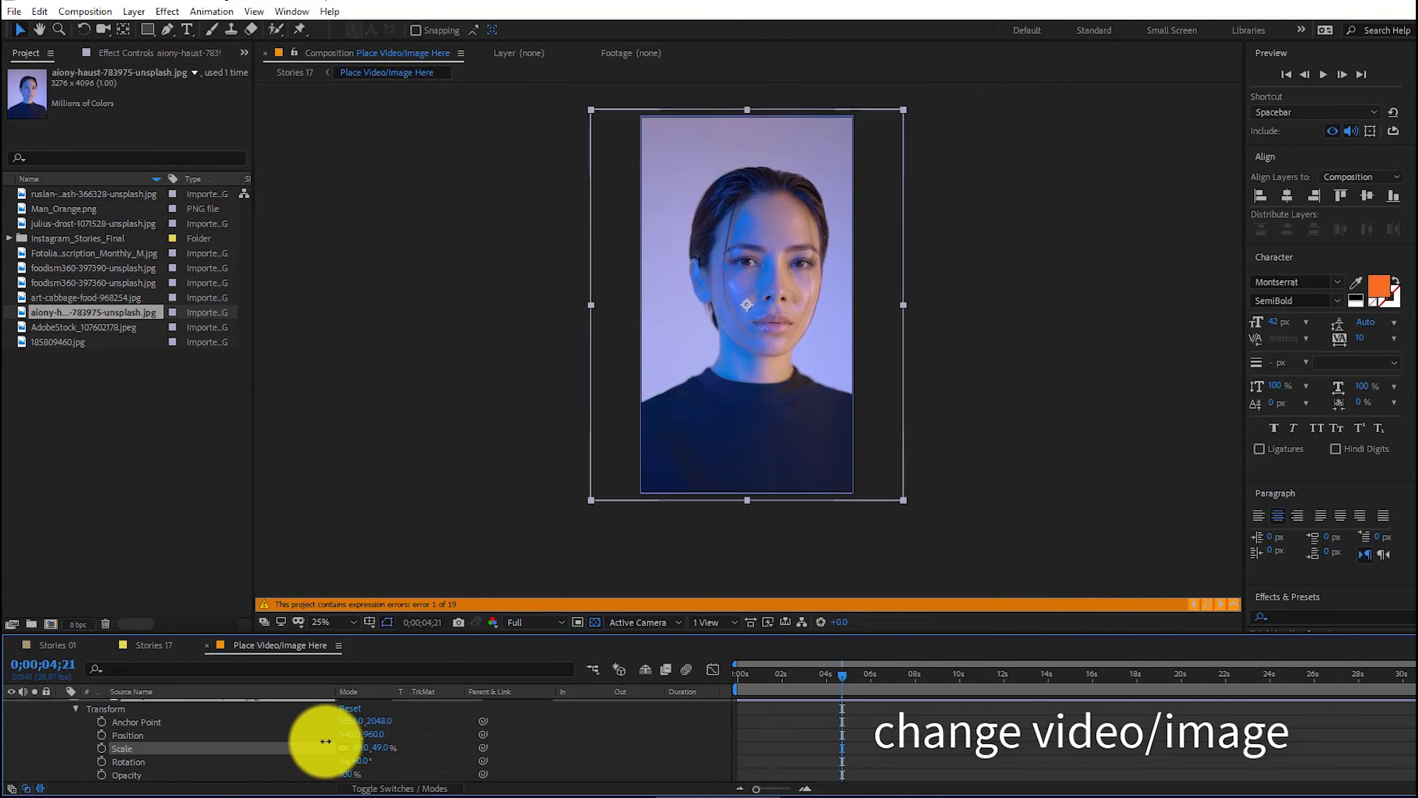
{"action": "left_click", "coordinate": [205, 644]}
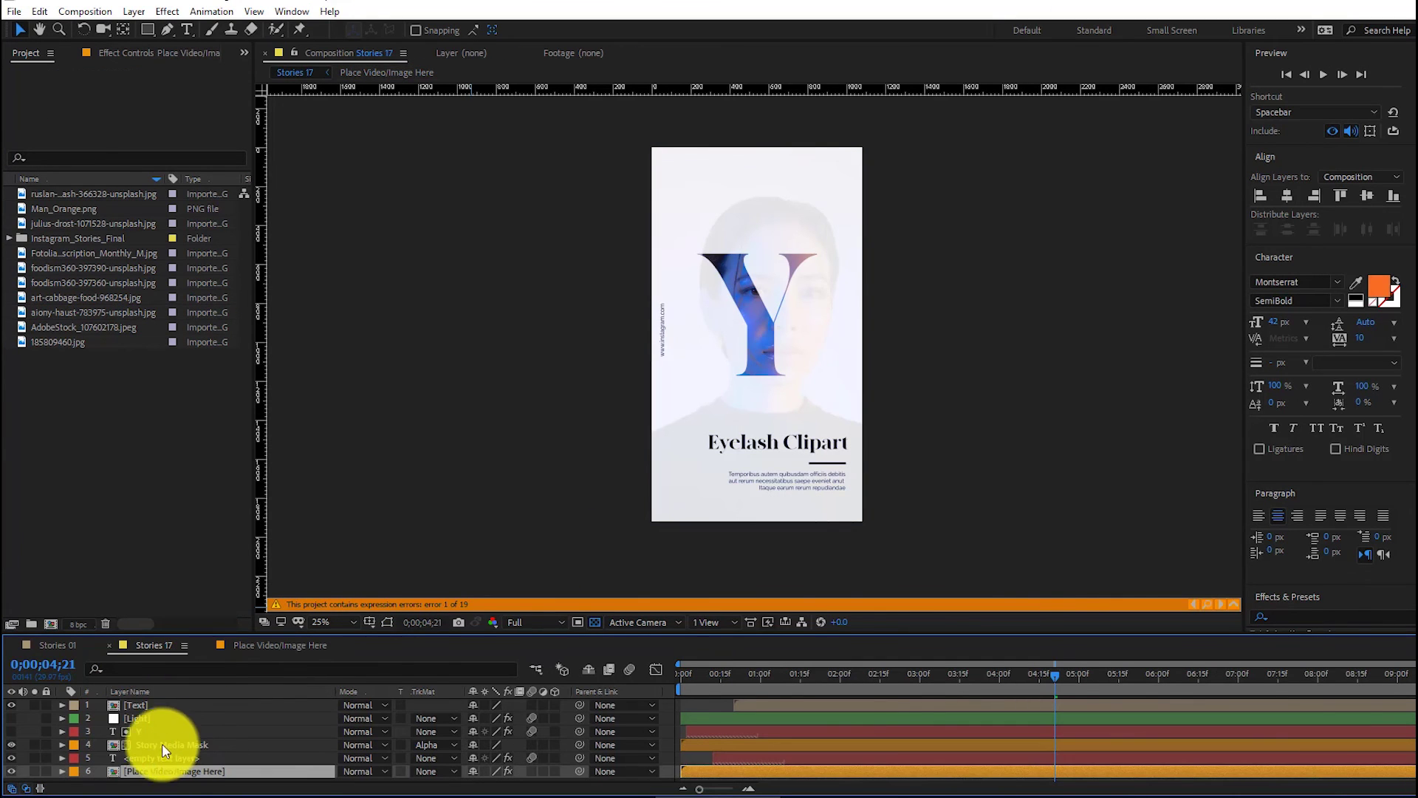
Step: At the letter's appearance, replace the big Y letter with the new letter and view at 100%
{"action": "left_click", "coordinate": [701, 673]}
{"action": "left_click_drag", "start_coordinate": [702, 674], "coordinate": [884, 673]}
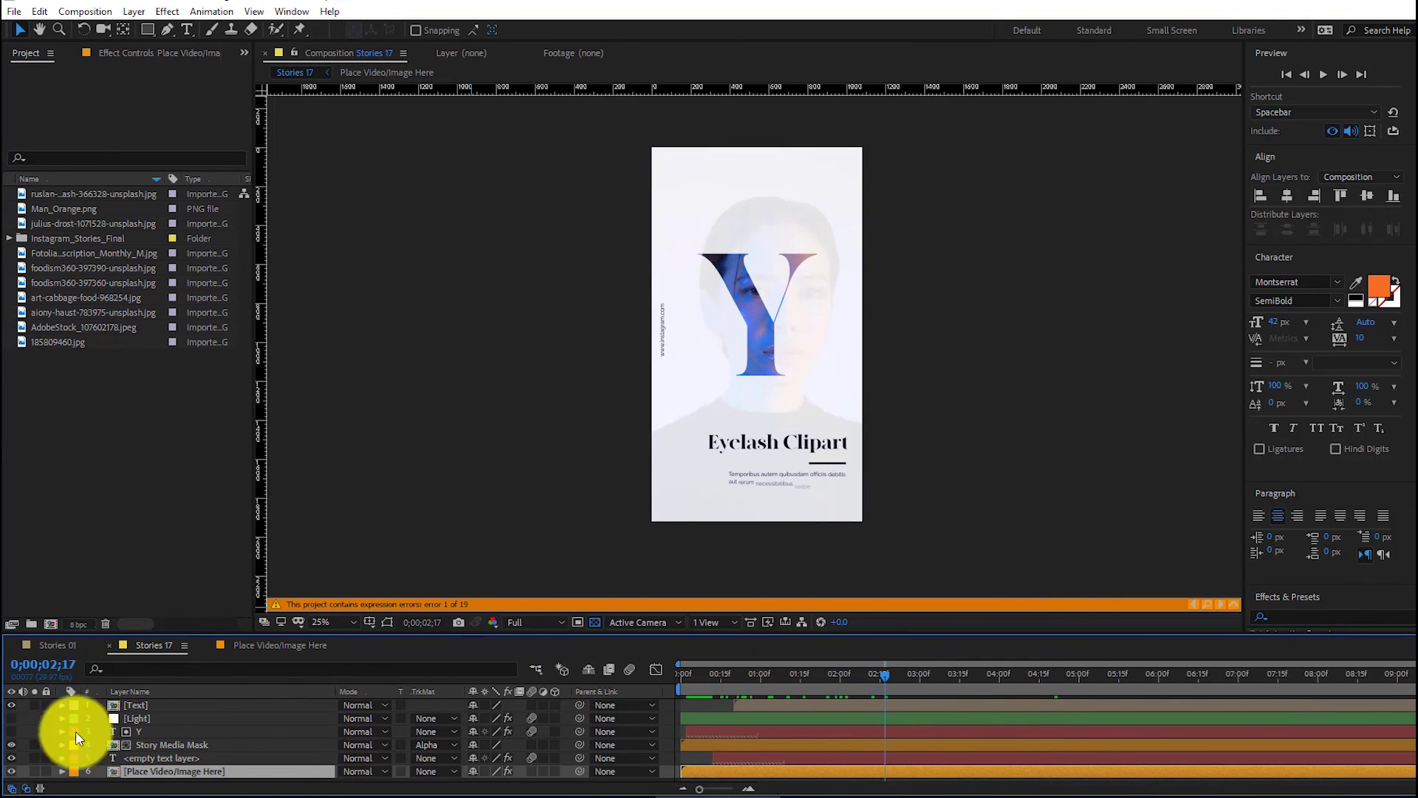
{"action": "double_click", "coordinate": [133, 731]}
{"action": "type", "text": "N"}
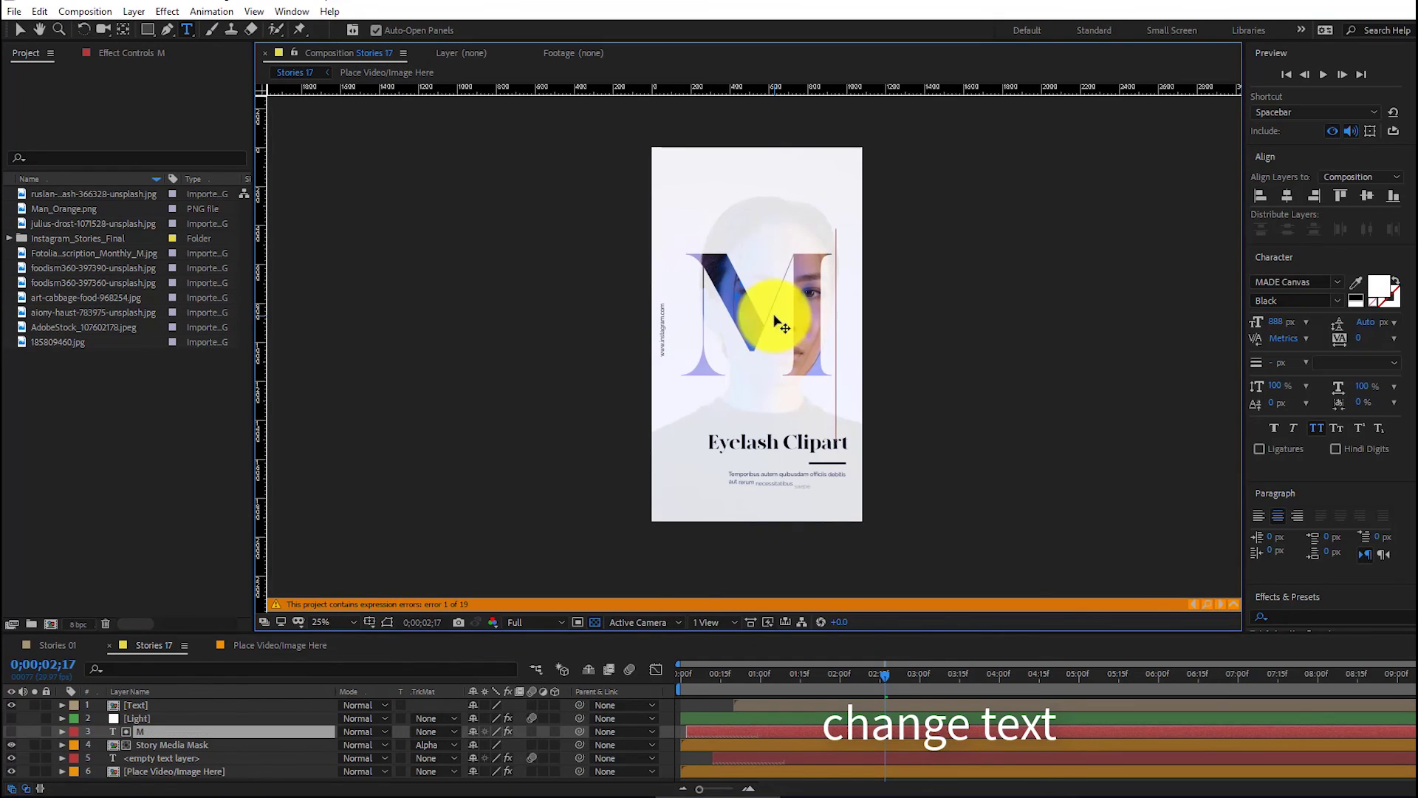
{"action": "key", "text": "Escape"}
{"action": "left_click", "coordinate": [347, 621]}
{"action": "left_click", "coordinate": [342, 500]}
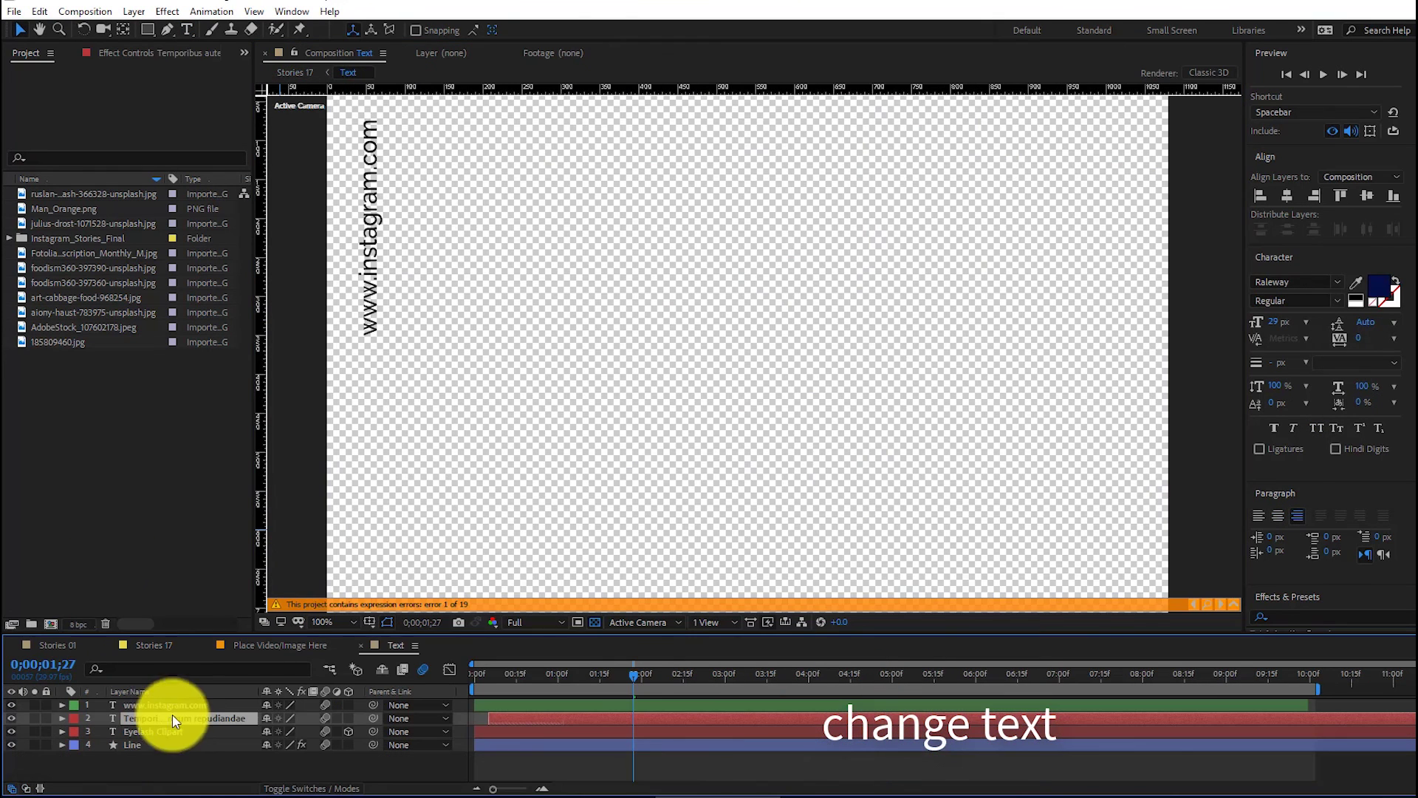
Step: In the Text composition, set the paragraph font style to Medium, trying but cancelling a green colour
{"action": "double_click", "coordinate": [768, 517]}
{"action": "double_click", "coordinate": [178, 718]}
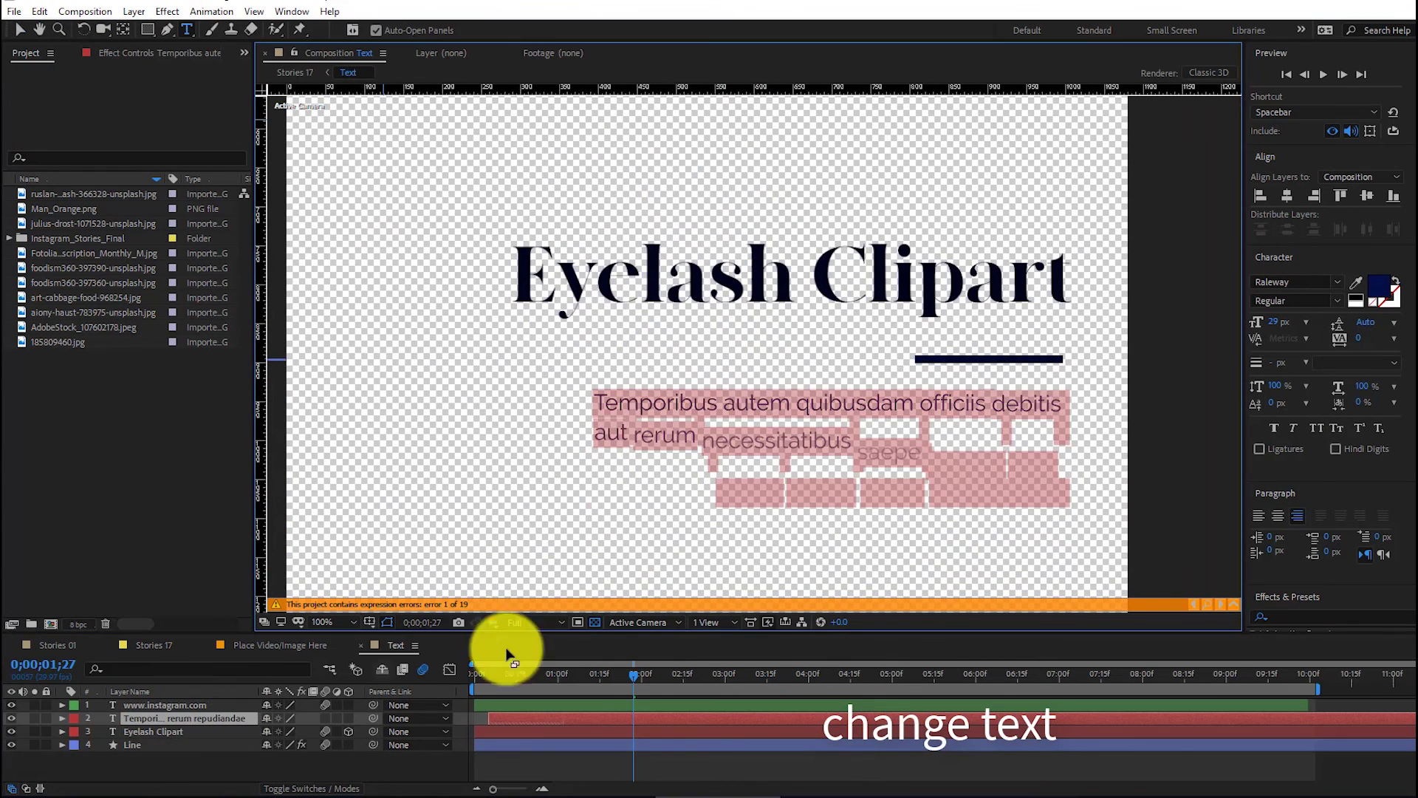
{"action": "left_click_drag", "start_coordinate": [648, 672], "coordinate": [886, 673]}
{"action": "left_click", "coordinate": [1336, 300]}
{"action": "left_click", "coordinate": [1300, 427]}
{"action": "left_click", "coordinate": [1337, 301]}
{"action": "left_click", "coordinate": [1292, 450]}
{"action": "left_click", "coordinate": [1336, 300]}
{"action": "left_click", "coordinate": [1291, 419]}
{"action": "left_click", "coordinate": [1378, 288]}
{"action": "left_click", "coordinate": [1244, 236]}
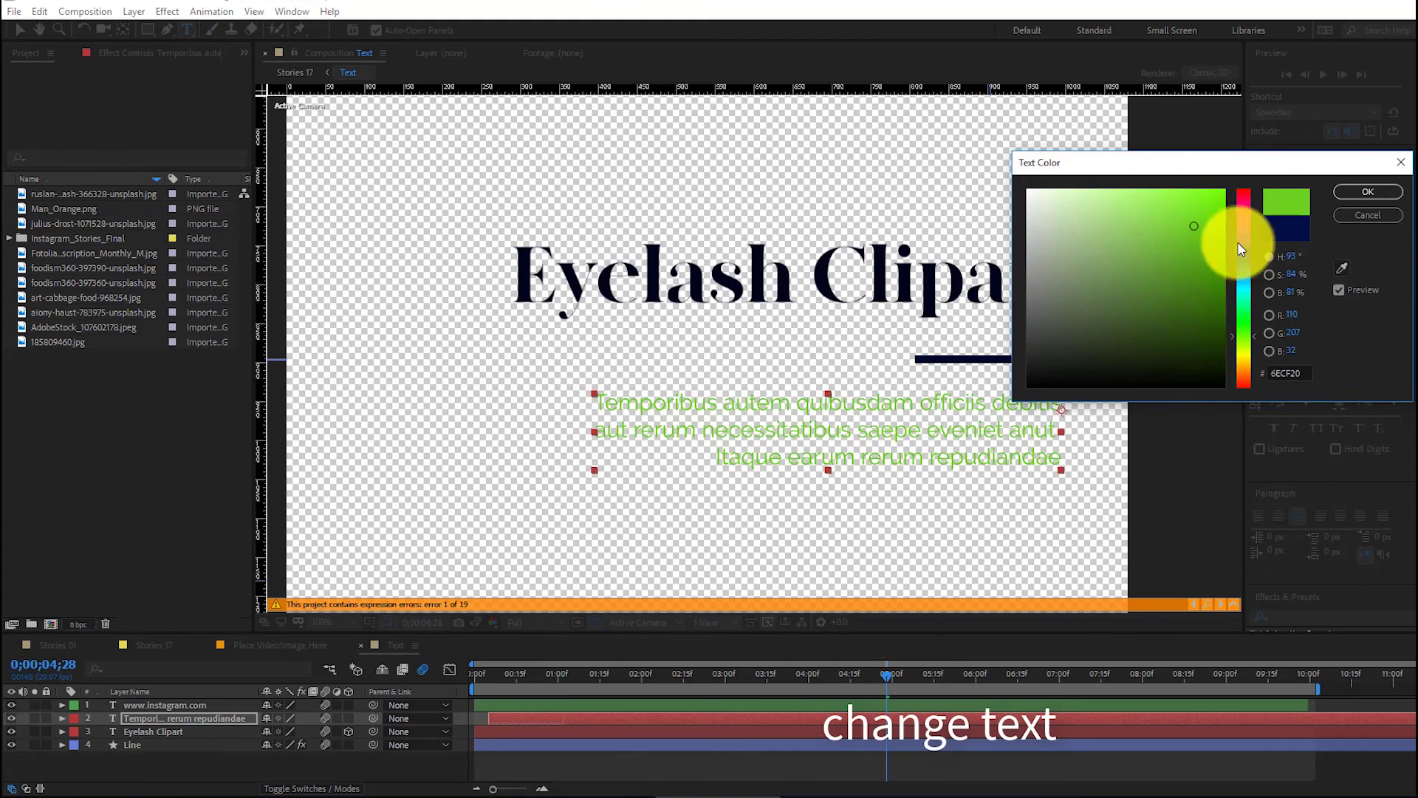
{"action": "left_click", "coordinate": [1367, 215]}
Step: Test fonts and blue or darker colours on the Eyelash Clipart title, keeping the original styling
{"action": "left_click", "coordinate": [156, 731]}
{"action": "left_click", "coordinate": [1337, 282]}
{"action": "scroll", "coordinate": [1287, 415], "scroll_direction": "down", "scroll_amount": 2}
{"action": "scroll", "coordinate": [1286, 416], "scroll_direction": "up", "scroll_amount": 1}
{"action": "left_click", "coordinate": [1340, 280]}
{"action": "left_click", "coordinate": [1336, 300]}
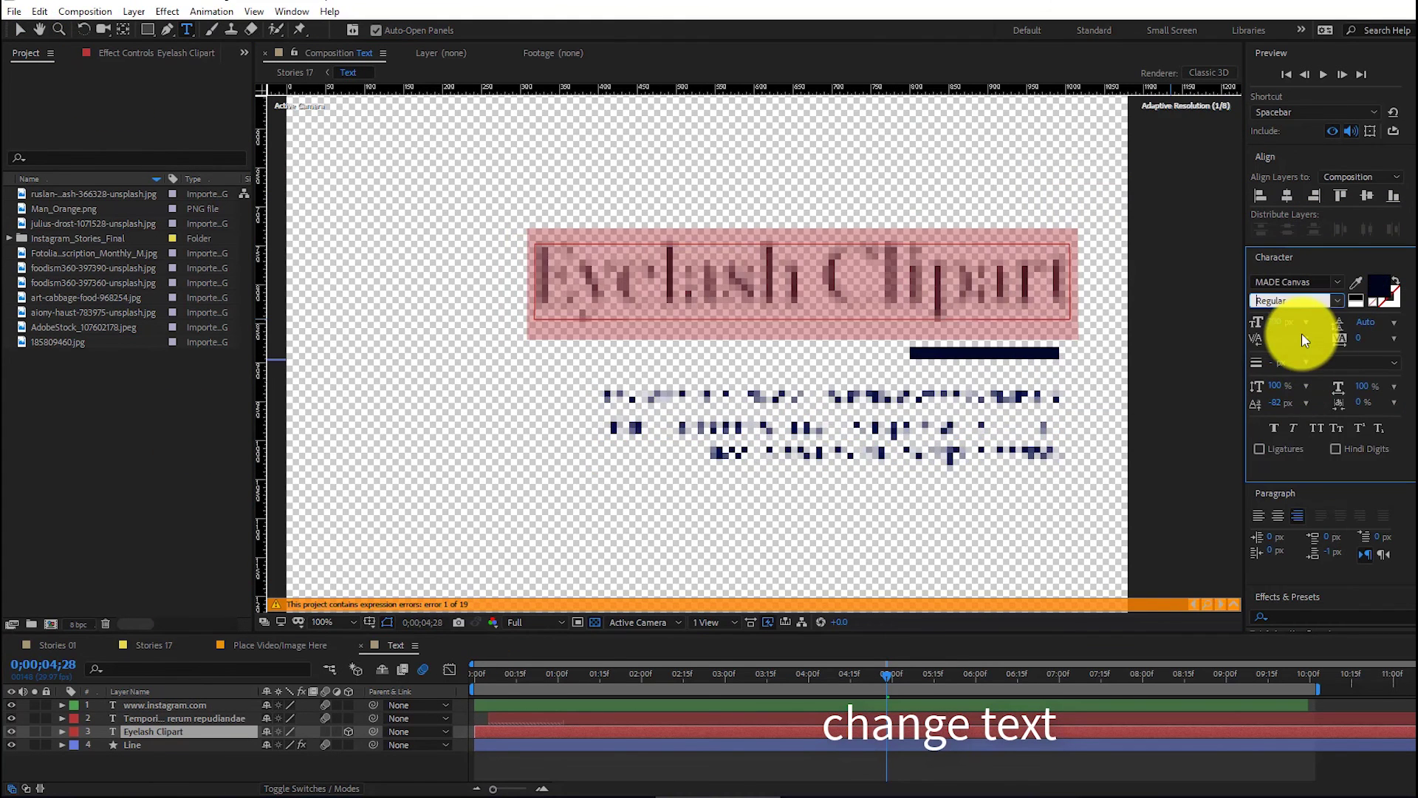
{"action": "key", "text": "Escape"}
{"action": "left_click", "coordinate": [1378, 288]}
{"action": "left_click", "coordinate": [1176, 221]}
{"action": "left_click_drag", "start_coordinate": [1032, 192], "coordinate": [1183, 237]}
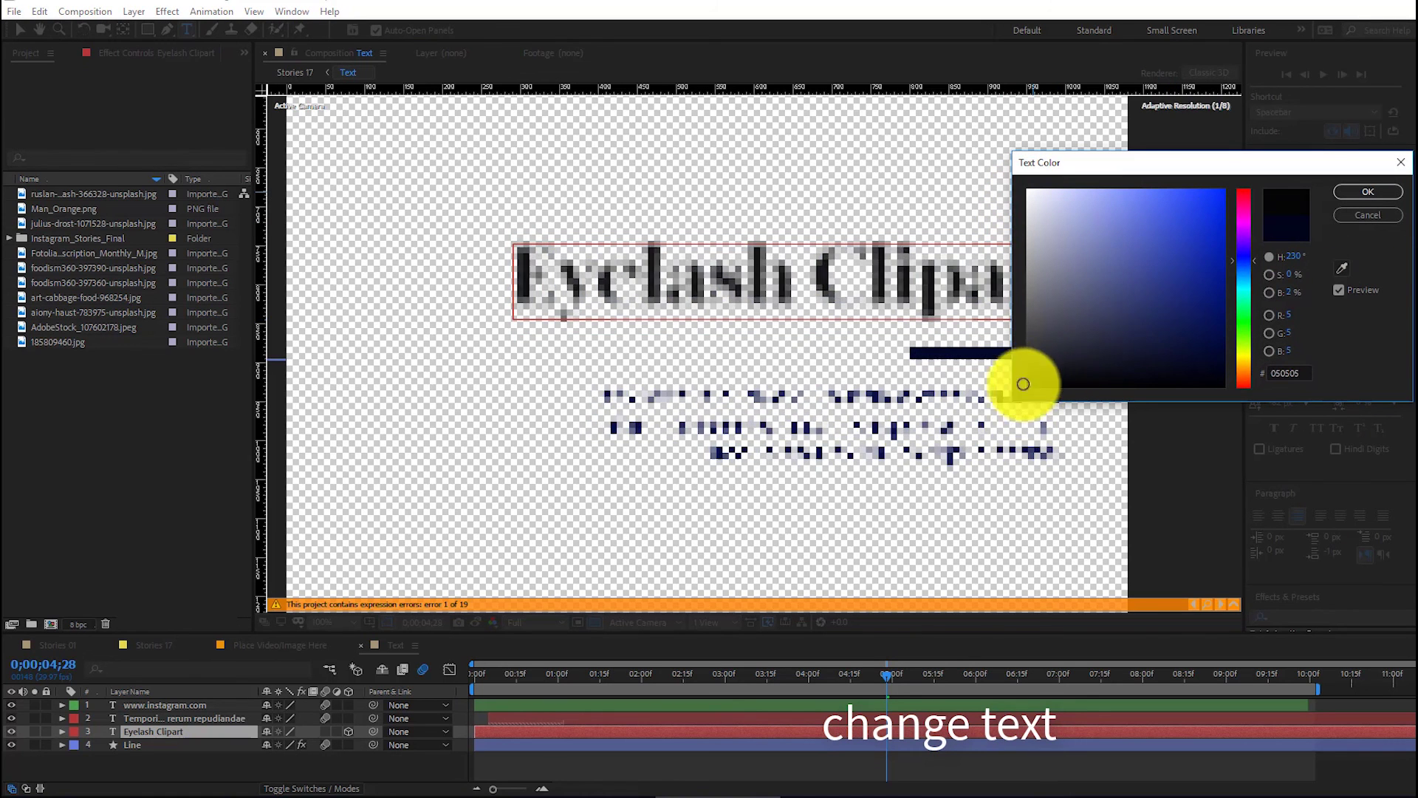
{"action": "left_click", "coordinate": [1375, 220]}
{"action": "key", "text": "Escape"}
Step: Try different fill colours on the Line layer's Fill effect, leaving it unchanged
{"action": "left_click", "coordinate": [140, 745]}
{"action": "left_click_drag", "start_coordinate": [633, 30], "coordinate": [623, 29]}
{"action": "left_click", "coordinate": [136, 52]}
{"action": "left_click", "coordinate": [152, 125]}
{"action": "left_click_drag", "start_coordinate": [1133, 279], "coordinate": [1206, 234]}
{"action": "key", "text": "Escape"}
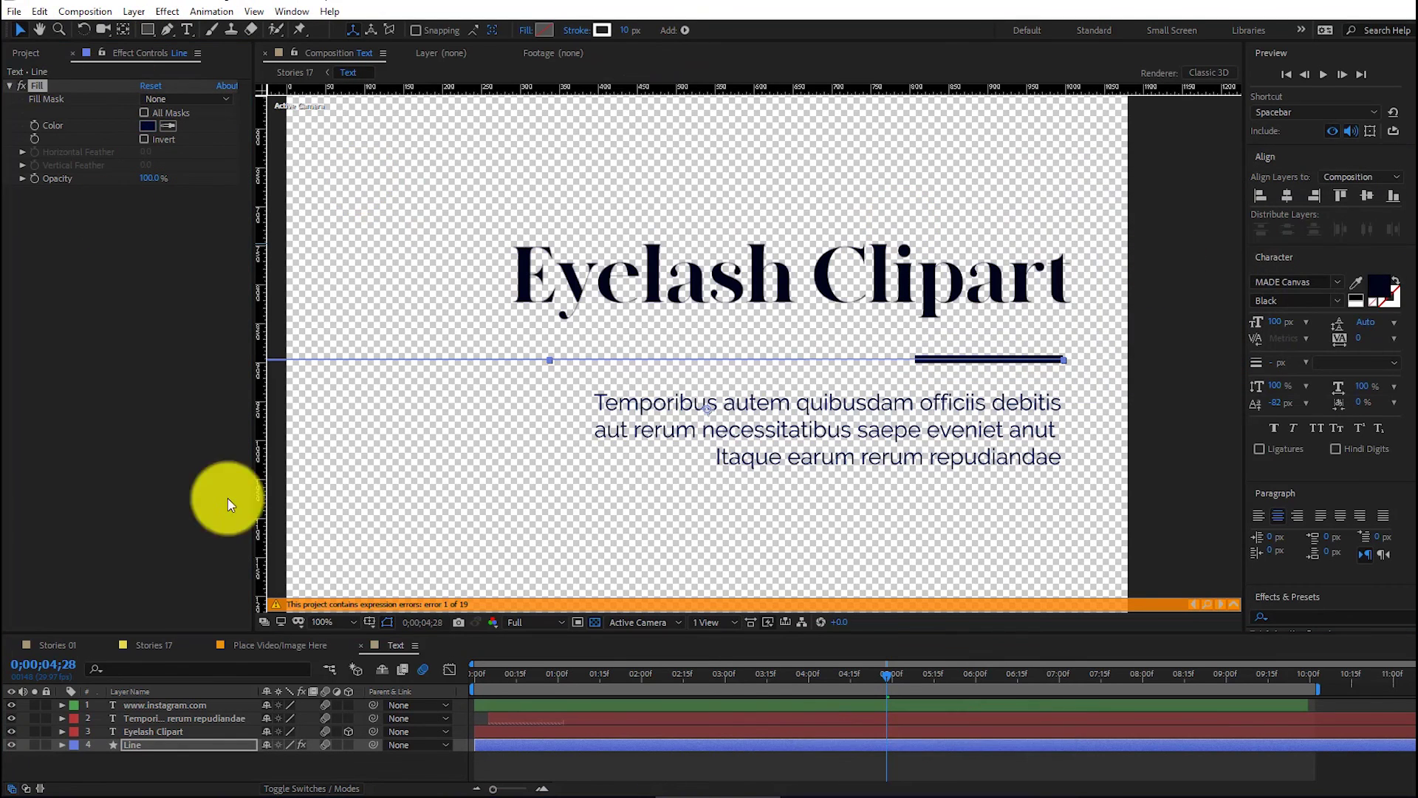
Step: Back in Stories 17, view at 33.3%, preview the animation, then close the composition
{"action": "left_click", "coordinate": [184, 645]}
{"action": "left_click", "coordinate": [343, 481]}
{"action": "left_click", "coordinate": [39, 30]}
{"action": "left_click_drag", "start_coordinate": [801, 240], "coordinate": [821, 255]}
{"action": "key", "text": "space"}
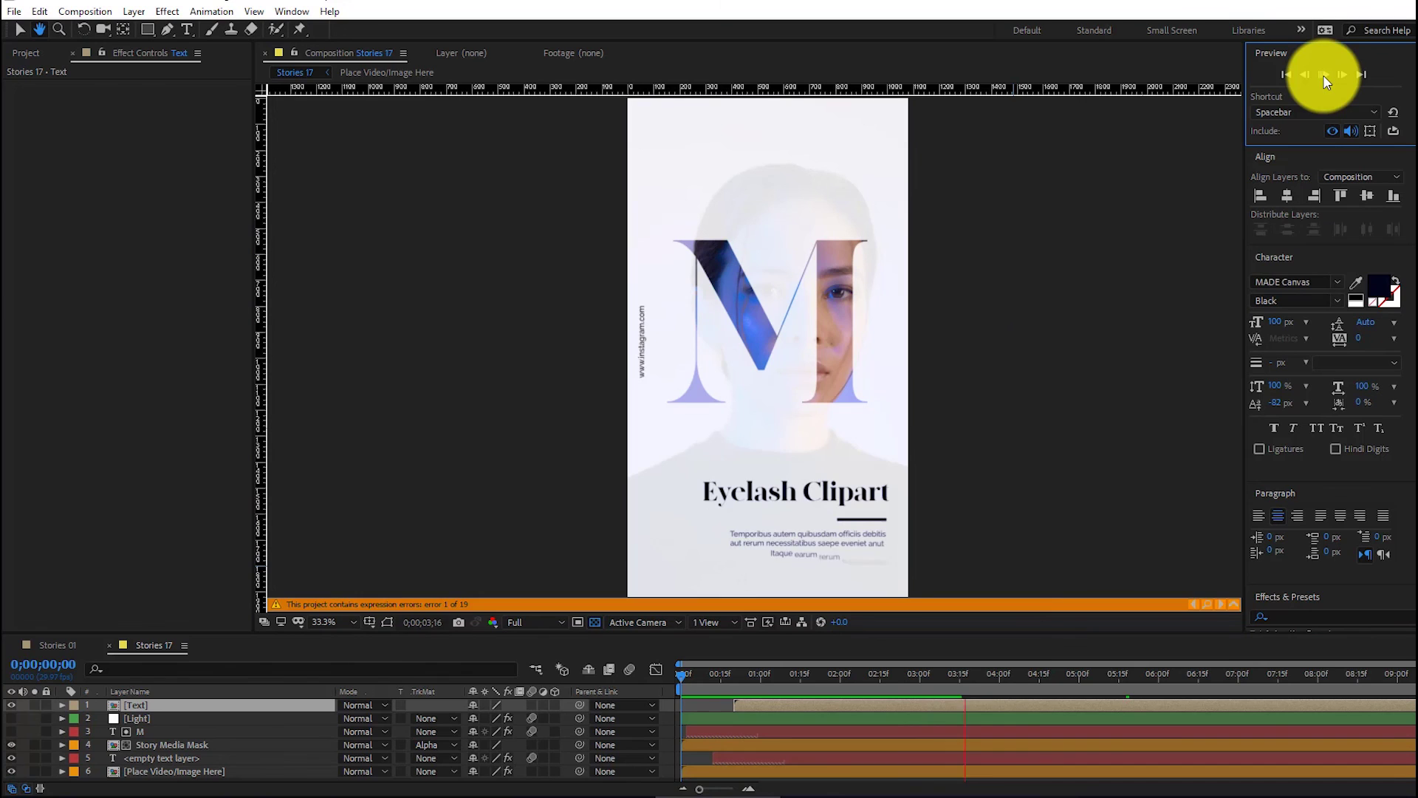
{"action": "left_click", "coordinate": [865, 517]}
{"action": "left_click", "coordinate": [16, 27]}
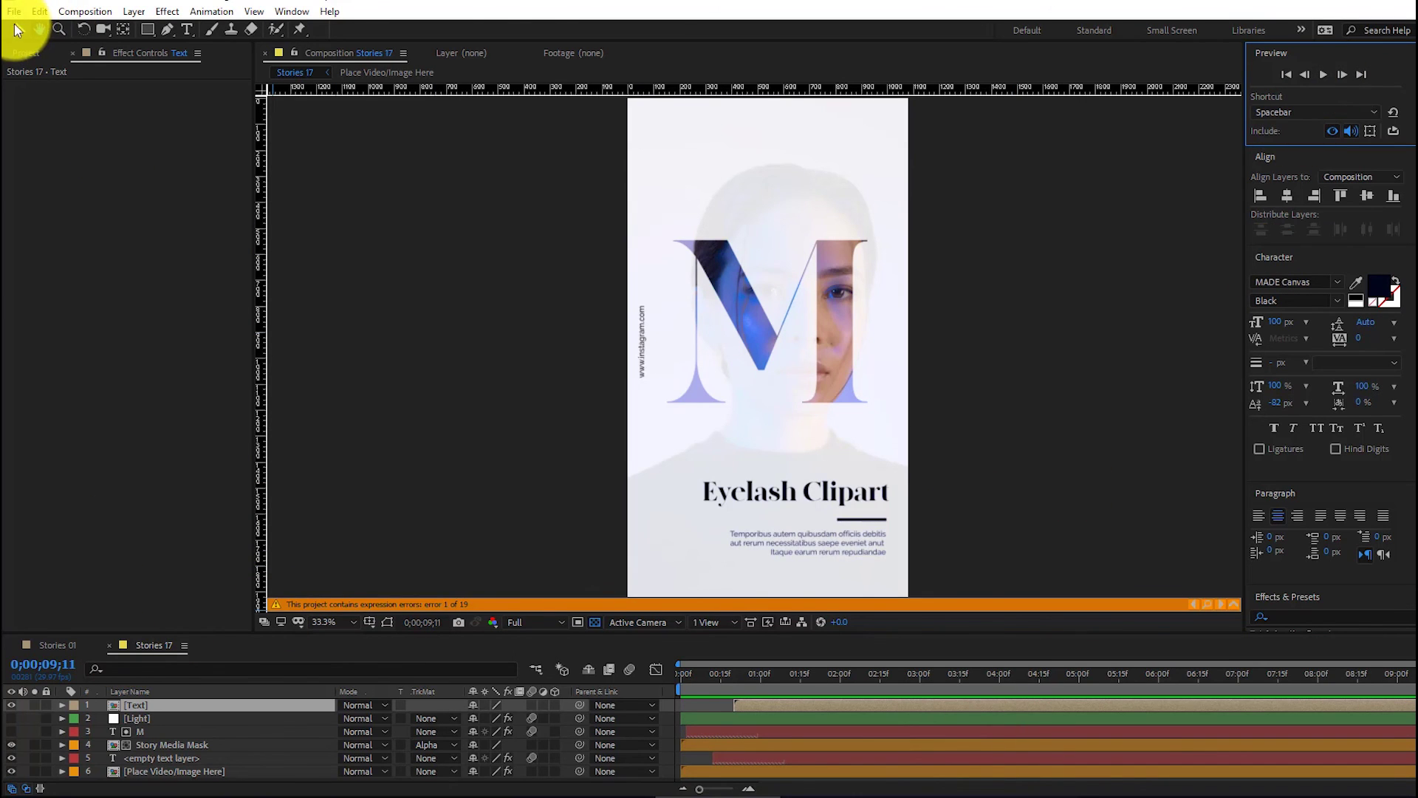
{"action": "left_click", "coordinate": [109, 647]}
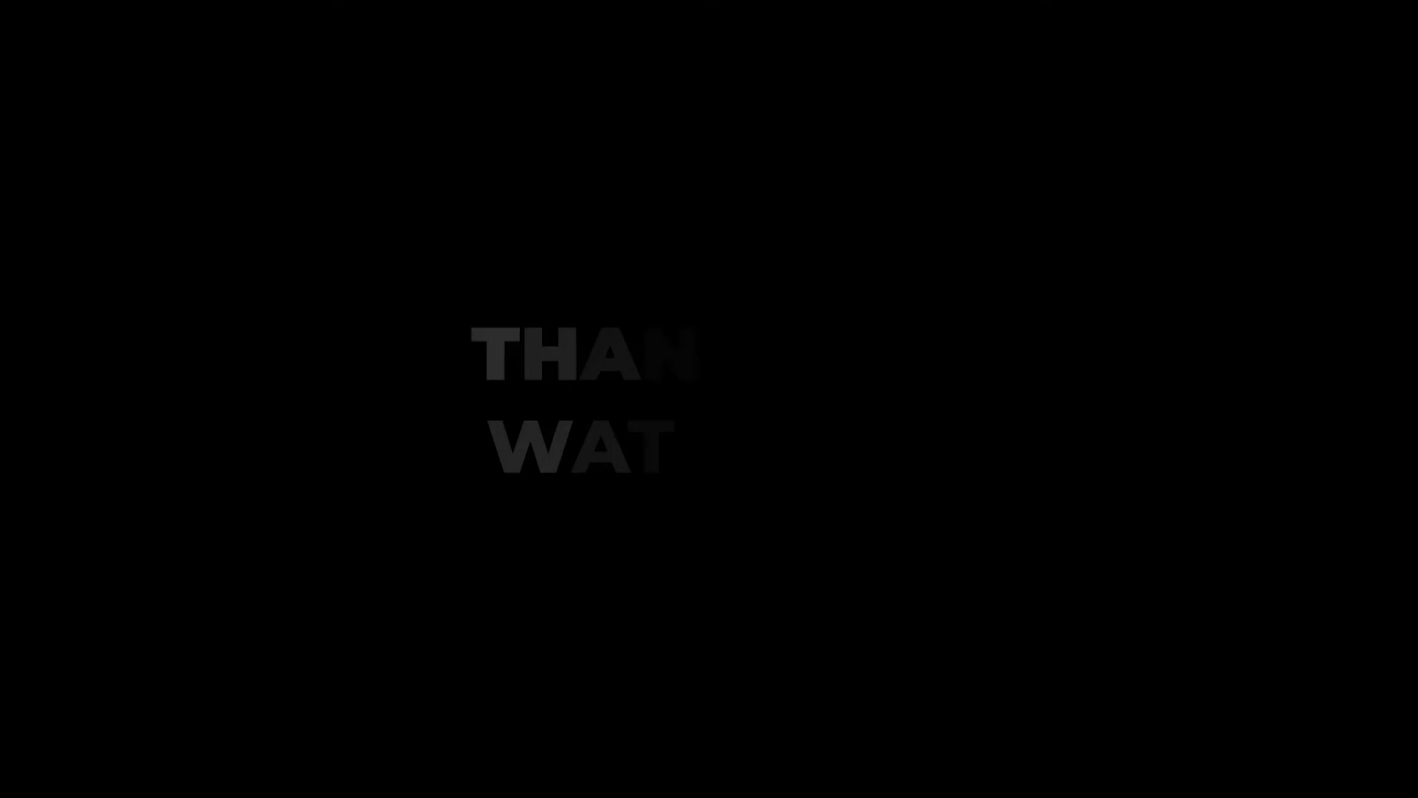